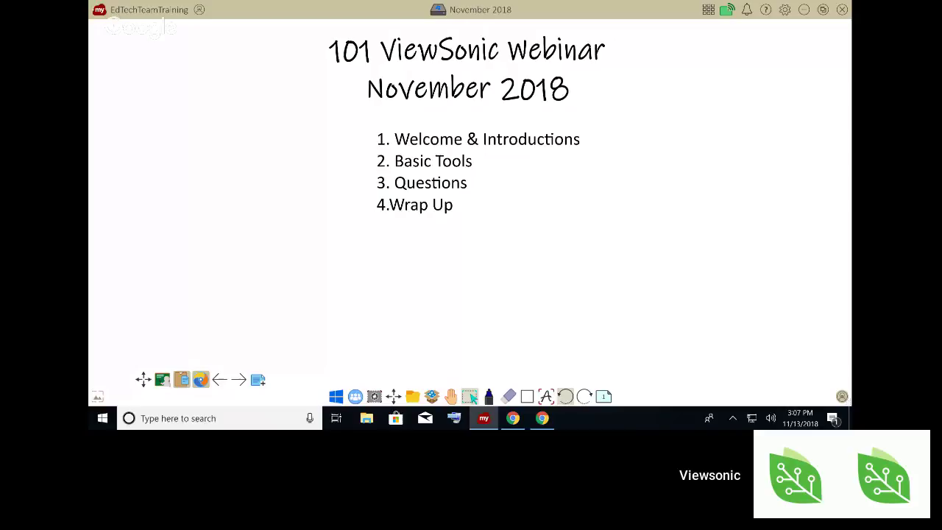
Move the floating toolbar beside the title, then draw blue marker arrows pointing to it and along the main toolbar.
{"action": "left_click_drag", "start_coordinate": [143, 379], "coordinate": [709, 43]}
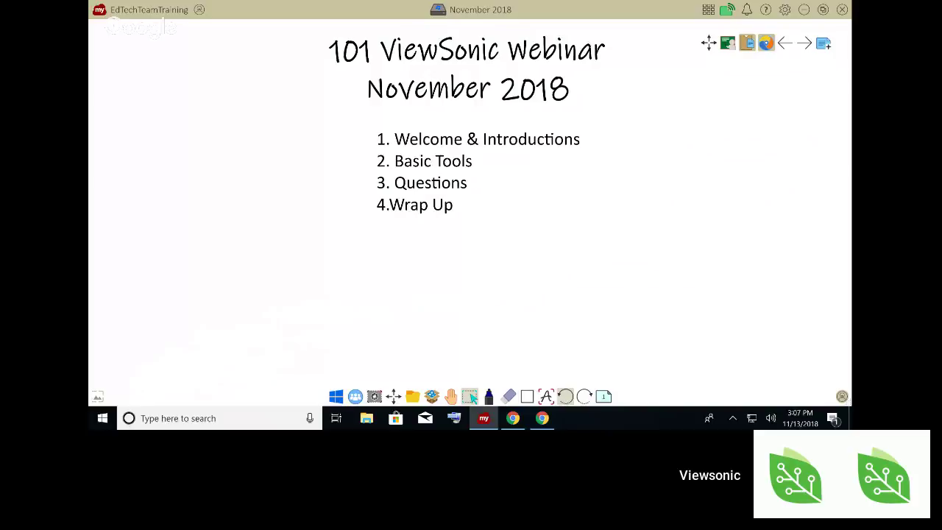
{"action": "left_click", "coordinate": [488, 396]}
{"action": "mouse_move", "coordinate": [528, 326]}
{"action": "left_mouse_down"}
{"action": "mouse_move", "coordinate": [412, 323]}
{"action": "mouse_move", "coordinate": [397, 359]}
{"action": "mouse_move", "coordinate": [423, 359]}
{"action": "left_mouse_up"}
{"action": "mouse_move", "coordinate": [728, 152]}
{"action": "left_mouse_down"}
{"action": "mouse_move", "coordinate": [755, 96]}
{"action": "mouse_move", "coordinate": [768, 90]}
{"action": "mouse_move", "coordinate": [743, 97]}
{"action": "left_mouse_up"}
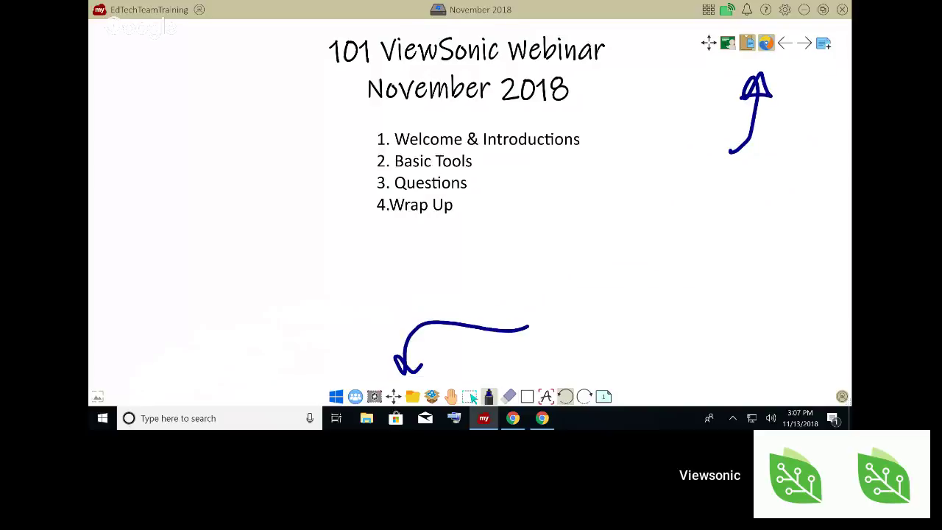
{"action": "mouse_move", "coordinate": [445, 364]}
{"action": "left_mouse_down"}
{"action": "mouse_move", "coordinate": [459, 373]}
{"action": "mouse_move", "coordinate": [543, 359]}
{"action": "mouse_move", "coordinate": [647, 385]}
{"action": "left_mouse_up"}
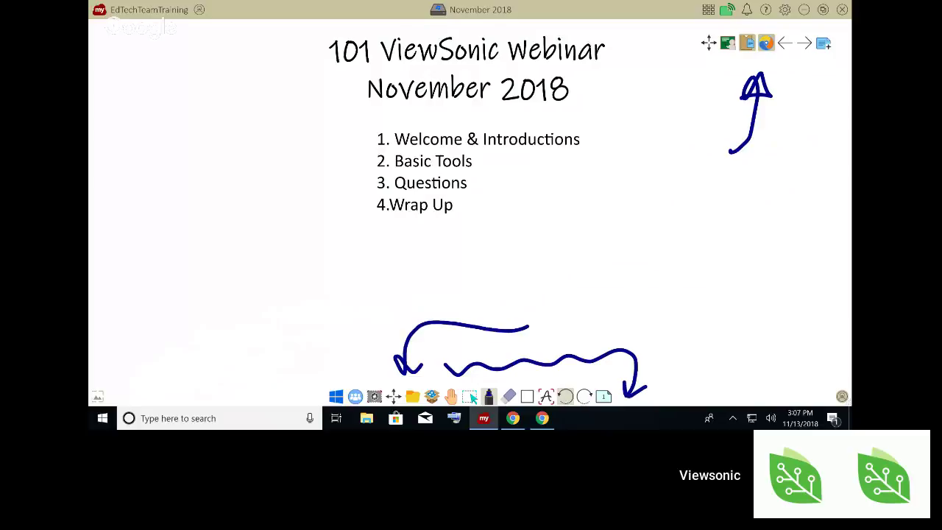
Erase the arrows above the main toolbar and draw one marker arrow pointing to the page number icon.
{"action": "left_click", "coordinate": [508, 395]}
{"action": "mouse_move", "coordinate": [426, 324]}
{"action": "left_mouse_down"}
{"action": "mouse_move", "coordinate": [397, 363]}
{"action": "mouse_move", "coordinate": [419, 368]}
{"action": "mouse_move", "coordinate": [446, 323]}
{"action": "mouse_move", "coordinate": [528, 328]}
{"action": "mouse_move", "coordinate": [479, 364]}
{"action": "mouse_move", "coordinate": [446, 366]}
{"action": "mouse_move", "coordinate": [636, 358]}
{"action": "mouse_move", "coordinate": [633, 390]}
{"action": "left_mouse_up"}
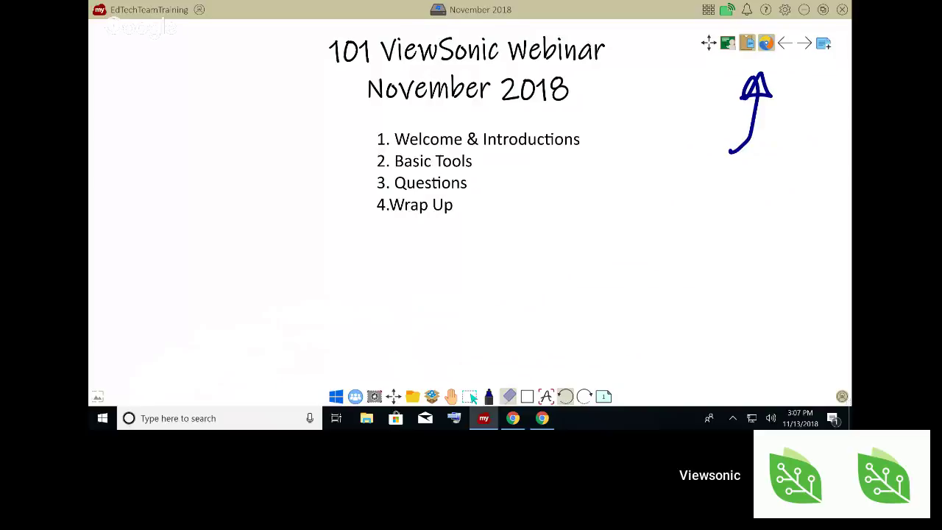
{"action": "left_click", "coordinate": [489, 397]}
{"action": "mouse_move", "coordinate": [639, 321]}
{"action": "left_mouse_down"}
{"action": "mouse_move", "coordinate": [604, 382]}
{"action": "mouse_move", "coordinate": [627, 359]}
{"action": "left_mouse_up"}
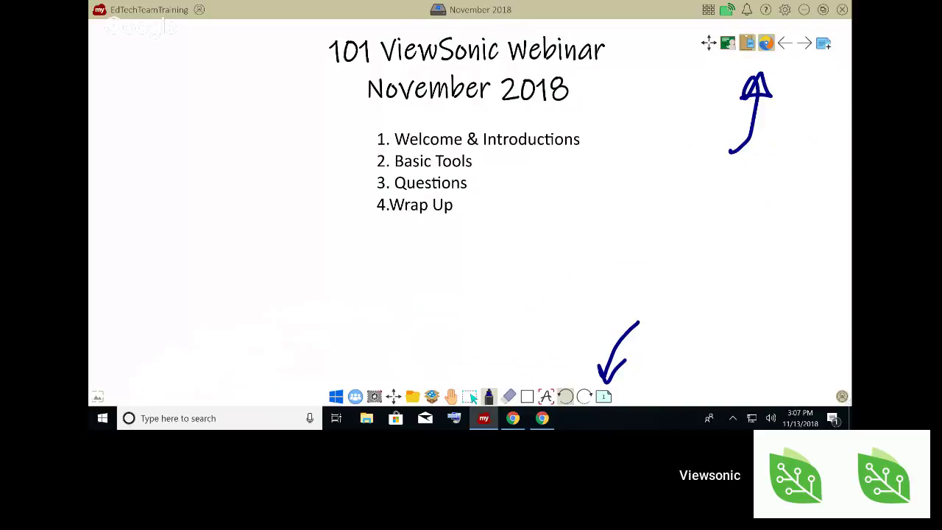
Switch to page 2 with the Tool, Symbol and Description table and close the page preview.
{"action": "left_click", "coordinate": [469, 396]}
{"action": "left_click", "coordinate": [604, 396]}
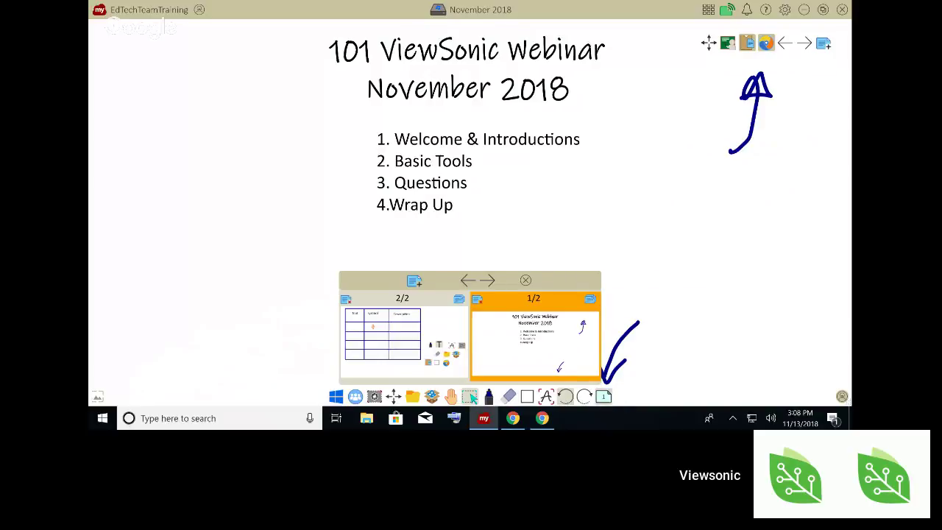
{"action": "left_click", "coordinate": [403, 341]}
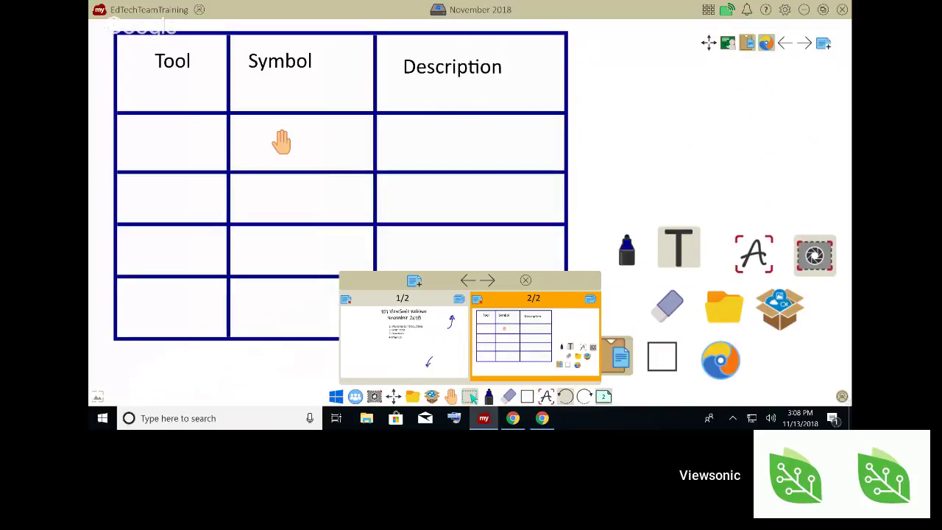
{"action": "left_click", "coordinate": [526, 281]}
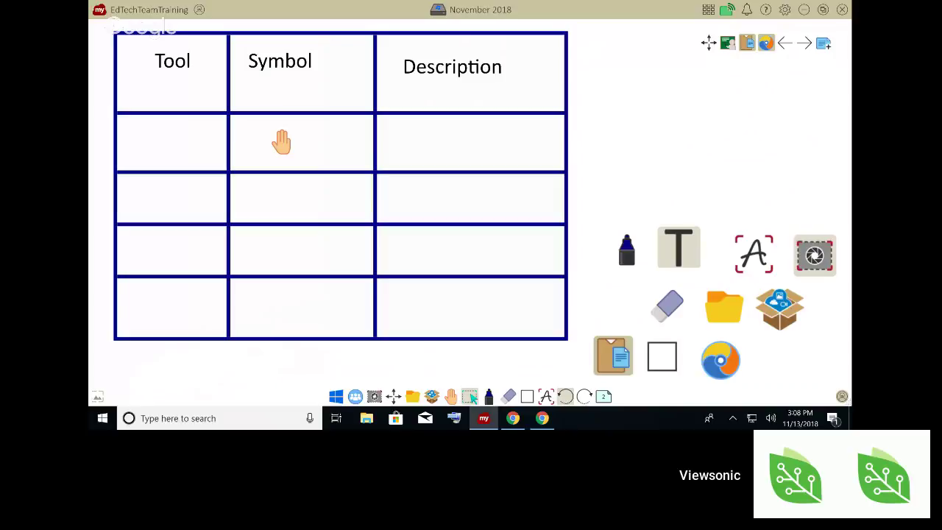
Handwrite "Hand" with the marker in the Tool column's first empty cell and undo the stray dots.
{"action": "left_click", "coordinate": [488, 397]}
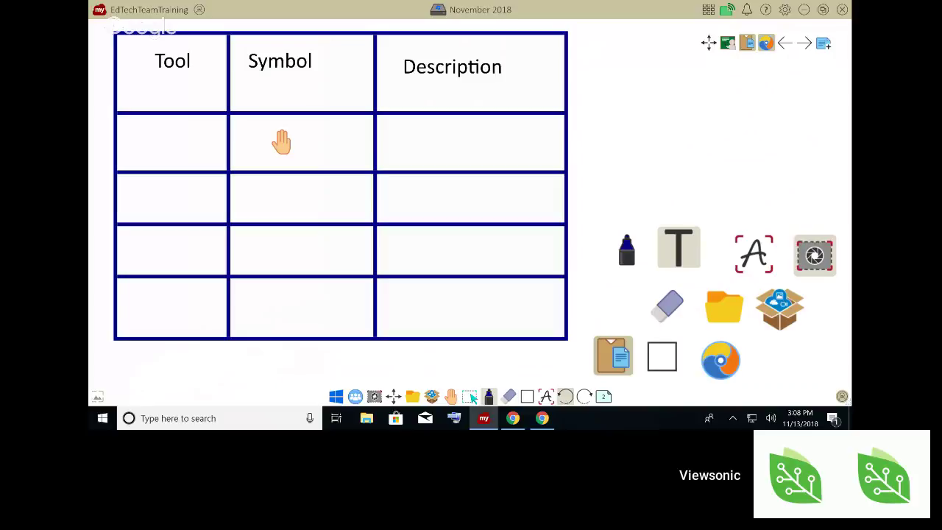
{"action": "mouse_move", "coordinate": [138, 128]}
{"action": "left_mouse_down"}
{"action": "mouse_move", "coordinate": [138, 159]}
{"action": "mouse_move", "coordinate": [154, 142]}
{"action": "left_mouse_up"}
{"action": "mouse_move", "coordinate": [151, 125]}
{"action": "left_mouse_down"}
{"action": "mouse_move", "coordinate": [154, 160]}
{"action": "mouse_move", "coordinate": [206, 159]}
{"action": "left_mouse_up"}
{"action": "left_click_drag", "start_coordinate": [209, 126], "coordinate": [211, 163]}
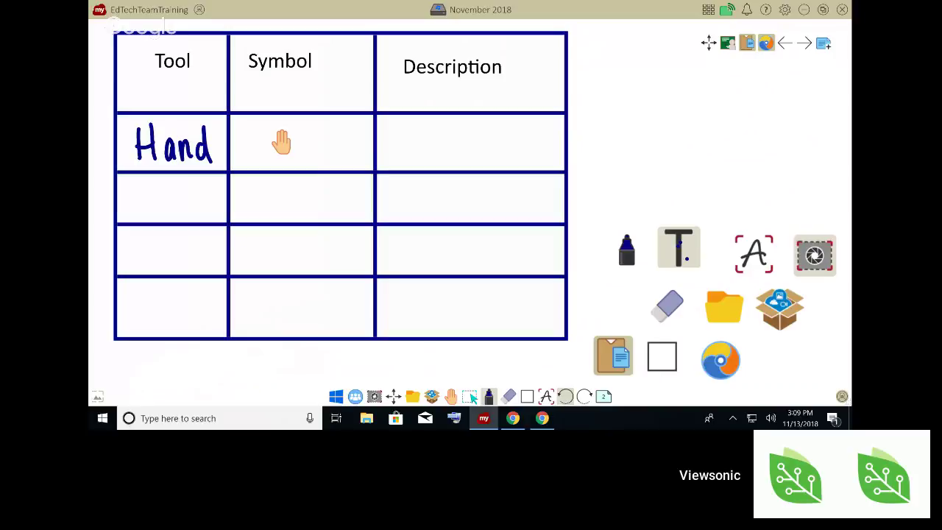
{"action": "left_click", "coordinate": [566, 397]}
{"action": "left_click", "coordinate": [470, 396]}
Zoom and pan the canvas with the Hand tool to view the tool table at different scales.
{"action": "left_click", "coordinate": [451, 396]}
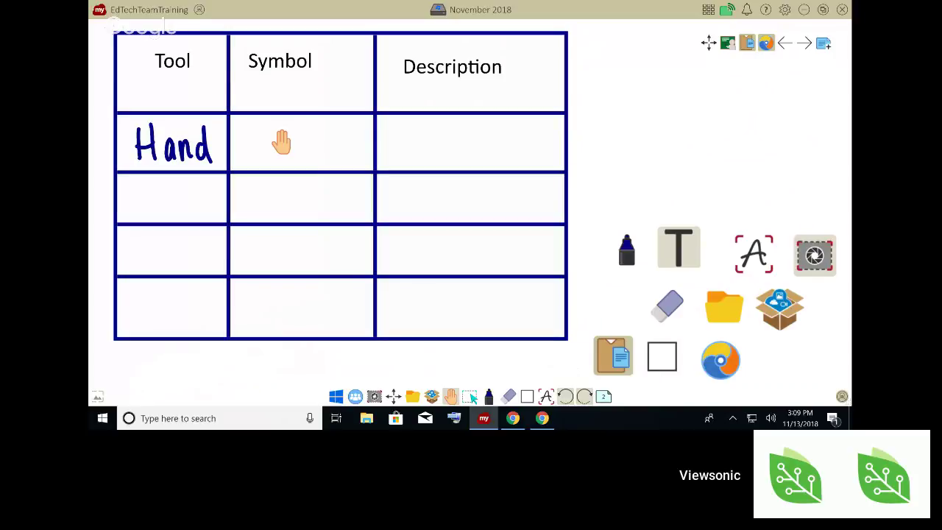
{"action": "scroll", "coordinate": [671, 175], "scroll_direction": "down", "scroll_amount": 5}
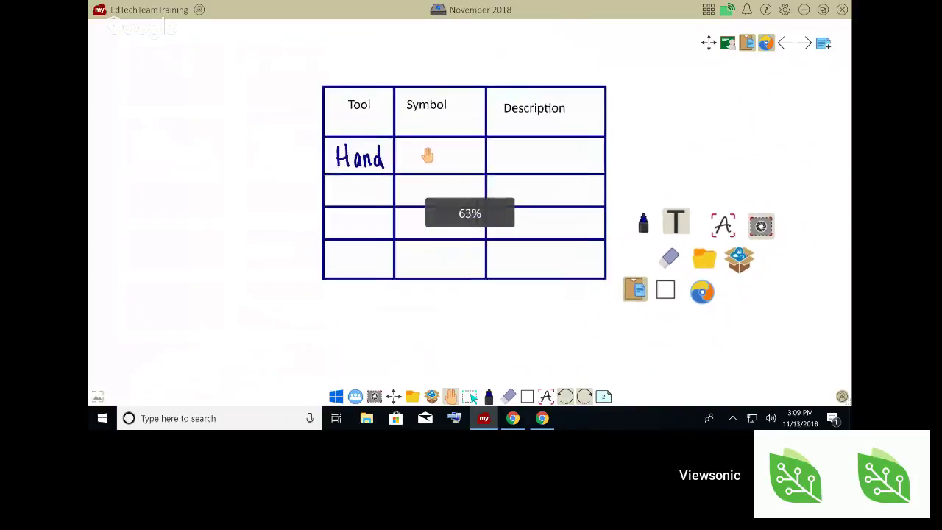
{"action": "scroll", "coordinate": [666, 182], "scroll_direction": "up", "scroll_amount": 8}
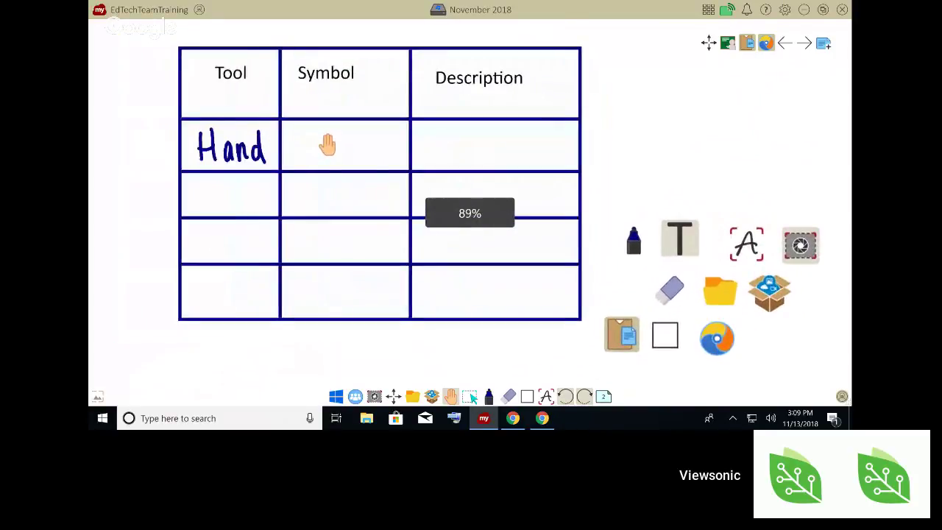
{"action": "scroll", "coordinate": [667, 183], "scroll_direction": "up", "scroll_amount": 1}
{"action": "left_click_drag", "start_coordinate": [484, 188], "coordinate": [415, 197]}
{"action": "scroll", "coordinate": [483, 187], "scroll_direction": "down", "scroll_amount": 2}
{"action": "scroll", "coordinate": [586, 176], "scroll_direction": "up", "scroll_amount": 4}
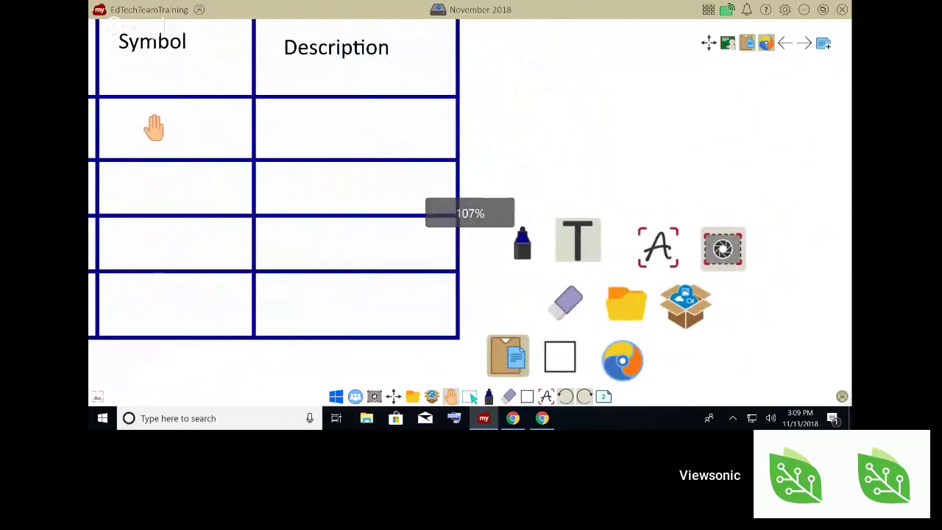
{"action": "scroll", "coordinate": [153, 127], "scroll_direction": "down", "scroll_amount": 4}
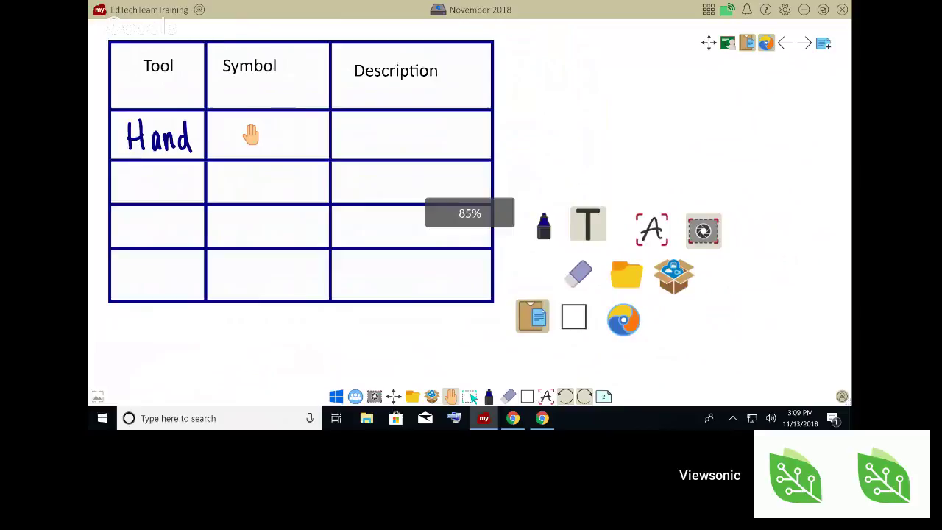
{"action": "scroll", "coordinate": [629, 162], "scroll_direction": "up", "scroll_amount": 3}
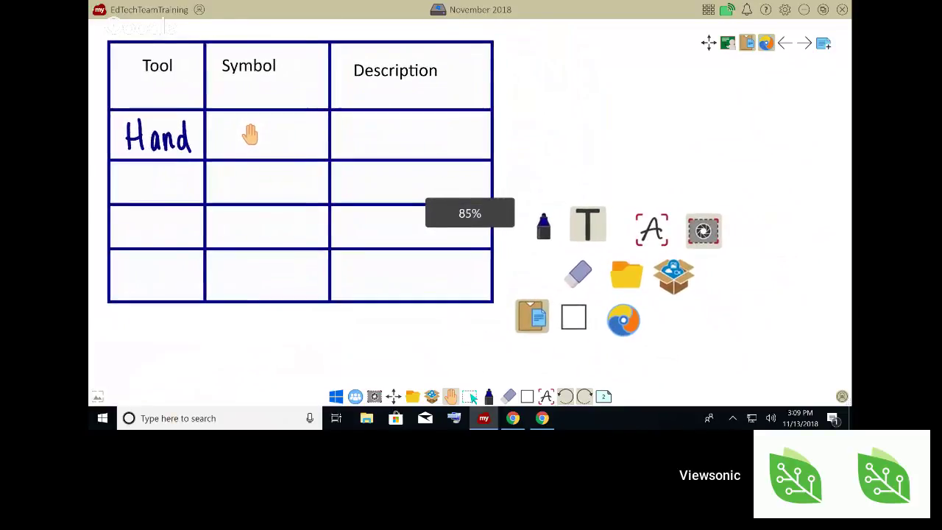
{"action": "scroll", "coordinate": [603, 173], "scroll_direction": "down", "scroll_amount": 2}
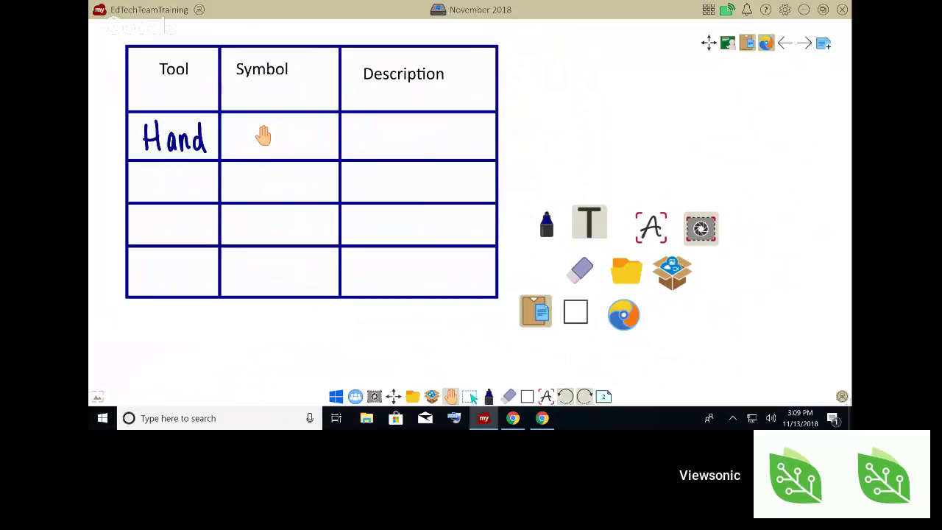
{"action": "left_click_drag", "start_coordinate": [264, 135], "coordinate": [275, 141]}
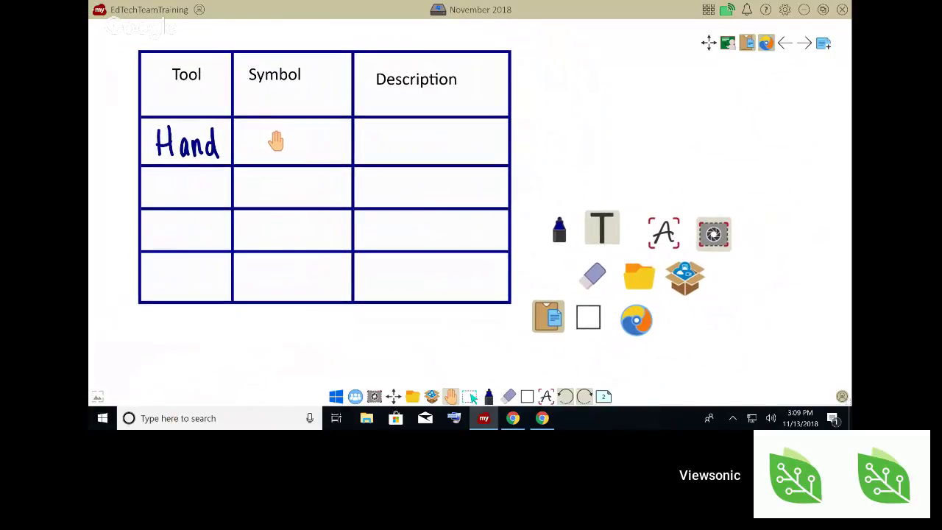
Handwrite "Infinite Canvas" with the marker in the blank space beside the table, above the tool symbols.
{"action": "left_click", "coordinate": [489, 398]}
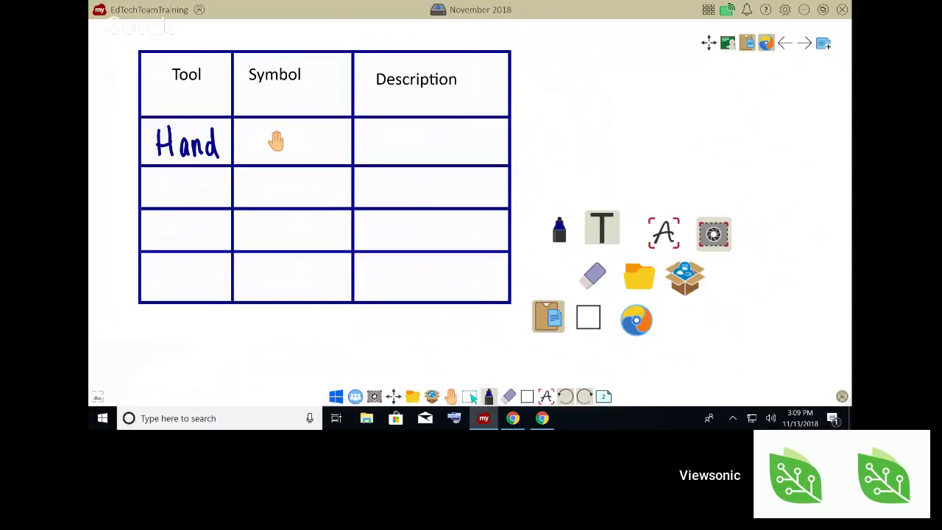
{"action": "left_click_drag", "start_coordinate": [612, 70], "coordinate": [613, 119]}
{"action": "mouse_move", "coordinate": [623, 89]}
{"action": "left_mouse_down"}
{"action": "mouse_move", "coordinate": [634, 90]}
{"action": "mouse_move", "coordinate": [642, 117]}
{"action": "left_mouse_up"}
{"action": "mouse_move", "coordinate": [664, 78]}
{"action": "left_mouse_down"}
{"action": "mouse_move", "coordinate": [648, 118]}
{"action": "mouse_move", "coordinate": [660, 102]}
{"action": "mouse_move", "coordinate": [669, 118]}
{"action": "mouse_move", "coordinate": [694, 116]}
{"action": "left_mouse_up"}
{"action": "left_click", "coordinate": [668, 90]}
{"action": "mouse_move", "coordinate": [702, 96]}
{"action": "left_mouse_down"}
{"action": "mouse_move", "coordinate": [701, 115]}
{"action": "mouse_move", "coordinate": [740, 114]}
{"action": "mouse_move", "coordinate": [704, 165]}
{"action": "mouse_move", "coordinate": [743, 163]}
{"action": "mouse_move", "coordinate": [760, 137]}
{"action": "left_mouse_up"}
{"action": "left_click_drag", "start_coordinate": [773, 141], "coordinate": [778, 164]}
{"action": "left_click_drag", "start_coordinate": [793, 144], "coordinate": [783, 165]}
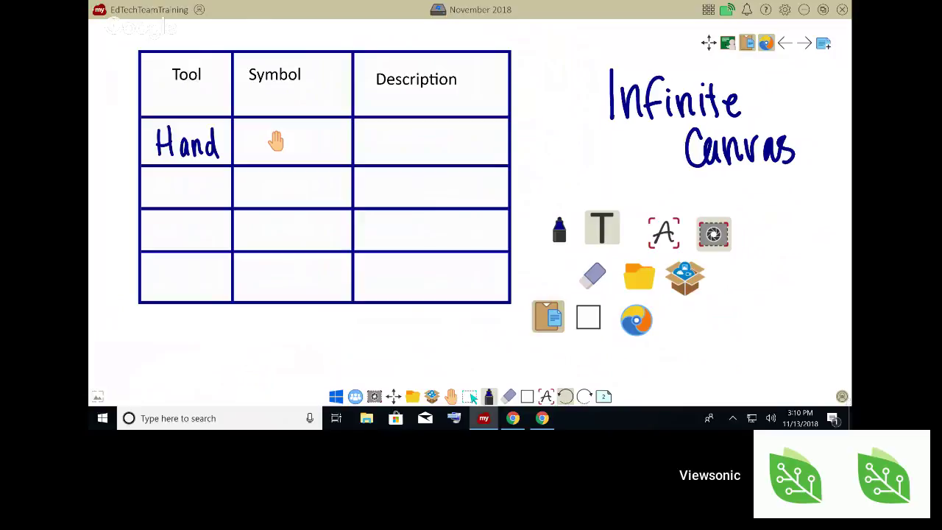
Draw a vertical wavy marker line in the blank space beyond the handwritten note and erase it.
{"action": "left_click", "coordinate": [451, 396]}
{"action": "scroll", "coordinate": [580, 244], "scroll_direction": "down", "scroll_amount": 8}
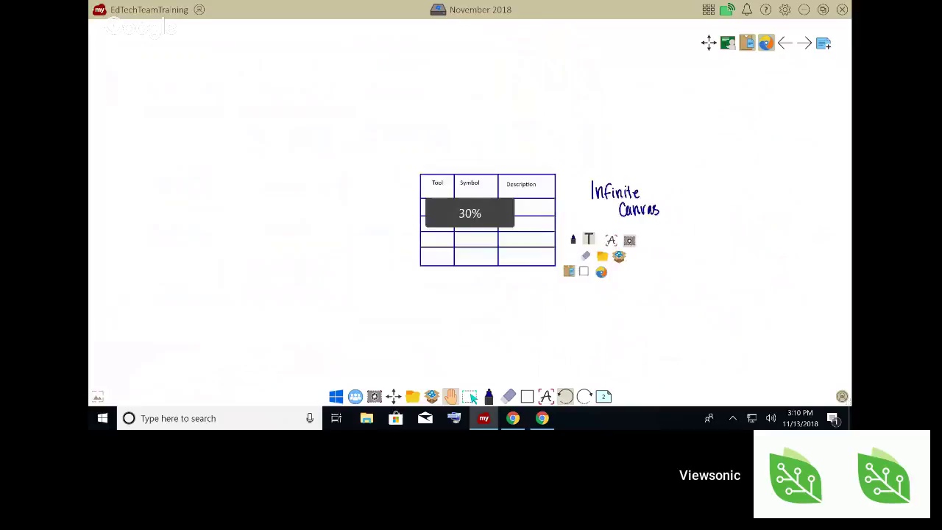
{"action": "left_click", "coordinate": [488, 397]}
{"action": "mouse_move", "coordinate": [721, 137]}
{"action": "left_mouse_down"}
{"action": "mouse_move", "coordinate": [765, 197]}
{"action": "mouse_move", "coordinate": [758, 273]}
{"action": "mouse_move", "coordinate": [735, 282]}
{"action": "left_mouse_up"}
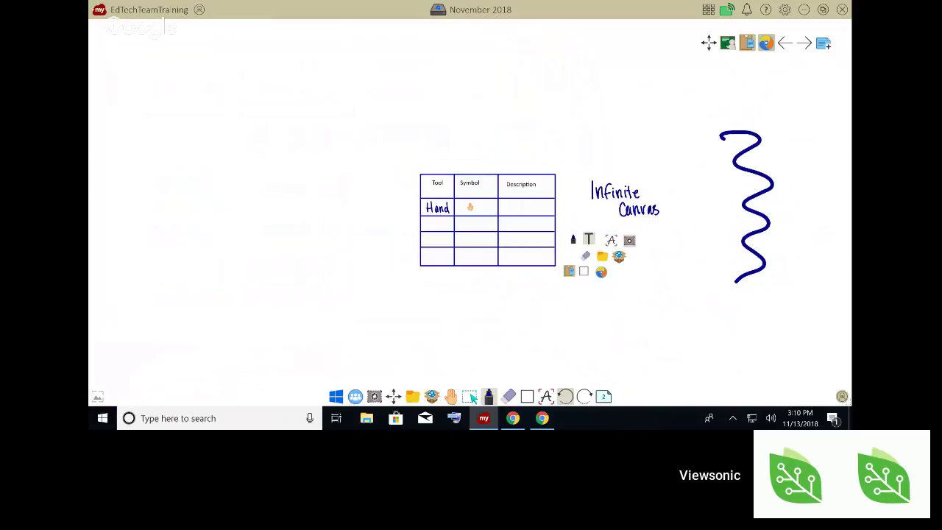
{"action": "left_click", "coordinate": [509, 396]}
{"action": "mouse_move", "coordinate": [742, 277]}
{"action": "left_mouse_down"}
{"action": "mouse_move", "coordinate": [756, 254]}
{"action": "mouse_move", "coordinate": [769, 183]}
{"action": "mouse_move", "coordinate": [744, 169]}
{"action": "mouse_move", "coordinate": [742, 132]}
{"action": "mouse_move", "coordinate": [721, 136]}
{"action": "left_mouse_up"}
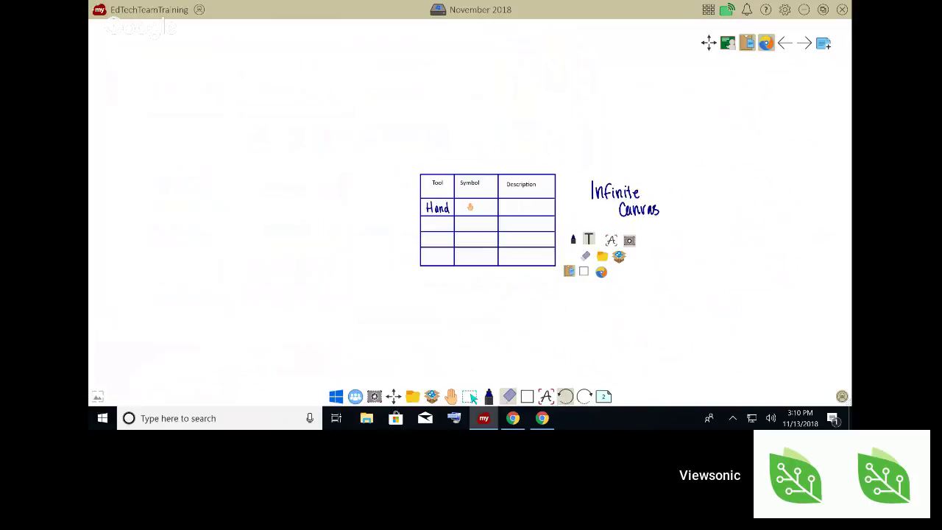
Zoom back in and pan with the Hand tool until the table, note and tool symbols fit on screen at about 81%.
{"action": "left_click", "coordinate": [450, 396]}
{"action": "scroll", "coordinate": [565, 280], "scroll_direction": "up", "scroll_amount": 6}
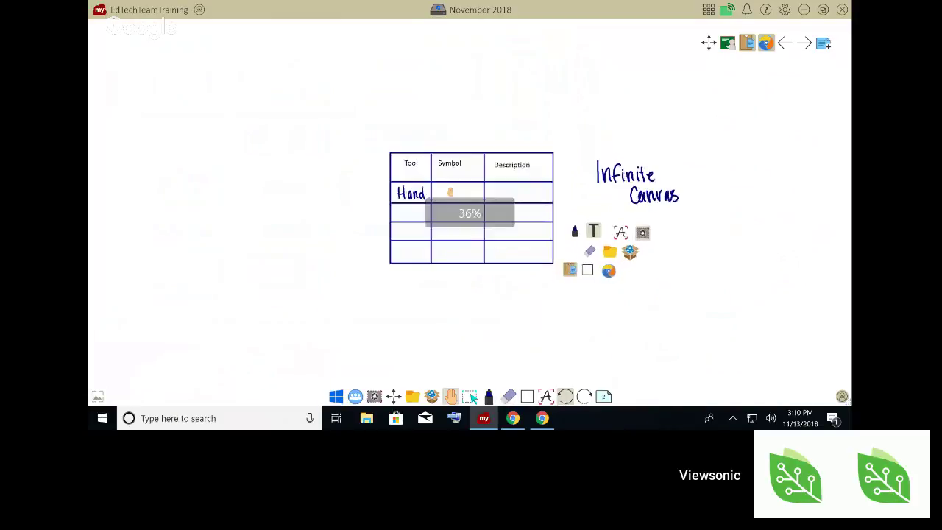
{"action": "scroll", "coordinate": [560, 294], "scroll_direction": "up", "scroll_amount": 3}
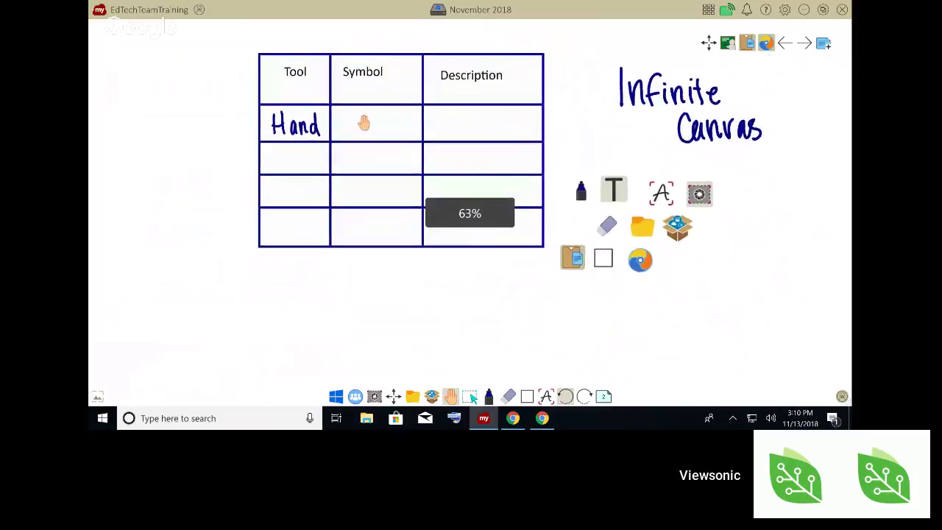
{"action": "left_click_drag", "start_coordinate": [515, 279], "coordinate": [498, 335]}
{"action": "scroll", "coordinate": [604, 294], "scroll_direction": "up", "scroll_amount": 4}
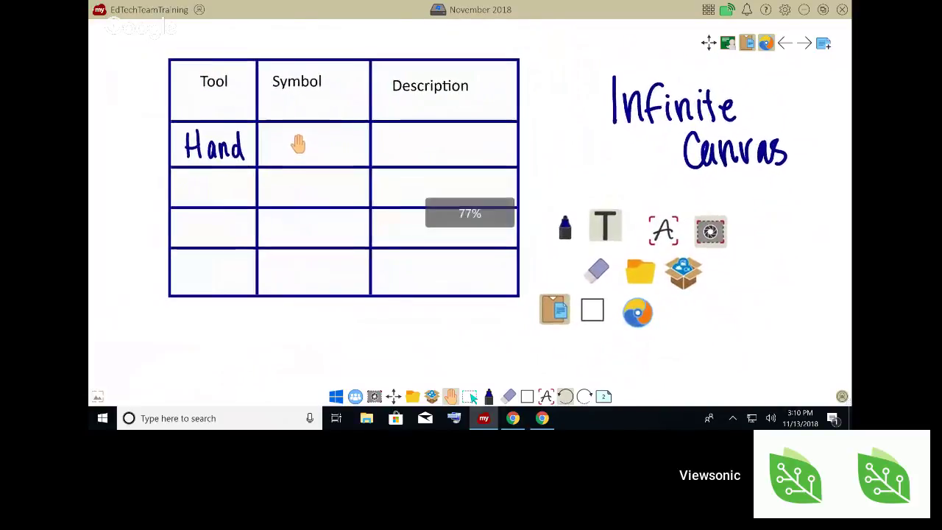
{"action": "scroll", "coordinate": [593, 302], "scroll_direction": "up", "scroll_amount": 3}
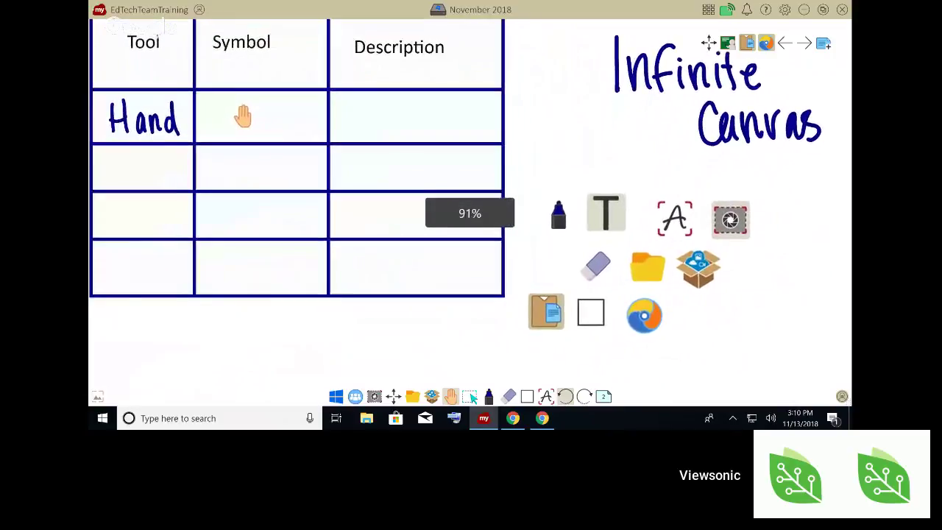
{"action": "scroll", "coordinate": [593, 302], "scroll_direction": "up", "scroll_amount": 3}
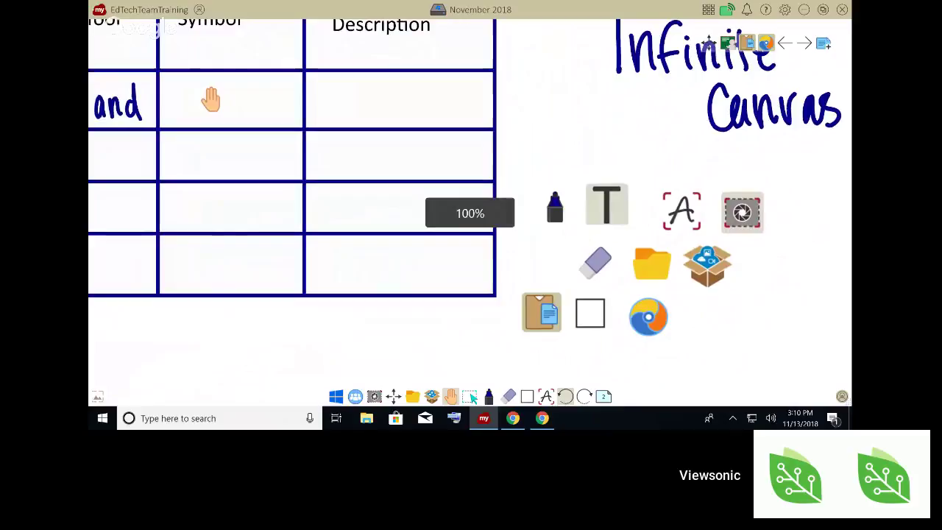
{"action": "left_click_drag", "start_coordinate": [471, 221], "coordinate": [497, 238]}
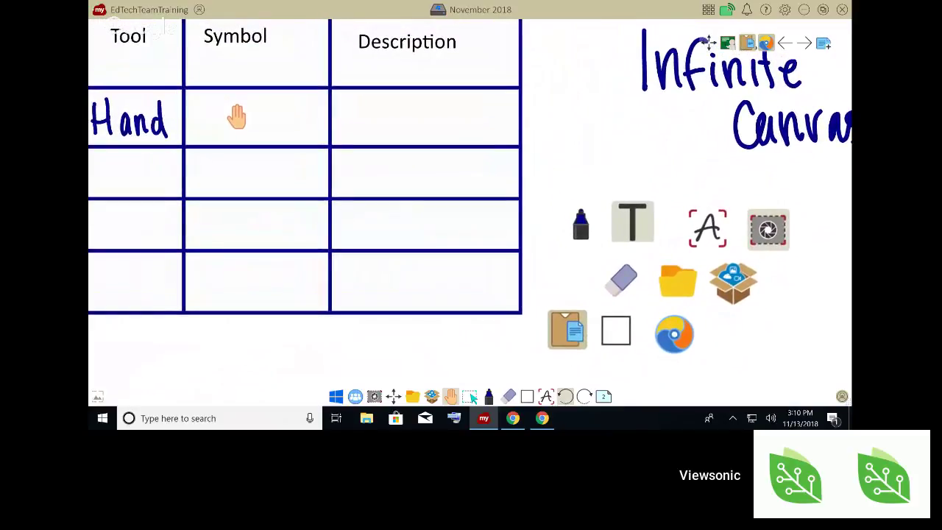
{"action": "scroll", "coordinate": [595, 317], "scroll_direction": "down", "scroll_amount": 4}
{"action": "scroll", "coordinate": [572, 287], "scroll_direction": "down", "scroll_amount": 1}
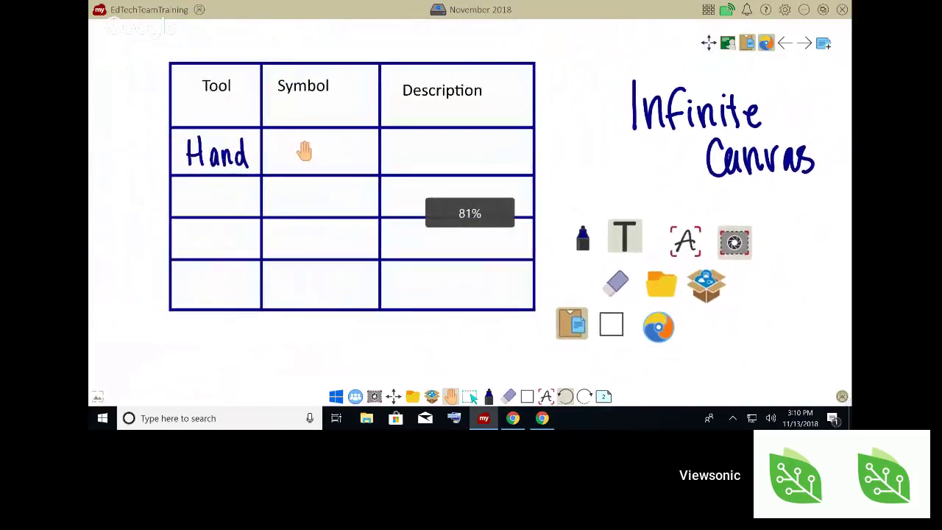
Erase the handwritten "Infinite Canvas" note above the tool symbols.
{"action": "left_click", "coordinate": [508, 397]}
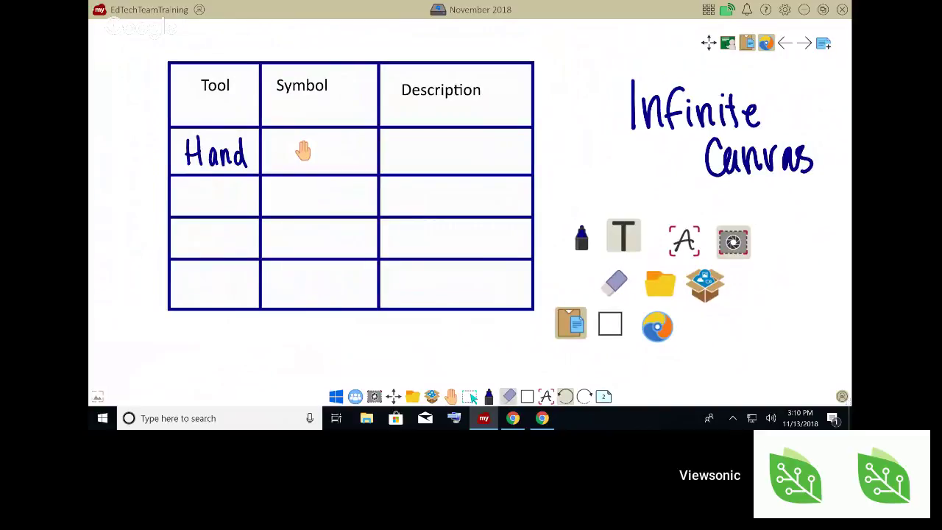
{"action": "mouse_move", "coordinate": [647, 110]}
{"action": "left_mouse_down"}
{"action": "mouse_move", "coordinate": [606, 142]}
{"action": "mouse_move", "coordinate": [673, 152]}
{"action": "mouse_move", "coordinate": [787, 120]}
{"action": "mouse_move", "coordinate": [794, 167]}
{"action": "left_mouse_up"}
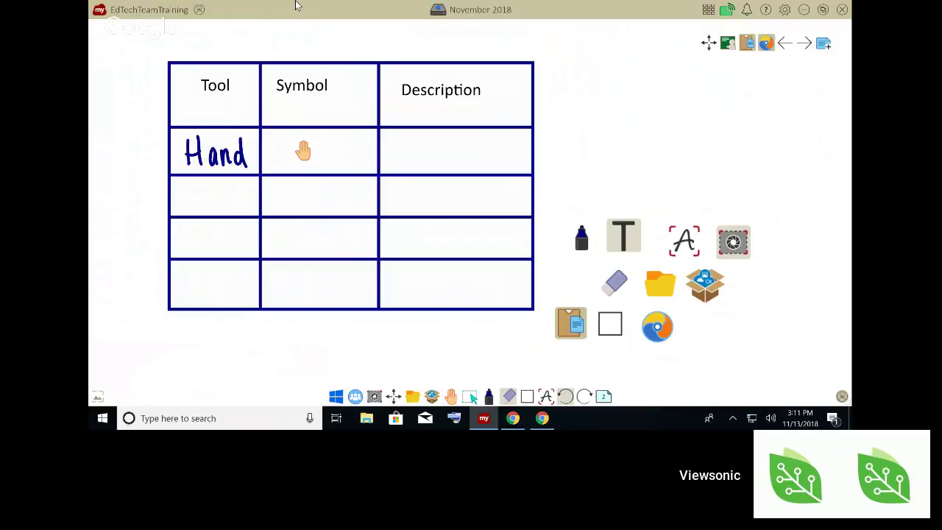
Widen the table's Description column by moving its outer border outward to the tool symbols.
{"action": "left_click", "coordinate": [488, 395]}
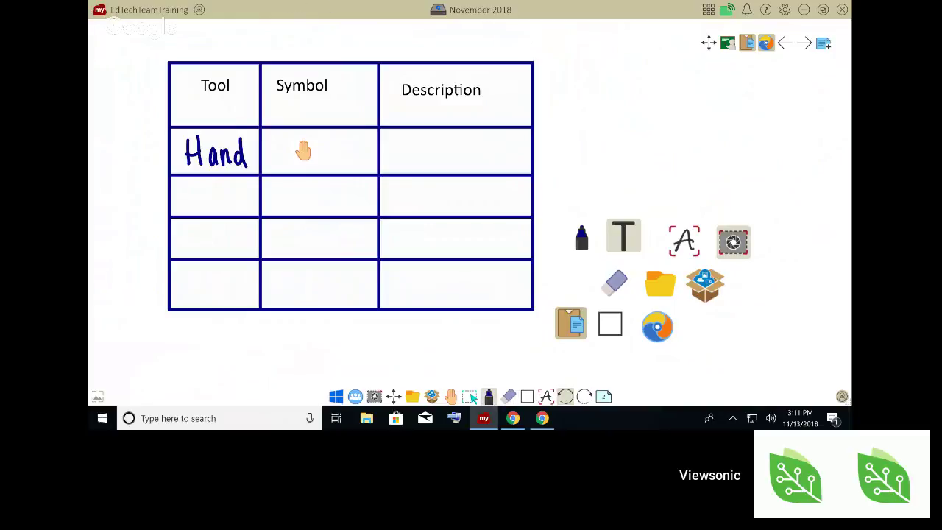
{"action": "left_click", "coordinate": [470, 395]}
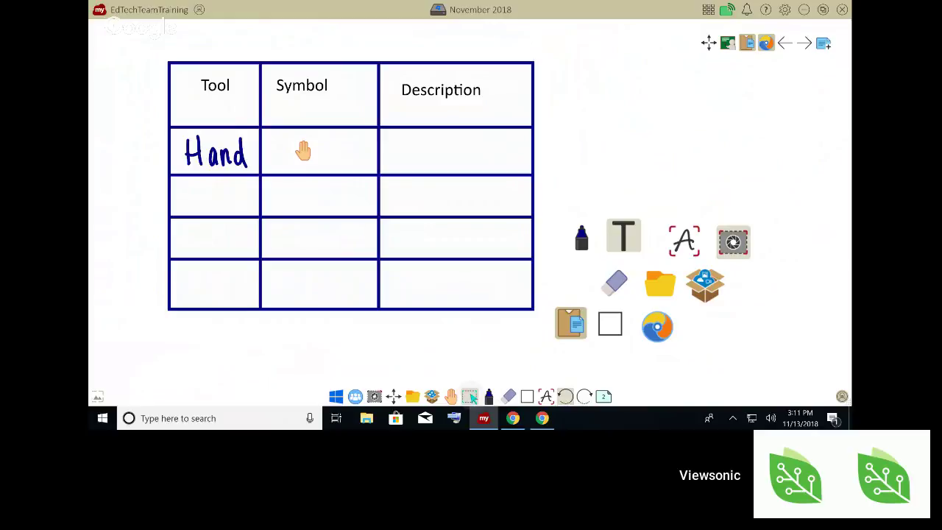
{"action": "left_click_drag", "start_coordinate": [533, 186], "coordinate": [611, 187]}
Make the marker slightly thinner and handwrite "Preview/Move Canvas" in the Description cell of the Hand row.
{"action": "left_click", "coordinate": [489, 395]}
{"action": "left_click", "coordinate": [489, 396]}
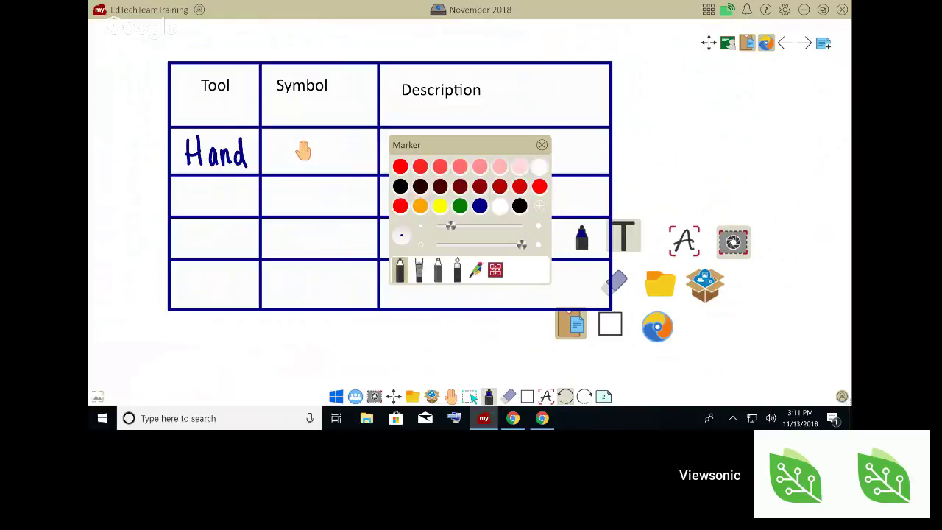
{"action": "left_click_drag", "start_coordinate": [450, 226], "coordinate": [444, 225]}
{"action": "left_click", "coordinate": [542, 145]}
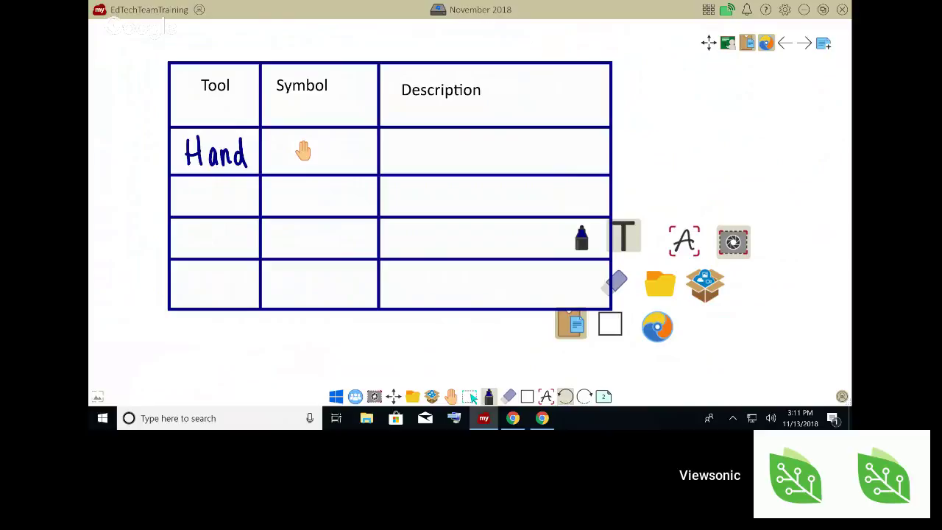
{"action": "mouse_move", "coordinate": [397, 140]}
{"action": "left_mouse_down"}
{"action": "mouse_move", "coordinate": [401, 156]}
{"action": "mouse_move", "coordinate": [472, 156]}
{"action": "mouse_move", "coordinate": [473, 171]}
{"action": "mouse_move", "coordinate": [491, 147]}
{"action": "mouse_move", "coordinate": [518, 165]}
{"action": "mouse_move", "coordinate": [537, 142]}
{"action": "mouse_move", "coordinate": [541, 169]}
{"action": "mouse_move", "coordinate": [563, 168]}
{"action": "mouse_move", "coordinate": [572, 151]}
{"action": "left_mouse_up"}
{"action": "left_click_drag", "start_coordinate": [583, 156], "coordinate": [576, 168]}
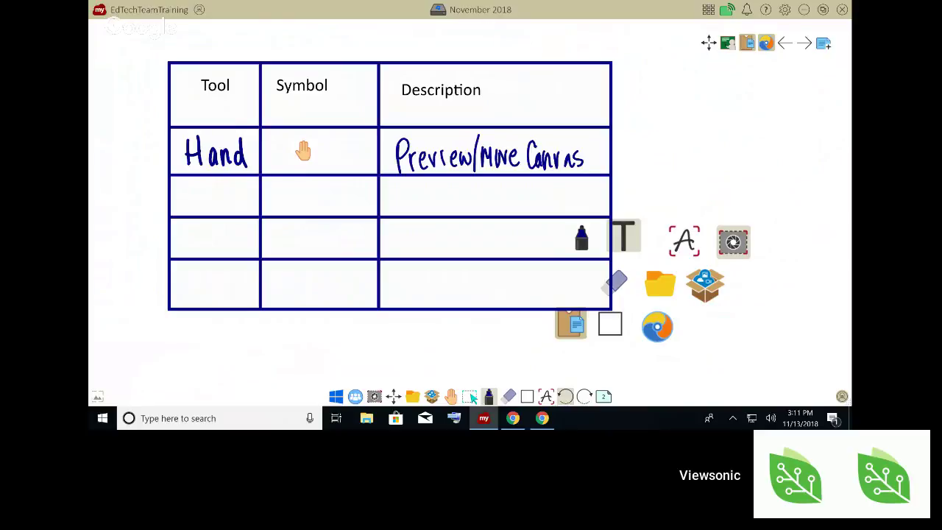
{"action": "left_click", "coordinate": [489, 397]}
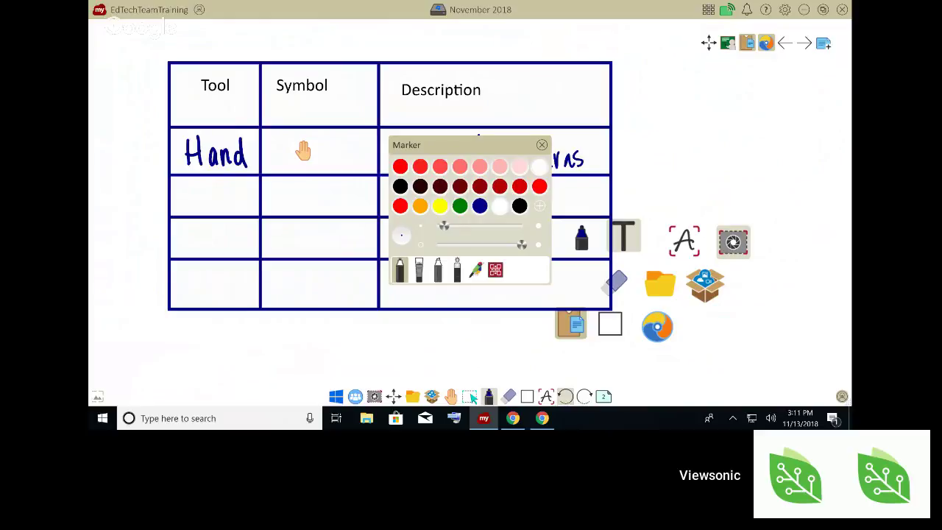
{"action": "left_click", "coordinate": [488, 397]}
Move the marker, text and clipboard symbols clear of the table, and realign the slightly narrowed table with the handwriting in the Hand row.
{"action": "left_click", "coordinate": [470, 397]}
{"action": "left_click", "coordinate": [581, 238]}
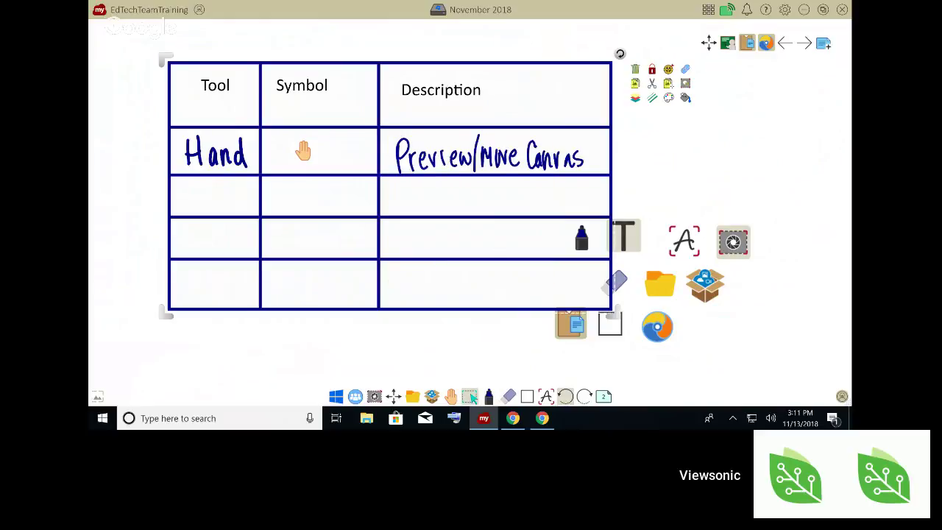
{"action": "left_click_drag", "start_coordinate": [303, 151], "coordinate": [255, 150]}
{"action": "left_click_drag", "start_coordinate": [581, 238], "coordinate": [698, 175]}
{"action": "left_click_drag", "start_coordinate": [570, 323], "coordinate": [745, 311]}
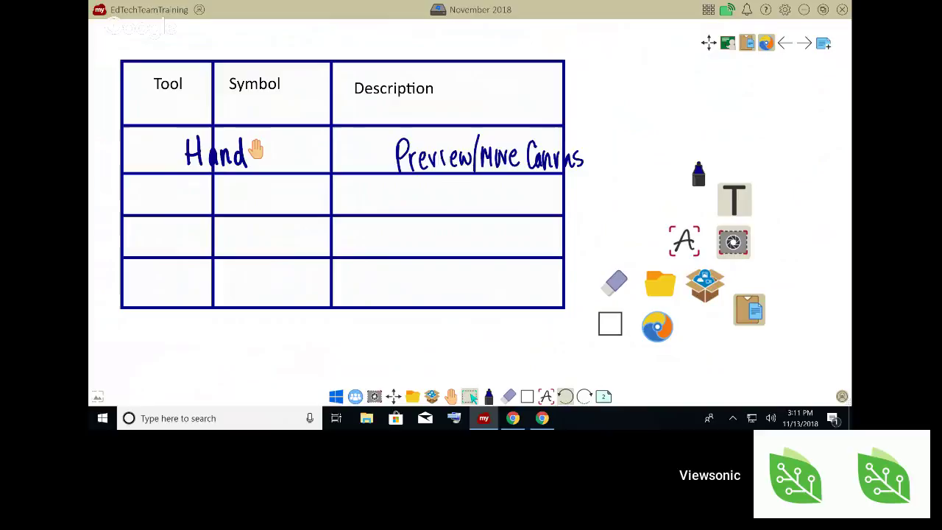
{"action": "mouse_move", "coordinate": [564, 195]}
{"action": "left_mouse_down"}
{"action": "mouse_move", "coordinate": [574, 195]}
{"action": "mouse_move", "coordinate": [556, 195]}
{"action": "left_mouse_up"}
{"action": "left_click_drag", "start_coordinate": [255, 149], "coordinate": [306, 151]}
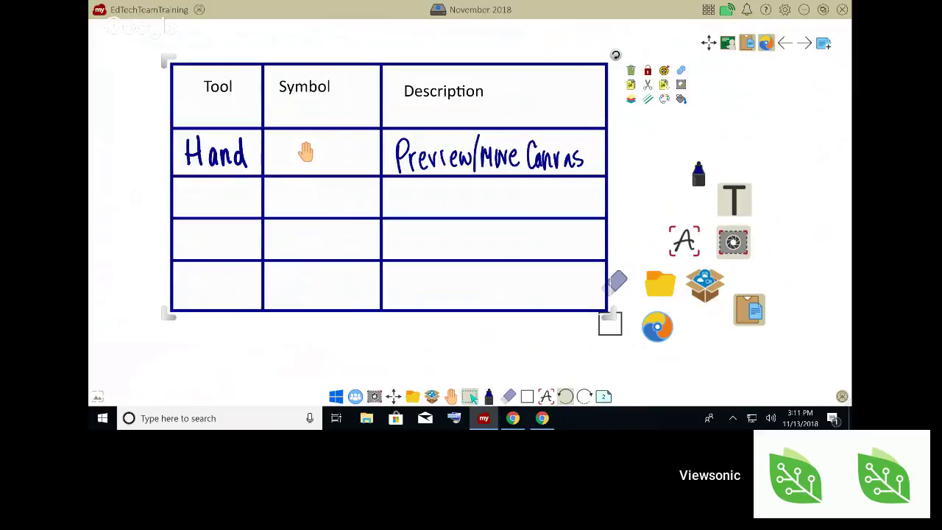
Fill the row below Hand with the marker symbol and the handwritten name "Pen", realigning the table with the existing handwriting.
{"action": "left_click", "coordinate": [698, 174]}
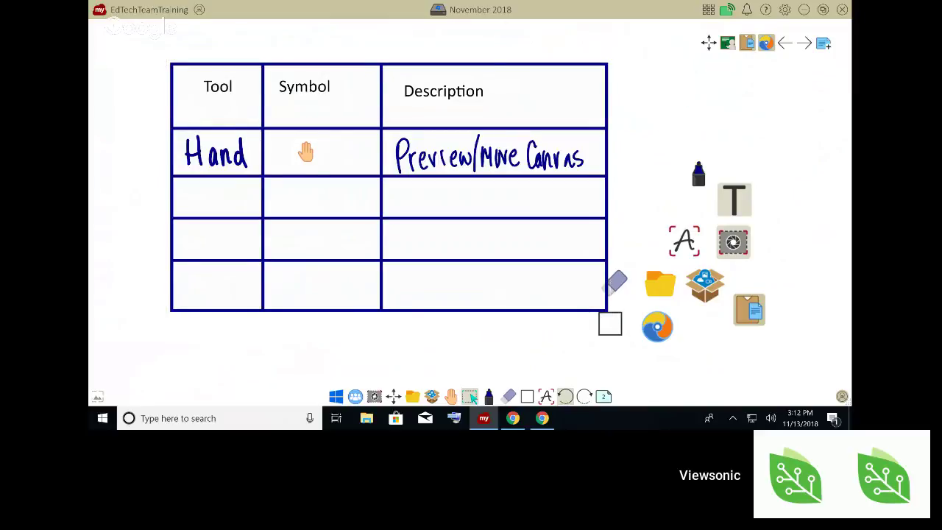
{"action": "left_click_drag", "start_coordinate": [699, 175], "coordinate": [315, 193]}
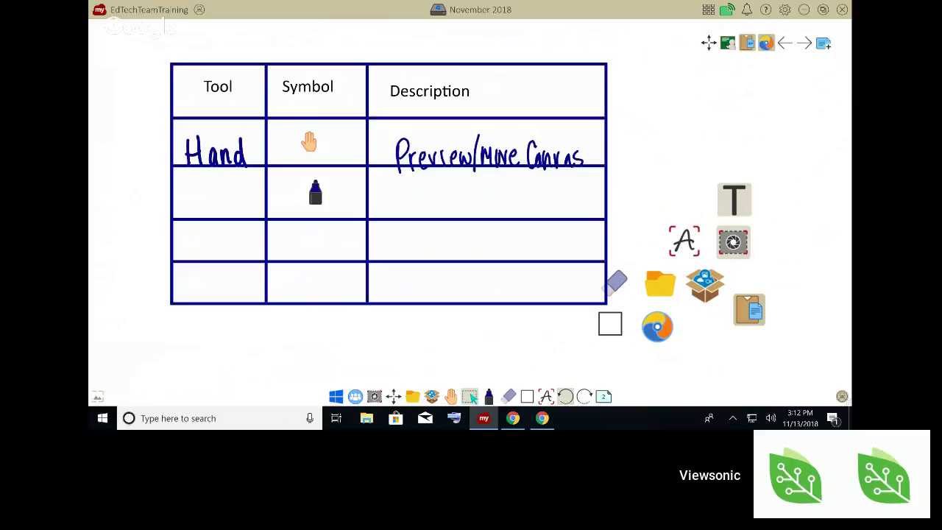
{"action": "left_click", "coordinate": [486, 192]}
{"action": "left_click_drag", "start_coordinate": [486, 193], "coordinate": [486, 206]}
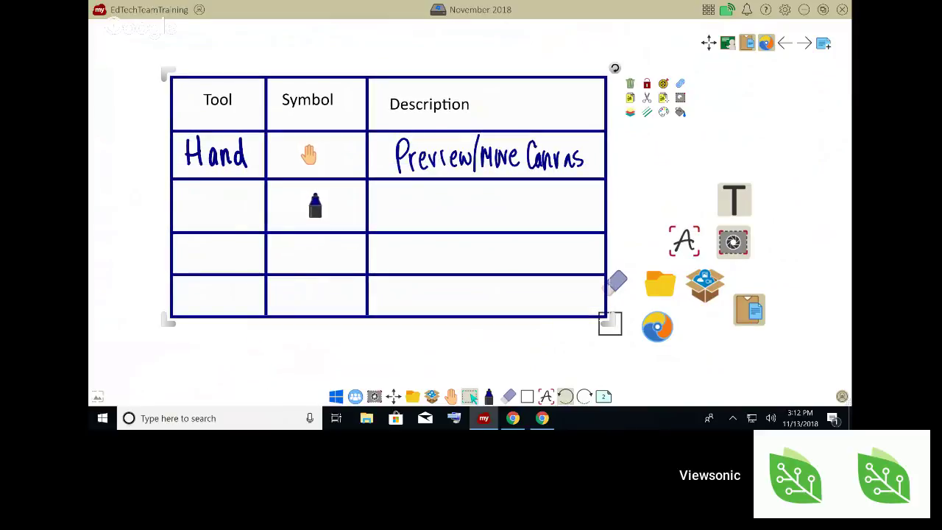
{"action": "left_click", "coordinate": [488, 396]}
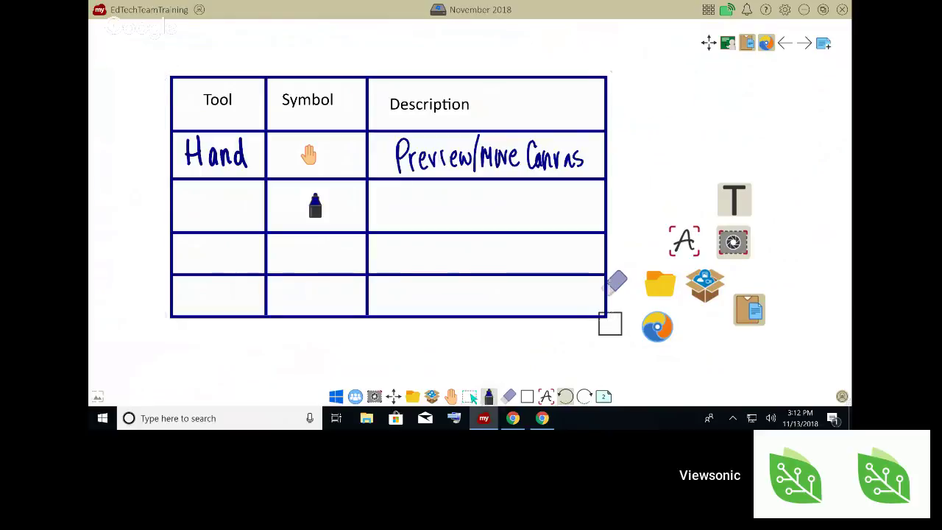
{"action": "mouse_move", "coordinate": [188, 225]}
{"action": "left_mouse_down"}
{"action": "mouse_move", "coordinate": [205, 190]}
{"action": "mouse_move", "coordinate": [190, 209]}
{"action": "mouse_move", "coordinate": [246, 223]}
{"action": "left_mouse_up"}
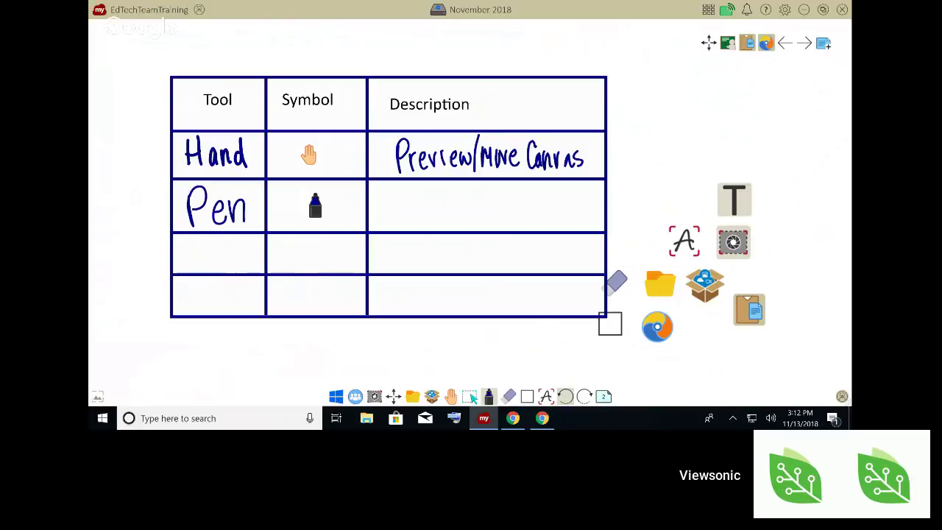
Set the marker to green with a thin line and reduced opacity.
{"action": "left_click", "coordinate": [488, 396]}
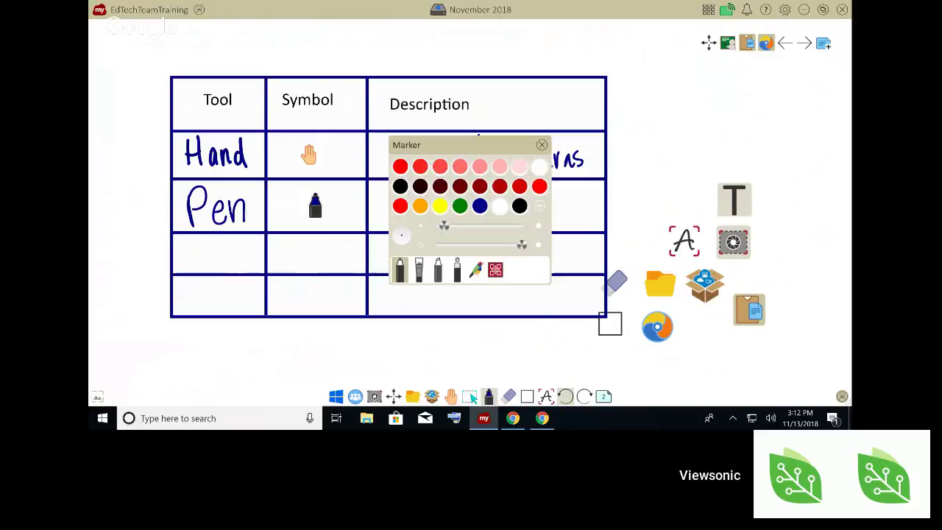
{"action": "left_click", "coordinate": [460, 206]}
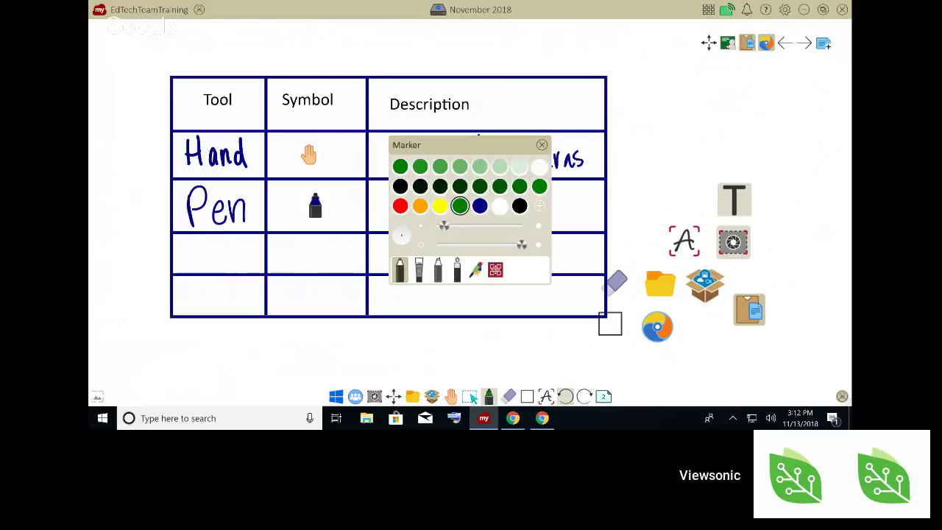
{"action": "left_click_drag", "start_coordinate": [444, 226], "coordinate": [520, 226]}
{"action": "left_click_drag", "start_coordinate": [513, 226], "coordinate": [440, 226]}
{"action": "left_click_drag", "start_coordinate": [522, 245], "coordinate": [453, 244]}
{"action": "left_click", "coordinate": [542, 145]}
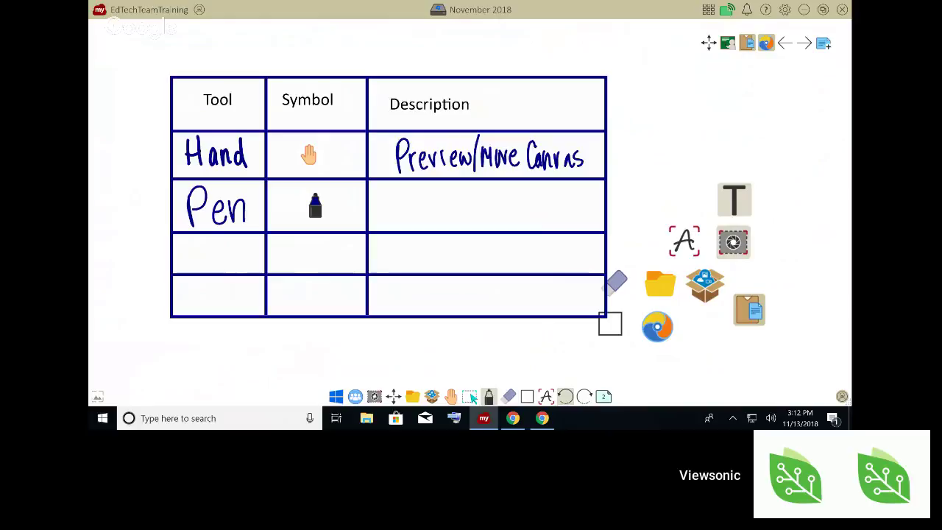
Draw thick translucent green marker strokes in the blank space beside the table and undo them.
{"action": "left_click", "coordinate": [488, 396]}
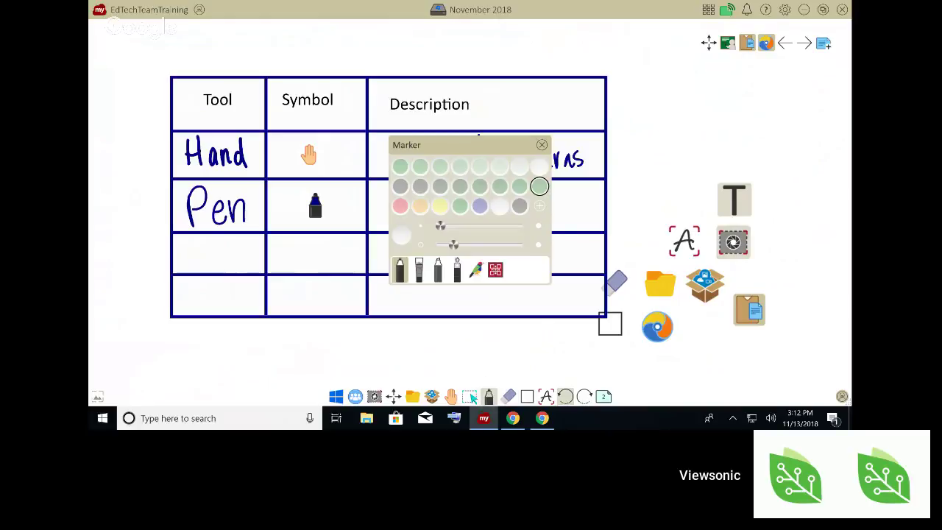
{"action": "left_click_drag", "start_coordinate": [440, 226], "coordinate": [509, 226]}
{"action": "mouse_move", "coordinate": [646, 154]}
{"action": "left_mouse_down"}
{"action": "mouse_move", "coordinate": [721, 120]}
{"action": "mouse_move", "coordinate": [666, 189]}
{"action": "left_mouse_up"}
{"action": "left_click_drag", "start_coordinate": [724, 151], "coordinate": [800, 151]}
{"action": "left_click_drag", "start_coordinate": [668, 121], "coordinate": [813, 197]}
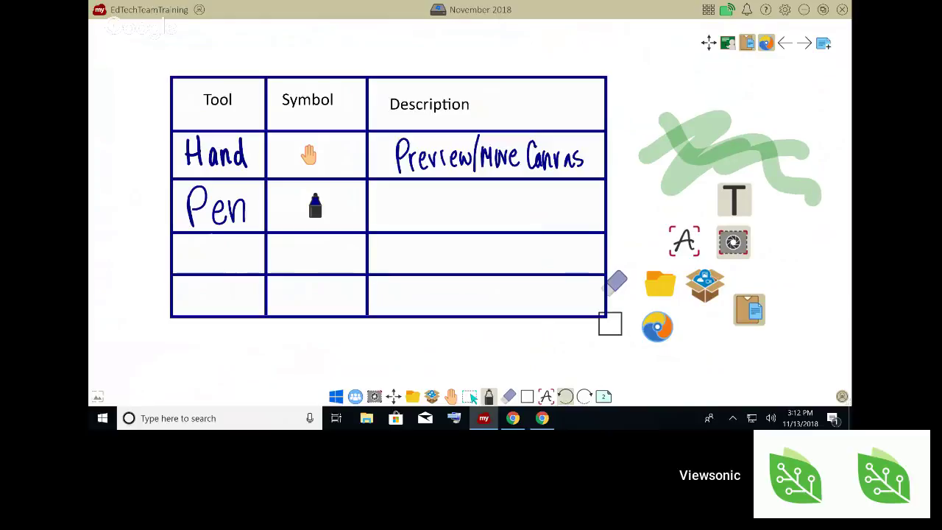
{"action": "left_click", "coordinate": [584, 396]}
Restore the marker's full opacity and draw a horizontal green Pen Brush stroke beside the table's Hand row.
{"action": "left_click", "coordinate": [488, 396]}
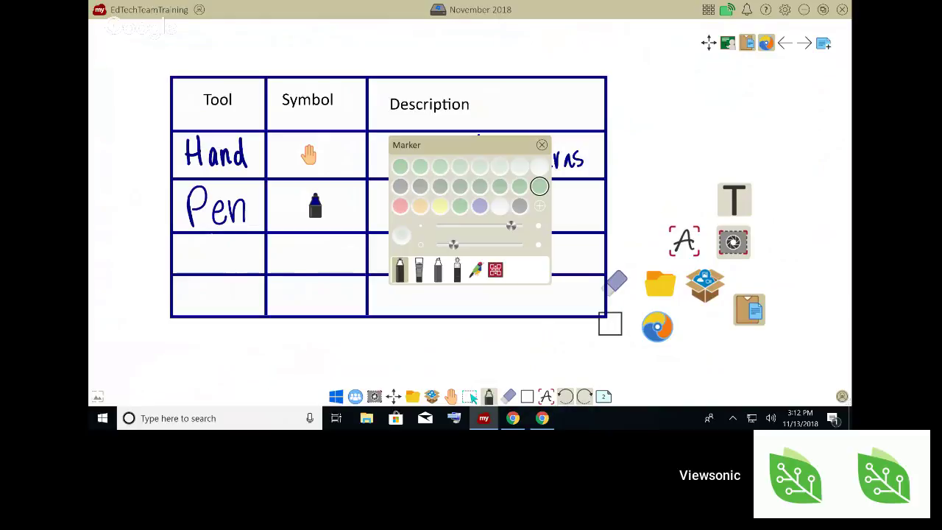
{"action": "mouse_move", "coordinate": [453, 244]}
{"action": "left_mouse_down"}
{"action": "mouse_move", "coordinate": [437, 245]}
{"action": "mouse_move", "coordinate": [522, 245]}
{"action": "mouse_move", "coordinate": [460, 226]}
{"action": "left_mouse_up"}
{"action": "left_click", "coordinate": [419, 269]}
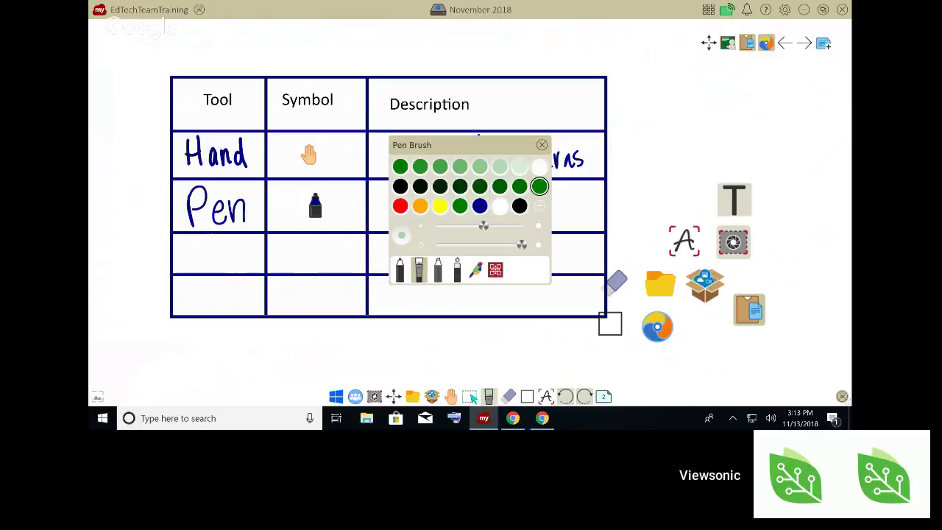
{"action": "left_click_drag", "start_coordinate": [652, 140], "coordinate": [793, 141]}
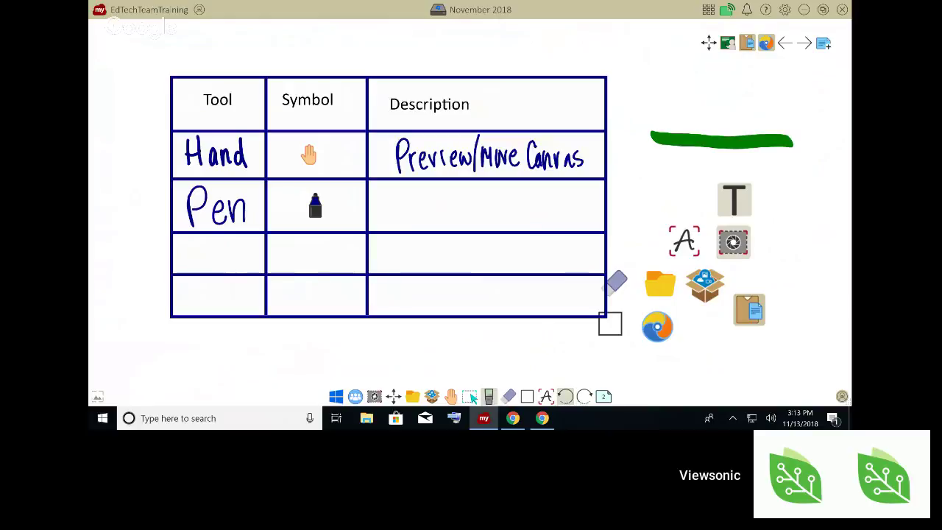
With the Marker, draw a green horizontal line above the brush stroke and two dots below it.
{"action": "left_click", "coordinate": [489, 397]}
{"action": "left_click", "coordinate": [399, 270]}
{"action": "left_click_drag", "start_coordinate": [652, 111], "coordinate": [788, 111]}
{"action": "left_click", "coordinate": [660, 179]}
{"action": "left_click", "coordinate": [685, 181]}
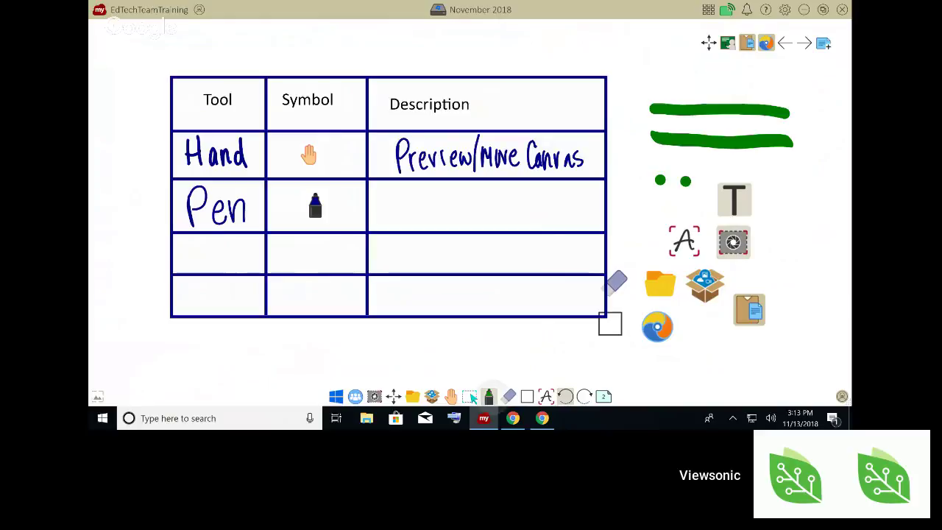
Add a single green Pen Brush dot above the two horizontal lines.
{"action": "left_click", "coordinate": [488, 395]}
{"action": "left_click", "coordinate": [420, 270]}
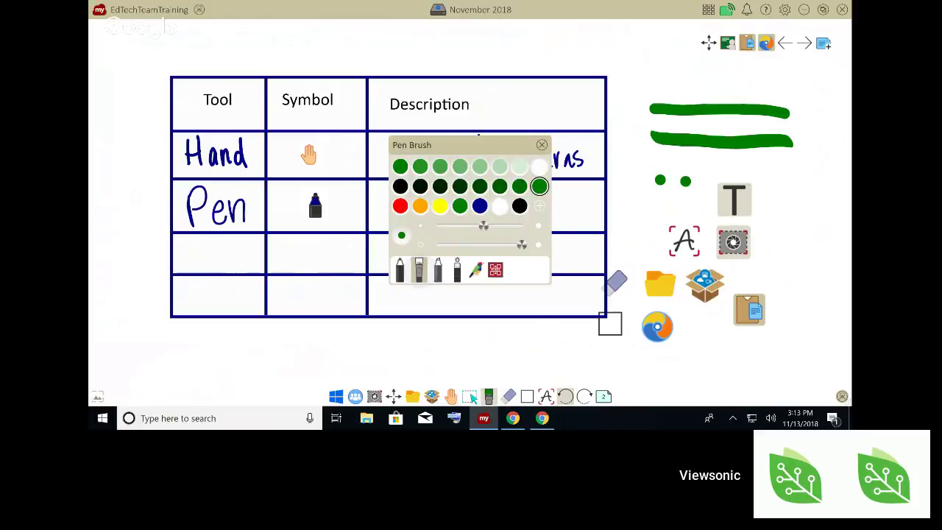
{"action": "left_click", "coordinate": [712, 87]}
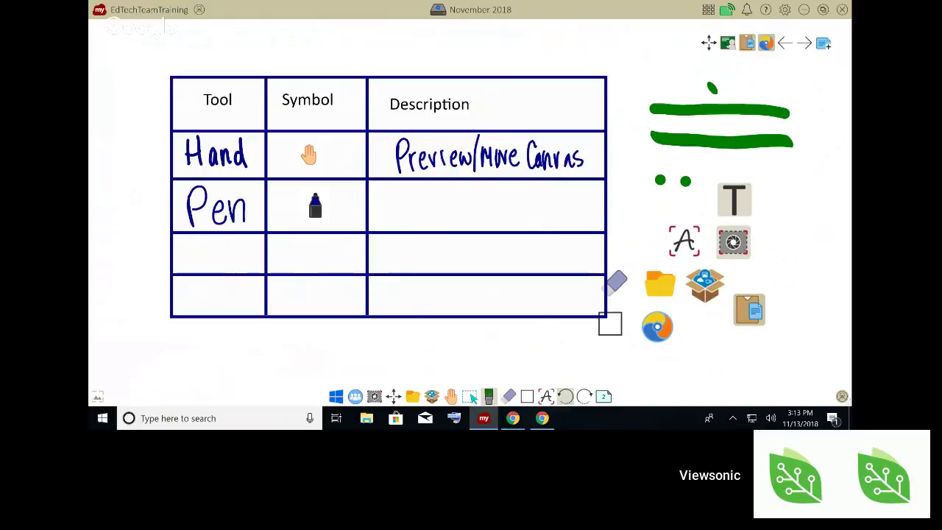
Draw overlapping light blue Highlighter strokes across the tool symbols beside the table and undo them.
{"action": "left_click", "coordinate": [489, 396]}
{"action": "left_click", "coordinate": [440, 269]}
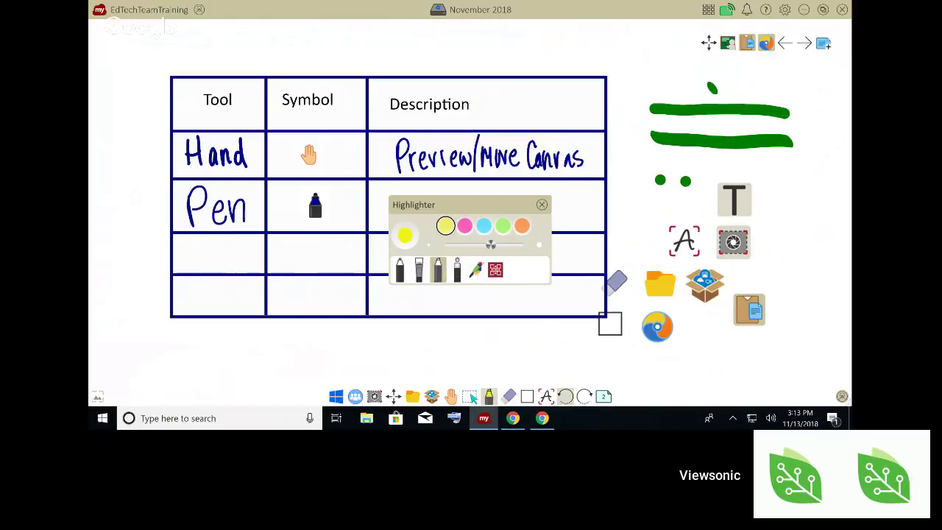
{"action": "left_click", "coordinate": [483, 226]}
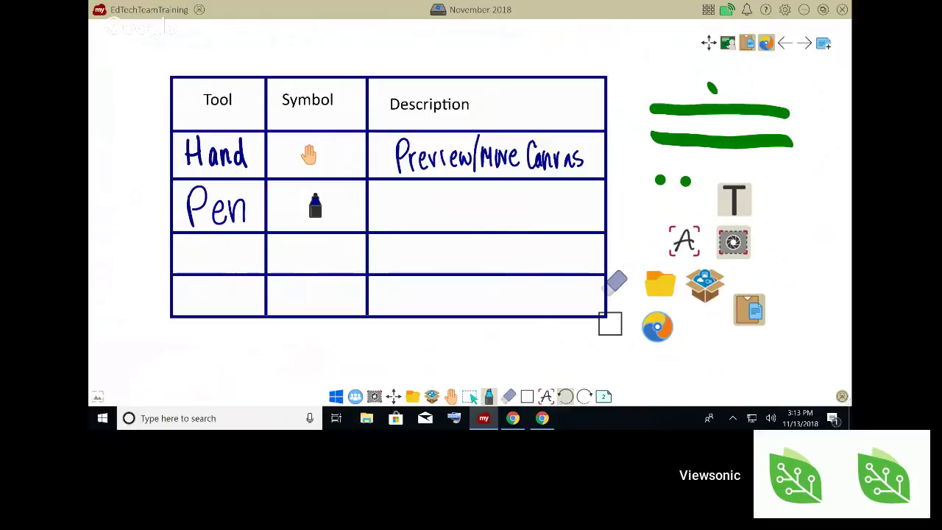
{"action": "left_click_drag", "start_coordinate": [638, 233], "coordinate": [795, 222]}
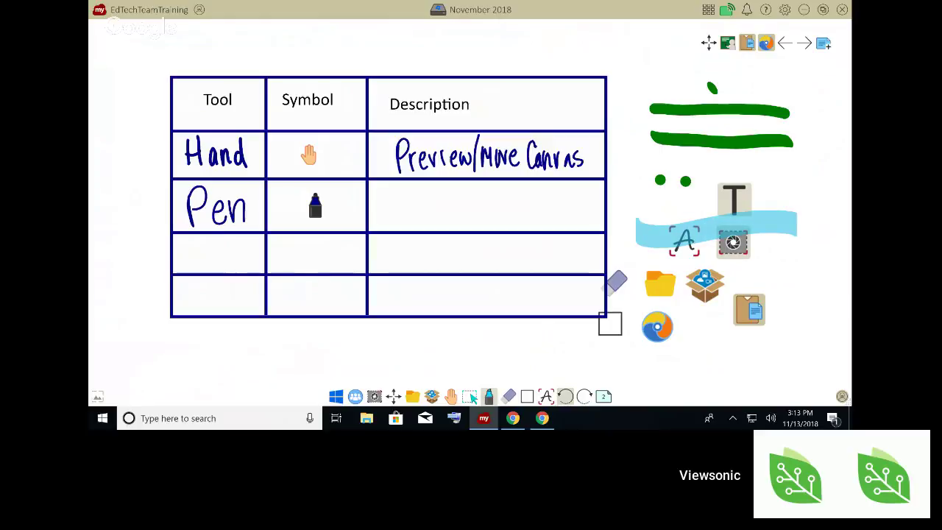
{"action": "left_click_drag", "start_coordinate": [627, 221], "coordinate": [808, 215]}
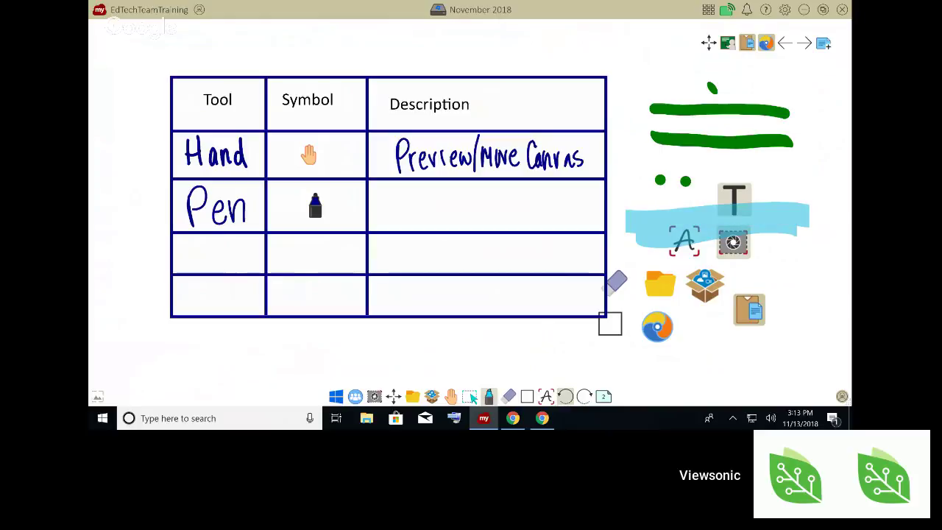
{"action": "left_click", "coordinate": [565, 397]}
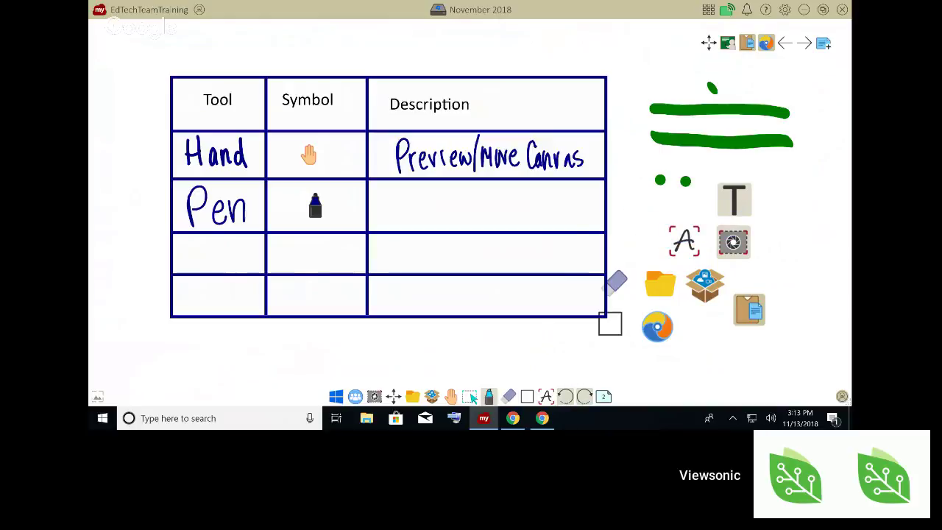
Draw light blue Laser Pen strokes across the table's edge and the tool symbols.
{"action": "left_click", "coordinate": [486, 398]}
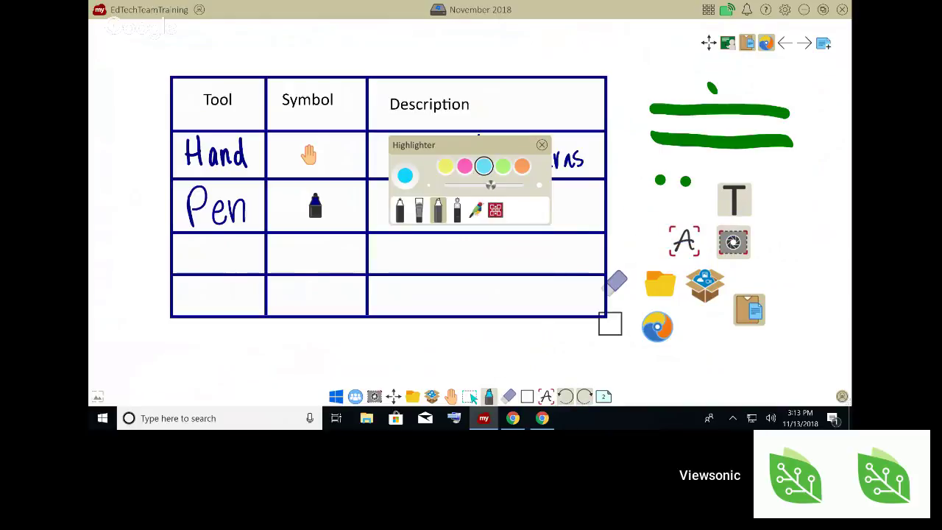
{"action": "left_click", "coordinate": [456, 210]}
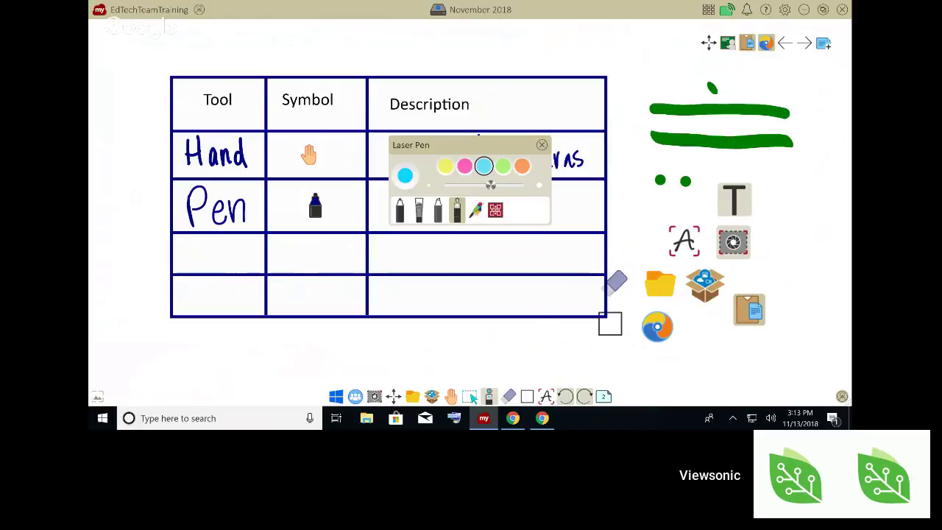
{"action": "mouse_move", "coordinate": [559, 302]}
{"action": "left_mouse_down"}
{"action": "mouse_move", "coordinate": [559, 249]}
{"action": "mouse_move", "coordinate": [614, 284]}
{"action": "mouse_move", "coordinate": [736, 188]}
{"action": "mouse_move", "coordinate": [791, 279]}
{"action": "mouse_move", "coordinate": [615, 121]}
{"action": "mouse_move", "coordinate": [783, 136]}
{"action": "left_mouse_up"}
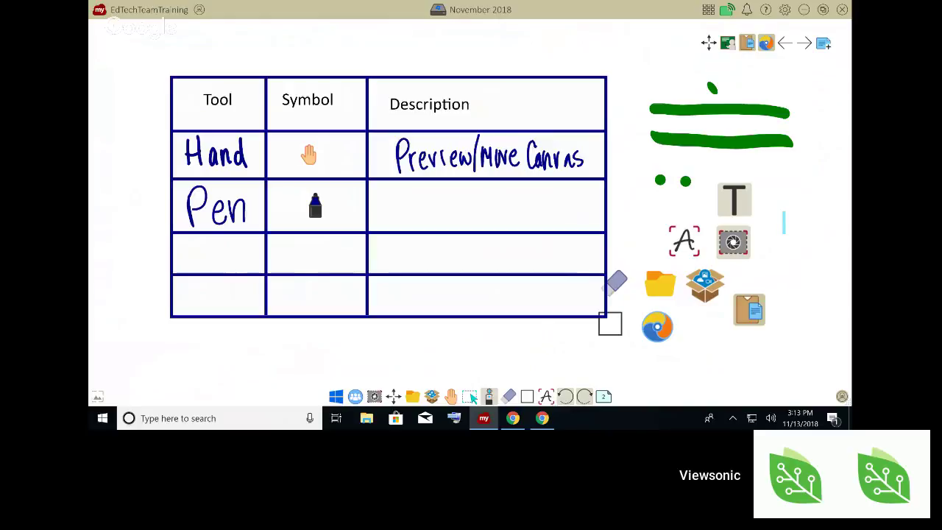
Set the Shape Pen to the ladybug shape with a larger size.
{"action": "left_click", "coordinate": [489, 396]}
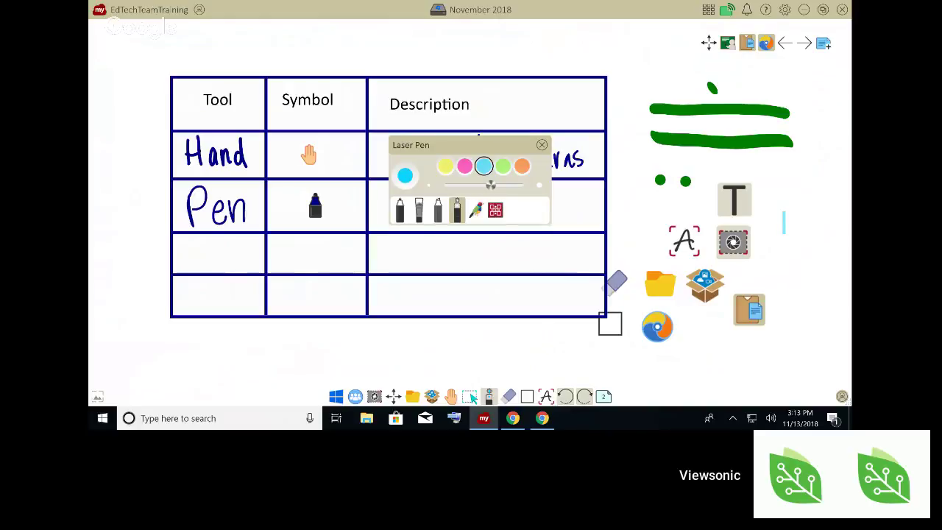
{"action": "left_click", "coordinate": [476, 211]}
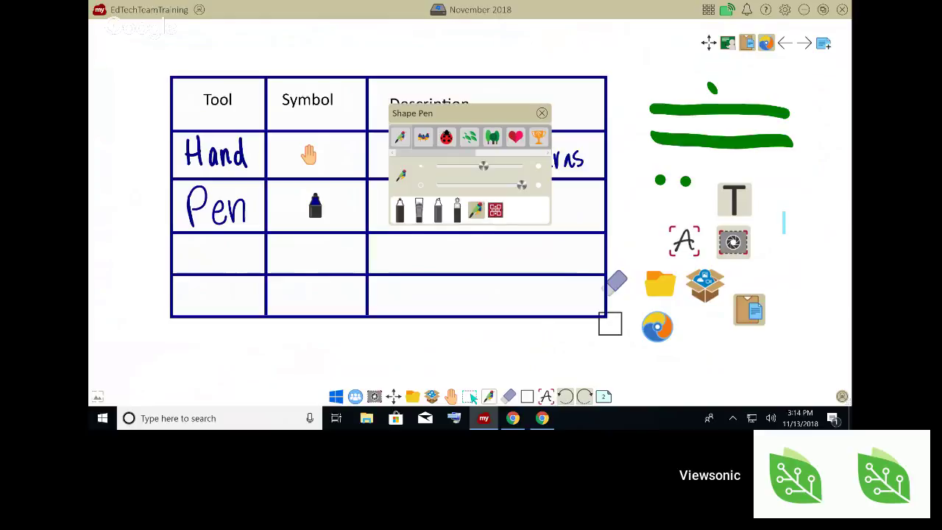
{"action": "mouse_move", "coordinate": [437, 153]}
{"action": "left_mouse_down"}
{"action": "mouse_move", "coordinate": [507, 153]}
{"action": "mouse_move", "coordinate": [436, 153]}
{"action": "left_mouse_up"}
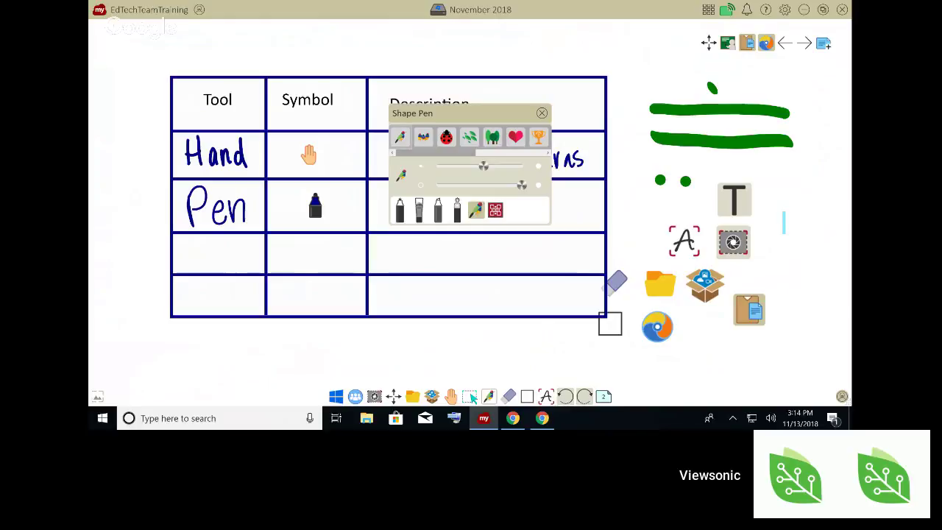
{"action": "left_click_drag", "start_coordinate": [483, 166], "coordinate": [517, 166]}
{"action": "left_click", "coordinate": [400, 137]}
{"action": "left_click", "coordinate": [446, 137]}
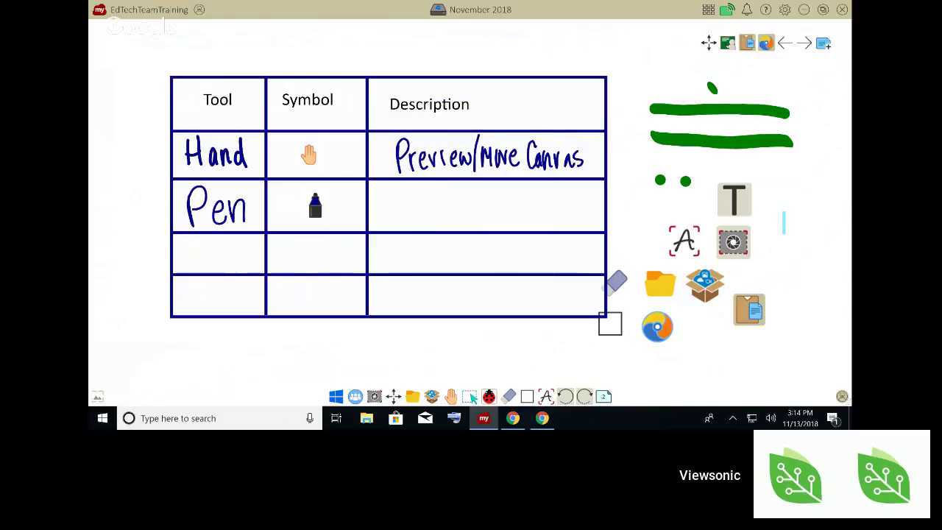
Stamp a row of four ladybugs beside the table's header and a loop of further ladybugs over the green strokes.
{"action": "left_click", "coordinate": [654, 81]}
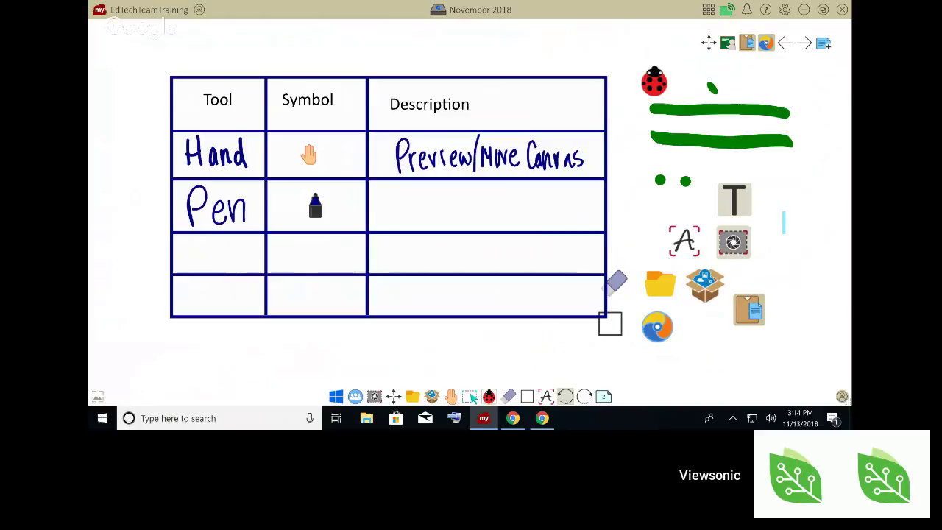
{"action": "left_click", "coordinate": [685, 83]}
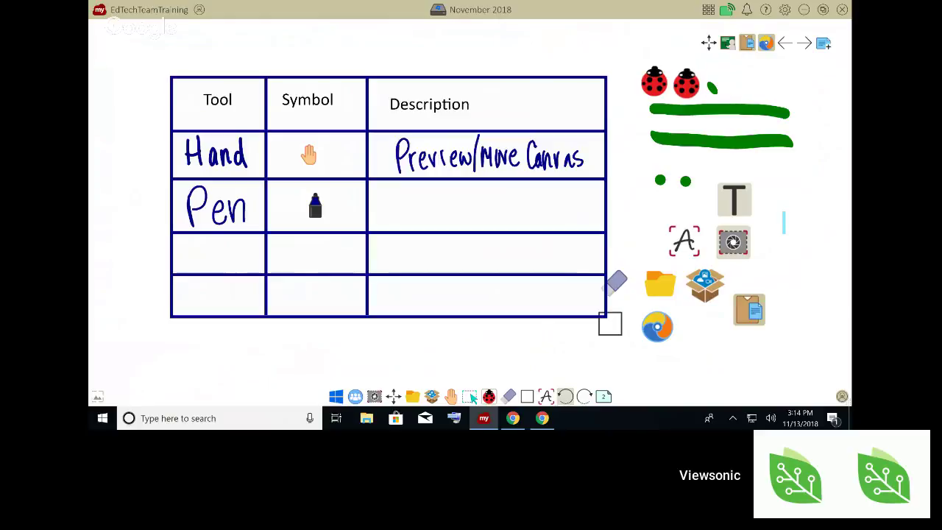
{"action": "left_click", "coordinate": [718, 85]}
{"action": "left_click", "coordinate": [752, 86]}
{"action": "left_click", "coordinate": [677, 163]}
{"action": "left_click", "coordinate": [702, 149]}
{"action": "left_click", "coordinate": [727, 128]}
{"action": "left_click", "coordinate": [754, 115]}
{"action": "left_click", "coordinate": [784, 113]}
{"action": "left_click", "coordinate": [810, 127]}
{"action": "left_click", "coordinate": [802, 156]}
{"action": "left_click", "coordinate": [771, 153]}
{"action": "left_click", "coordinate": [746, 137]}
{"action": "left_click", "coordinate": [723, 115]}
{"action": "left_click", "coordinate": [696, 99]}
{"action": "left_click", "coordinate": [668, 111]}
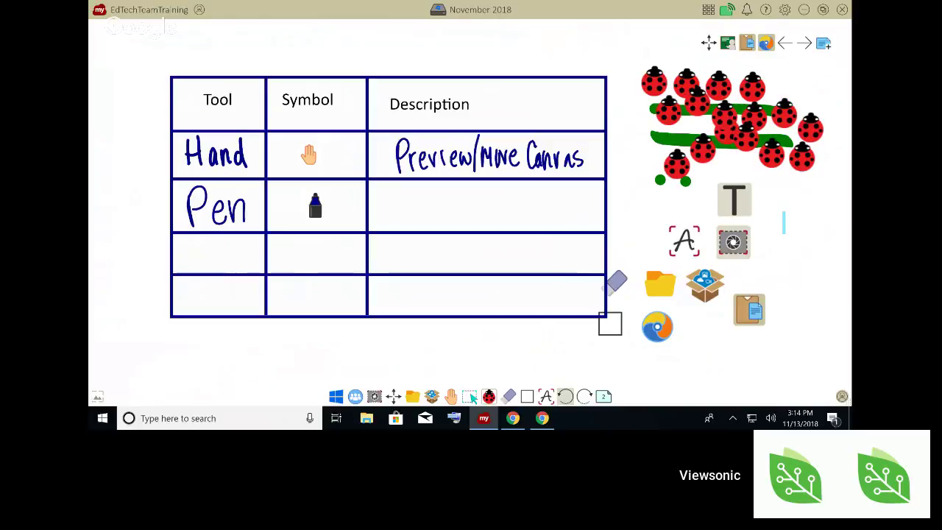
Erase all the ladybugs and green strokes above the tool symbols.
{"action": "left_click", "coordinate": [509, 396]}
{"action": "mouse_move", "coordinate": [815, 134]}
{"action": "left_mouse_down"}
{"action": "mouse_move", "coordinate": [798, 120]}
{"action": "mouse_move", "coordinate": [756, 118]}
{"action": "mouse_move", "coordinate": [675, 164]}
{"action": "mouse_move", "coordinate": [658, 109]}
{"action": "mouse_move", "coordinate": [751, 88]}
{"action": "mouse_move", "coordinate": [780, 152]}
{"action": "mouse_move", "coordinate": [809, 155]}
{"action": "mouse_move", "coordinate": [685, 181]}
{"action": "mouse_move", "coordinate": [739, 108]}
{"action": "mouse_move", "coordinate": [751, 109]}
{"action": "left_mouse_up"}
{"action": "left_click", "coordinate": [509, 397]}
Draw a round filled shape above the tool symbols using the Magic Line Pen's grey pattern and undo it.
{"action": "left_click", "coordinate": [489, 396]}
{"action": "left_click", "coordinate": [488, 397]}
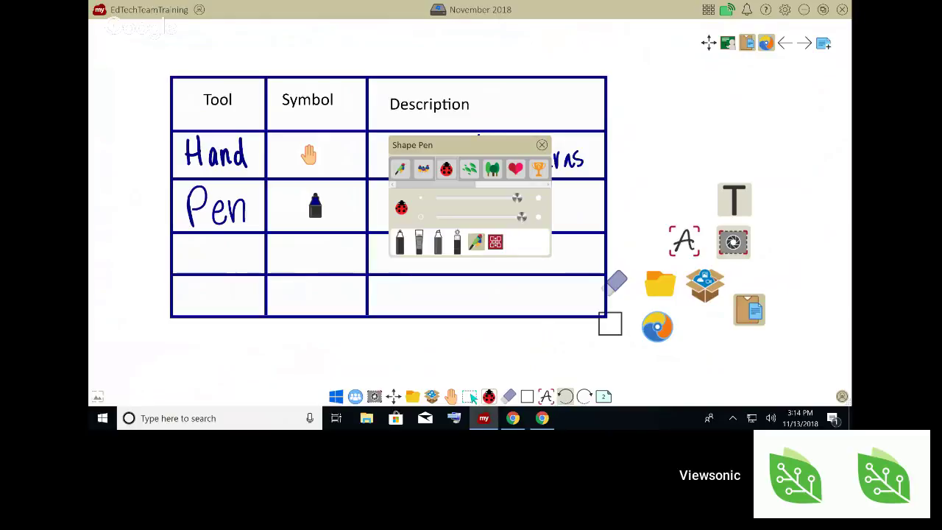
{"action": "left_click", "coordinate": [495, 241]}
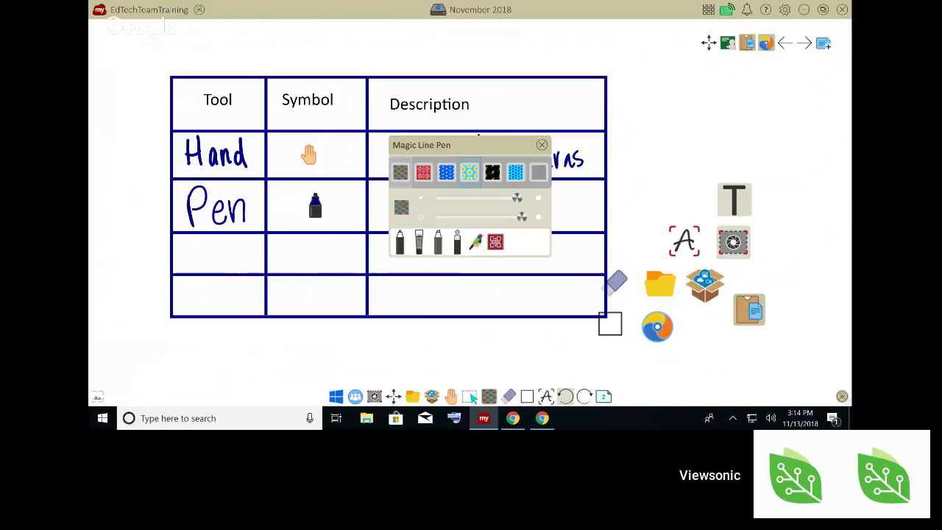
{"action": "left_click", "coordinate": [538, 173]}
{"action": "mouse_move", "coordinate": [695, 110]}
{"action": "left_mouse_down"}
{"action": "mouse_move", "coordinate": [718, 103]}
{"action": "mouse_move", "coordinate": [688, 132]}
{"action": "mouse_move", "coordinate": [680, 92]}
{"action": "mouse_move", "coordinate": [722, 140]}
{"action": "mouse_move", "coordinate": [735, 96]}
{"action": "mouse_move", "coordinate": [663, 154]}
{"action": "mouse_move", "coordinate": [691, 80]}
{"action": "left_mouse_up"}
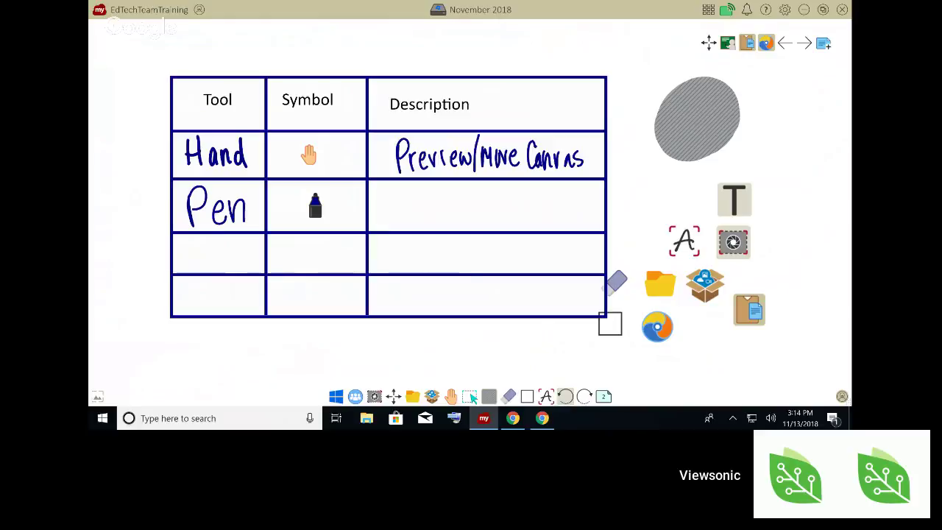
{"action": "left_click", "coordinate": [565, 397]}
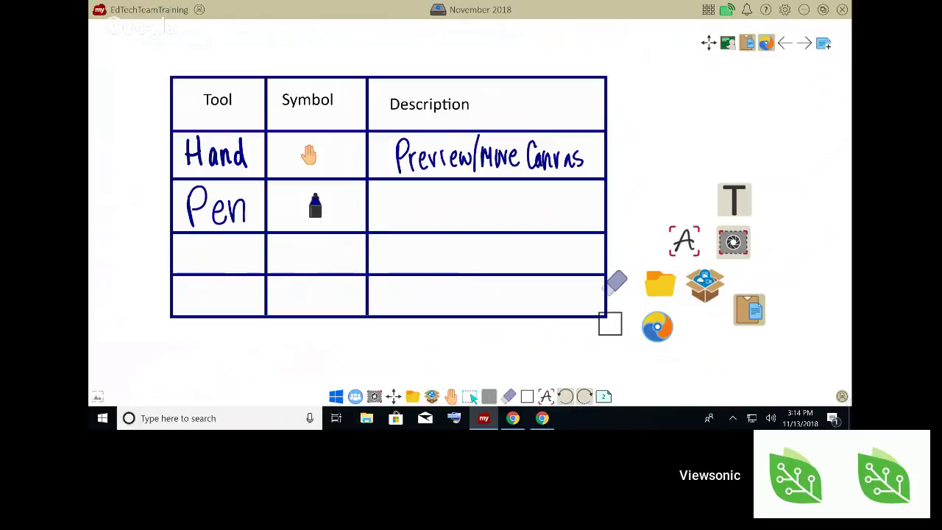
Switch the pen back to the Marker in dark blue with a thinner line.
{"action": "left_click", "coordinate": [489, 396]}
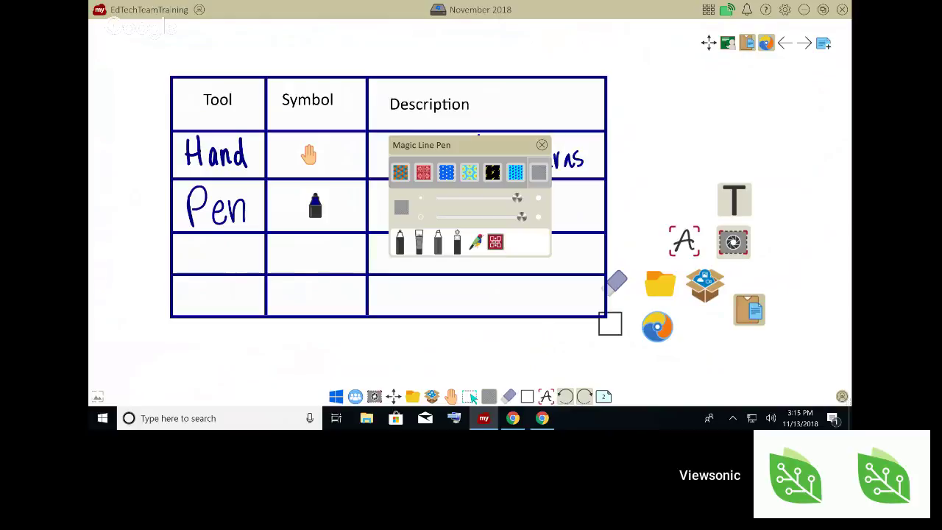
{"action": "left_click", "coordinate": [476, 242]}
{"action": "left_click", "coordinate": [457, 242]}
{"action": "left_click", "coordinate": [400, 242]}
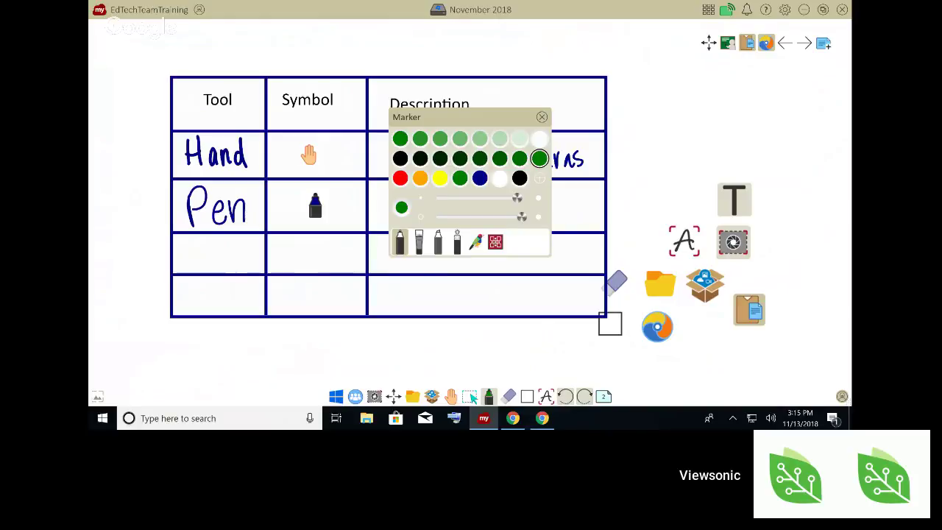
{"action": "left_click", "coordinate": [476, 242]}
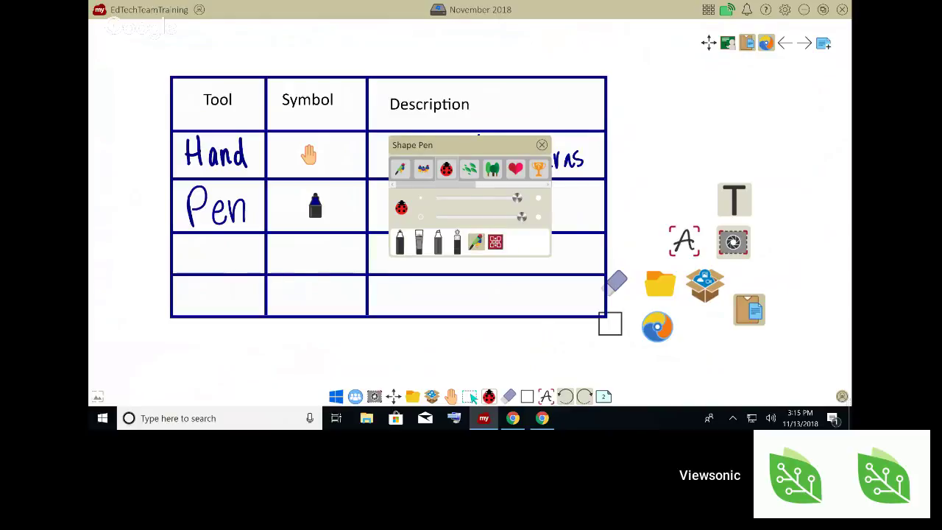
{"action": "left_click", "coordinate": [401, 242]}
{"action": "left_click", "coordinate": [519, 178]}
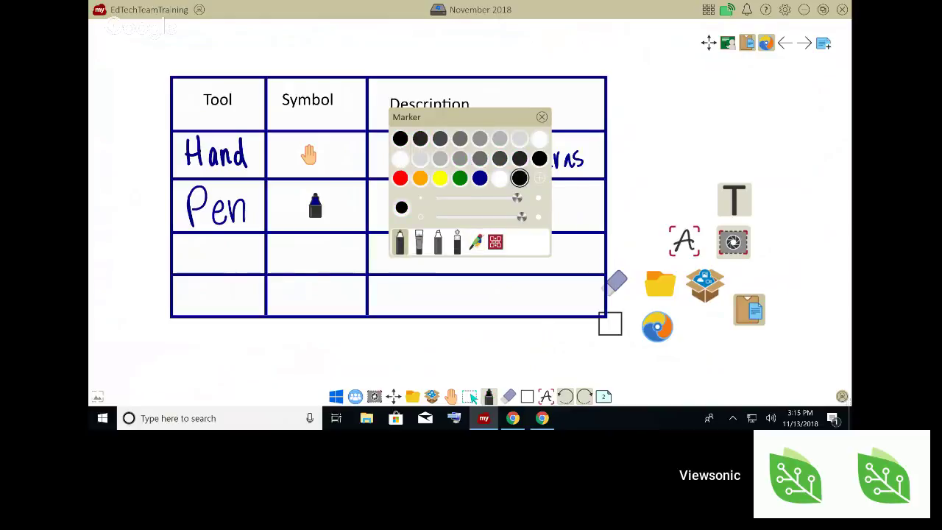
{"action": "left_click", "coordinate": [480, 178]}
{"action": "left_click_drag", "start_coordinate": [517, 198], "coordinate": [452, 198]}
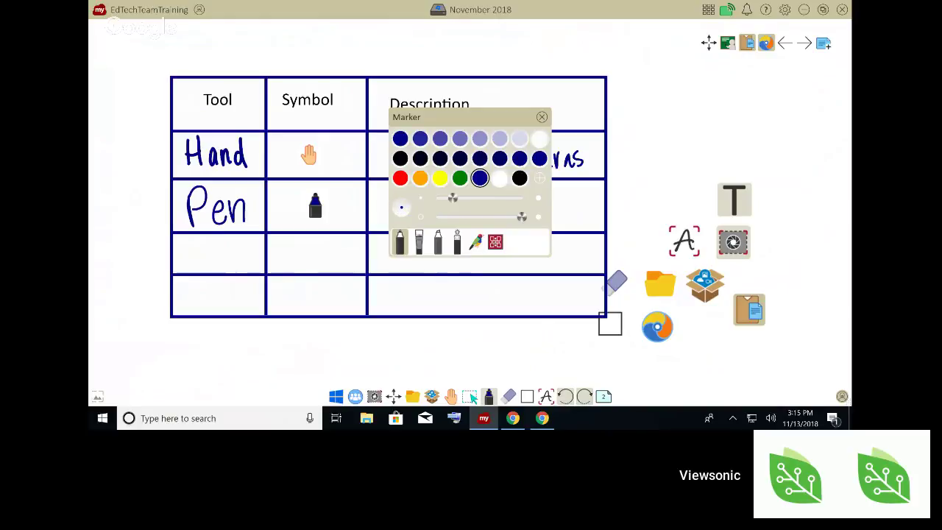
{"action": "left_click", "coordinate": [541, 117]}
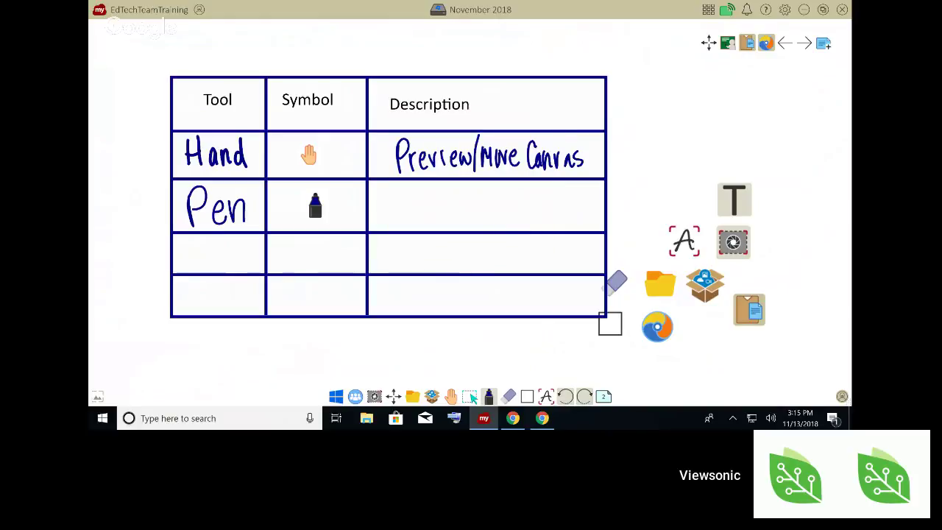
Handwrite "Multitool pen/marker" in the Description cell of the Pen row.
{"action": "mouse_move", "coordinate": [379, 197]}
{"action": "left_mouse_down"}
{"action": "mouse_move", "coordinate": [399, 220]}
{"action": "mouse_move", "coordinate": [440, 226]}
{"action": "left_mouse_up"}
{"action": "left_click", "coordinate": [488, 396]}
{"action": "left_click", "coordinate": [542, 145]}
{"action": "mouse_move", "coordinate": [404, 197]}
{"action": "left_mouse_down"}
{"action": "mouse_move", "coordinate": [410, 220]}
{"action": "mouse_move", "coordinate": [419, 203]}
{"action": "mouse_move", "coordinate": [425, 222]}
{"action": "left_mouse_up"}
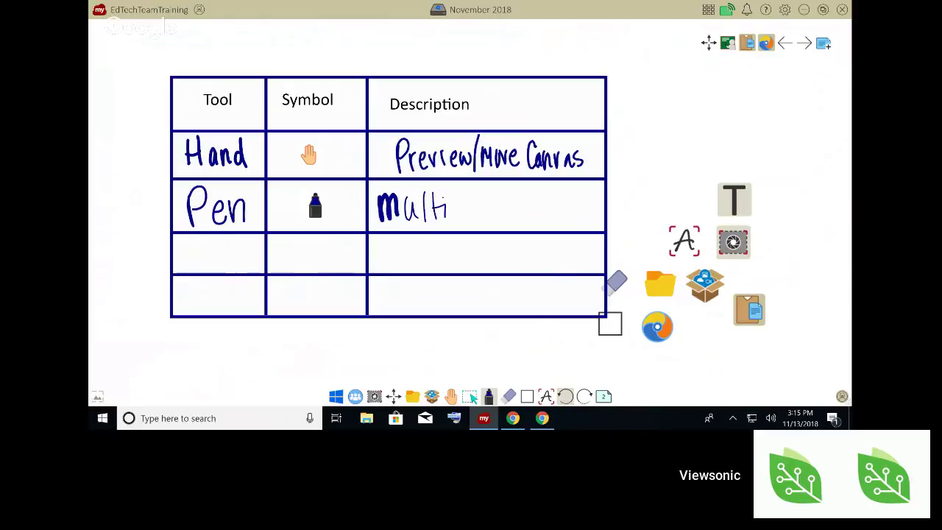
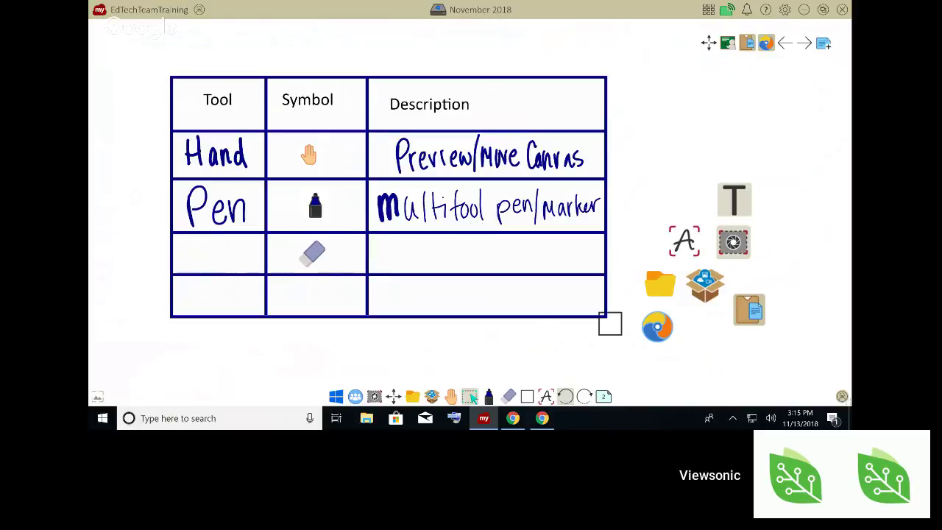
Draw a large looping scribble above the tool symbols with a thicker light purple Marker.
{"action": "left_click", "coordinate": [508, 397]}
{"action": "left_click", "coordinate": [509, 397]}
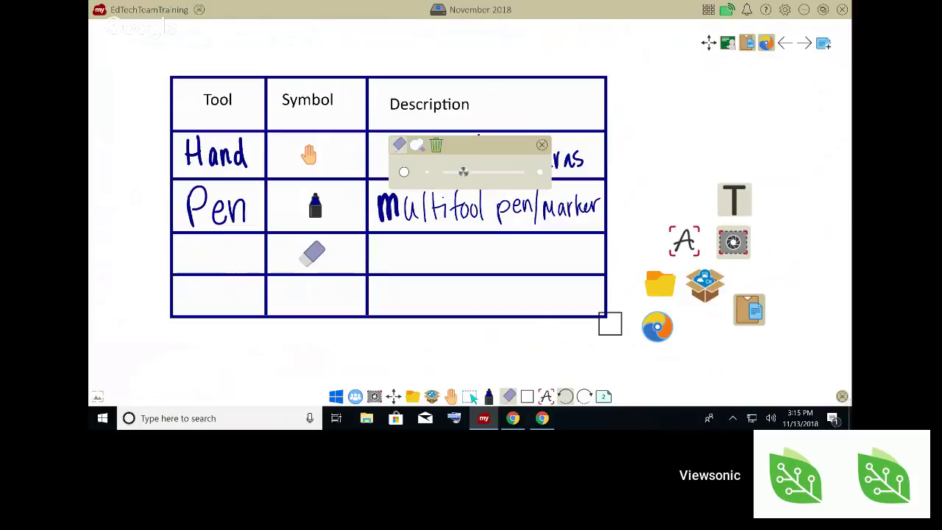
{"action": "left_click", "coordinate": [488, 396]}
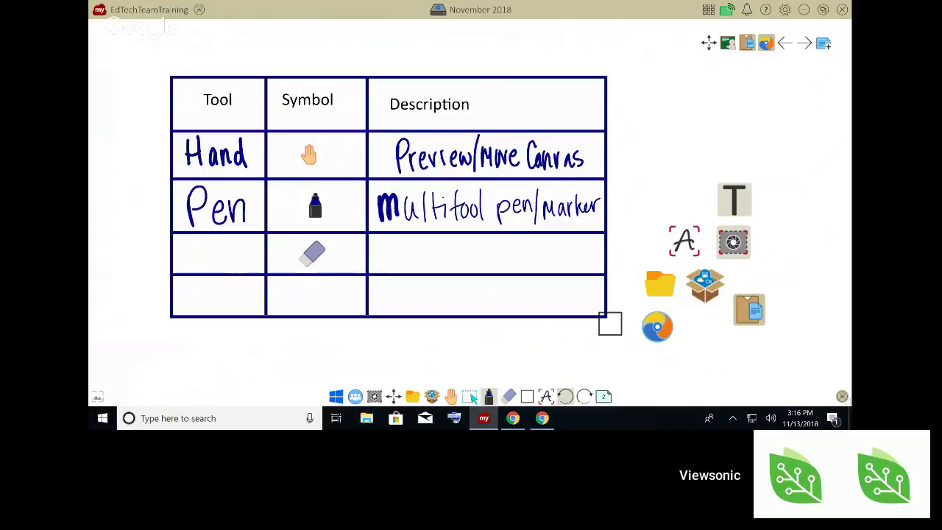
{"action": "left_click", "coordinate": [489, 396]}
{"action": "left_click_drag", "start_coordinate": [440, 226], "coordinate": [492, 225]}
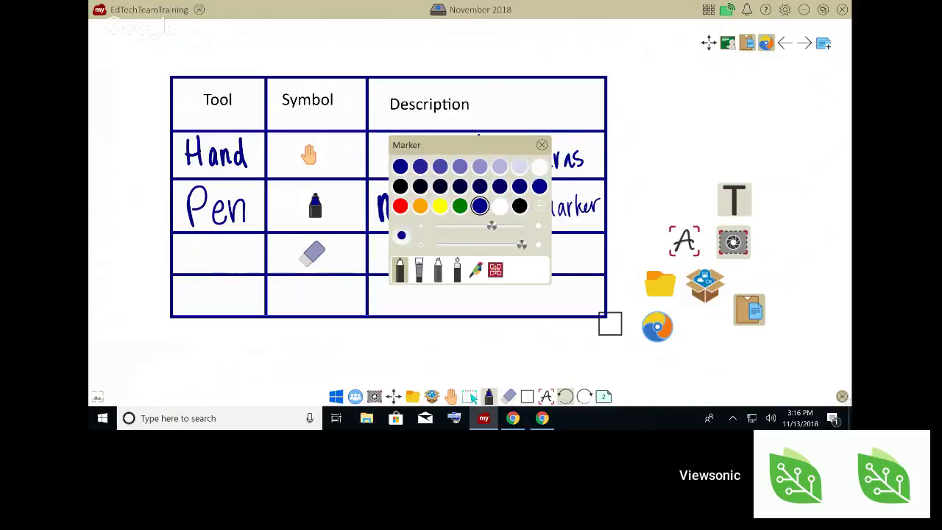
{"action": "left_click", "coordinate": [489, 397]}
{"action": "mouse_move", "coordinate": [694, 126]}
{"action": "left_mouse_down"}
{"action": "mouse_move", "coordinate": [762, 124]}
{"action": "mouse_move", "coordinate": [664, 132]}
{"action": "mouse_move", "coordinate": [815, 145]}
{"action": "mouse_move", "coordinate": [819, 157]}
{"action": "left_mouse_up"}
{"action": "left_click", "coordinate": [489, 396]}
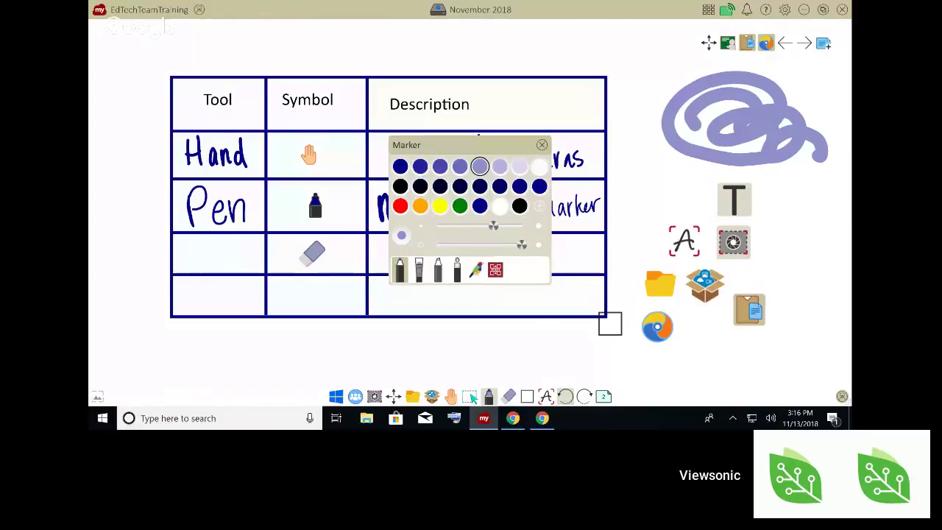
{"action": "left_click", "coordinate": [542, 145]}
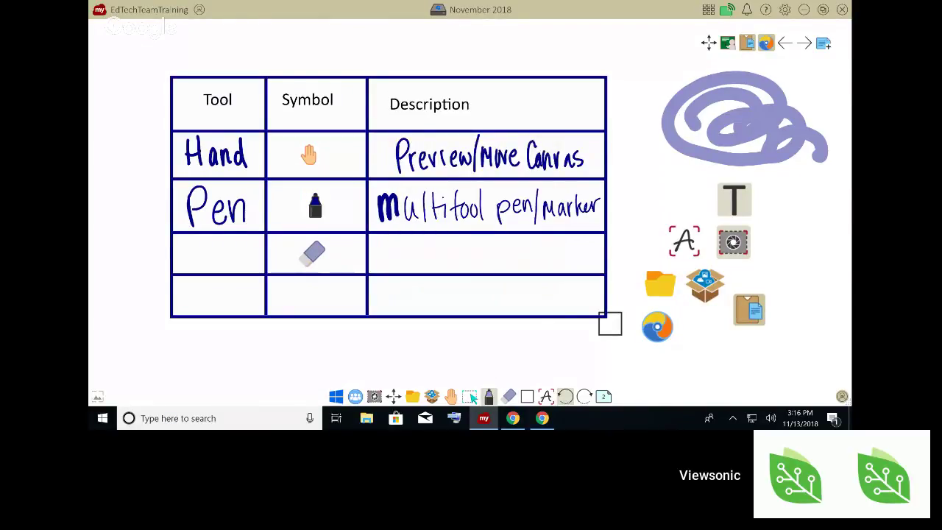
Erase the whole light purple scribble with a slightly larger eraser and undo the erasure.
{"action": "left_click", "coordinate": [508, 396]}
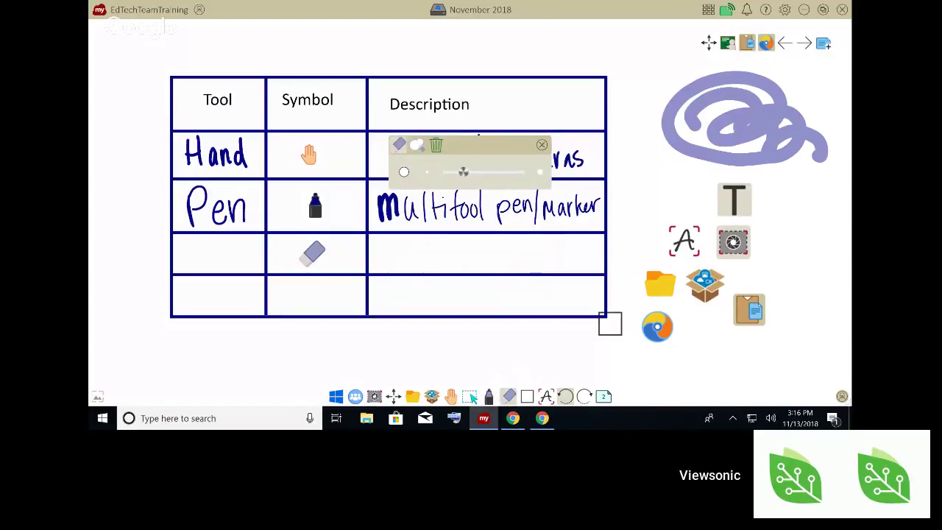
{"action": "mouse_move", "coordinate": [463, 172]}
{"action": "left_mouse_down"}
{"action": "mouse_move", "coordinate": [523, 171]}
{"action": "mouse_move", "coordinate": [456, 172]}
{"action": "mouse_move", "coordinate": [521, 172]}
{"action": "mouse_move", "coordinate": [471, 171]}
{"action": "left_mouse_up"}
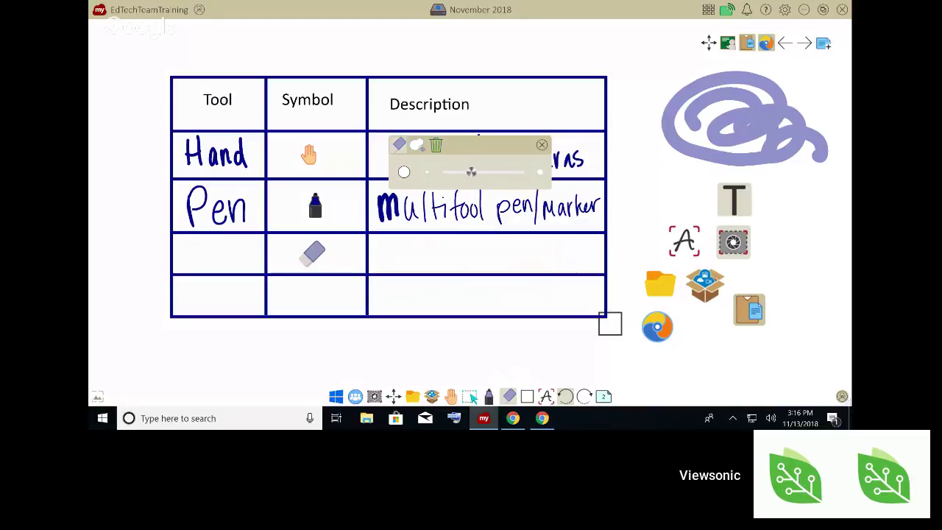
{"action": "left_click", "coordinate": [541, 145]}
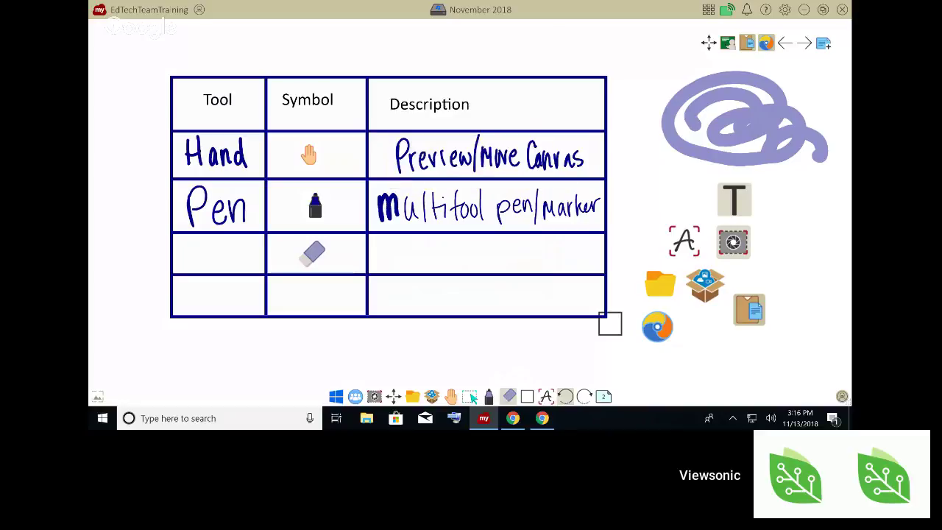
{"action": "mouse_move", "coordinate": [645, 74]}
{"action": "left_mouse_down"}
{"action": "mouse_move", "coordinate": [637, 153]}
{"action": "mouse_move", "coordinate": [684, 180]}
{"action": "mouse_move", "coordinate": [791, 182]}
{"action": "mouse_move", "coordinate": [835, 117]}
{"action": "mouse_move", "coordinate": [740, 57]}
{"action": "mouse_move", "coordinate": [647, 71]}
{"action": "left_mouse_up"}
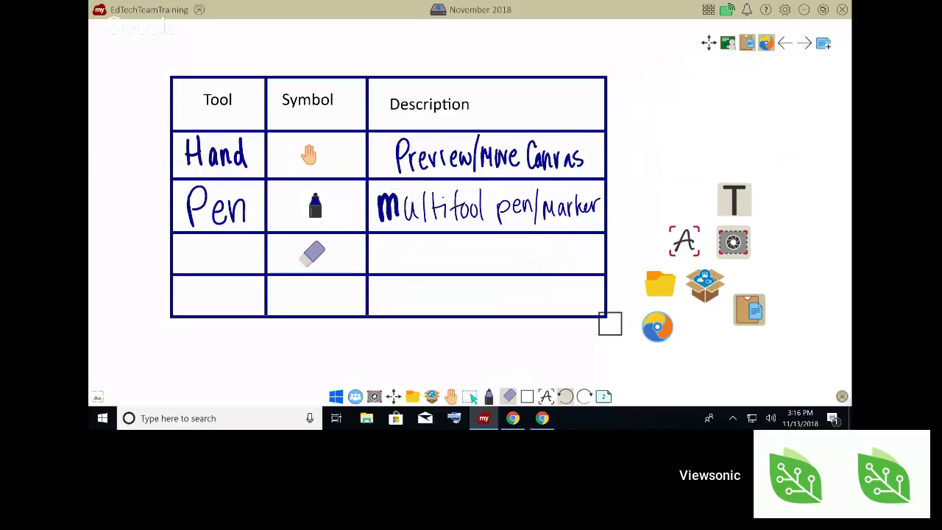
{"action": "left_click", "coordinate": [565, 397]}
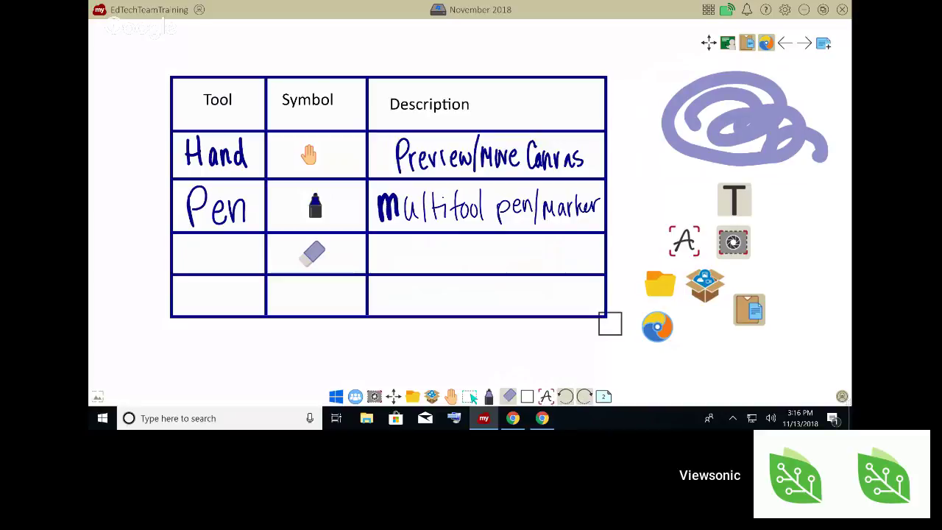
Erase the light purple scribble piece by piece, removing the remaining parts with the standard eraser.
{"action": "mouse_move", "coordinate": [666, 109]}
{"action": "left_mouse_down"}
{"action": "mouse_move", "coordinate": [784, 91]}
{"action": "mouse_move", "coordinate": [705, 100]}
{"action": "left_mouse_up"}
{"action": "mouse_move", "coordinate": [702, 134]}
{"action": "left_mouse_down"}
{"action": "mouse_move", "coordinate": [711, 147]}
{"action": "mouse_move", "coordinate": [731, 139]}
{"action": "left_mouse_up"}
{"action": "left_click", "coordinate": [508, 396]}
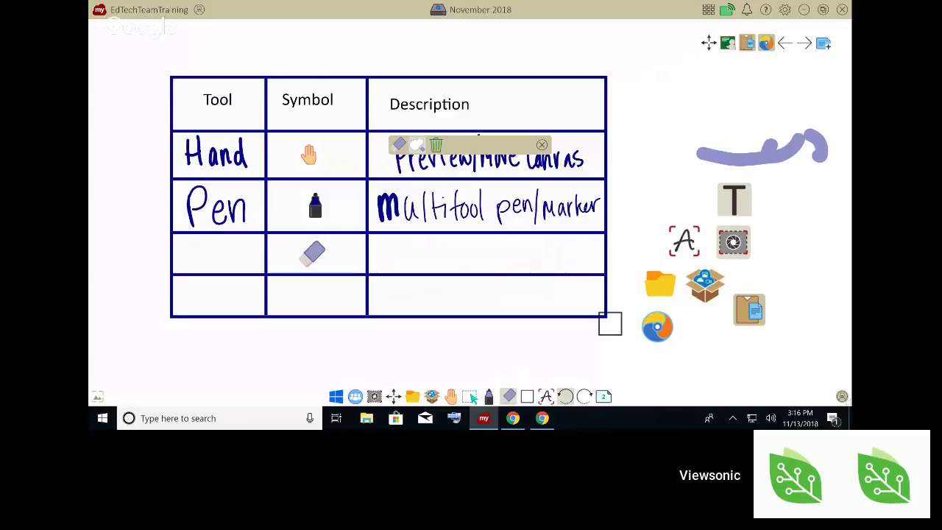
{"action": "left_click", "coordinate": [399, 145]}
{"action": "left_click_drag", "start_coordinate": [692, 153], "coordinate": [728, 158]}
{"action": "left_click_drag", "start_coordinate": [667, 126], "coordinate": [827, 138]}
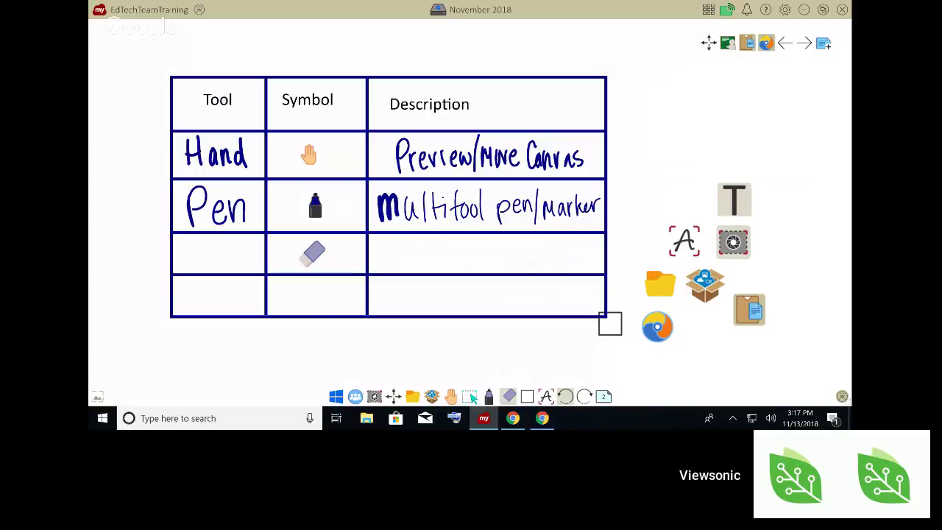
Shrink the whiteboard to a smaller window over the desktop and restore it to full size.
{"action": "left_click", "coordinate": [822, 9]}
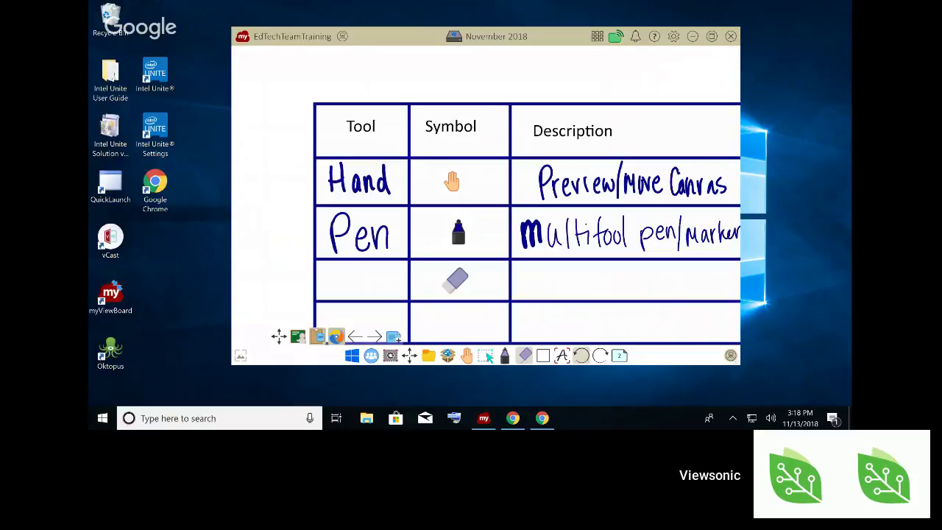
{"action": "left_click", "coordinate": [711, 36]}
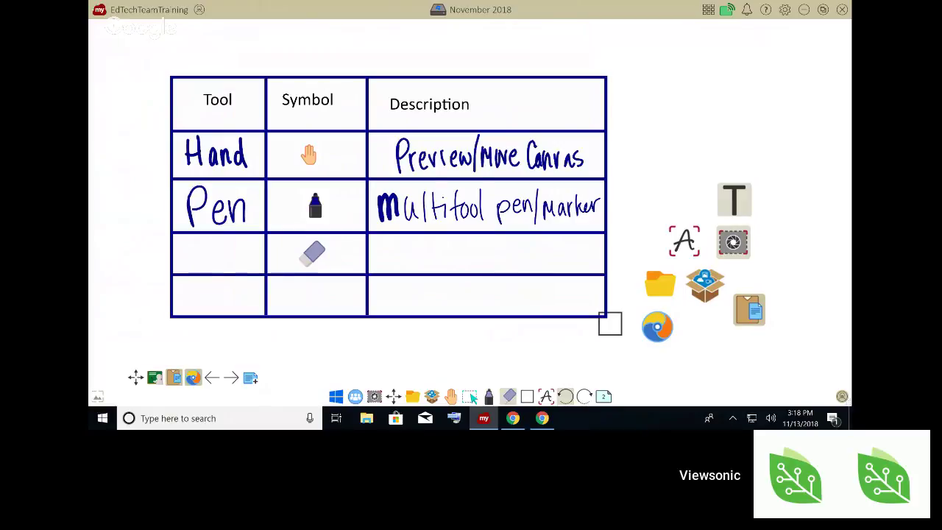
Move the folder symbol below the clipboard symbol, the square beside the camera symbol, and the T symbol beside the table's Hand row.
{"action": "left_click", "coordinate": [470, 396]}
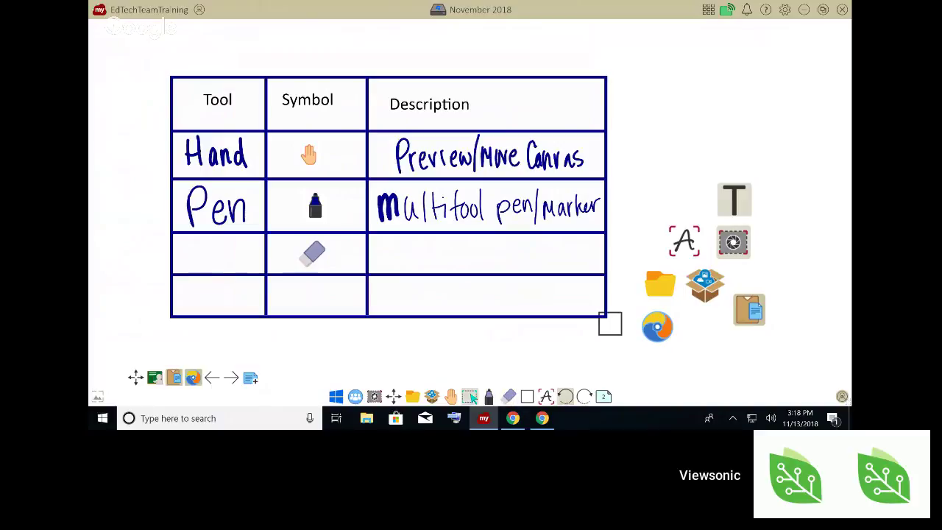
{"action": "left_click_drag", "start_coordinate": [660, 284], "coordinate": [738, 351]}
{"action": "left_click_drag", "start_coordinate": [610, 324], "coordinate": [791, 232]}
{"action": "left_click_drag", "start_coordinate": [734, 199], "coordinate": [649, 128]}
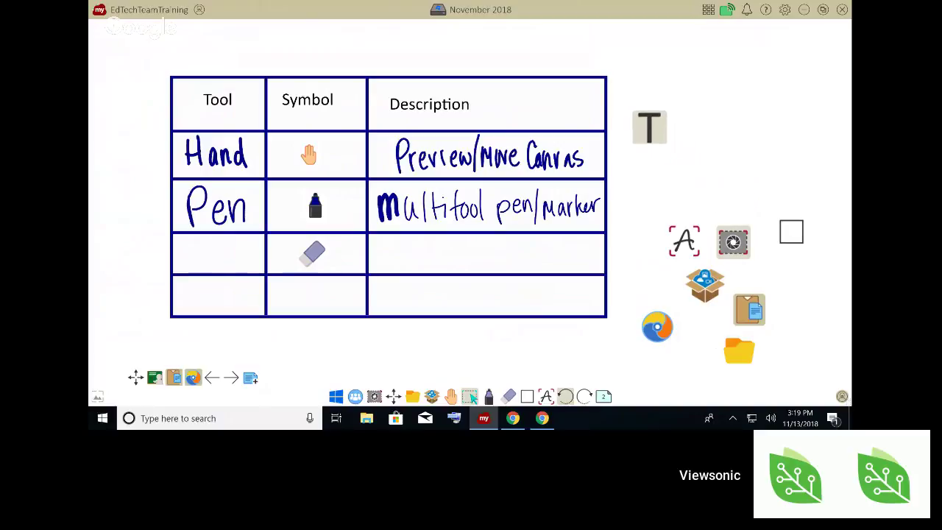
Move the handwriting-recognition A symbol beside the T symbol and switch the text tool from handwriting recognition to typed text.
{"action": "left_click_drag", "start_coordinate": [685, 241], "coordinate": [690, 123]}
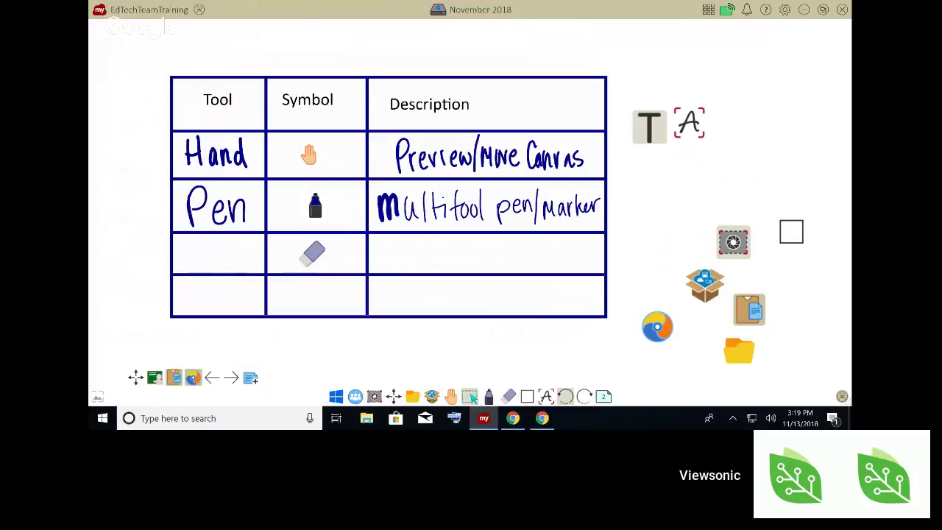
{"action": "left_click", "coordinate": [546, 397]}
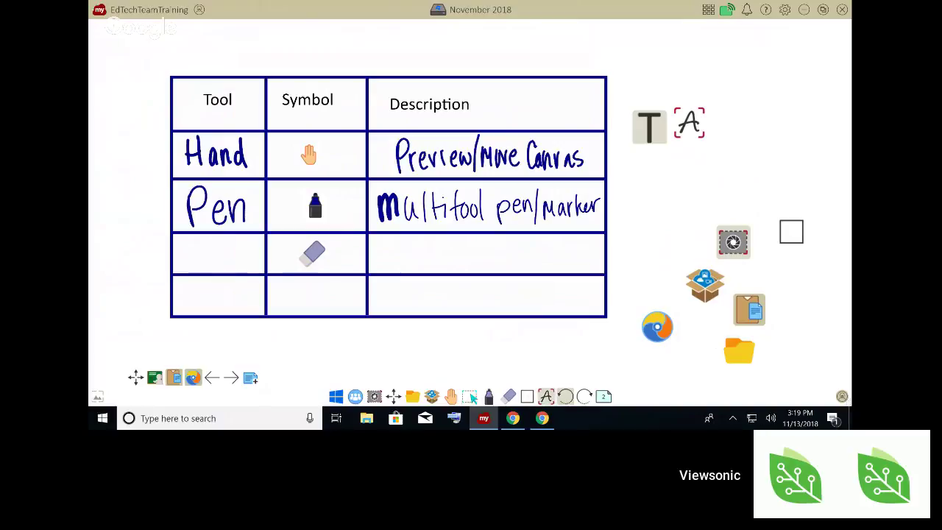
{"action": "left_click", "coordinate": [546, 397]}
Draw a light purple arrow pointing at the text tool and go over it with a thinner dark blue marker.
{"action": "left_click", "coordinate": [489, 396]}
{"action": "mouse_move", "coordinate": [563, 348]}
{"action": "left_mouse_down"}
{"action": "mouse_move", "coordinate": [546, 384]}
{"action": "mouse_move", "coordinate": [531, 368]}
{"action": "mouse_move", "coordinate": [581, 362]}
{"action": "left_mouse_up"}
{"action": "left_click", "coordinate": [488, 397]}
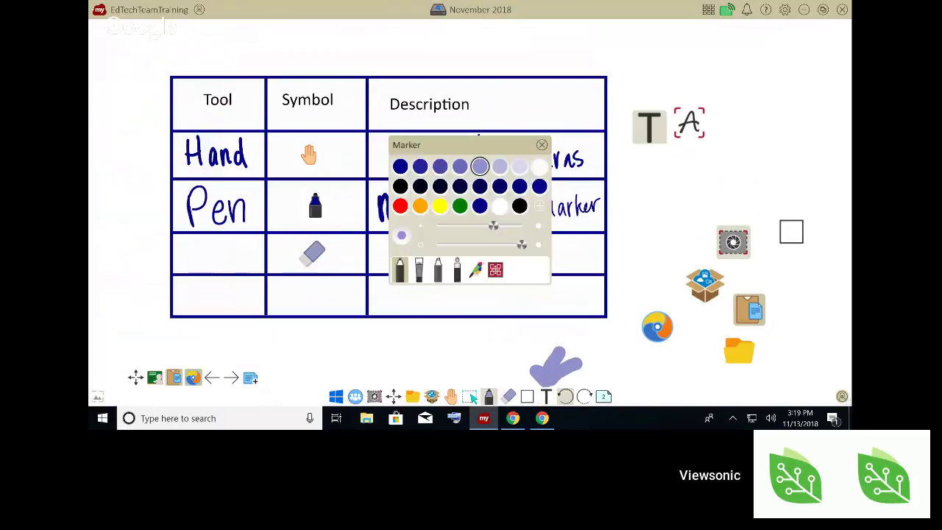
{"action": "mouse_move", "coordinate": [465, 226]}
{"action": "left_mouse_down"}
{"action": "mouse_move", "coordinate": [439, 225]}
{"action": "mouse_move", "coordinate": [463, 226]}
{"action": "left_mouse_up"}
{"action": "left_click", "coordinate": [480, 206]}
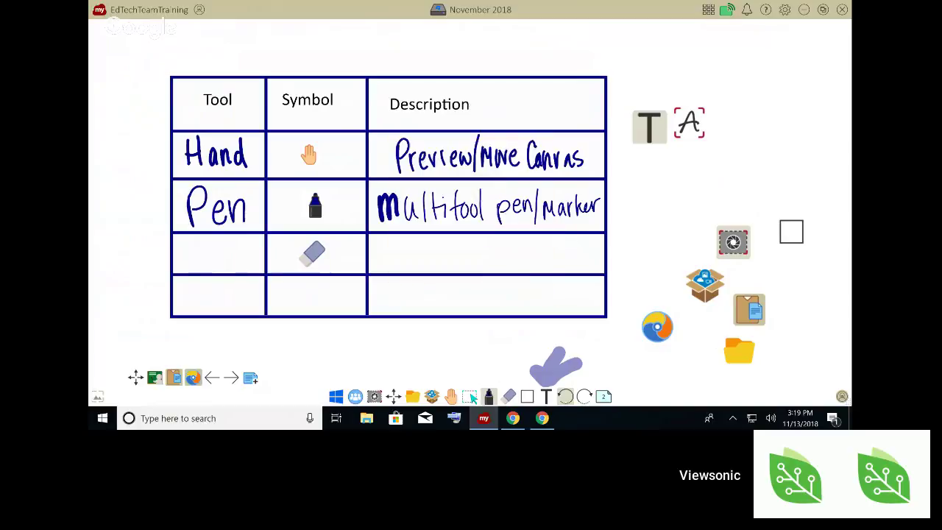
{"action": "mouse_move", "coordinate": [566, 338]}
{"action": "left_mouse_down"}
{"action": "mouse_move", "coordinate": [546, 382]}
{"action": "mouse_move", "coordinate": [565, 361]}
{"action": "left_mouse_up"}
Place a text box in the empty Tool cell beside the eraser symbol and try entering text with the on-screen keyboard.
{"action": "left_click", "coordinate": [545, 396]}
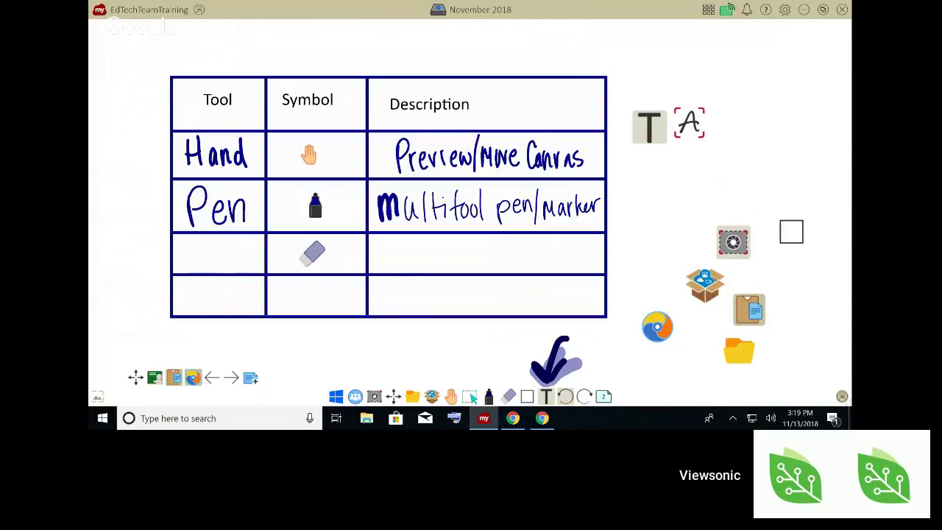
{"action": "left_click", "coordinate": [192, 256]}
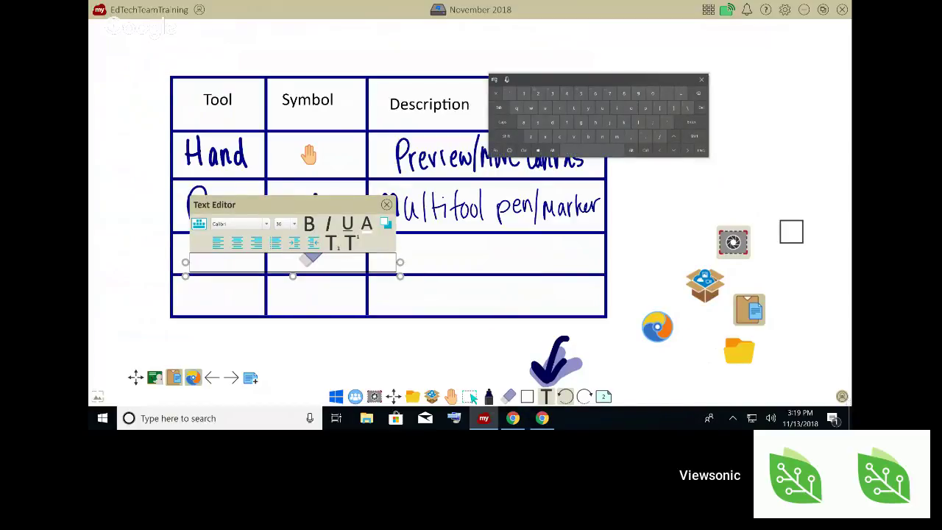
{"action": "left_click", "coordinate": [560, 107]}
{"action": "left_click", "coordinate": [524, 123]}
{"action": "left_click", "coordinate": [537, 122]}
{"action": "left_click", "coordinate": [546, 108]}
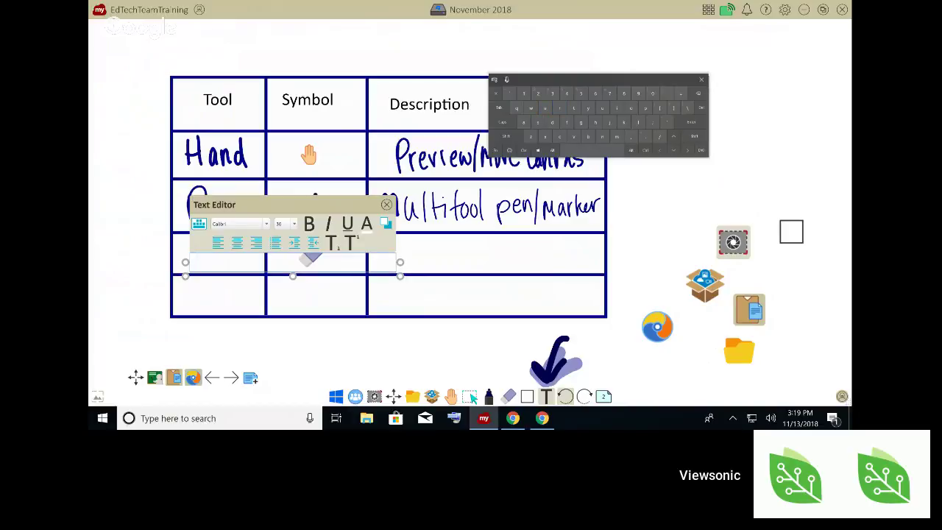
{"action": "right_click", "coordinate": [230, 260]}
{"action": "left_click", "coordinate": [221, 261]}
Try several text and background colors for the new text box, ending with black text and no background color.
{"action": "left_click", "coordinate": [366, 224]}
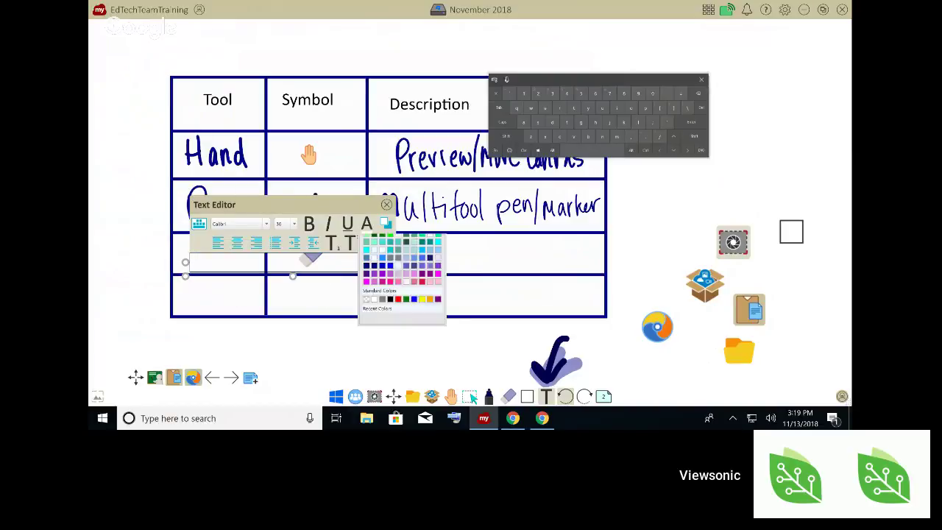
{"action": "left_click", "coordinate": [366, 253]}
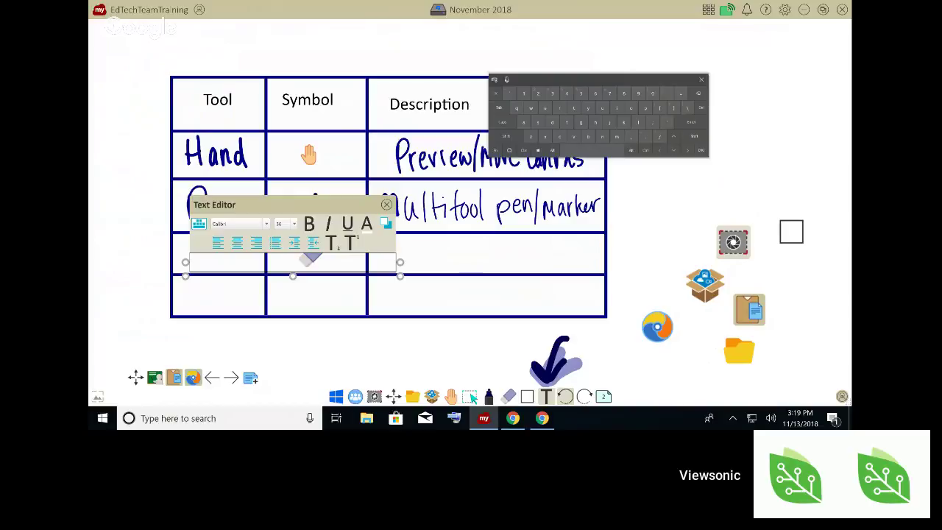
{"action": "left_click", "coordinate": [386, 223]}
{"action": "left_click", "coordinate": [386, 252]}
{"action": "left_click", "coordinate": [386, 223]}
{"action": "left_click", "coordinate": [385, 252]}
{"action": "left_click", "coordinate": [366, 225]}
{"action": "left_click", "coordinate": [374, 252]}
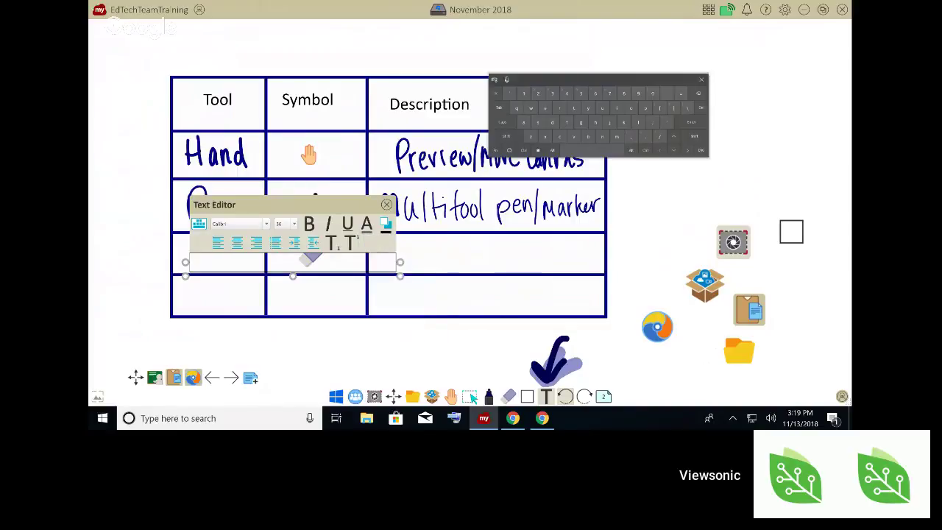
{"action": "left_click", "coordinate": [367, 225]}
{"action": "left_click", "coordinate": [367, 252]}
{"action": "left_click", "coordinate": [386, 223]}
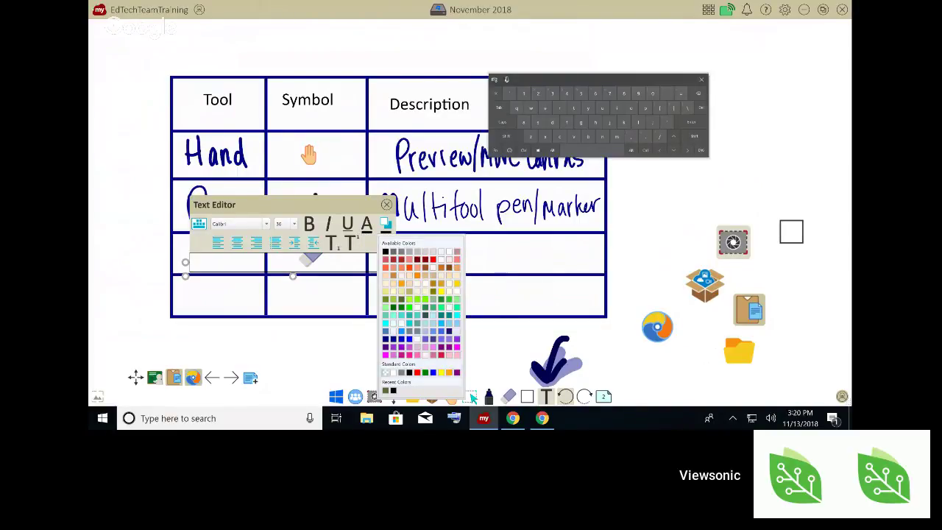
{"action": "left_click", "coordinate": [385, 372]}
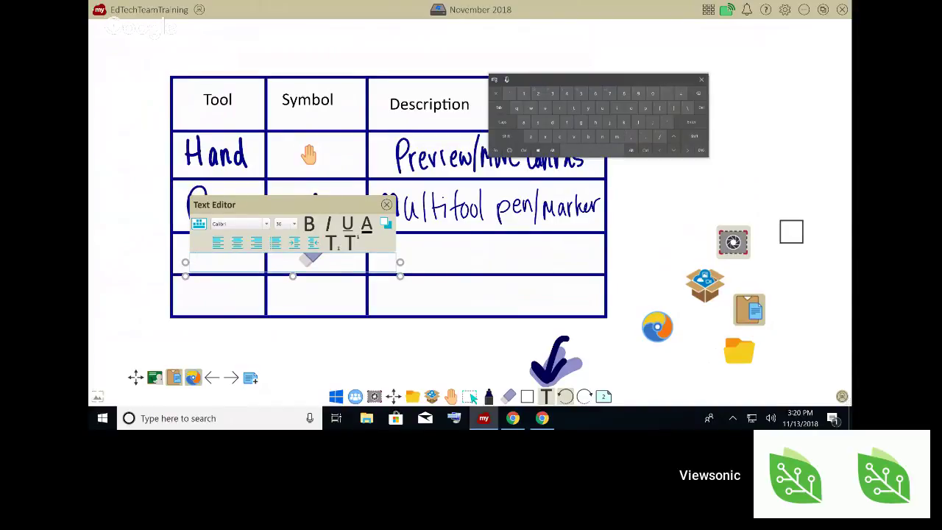
Enter "Eraser" in the text box and choose bold with font size 24.
{"action": "type", "text": "Erase"}
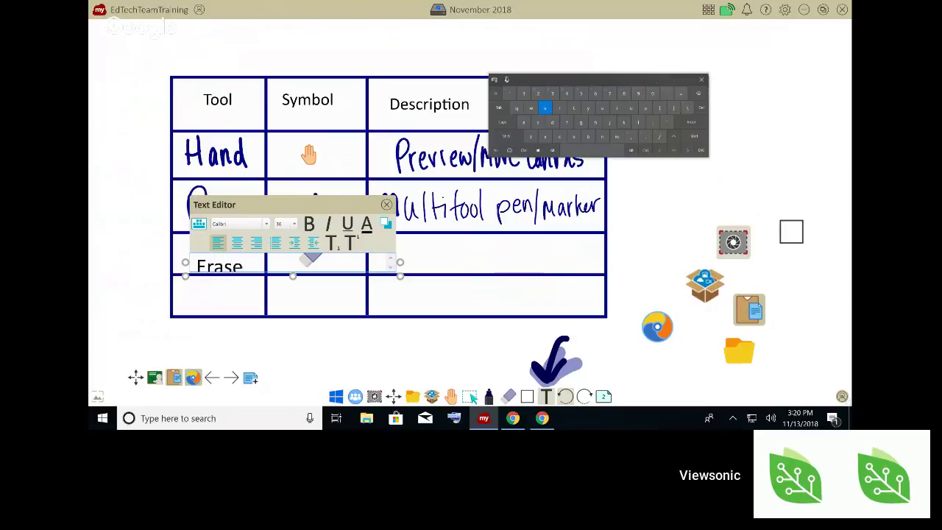
{"action": "type", "text": "r"}
{"action": "left_click", "coordinate": [309, 224]}
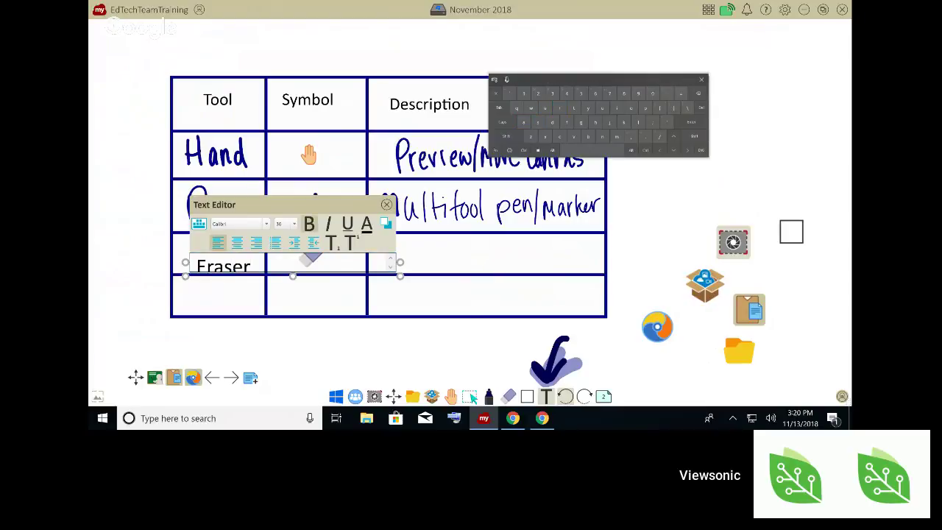
{"action": "left_click", "coordinate": [293, 224]}
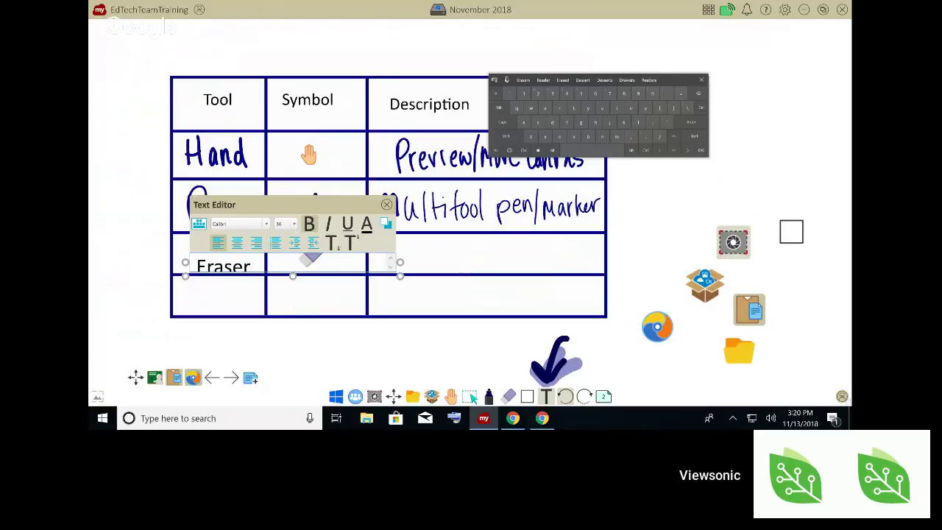
{"action": "scroll", "coordinate": [284, 269], "scroll_direction": "up", "scroll_amount": 3}
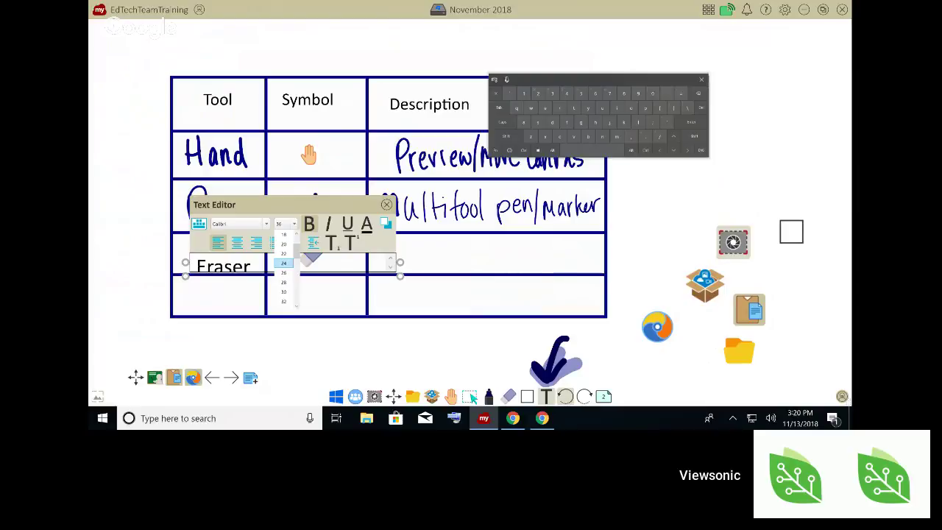
{"action": "left_click", "coordinate": [283, 262]}
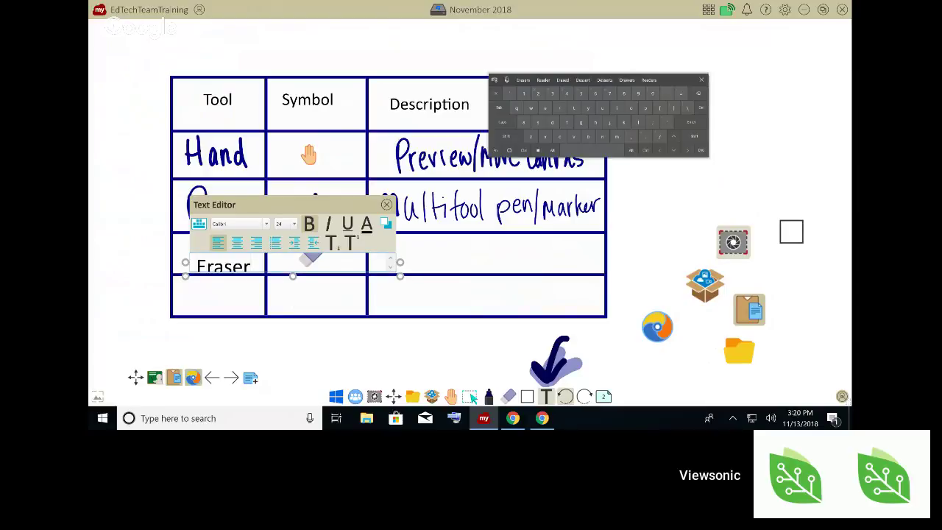
Select the word "Eraser", set its font size to 26 and close the text editor.
{"action": "left_click", "coordinate": [227, 265]}
{"action": "double_click", "coordinate": [226, 265]}
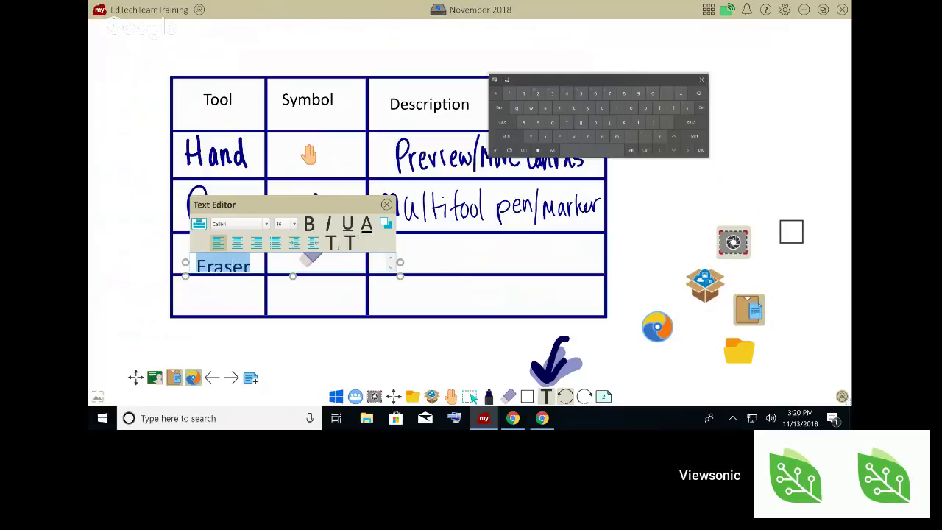
{"action": "left_click", "coordinate": [294, 224]}
{"action": "left_click", "coordinate": [294, 223]}
{"action": "left_click", "coordinate": [294, 223]}
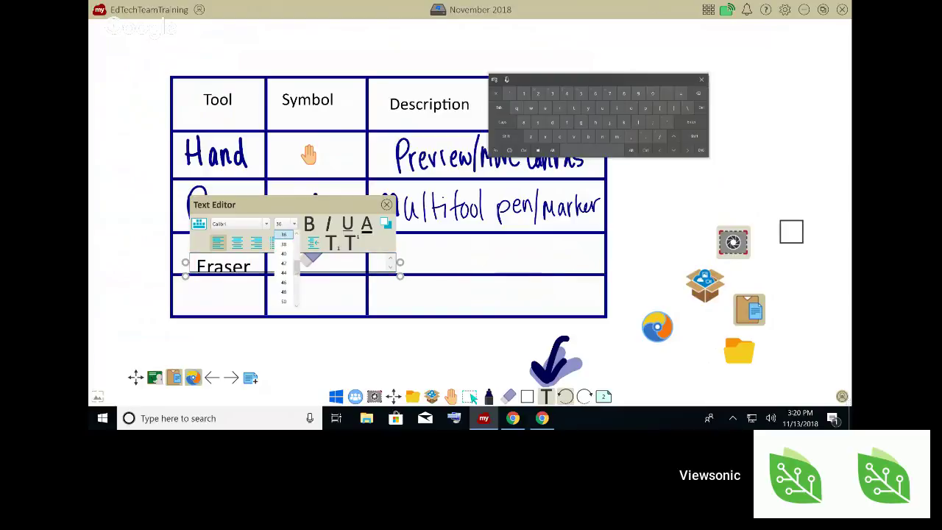
{"action": "left_click_drag", "start_coordinate": [296, 268], "coordinate": [297, 256]}
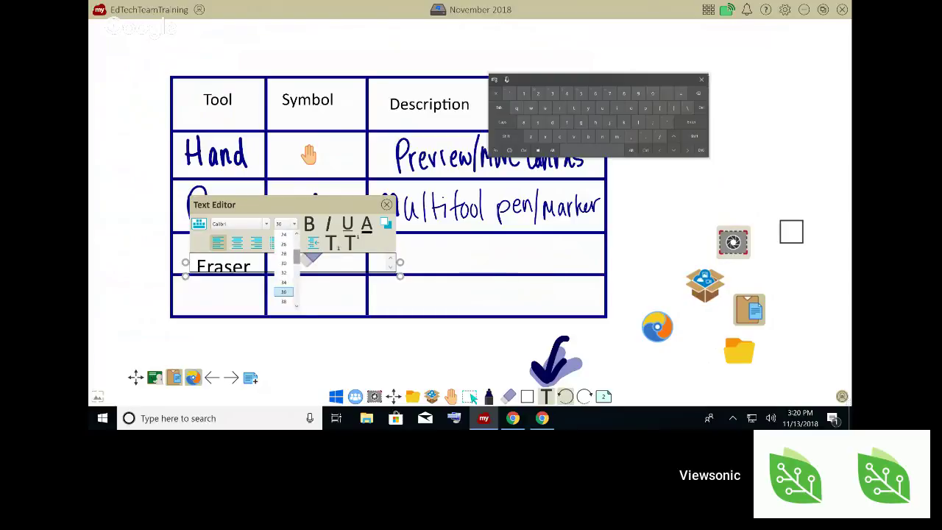
{"action": "left_click", "coordinate": [284, 245]}
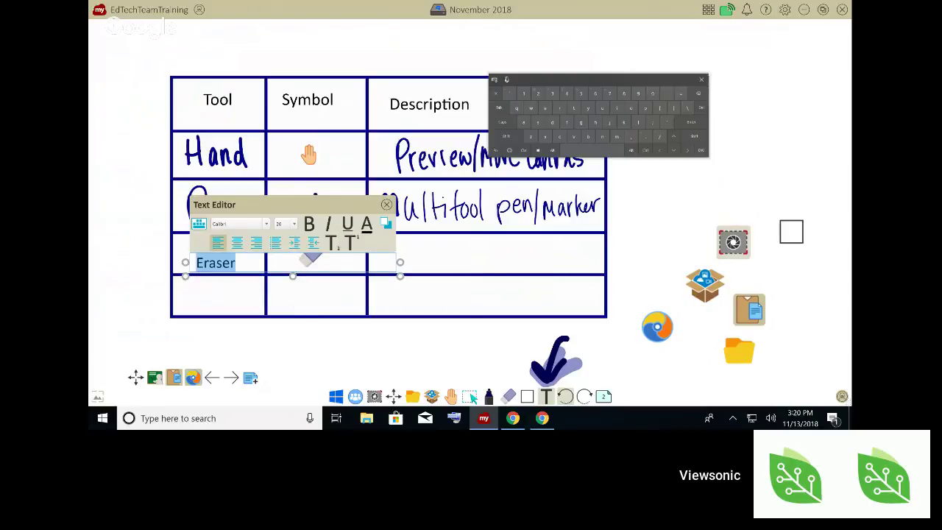
{"action": "left_click", "coordinate": [266, 224]}
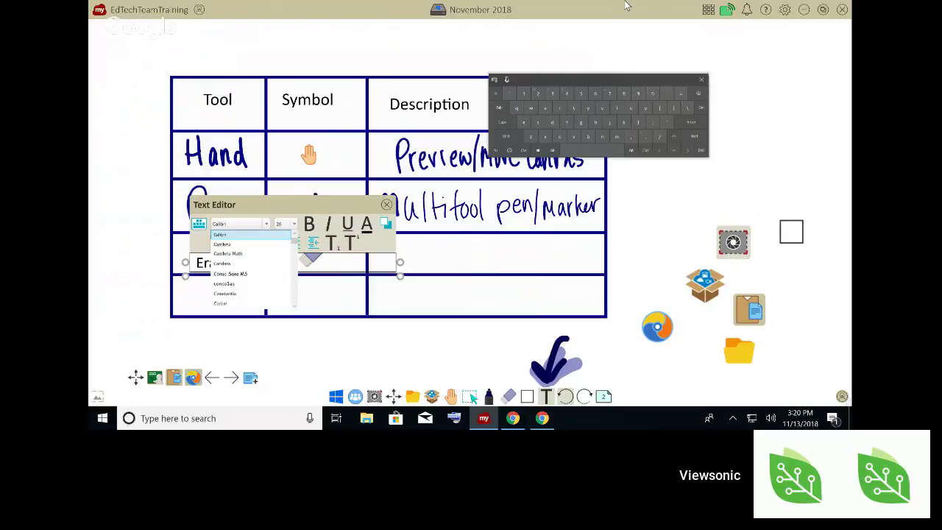
{"action": "left_click", "coordinate": [575, 28]}
{"action": "left_click", "coordinate": [386, 204]}
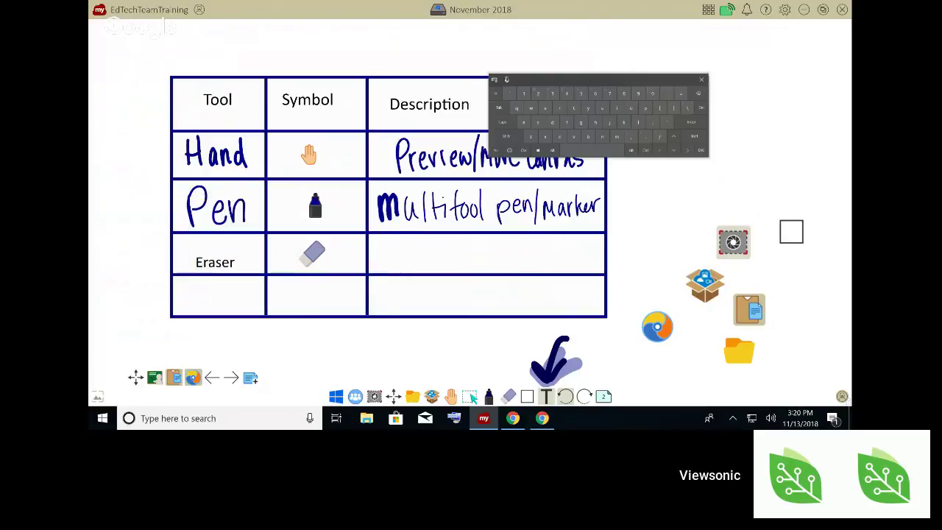
Move the "Eraser" text up within its cell and widen the table's Description column to enclose the handwritten descriptions.
{"action": "left_click", "coordinate": [215, 262]}
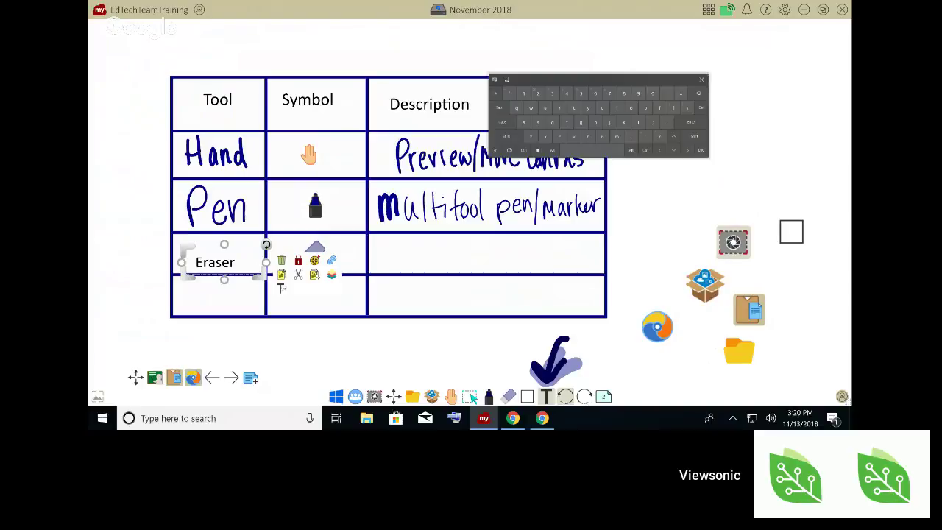
{"action": "mouse_move", "coordinate": [215, 262]}
{"action": "left_mouse_down"}
{"action": "mouse_move", "coordinate": [214, 249]}
{"action": "mouse_move", "coordinate": [295, 257]}
{"action": "mouse_move", "coordinate": [184, 253]}
{"action": "mouse_move", "coordinate": [119, 304]}
{"action": "mouse_move", "coordinate": [181, 259]}
{"action": "mouse_move", "coordinate": [130, 279]}
{"action": "mouse_move", "coordinate": [215, 250]}
{"action": "left_mouse_up"}
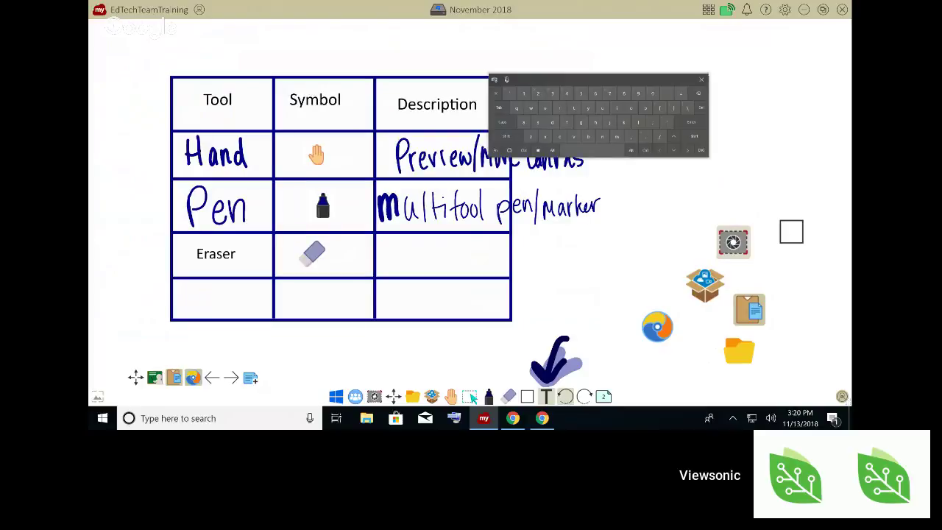
{"action": "left_click", "coordinate": [513, 245]}
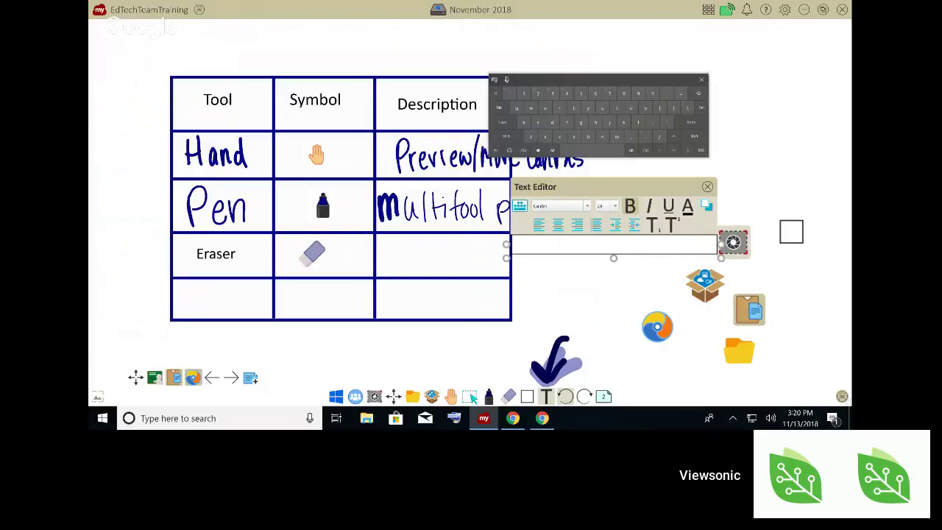
{"action": "left_click", "coordinate": [707, 187]}
{"action": "left_click_drag", "start_coordinate": [511, 254], "coordinate": [631, 254]}
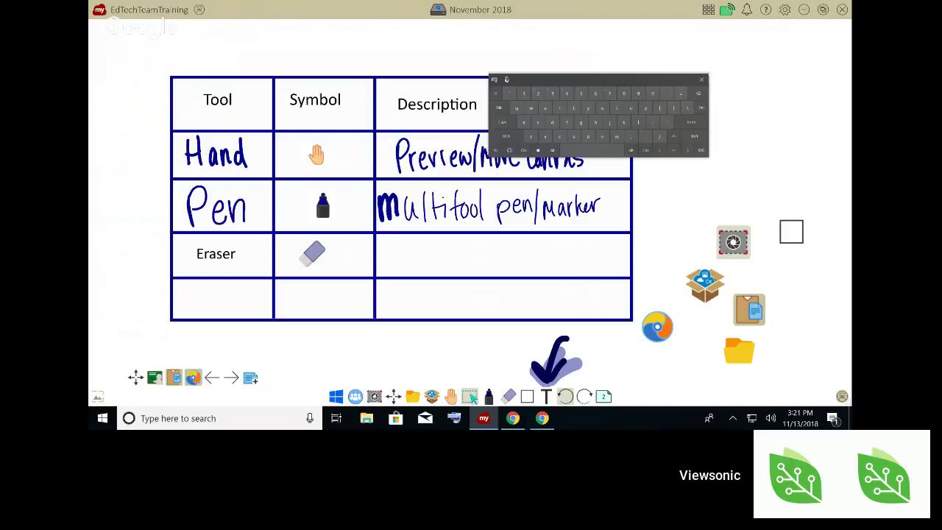
Erase the arrows above the text tool and close the on-screen keyboard.
{"action": "left_click", "coordinate": [509, 396]}
{"action": "left_click_drag", "start_coordinate": [567, 361], "coordinate": [574, 364]}
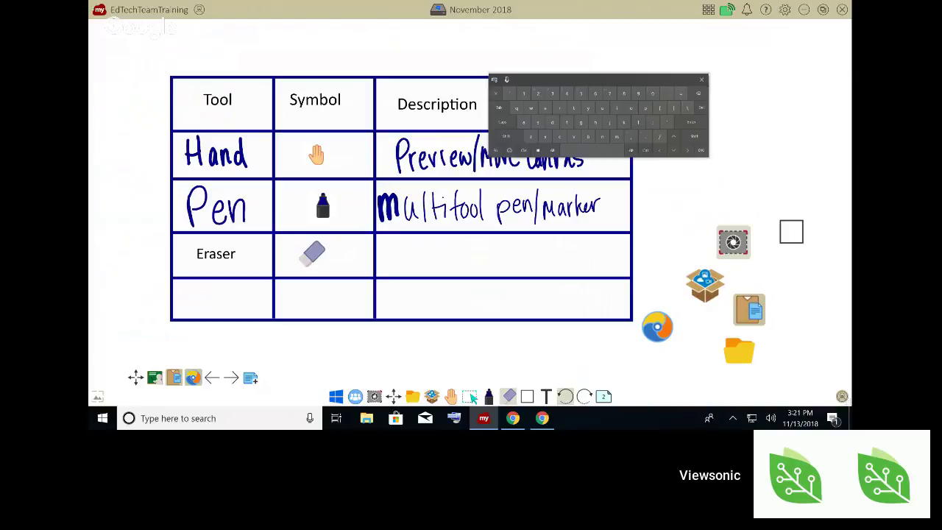
{"action": "left_click_drag", "start_coordinate": [658, 80], "coordinate": [565, 39]}
{"action": "left_click", "coordinate": [609, 38]}
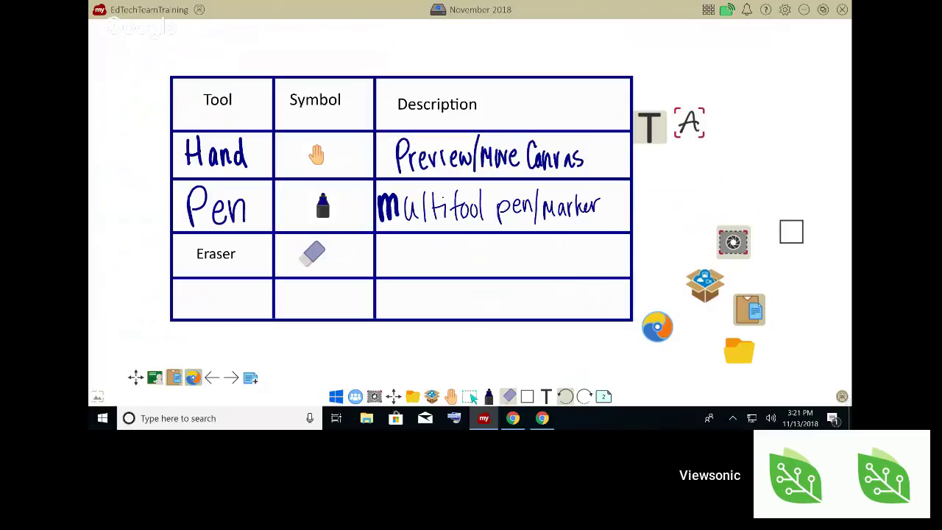
Draw two dark blue upward arrows, one under the T symbol and one under the A symbol.
{"action": "left_click", "coordinate": [488, 396]}
{"action": "mouse_move", "coordinate": [657, 206]}
{"action": "left_mouse_down"}
{"action": "mouse_move", "coordinate": [657, 155]}
{"action": "mouse_move", "coordinate": [671, 173]}
{"action": "left_mouse_up"}
{"action": "mouse_move", "coordinate": [711, 208]}
{"action": "left_mouse_down"}
{"action": "mouse_move", "coordinate": [696, 158]}
{"action": "mouse_move", "coordinate": [692, 180]}
{"action": "left_mouse_up"}
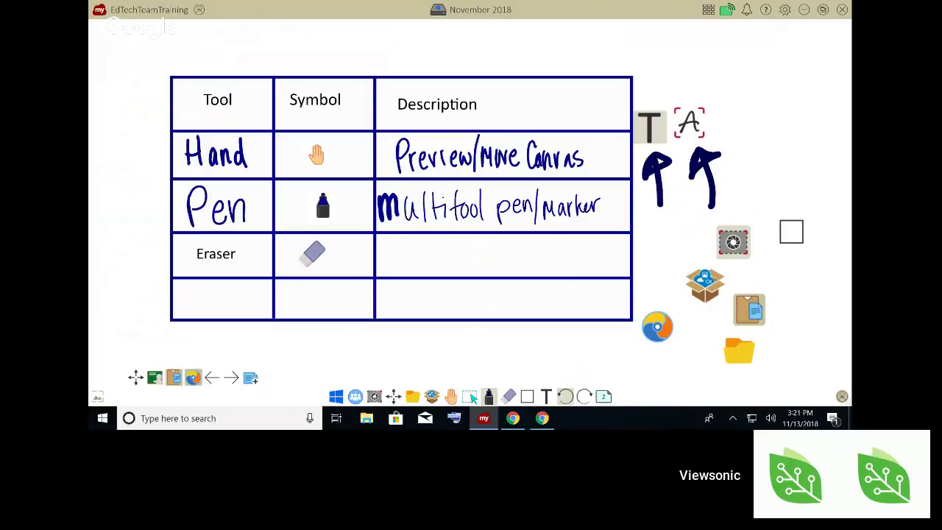
Switch the text tool to handwriting recognition and reduce the marker's thickness.
{"action": "left_click", "coordinate": [545, 396]}
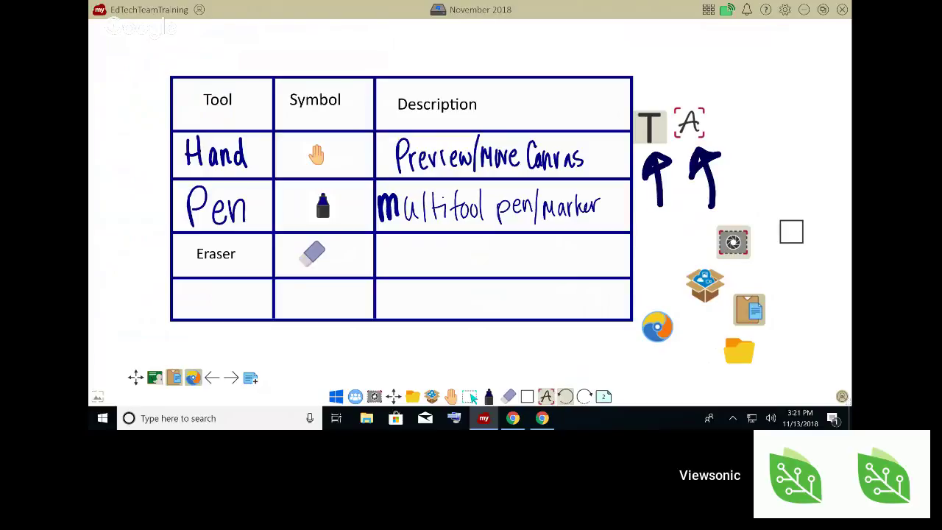
{"action": "left_click", "coordinate": [489, 397]}
{"action": "left_click", "coordinate": [489, 396]}
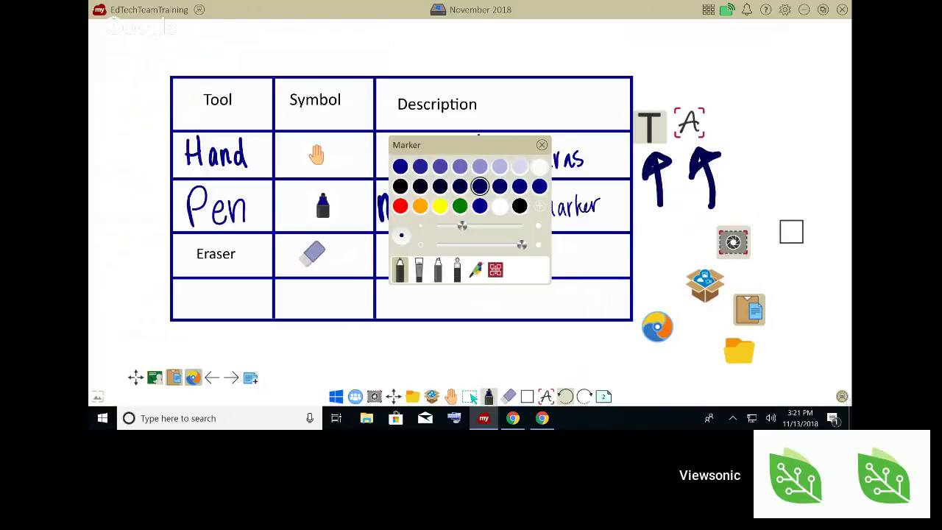
{"action": "left_click_drag", "start_coordinate": [462, 225], "coordinate": [444, 225]}
{"action": "left_click", "coordinate": [543, 144]}
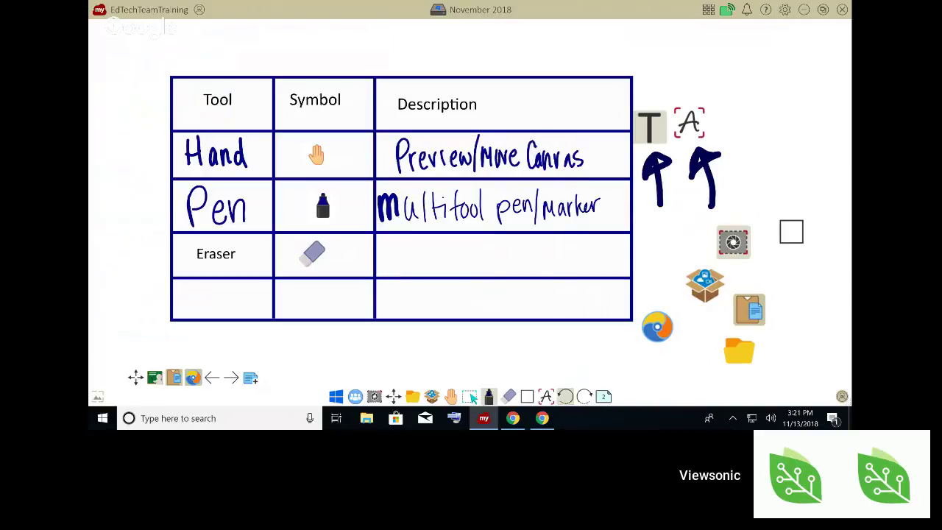
{"action": "left_click", "coordinate": [546, 396]}
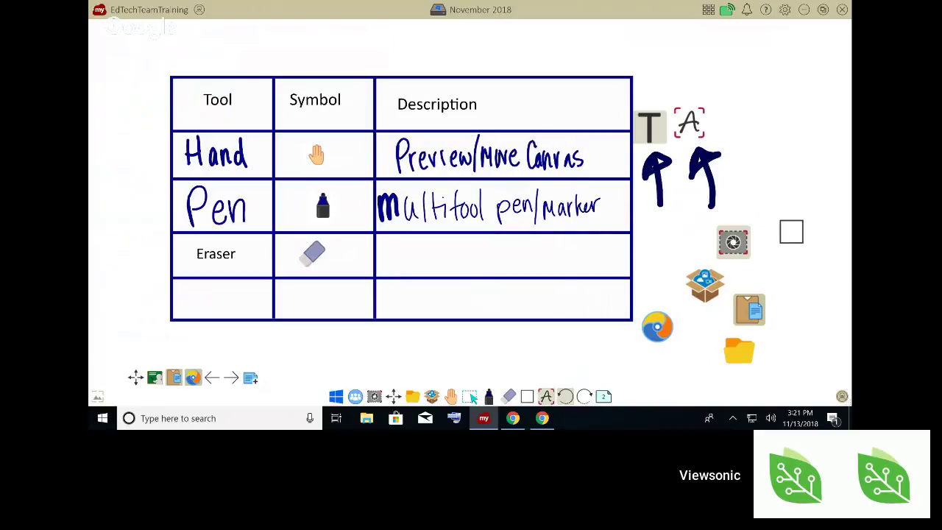
{"action": "left_click", "coordinate": [546, 397]}
{"action": "mouse_move", "coordinate": [542, 418]}
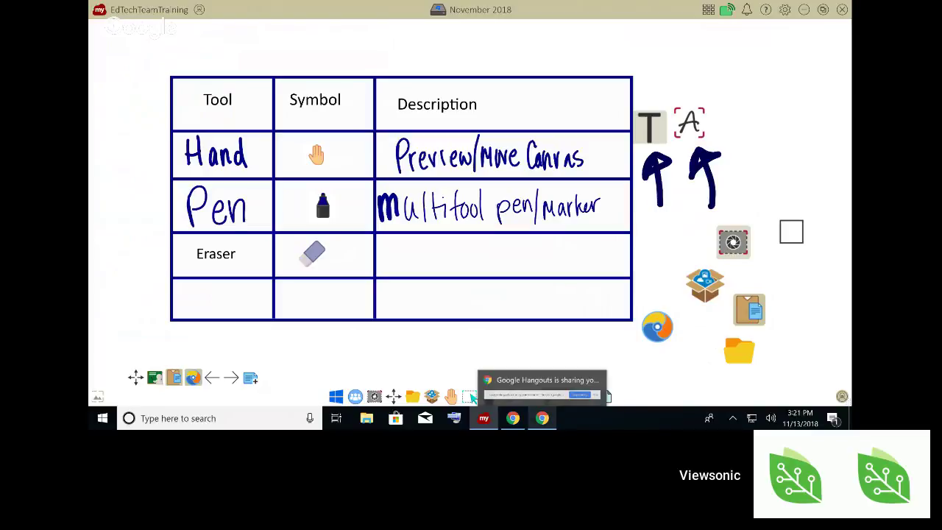
Bring the whiteboard back to the foreground and activate the text tool in handwriting recognition mode.
{"action": "left_click", "coordinate": [542, 390]}
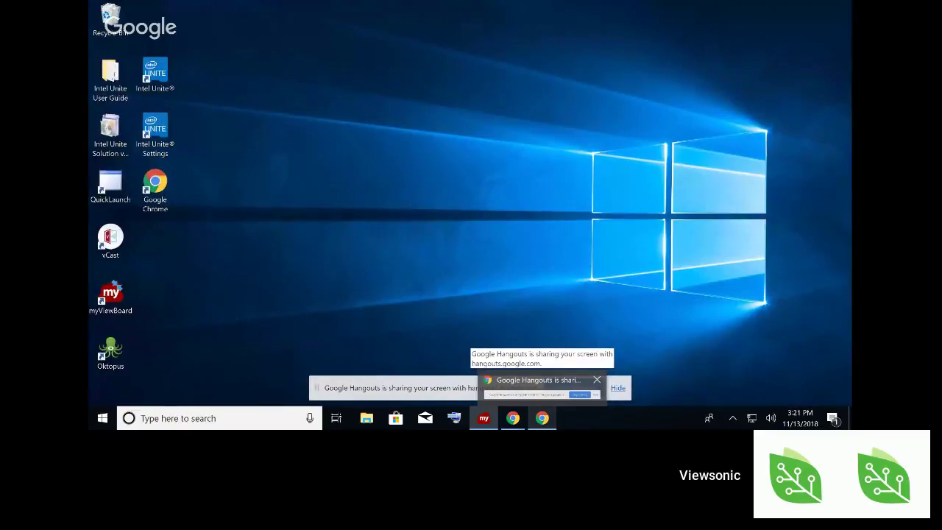
{"action": "left_click", "coordinate": [483, 418]}
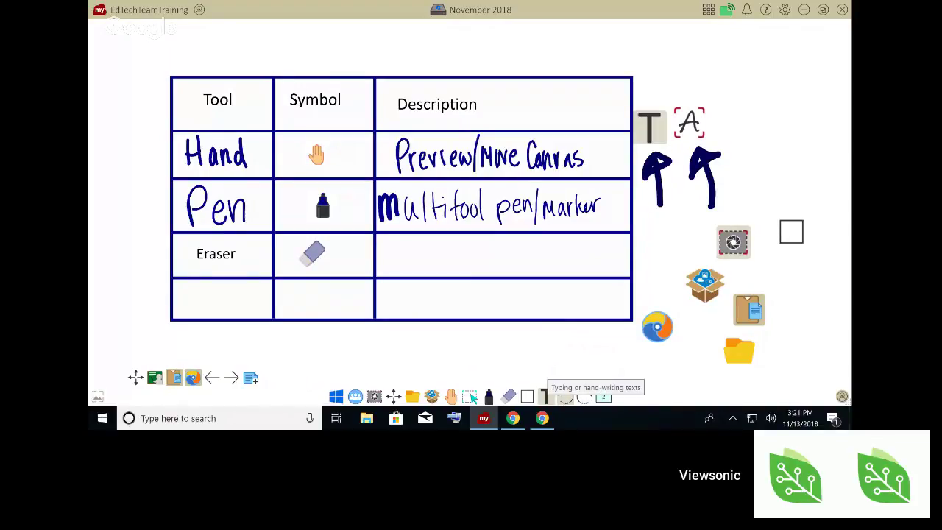
{"action": "left_click", "coordinate": [545, 396]}
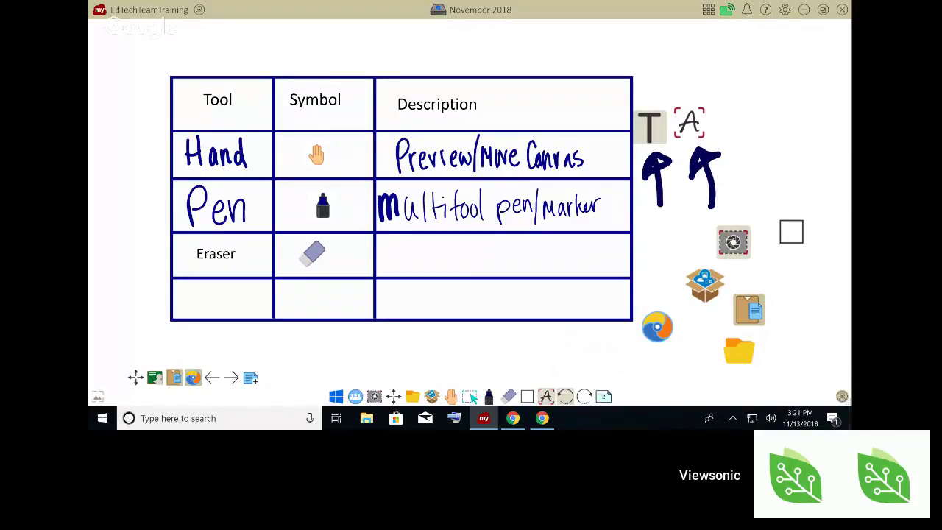
{"action": "left_click", "coordinate": [545, 396]}
{"action": "left_click", "coordinate": [545, 396]}
Try to handwrite "multifunction Eraser" in the Eraser row's Description cell and convert it to text.
{"action": "mouse_move", "coordinate": [379, 266]}
{"action": "left_mouse_down"}
{"action": "mouse_move", "coordinate": [391, 244]}
{"action": "mouse_move", "coordinate": [402, 265]}
{"action": "mouse_move", "coordinate": [417, 248]}
{"action": "mouse_move", "coordinate": [426, 266]}
{"action": "mouse_move", "coordinate": [440, 262]}
{"action": "mouse_move", "coordinate": [447, 273]}
{"action": "left_mouse_up"}
{"action": "mouse_move", "coordinate": [453, 240]}
{"action": "left_mouse_down"}
{"action": "mouse_move", "coordinate": [446, 269]}
{"action": "mouse_move", "coordinate": [458, 240]}
{"action": "left_mouse_up"}
{"action": "left_click_drag", "start_coordinate": [444, 260], "coordinate": [493, 266]}
{"action": "mouse_move", "coordinate": [488, 250]}
{"action": "left_mouse_down"}
{"action": "mouse_move", "coordinate": [504, 249]}
{"action": "mouse_move", "coordinate": [506, 268]}
{"action": "left_mouse_up"}
{"action": "mouse_move", "coordinate": [513, 252]}
{"action": "left_mouse_down"}
{"action": "mouse_move", "coordinate": [512, 268]}
{"action": "mouse_move", "coordinate": [531, 257]}
{"action": "mouse_move", "coordinate": [556, 267]}
{"action": "left_mouse_up"}
{"action": "mouse_move", "coordinate": [565, 252]}
{"action": "left_mouse_down"}
{"action": "mouse_move", "coordinate": [564, 267]}
{"action": "mouse_move", "coordinate": [597, 264]}
{"action": "left_mouse_up"}
{"action": "left_click_drag", "start_coordinate": [597, 254], "coordinate": [608, 244]}
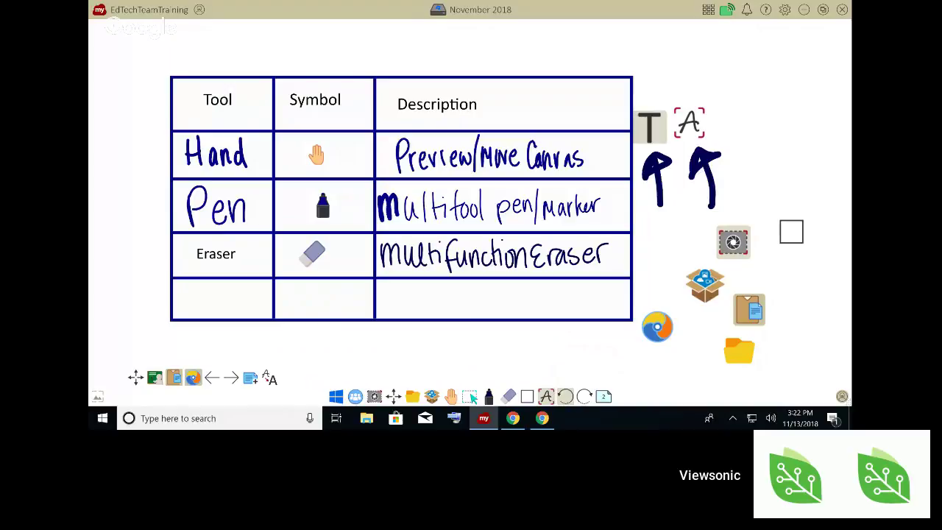
{"action": "left_click", "coordinate": [270, 377]}
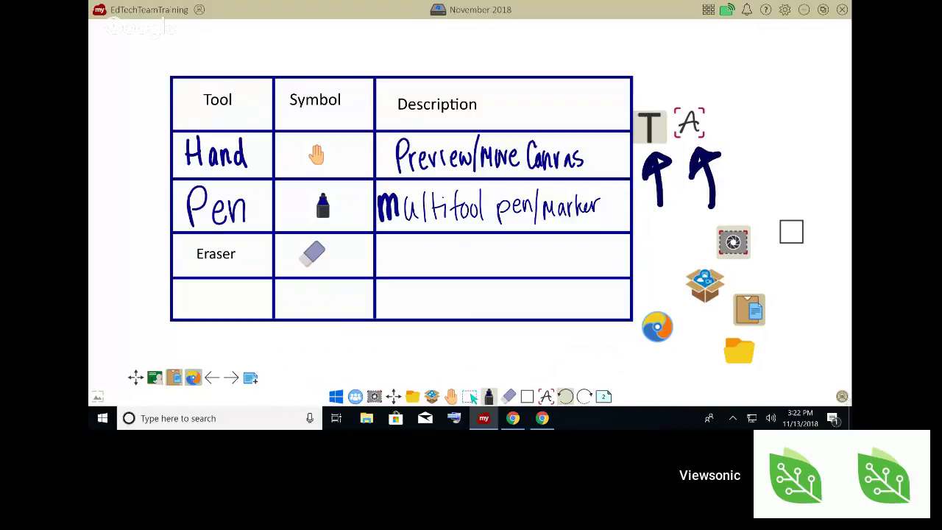
Draw a dark blue arrow pointing to the spot beside the page tools where the handwriting conversion control appears.
{"action": "left_click_drag", "start_coordinate": [365, 354], "coordinate": [285, 374]}
{"action": "mouse_move", "coordinate": [294, 348]}
{"action": "left_mouse_down"}
{"action": "mouse_move", "coordinate": [284, 374]}
{"action": "mouse_move", "coordinate": [312, 382]}
{"action": "left_mouse_up"}
Handwrite "multifunction Eraser" in the Eraser row's Description cell with handwriting recognition and convert it to text.
{"action": "left_click", "coordinate": [545, 396]}
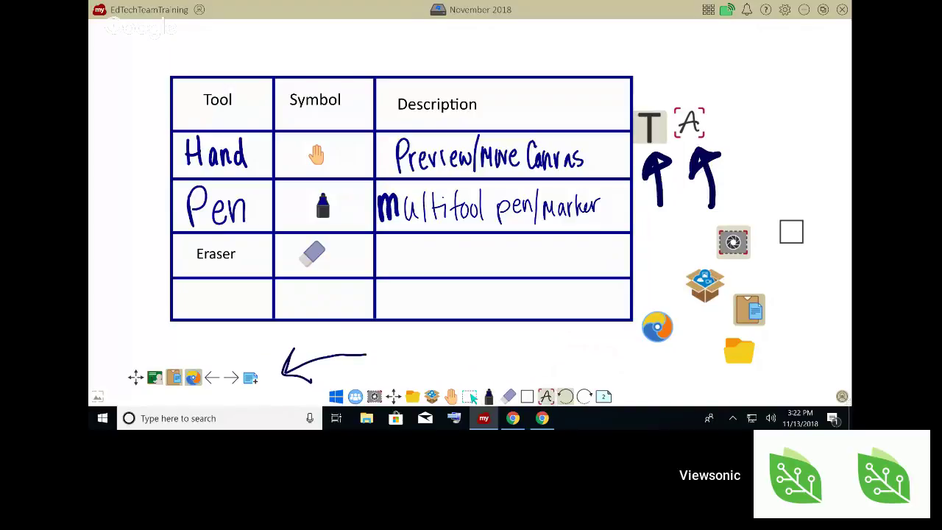
{"action": "mouse_move", "coordinate": [386, 244]}
{"action": "left_mouse_down"}
{"action": "mouse_move", "coordinate": [387, 267]}
{"action": "mouse_move", "coordinate": [403, 266]}
{"action": "left_mouse_up"}
{"action": "mouse_move", "coordinate": [406, 247]}
{"action": "left_mouse_down"}
{"action": "mouse_move", "coordinate": [433, 263]}
{"action": "mouse_move", "coordinate": [441, 249]}
{"action": "mouse_move", "coordinate": [445, 265]}
{"action": "mouse_move", "coordinate": [471, 266]}
{"action": "mouse_move", "coordinate": [481, 252]}
{"action": "mouse_move", "coordinate": [481, 265]}
{"action": "left_mouse_up"}
{"action": "mouse_move", "coordinate": [488, 252]}
{"action": "left_mouse_down"}
{"action": "mouse_move", "coordinate": [484, 262]}
{"action": "mouse_move", "coordinate": [496, 268]}
{"action": "left_mouse_up"}
{"action": "left_click_drag", "start_coordinate": [493, 253], "coordinate": [503, 251]}
{"action": "mouse_move", "coordinate": [504, 252]}
{"action": "left_mouse_down"}
{"action": "mouse_move", "coordinate": [509, 264]}
{"action": "mouse_move", "coordinate": [514, 252]}
{"action": "left_mouse_up"}
{"action": "mouse_move", "coordinate": [515, 250]}
{"action": "left_mouse_down"}
{"action": "mouse_move", "coordinate": [547, 270]}
{"action": "mouse_move", "coordinate": [551, 240]}
{"action": "left_mouse_up"}
{"action": "mouse_move", "coordinate": [552, 269]}
{"action": "left_mouse_down"}
{"action": "mouse_move", "coordinate": [557, 253]}
{"action": "mouse_move", "coordinate": [571, 266]}
{"action": "left_mouse_up"}
{"action": "mouse_move", "coordinate": [583, 259]}
{"action": "left_mouse_down"}
{"action": "mouse_move", "coordinate": [593, 265]}
{"action": "mouse_move", "coordinate": [611, 247]}
{"action": "left_mouse_up"}
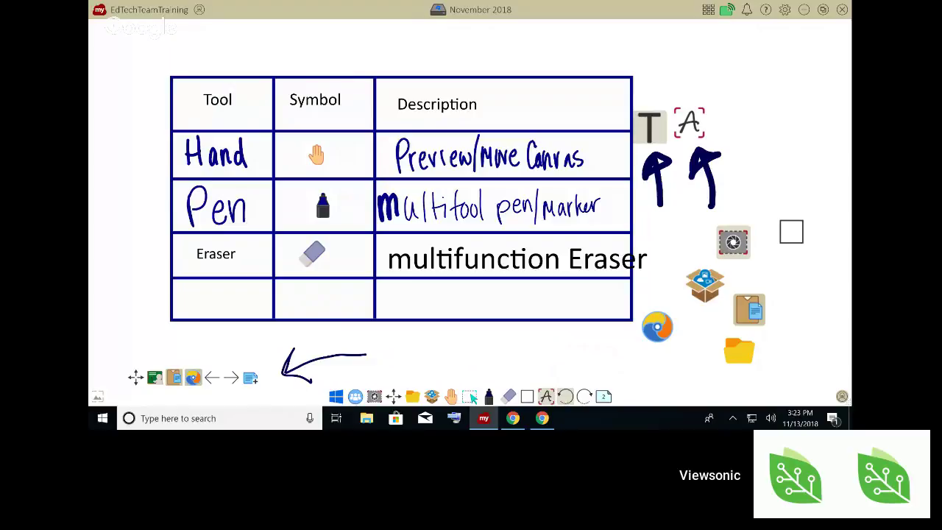
Narrow the recognized "multifunction Eraser" text to fit within its Description cell.
{"action": "left_click", "coordinate": [469, 396]}
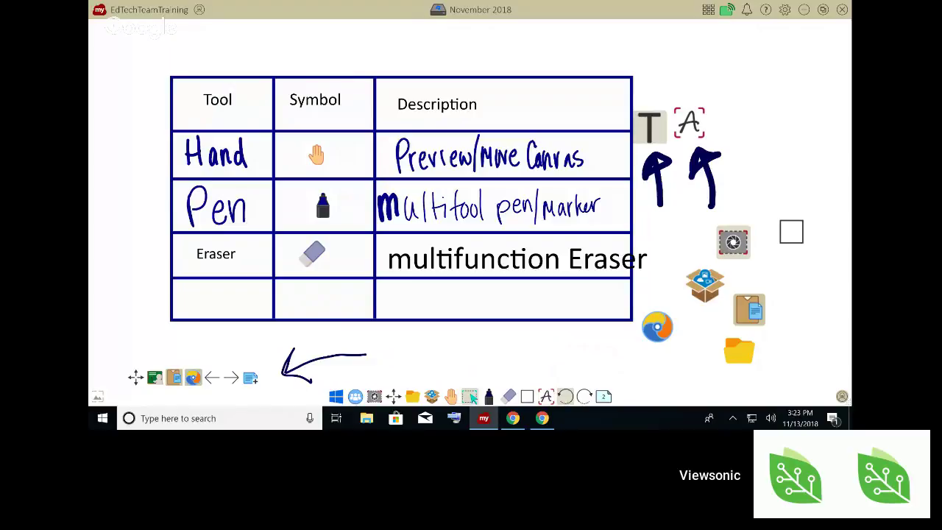
{"action": "left_click", "coordinate": [517, 259]}
{"action": "left_click_drag", "start_coordinate": [681, 257], "coordinate": [639, 257]}
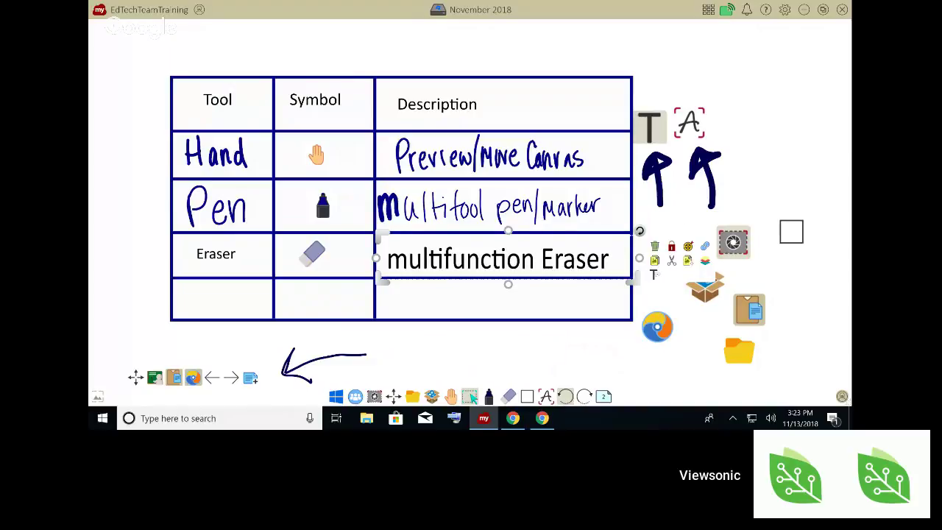
{"action": "left_click", "coordinate": [654, 274]}
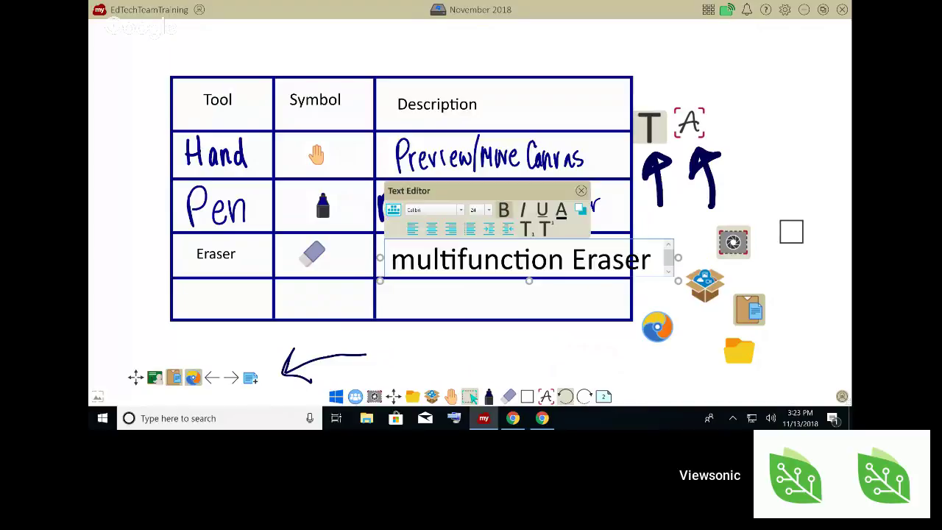
{"action": "right_click", "coordinate": [582, 259]}
{"action": "left_click", "coordinate": [610, 259]}
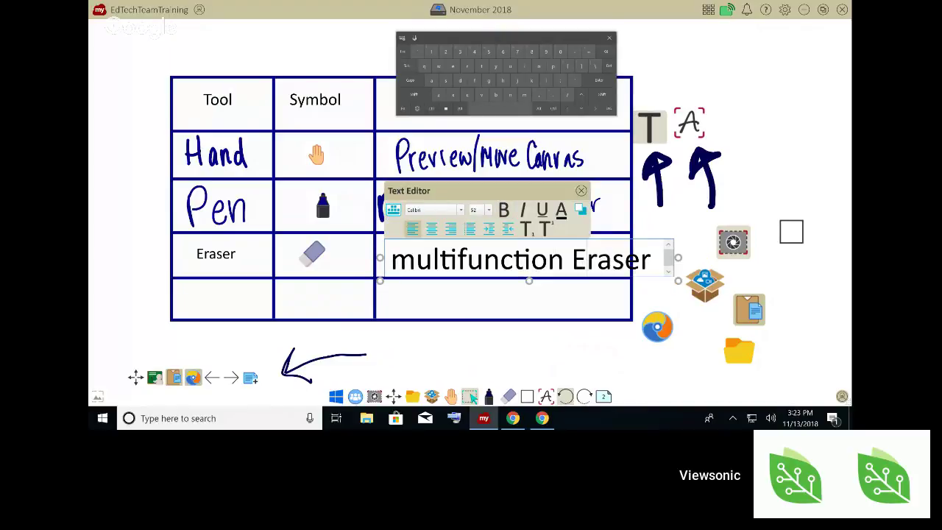
{"action": "double_click", "coordinate": [611, 259]}
{"action": "double_click", "coordinate": [610, 259]}
{"action": "triple_click", "coordinate": [477, 259]}
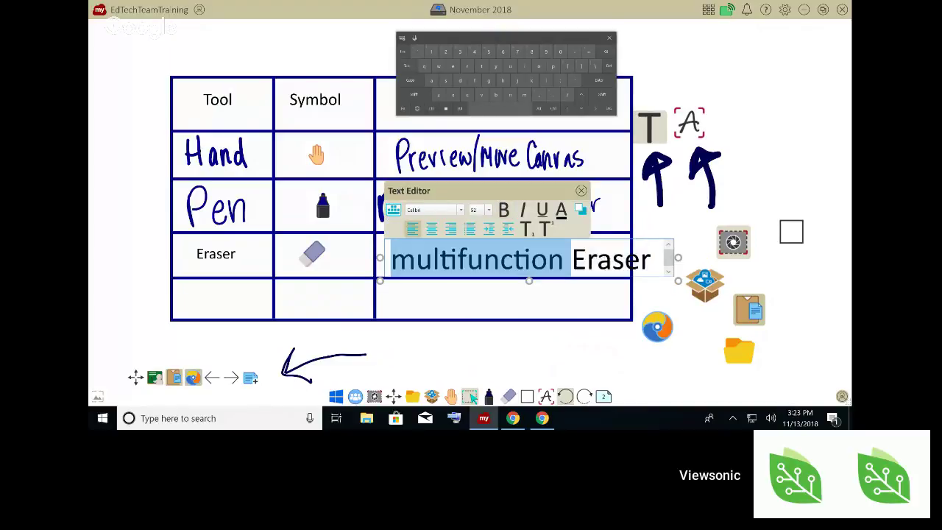
{"action": "left_click", "coordinate": [504, 301]}
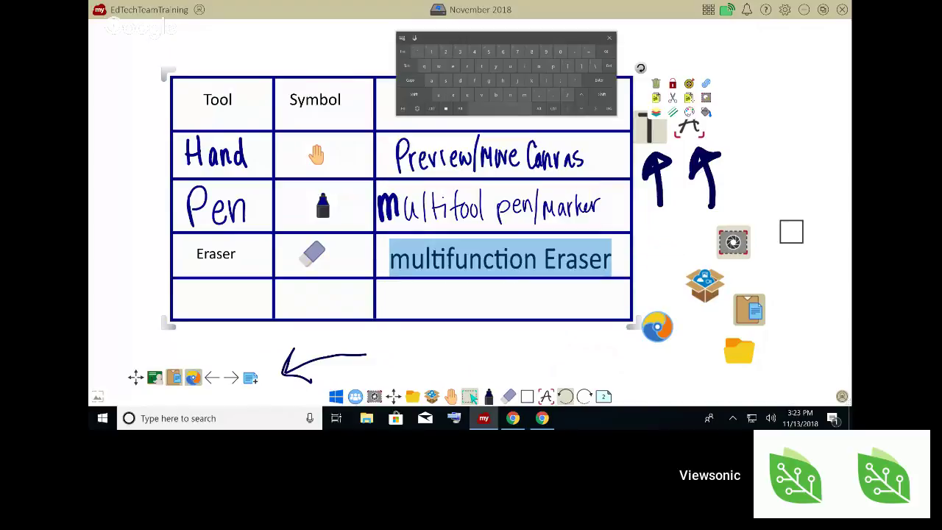
{"action": "left_click", "coordinate": [672, 167]}
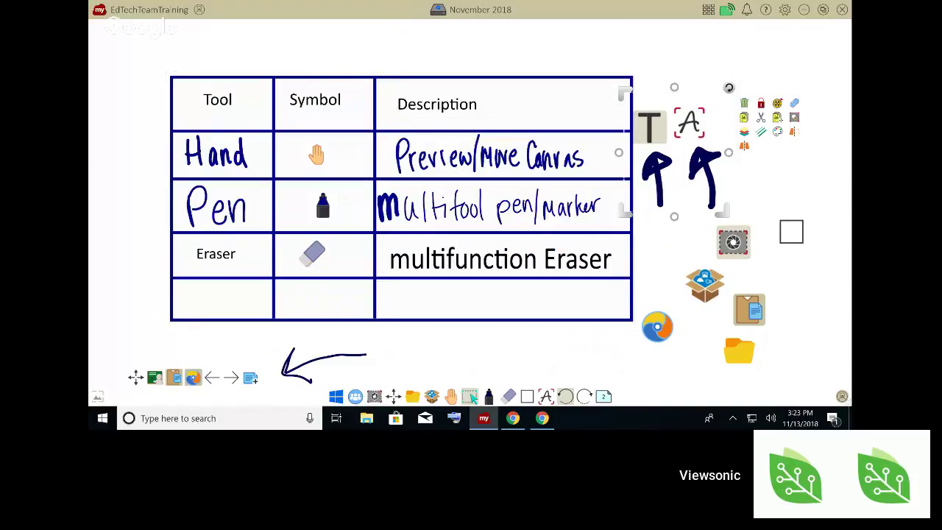
Narrow the "multifunction Eraser" text slightly more and make the Eraser row taller around it.
{"action": "left_click", "coordinate": [507, 259]}
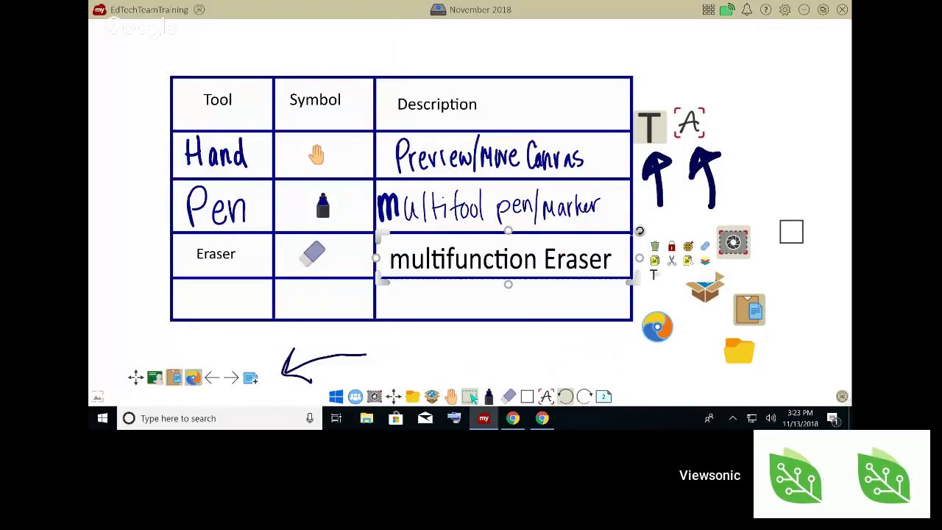
{"action": "mouse_move", "coordinate": [639, 258]}
{"action": "left_mouse_down"}
{"action": "mouse_move", "coordinate": [570, 258]}
{"action": "mouse_move", "coordinate": [627, 258]}
{"action": "left_mouse_up"}
{"action": "mouse_move", "coordinate": [500, 258]}
{"action": "left_mouse_down"}
{"action": "mouse_move", "coordinate": [501, 284]}
{"action": "mouse_move", "coordinate": [502, 259]}
{"action": "left_mouse_up"}
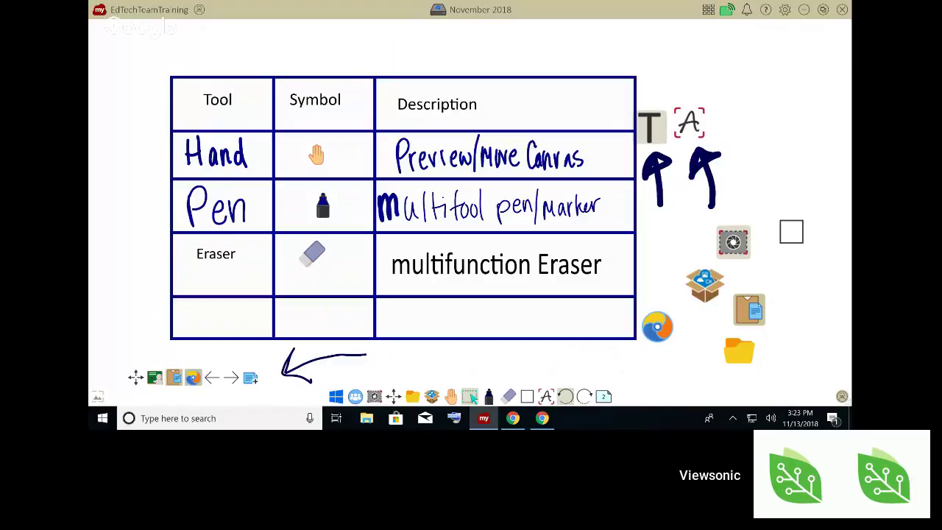
Erase the arrow drawn below the table.
{"action": "left_click", "coordinate": [509, 397]}
{"action": "mouse_move", "coordinate": [363, 355]}
{"action": "left_mouse_down"}
{"action": "mouse_move", "coordinate": [285, 365]}
{"action": "mouse_move", "coordinate": [312, 383]}
{"action": "left_mouse_up"}
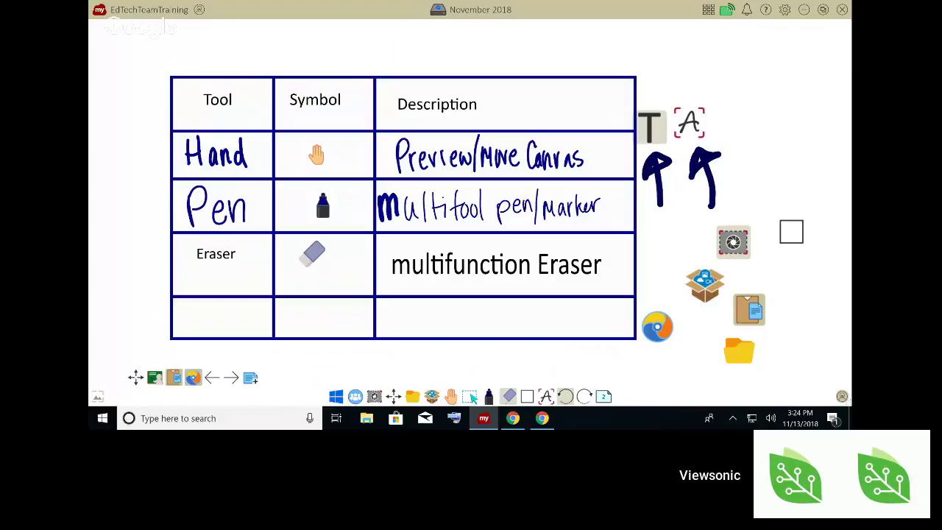
Handwrite "textbox or script to text" in the last row's Description cell with handwriting recognition and convert it to text.
{"action": "left_click", "coordinate": [549, 397]}
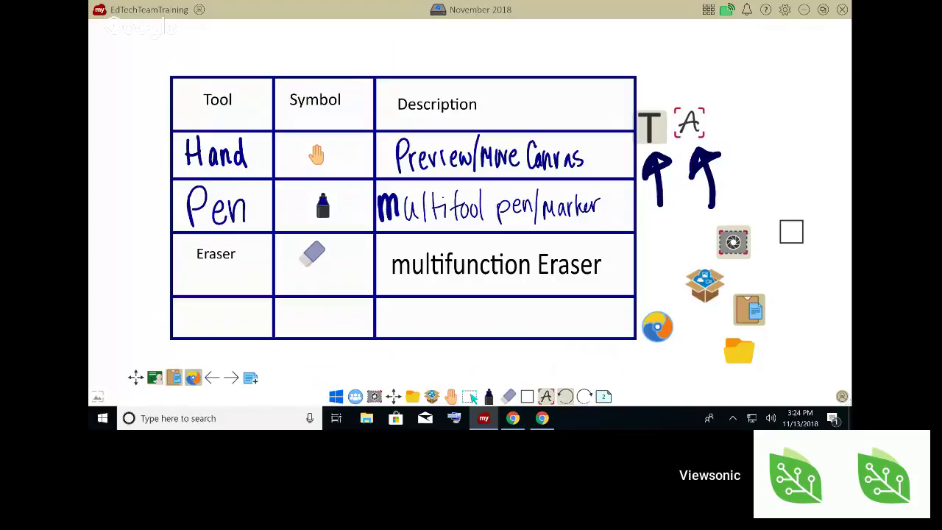
{"action": "mouse_move", "coordinate": [391, 302]}
{"action": "left_mouse_down"}
{"action": "mouse_move", "coordinate": [391, 332]}
{"action": "mouse_move", "coordinate": [402, 313]}
{"action": "left_mouse_up"}
{"action": "mouse_move", "coordinate": [410, 318]}
{"action": "left_mouse_down"}
{"action": "mouse_move", "coordinate": [405, 326]}
{"action": "mouse_move", "coordinate": [434, 331]}
{"action": "left_mouse_up"}
{"action": "mouse_move", "coordinate": [429, 311]}
{"action": "left_mouse_down"}
{"action": "mouse_move", "coordinate": [443, 314]}
{"action": "mouse_move", "coordinate": [449, 333]}
{"action": "mouse_move", "coordinate": [509, 309]}
{"action": "mouse_move", "coordinate": [531, 319]}
{"action": "mouse_move", "coordinate": [520, 322]}
{"action": "left_mouse_up"}
{"action": "left_click_drag", "start_coordinate": [541, 308], "coordinate": [562, 330]}
{"action": "left_click_drag", "start_coordinate": [562, 309], "coordinate": [577, 321]}
{"action": "left_click_drag", "start_coordinate": [571, 308], "coordinate": [621, 320]}
{"action": "left_click_drag", "start_coordinate": [618, 307], "coordinate": [651, 318]}
{"action": "mouse_move", "coordinate": [649, 301]}
{"action": "left_mouse_down"}
{"action": "mouse_move", "coordinate": [638, 318]}
{"action": "mouse_move", "coordinate": [659, 300]}
{"action": "left_mouse_up"}
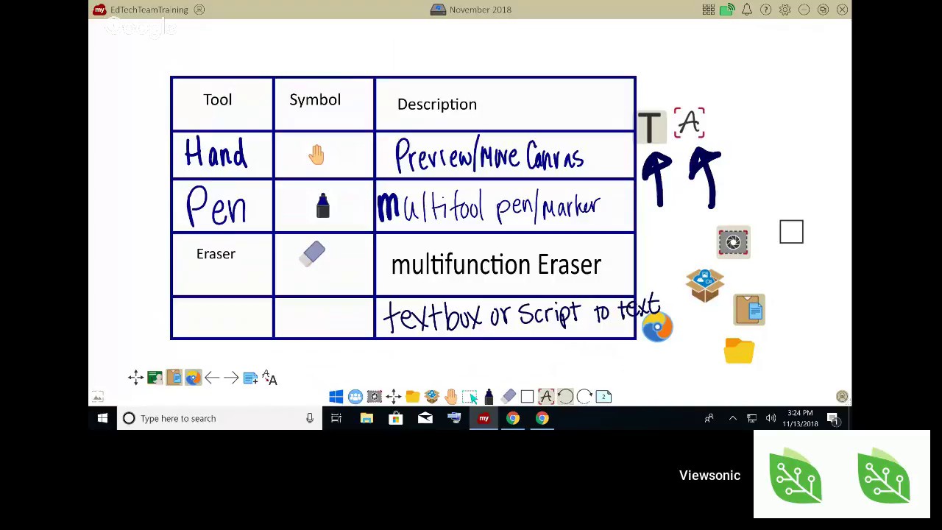
{"action": "left_click", "coordinate": [270, 378]}
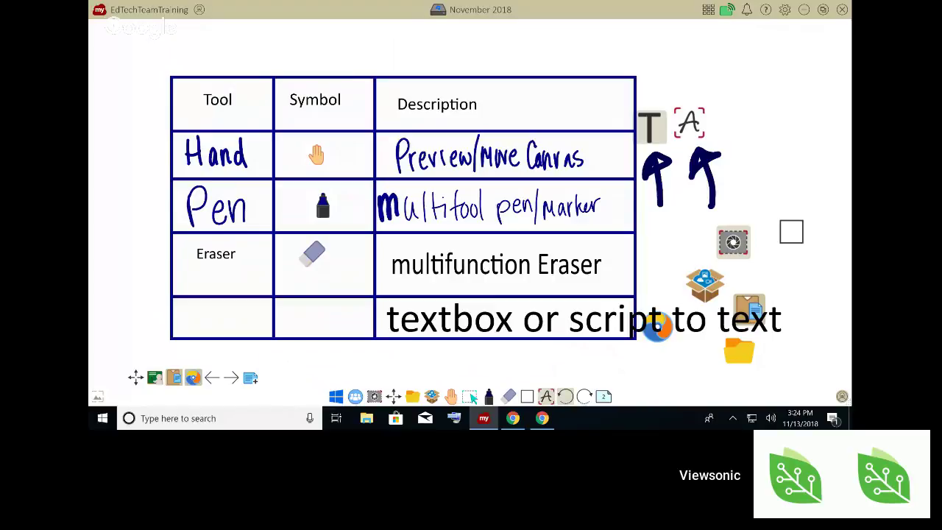
Narrow the "textbox or script to text" text to fit its Description cell and make the last row taller around it.
{"action": "left_click", "coordinate": [470, 397]}
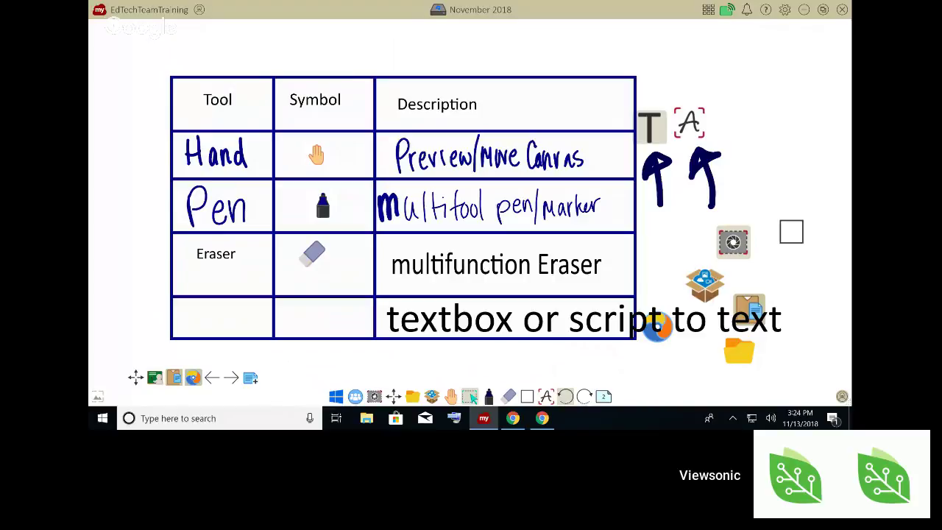
{"action": "left_click", "coordinate": [584, 319]}
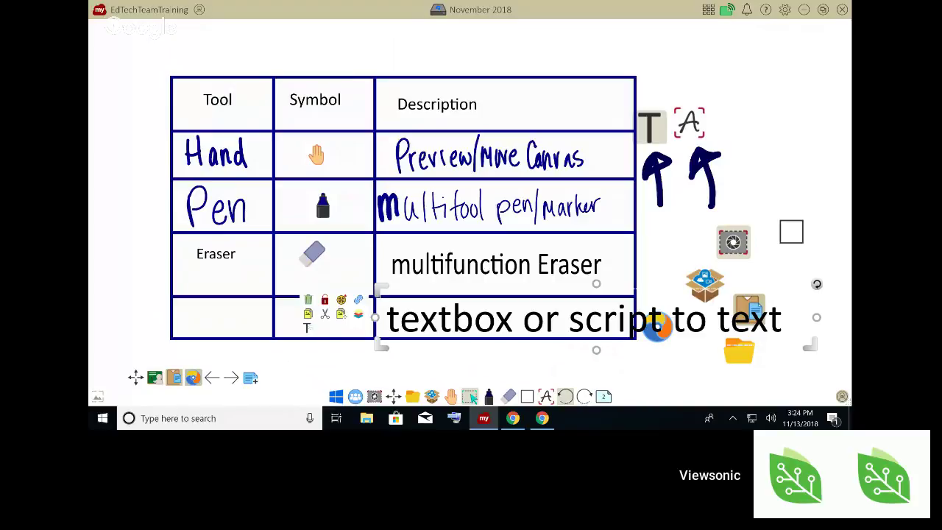
{"action": "left_click_drag", "start_coordinate": [816, 317], "coordinate": [628, 318]}
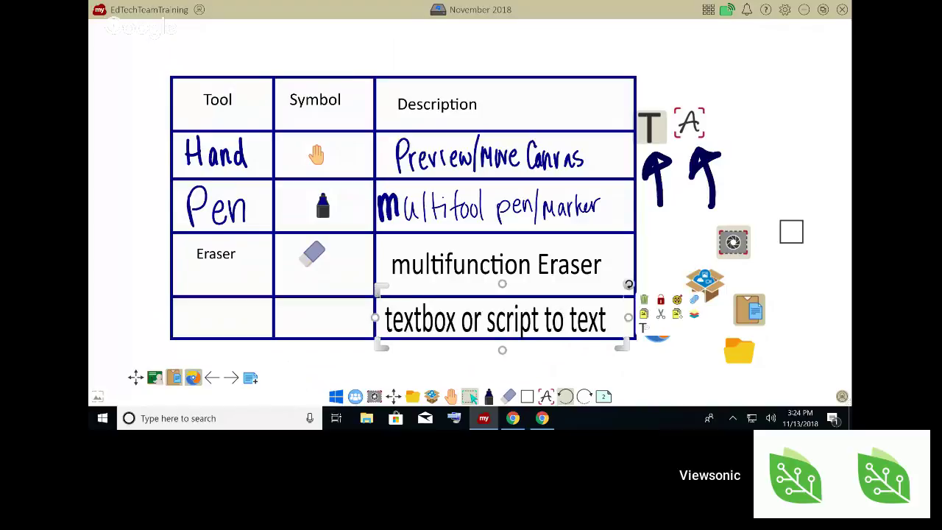
{"action": "mouse_move", "coordinate": [503, 320]}
{"action": "left_mouse_down"}
{"action": "mouse_move", "coordinate": [504, 354]}
{"action": "mouse_move", "coordinate": [504, 328]}
{"action": "left_mouse_up"}
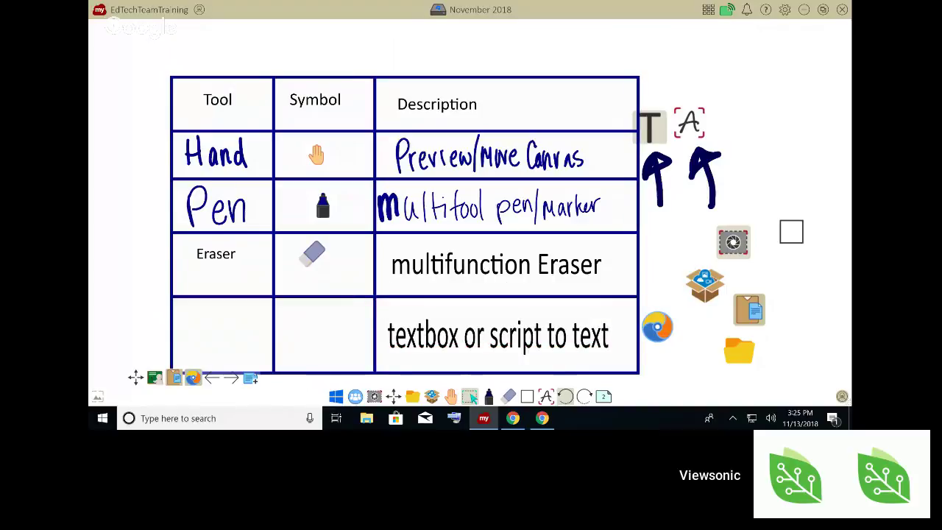
Move the T symbol to the other side of the A symbol and try to group the two symbols.
{"action": "left_click_drag", "start_coordinate": [651, 127], "coordinate": [728, 121]}
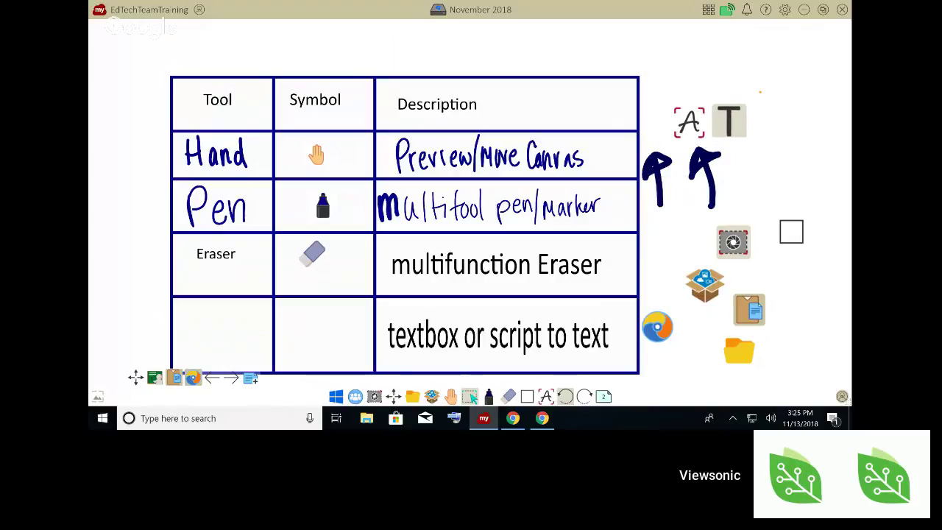
{"action": "mouse_move", "coordinate": [760, 92]}
{"action": "left_mouse_down"}
{"action": "mouse_move", "coordinate": [762, 110]}
{"action": "mouse_move", "coordinate": [761, 95]}
{"action": "left_mouse_up"}
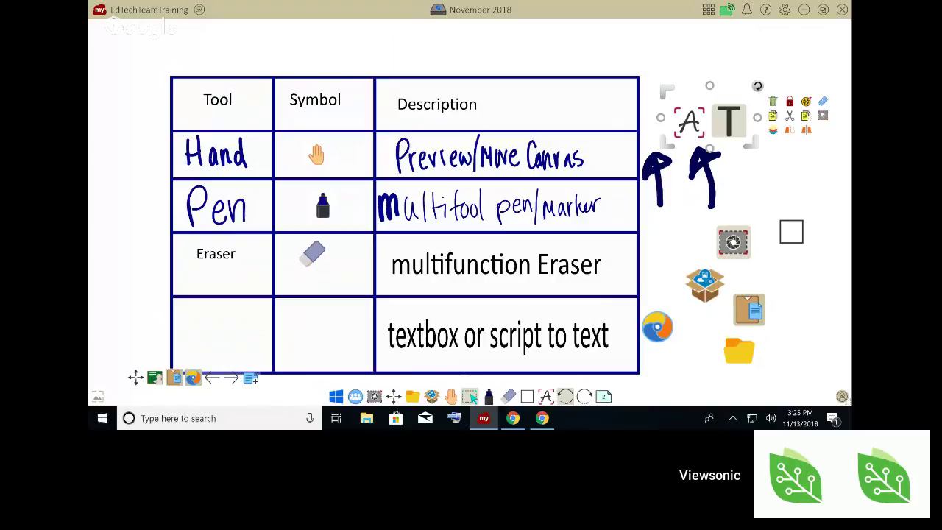
{"action": "left_click", "coordinate": [772, 130]}
{"action": "left_click", "coordinate": [822, 116]}
{"action": "left_click", "coordinate": [729, 120]}
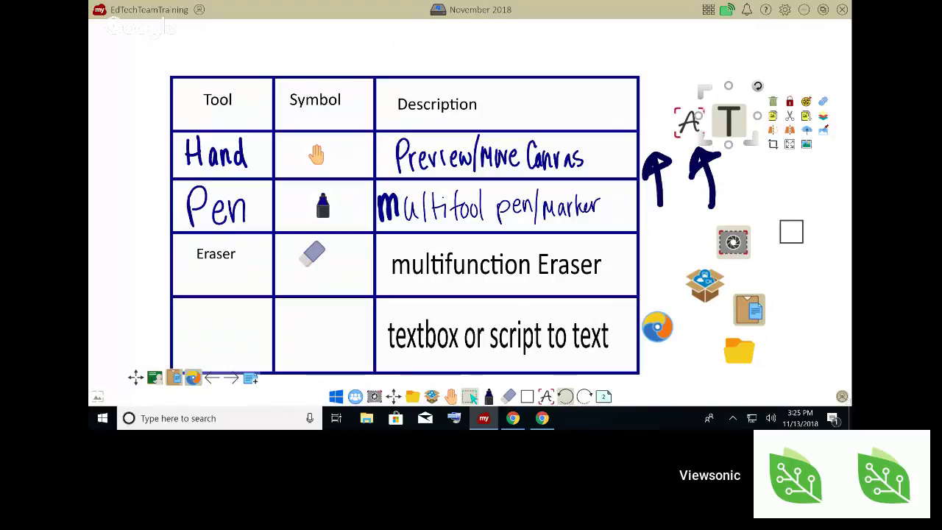
{"action": "mouse_move", "coordinate": [729, 121]}
{"action": "left_mouse_down"}
{"action": "mouse_move", "coordinate": [741, 102]}
{"action": "mouse_move", "coordinate": [743, 120]}
{"action": "mouse_move", "coordinate": [730, 120]}
{"action": "left_mouse_up"}
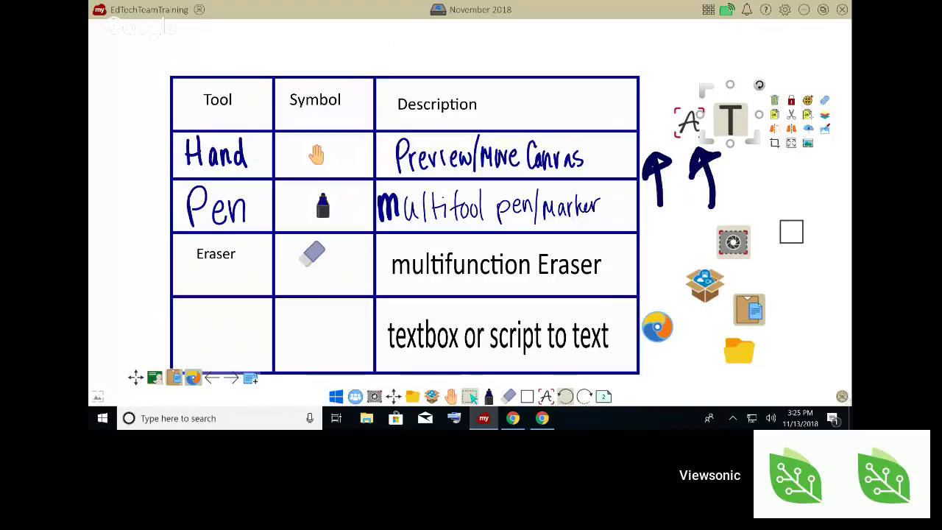
Group the A and T symbols and move them together into the last row's Symbol cell.
{"action": "mouse_move", "coordinate": [832, 59]}
{"action": "left_mouse_down"}
{"action": "mouse_move", "coordinate": [656, 107]}
{"action": "mouse_move", "coordinate": [759, 98]}
{"action": "mouse_move", "coordinate": [749, 75]}
{"action": "left_mouse_up"}
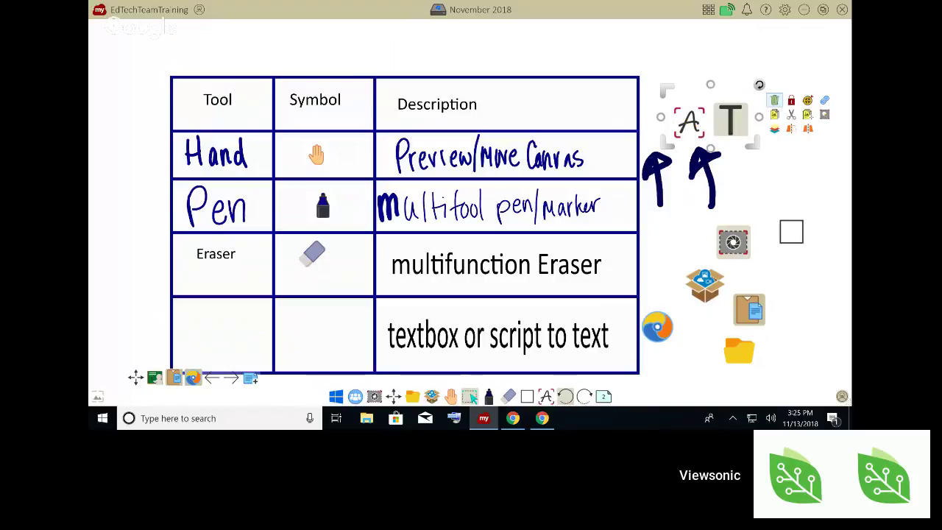
{"action": "left_click", "coordinate": [825, 114]}
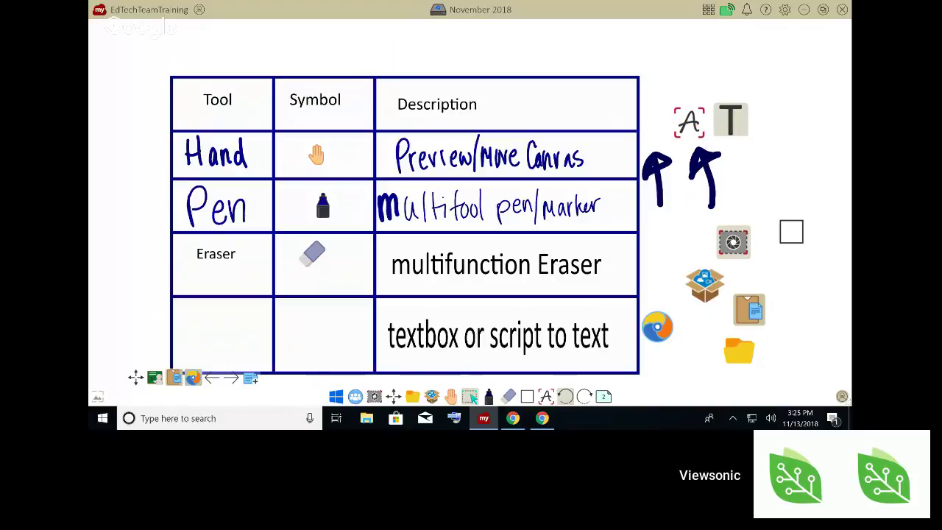
{"action": "left_click", "coordinate": [725, 120]}
{"action": "left_click_drag", "start_coordinate": [752, 142], "coordinate": [337, 343]}
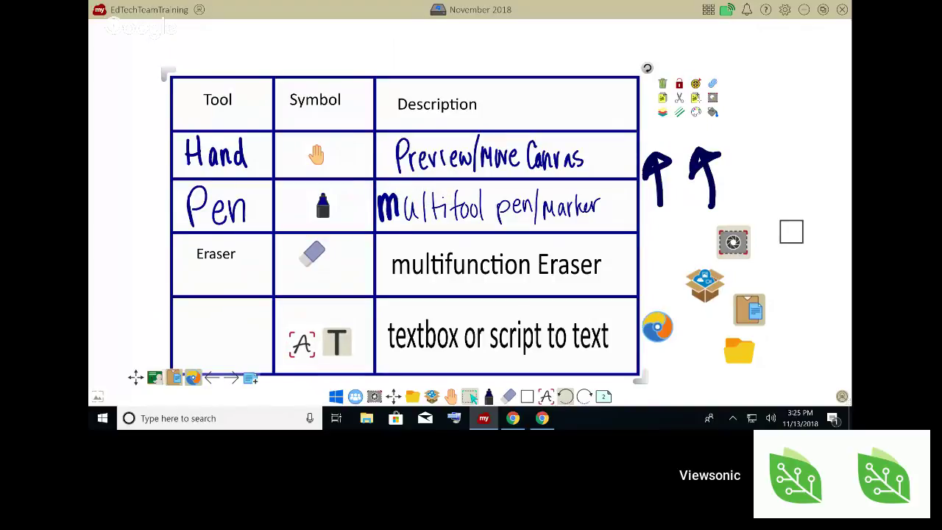
Handwrite "Text" in the last row's Tool cell with handwriting recognition and convert it to text.
{"action": "left_click", "coordinate": [546, 397]}
{"action": "left_click", "coordinate": [546, 396]}
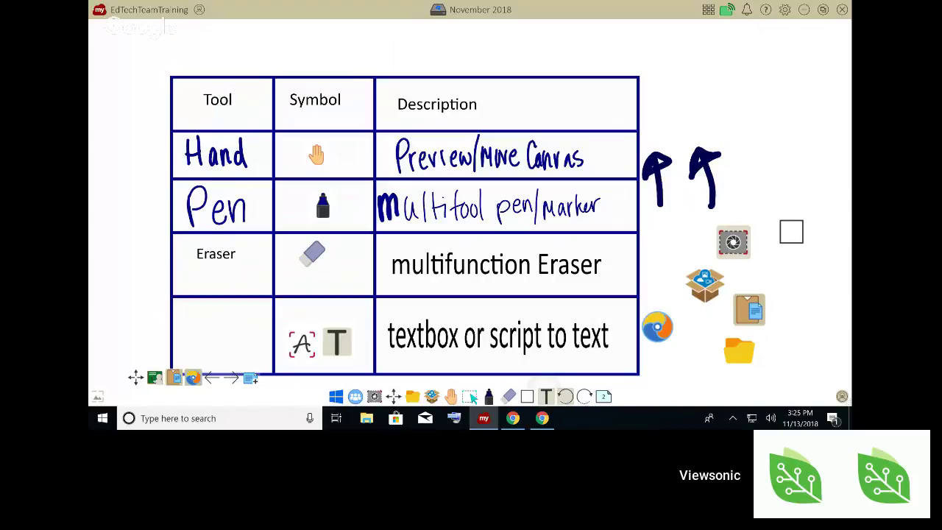
{"action": "left_click", "coordinate": [546, 397]}
{"action": "mouse_move", "coordinate": [184, 322]}
{"action": "left_mouse_down"}
{"action": "mouse_move", "coordinate": [192, 357]}
{"action": "mouse_move", "coordinate": [206, 320]}
{"action": "mouse_move", "coordinate": [214, 353]}
{"action": "mouse_move", "coordinate": [234, 335]}
{"action": "mouse_move", "coordinate": [236, 351]}
{"action": "left_mouse_up"}
{"action": "mouse_move", "coordinate": [235, 322]}
{"action": "left_mouse_down"}
{"action": "mouse_move", "coordinate": [225, 351]}
{"action": "mouse_move", "coordinate": [247, 350]}
{"action": "left_mouse_up"}
{"action": "left_click_drag", "start_coordinate": [237, 333], "coordinate": [261, 325]}
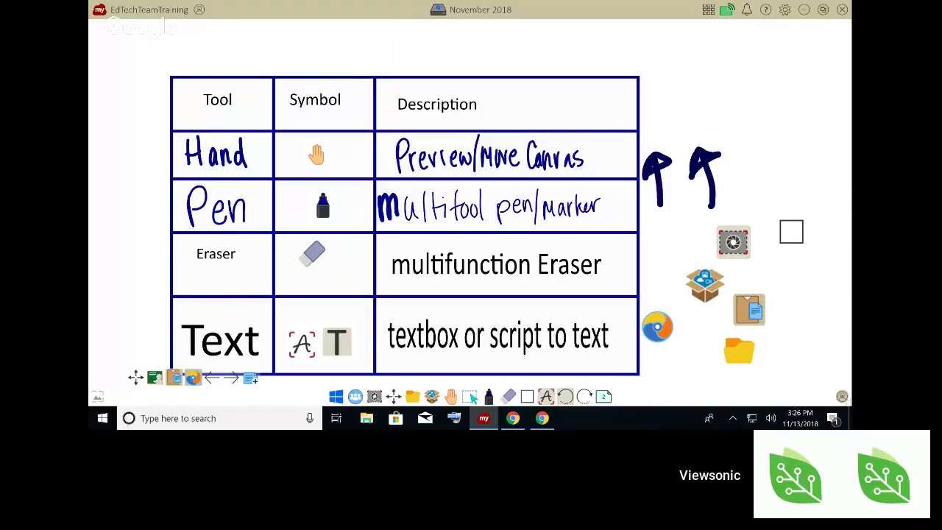
Erase the two dark blue upward arrows beside the table.
{"action": "left_click", "coordinate": [510, 396]}
{"action": "left_click_drag", "start_coordinate": [657, 155], "coordinate": [656, 205]}
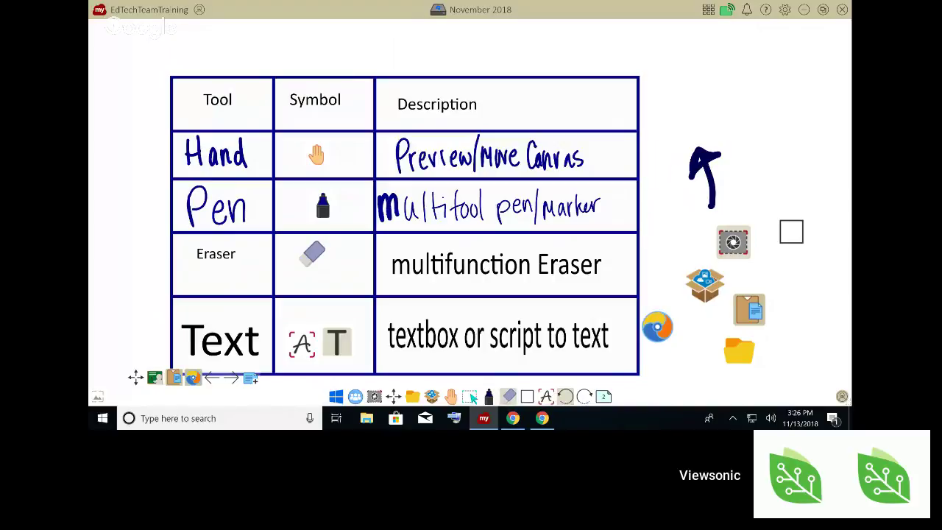
{"action": "mouse_move", "coordinate": [691, 150]}
{"action": "left_mouse_down"}
{"action": "mouse_move", "coordinate": [709, 179]}
{"action": "mouse_move", "coordinate": [715, 153]}
{"action": "left_mouse_up"}
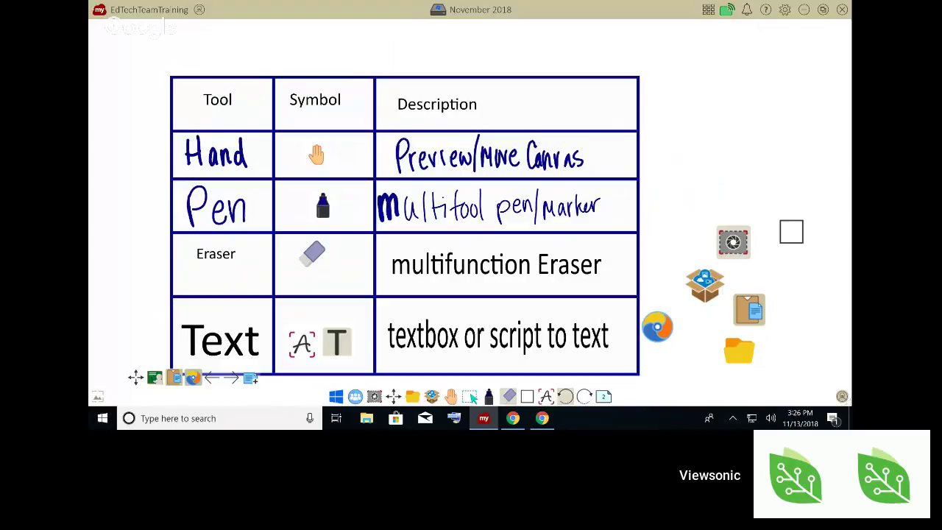
Draw a dark blue arrow beside the table, curving down to the page number icon.
{"action": "left_click", "coordinate": [488, 397]}
{"action": "mouse_move", "coordinate": [697, 333]}
{"action": "left_mouse_down"}
{"action": "mouse_move", "coordinate": [666, 385]}
{"action": "mouse_move", "coordinate": [613, 401]}
{"action": "mouse_move", "coordinate": [620, 390]}
{"action": "mouse_move", "coordinate": [620, 401]}
{"action": "left_mouse_up"}
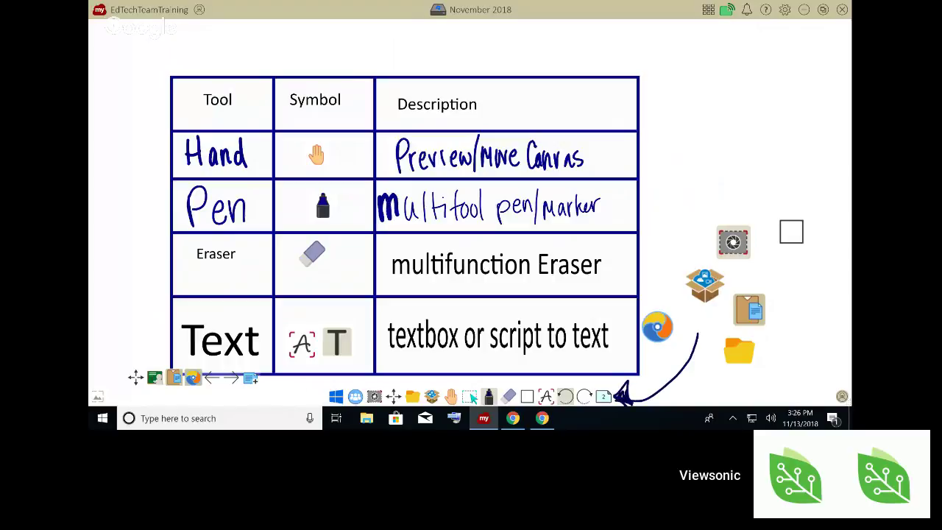
{"action": "left_click", "coordinate": [469, 395]}
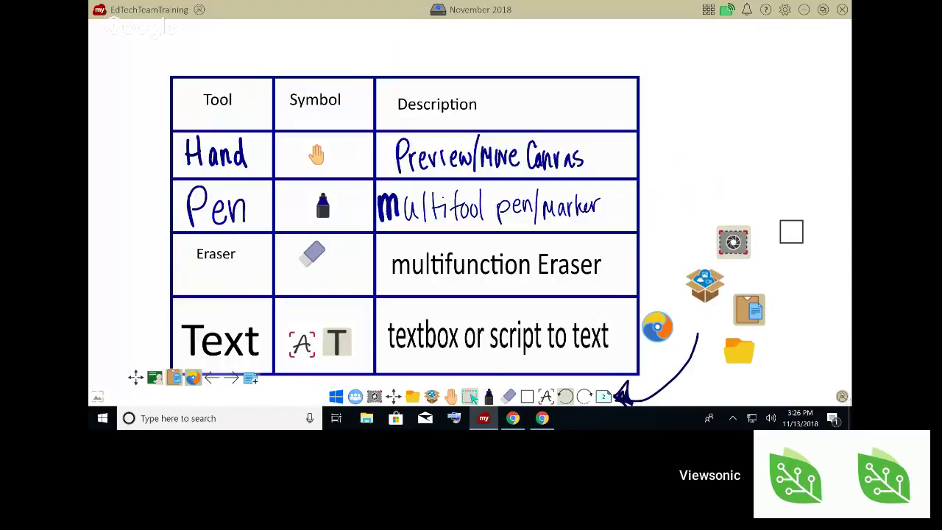
Add a blank third page to the whiteboard and return to the page with the table.
{"action": "left_click", "coordinate": [604, 396]}
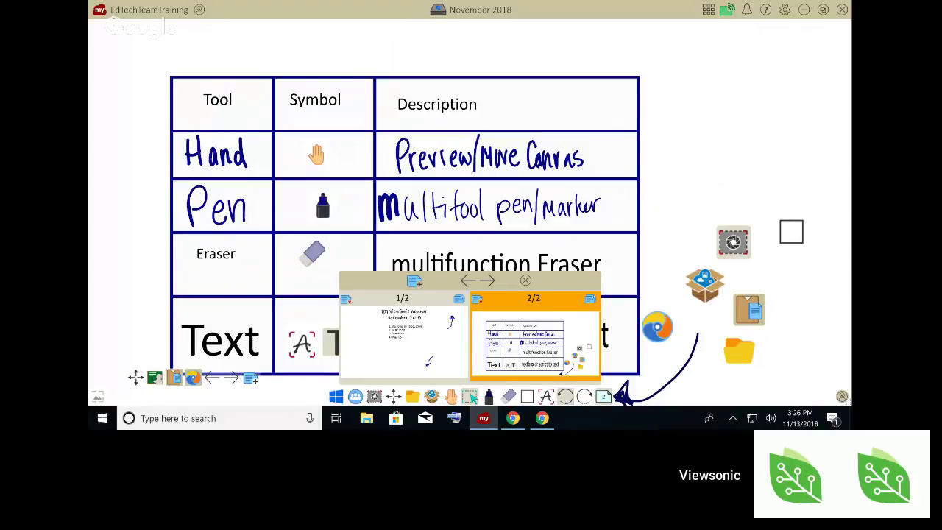
{"action": "left_click", "coordinate": [414, 280]}
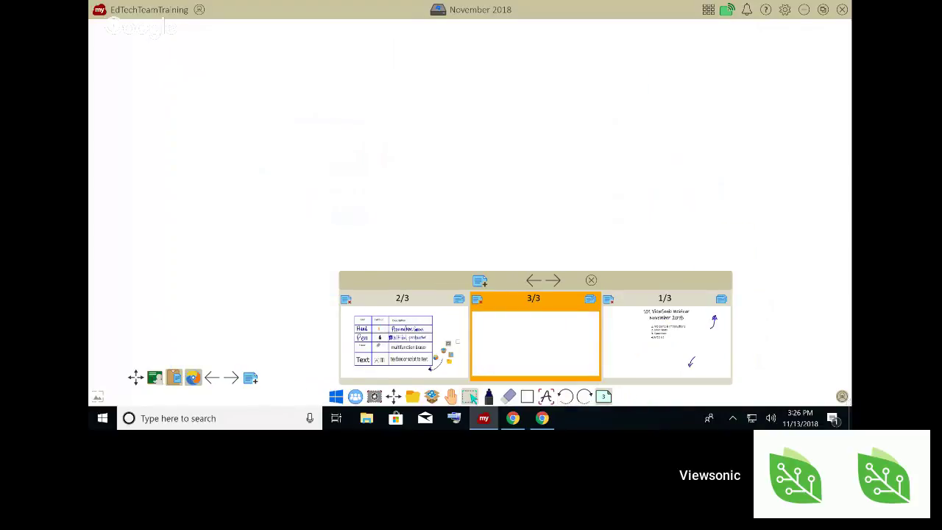
{"action": "left_click", "coordinate": [403, 342]}
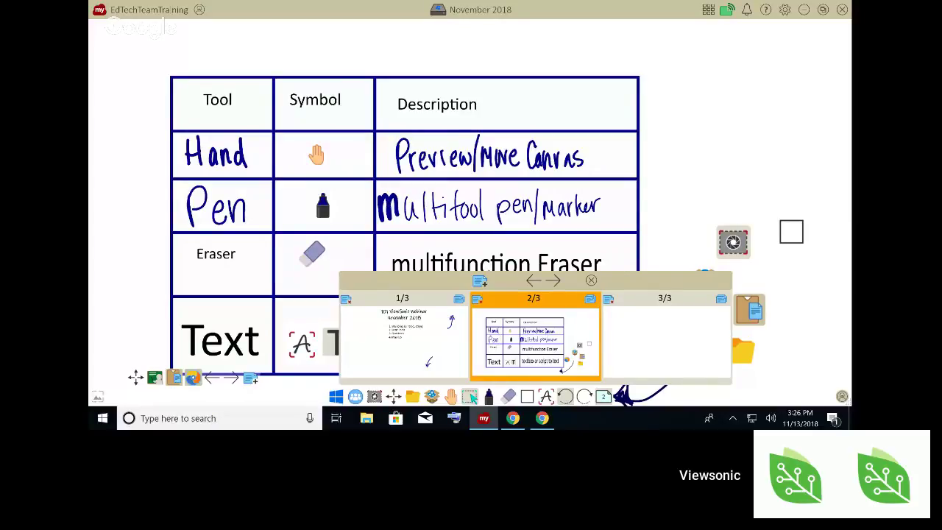
{"action": "left_click", "coordinate": [590, 281]}
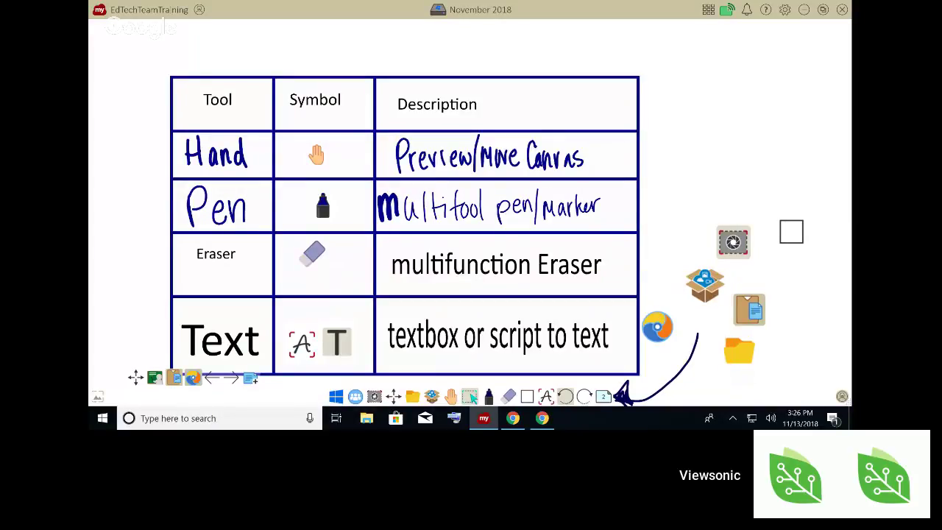
Move the browser symbol above the camera symbol, then copy all six loose symbols beside the table together.
{"action": "left_click_drag", "start_coordinate": [657, 327], "coordinate": [712, 194]}
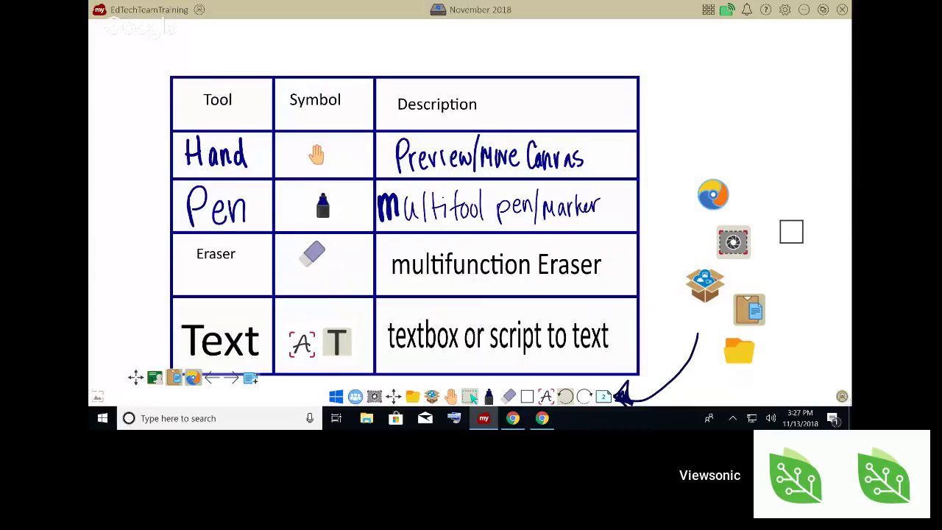
{"action": "mouse_move", "coordinate": [711, 324]}
{"action": "left_mouse_down"}
{"action": "mouse_move", "coordinate": [749, 379]}
{"action": "mouse_move", "coordinate": [809, 261]}
{"action": "mouse_move", "coordinate": [737, 145]}
{"action": "mouse_move", "coordinate": [649, 193]}
{"action": "mouse_move", "coordinate": [673, 320]}
{"action": "mouse_move", "coordinate": [706, 327]}
{"action": "left_mouse_up"}
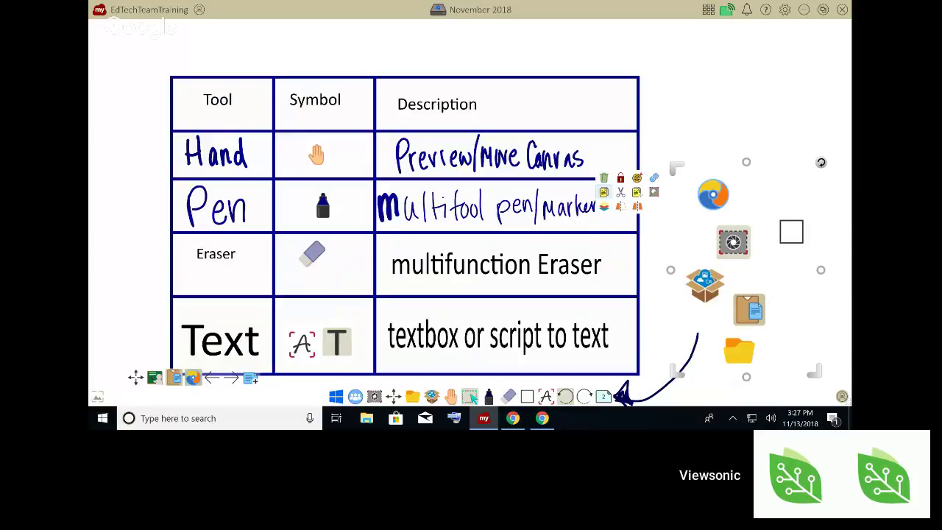
{"action": "left_click", "coordinate": [603, 192]}
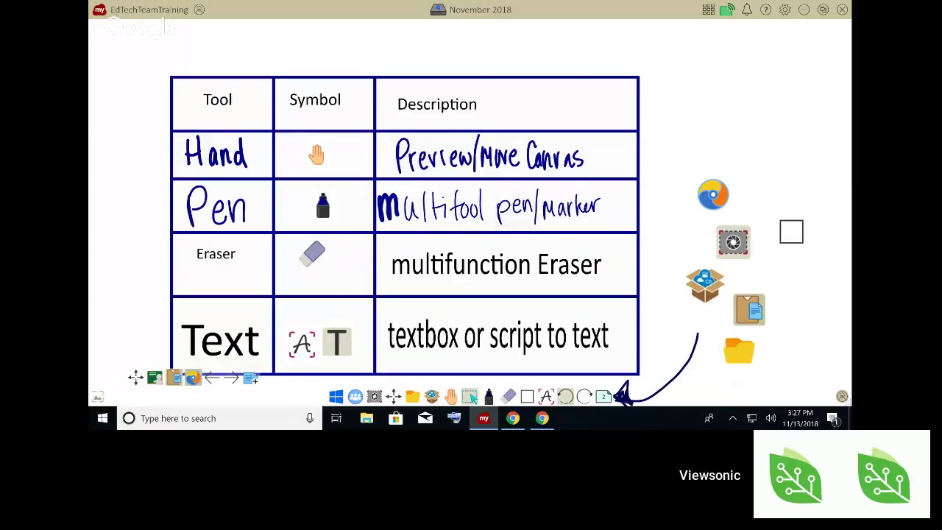
Paste the copied symbols onto the blank third page and move them higher up the canvas.
{"action": "left_click", "coordinate": [603, 397]}
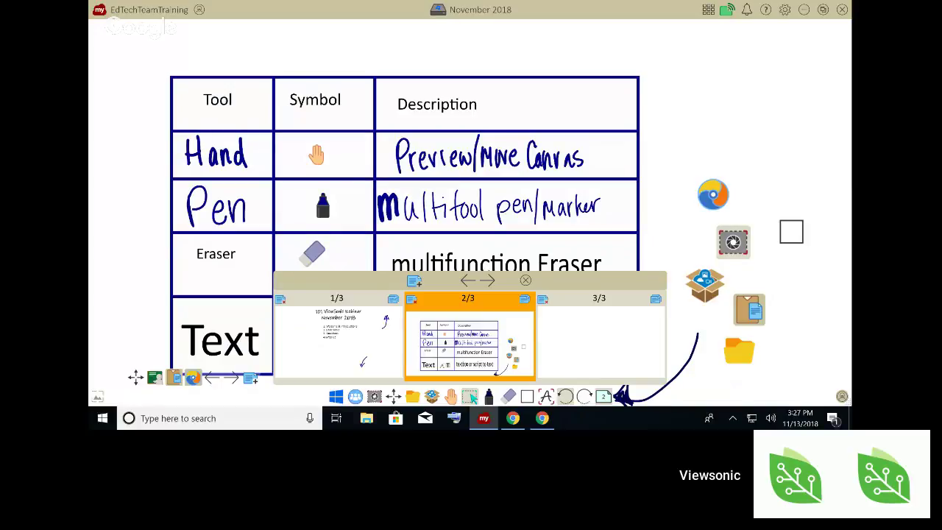
{"action": "left_click", "coordinate": [599, 343]}
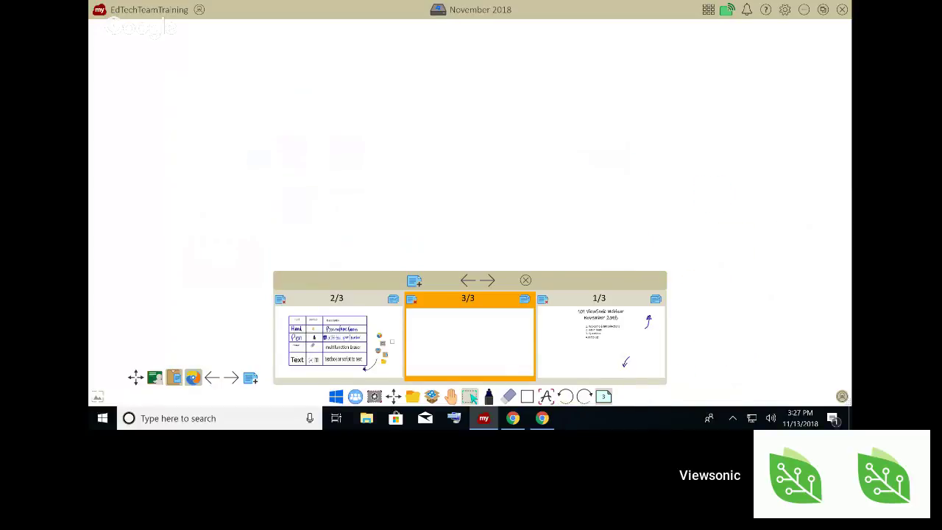
{"action": "left_click", "coordinate": [525, 280]}
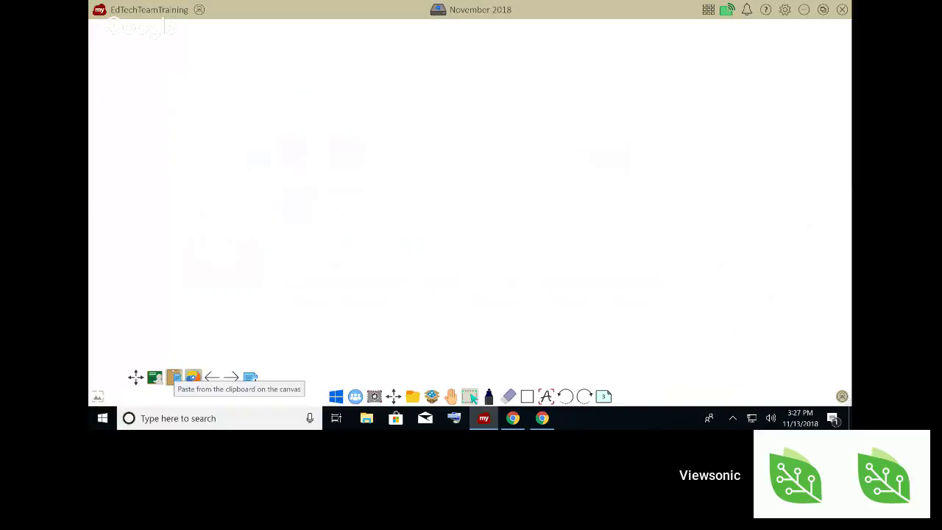
{"action": "left_click", "coordinate": [174, 378]}
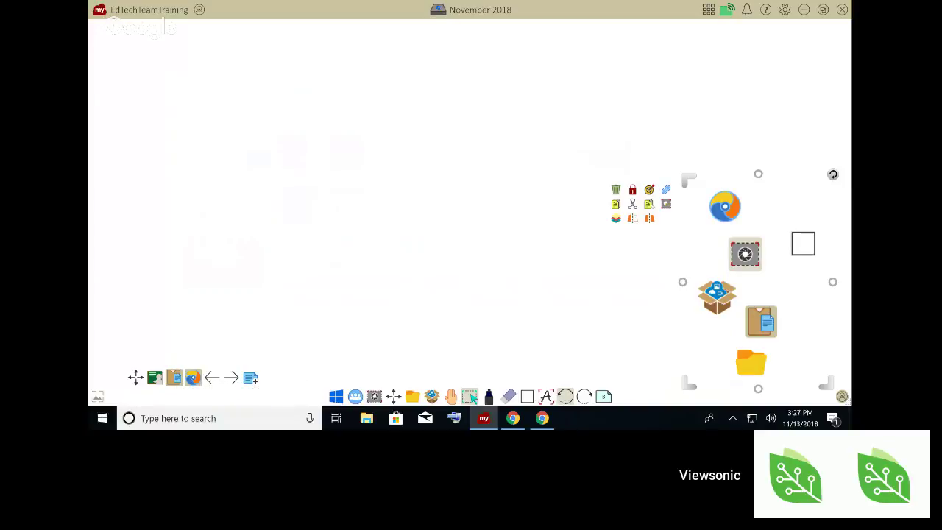
{"action": "left_click_drag", "start_coordinate": [758, 282], "coordinate": [727, 207]}
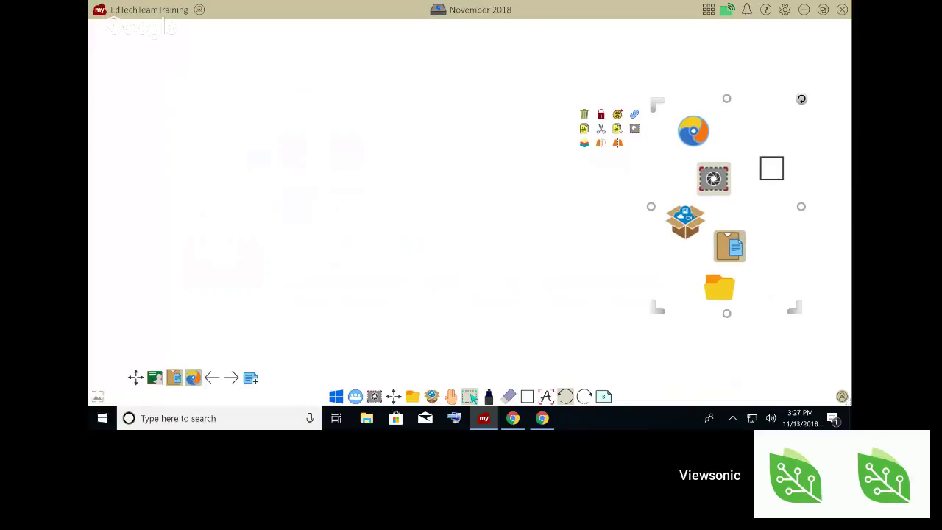
{"action": "key", "text": "Escape"}
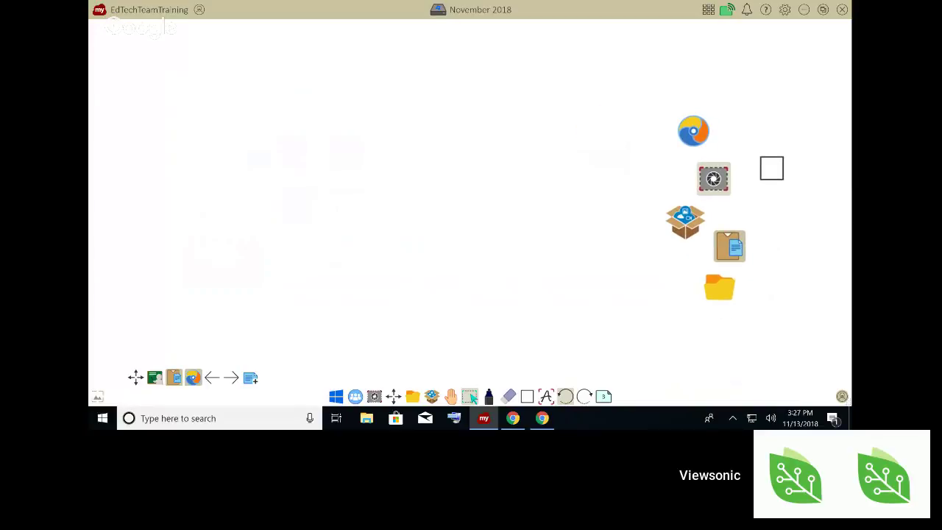
Circle the square symbol in dark blue and draw a curved arrow down to the Shapes tool.
{"action": "left_click", "coordinate": [489, 398]}
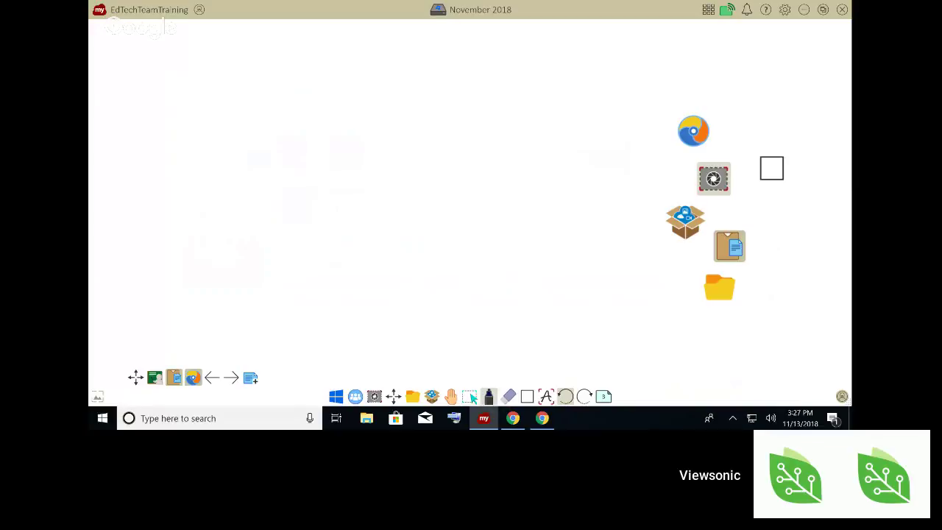
{"action": "mouse_move", "coordinate": [765, 136]}
{"action": "left_mouse_down"}
{"action": "mouse_move", "coordinate": [742, 171]}
{"action": "mouse_move", "coordinate": [789, 140]}
{"action": "left_mouse_up"}
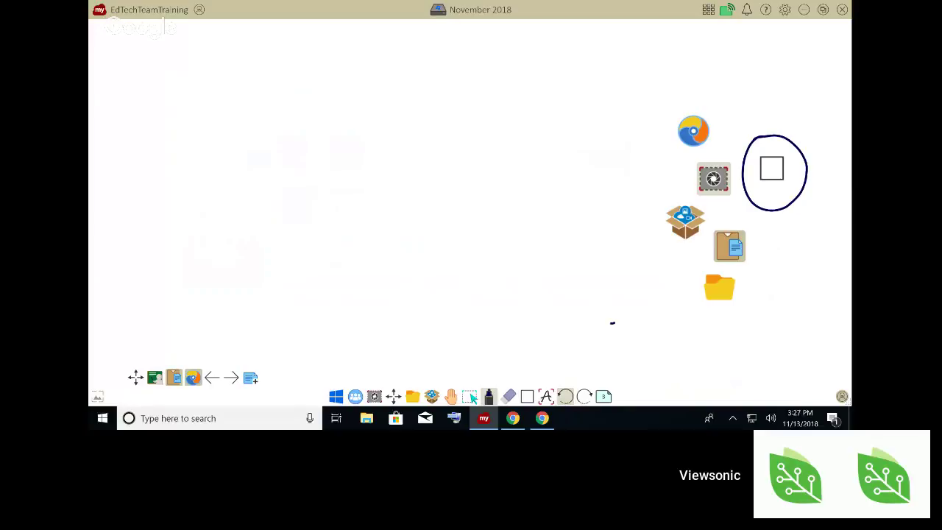
{"action": "mouse_move", "coordinate": [611, 322]}
{"action": "left_mouse_down"}
{"action": "mouse_move", "coordinate": [525, 382]}
{"action": "mouse_move", "coordinate": [537, 373]}
{"action": "left_mouse_up"}
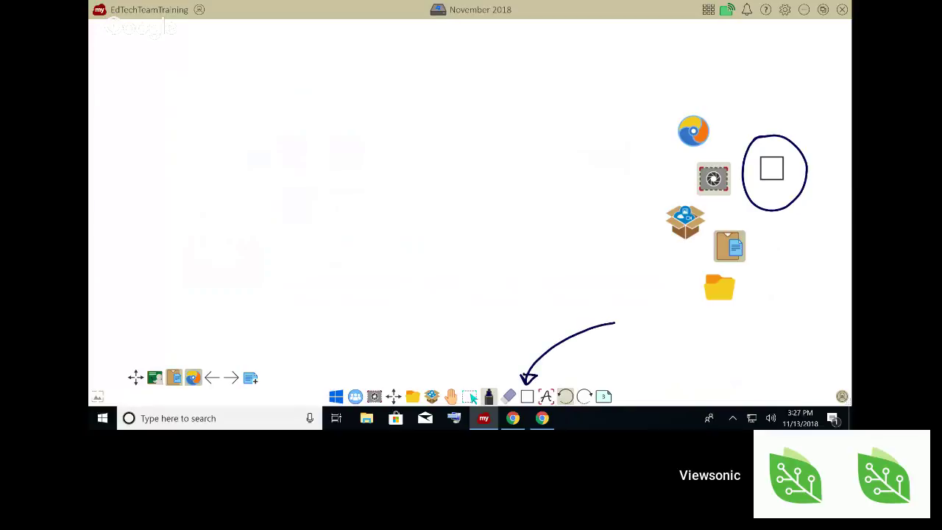
{"action": "left_click", "coordinate": [470, 396]}
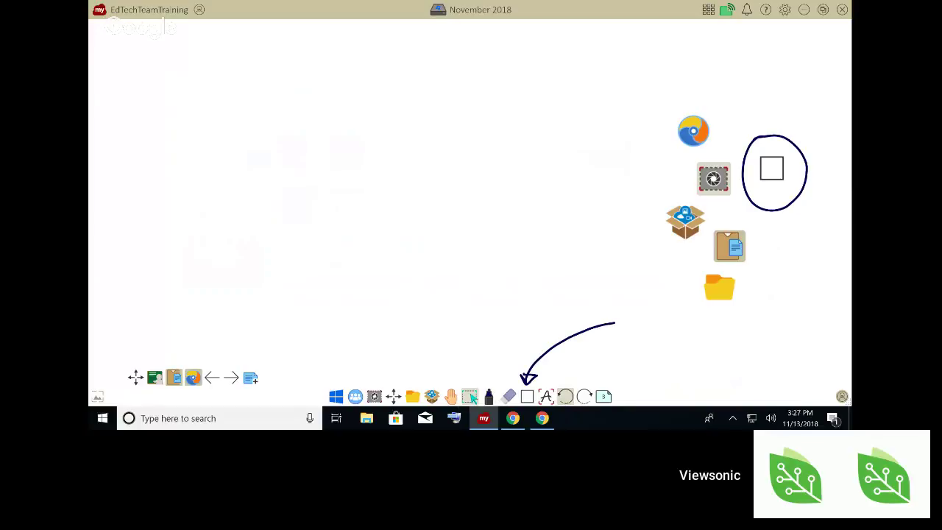
Draw a large dark blue 12-sided polygon in the middle of the third page and shift it slightly down.
{"action": "left_click", "coordinate": [528, 397]}
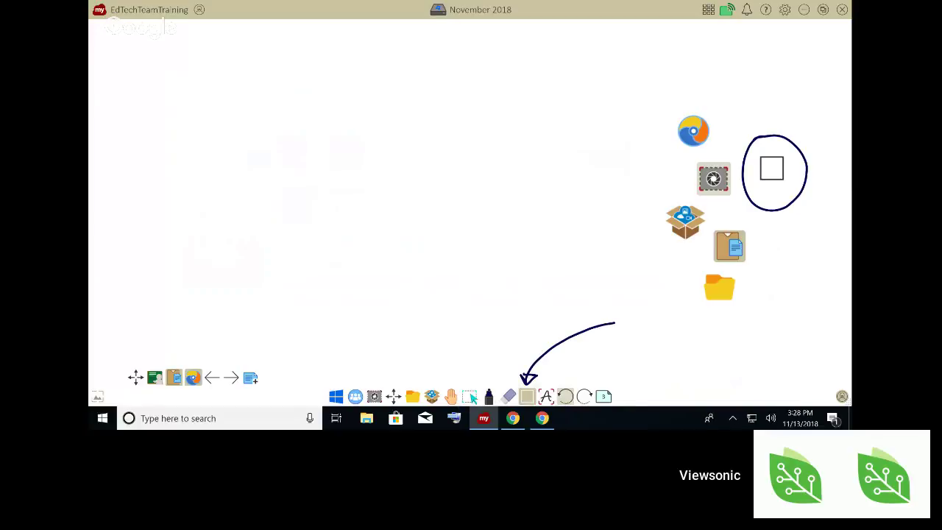
{"action": "left_click", "coordinate": [526, 396]}
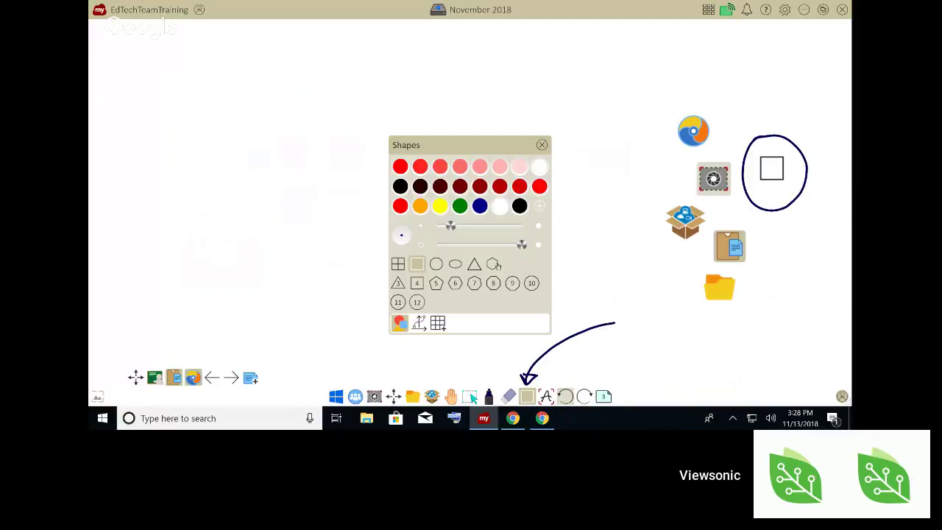
{"action": "left_click", "coordinate": [417, 302]}
{"action": "left_click_drag", "start_coordinate": [429, 144], "coordinate": [513, 144]}
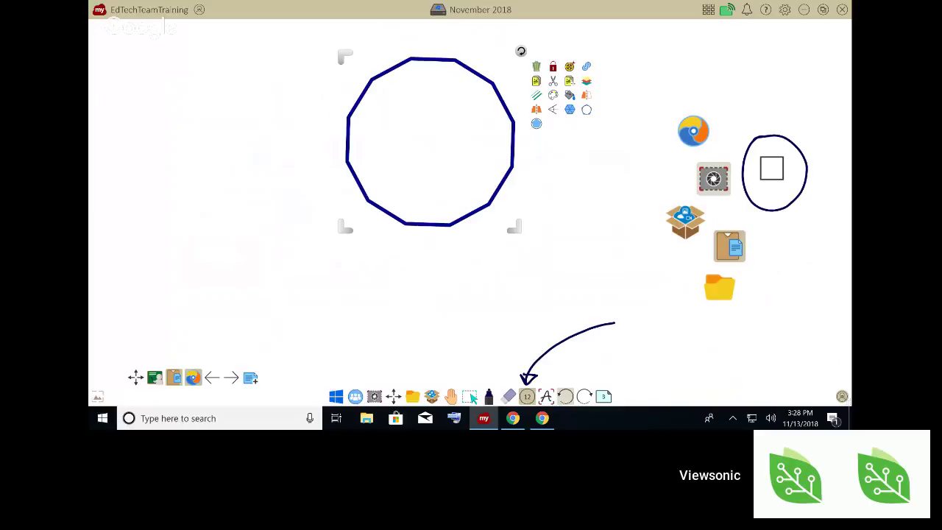
{"action": "left_click_drag", "start_coordinate": [430, 142], "coordinate": [437, 172]}
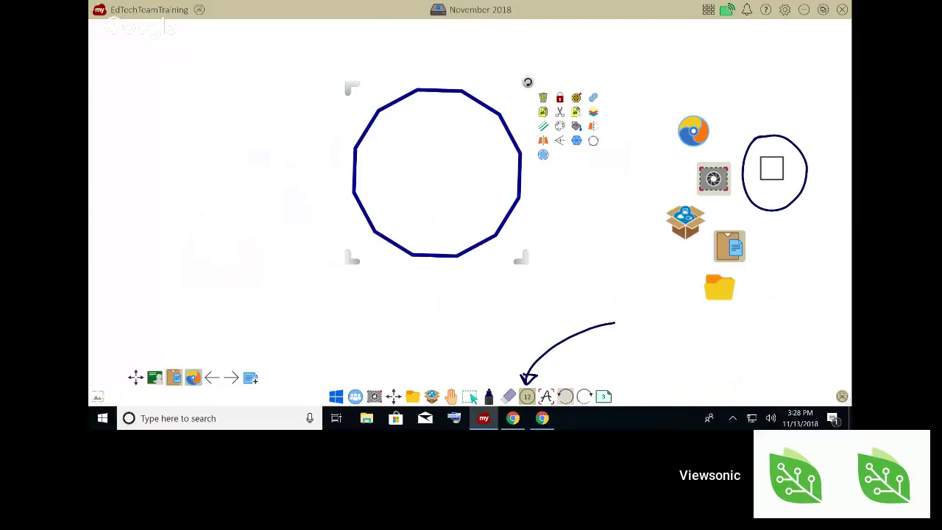
Try the 12-sided polygon's display options: side lengths and angles, coloured sectors, in-circle and out-circle.
{"action": "left_click", "coordinate": [560, 140]}
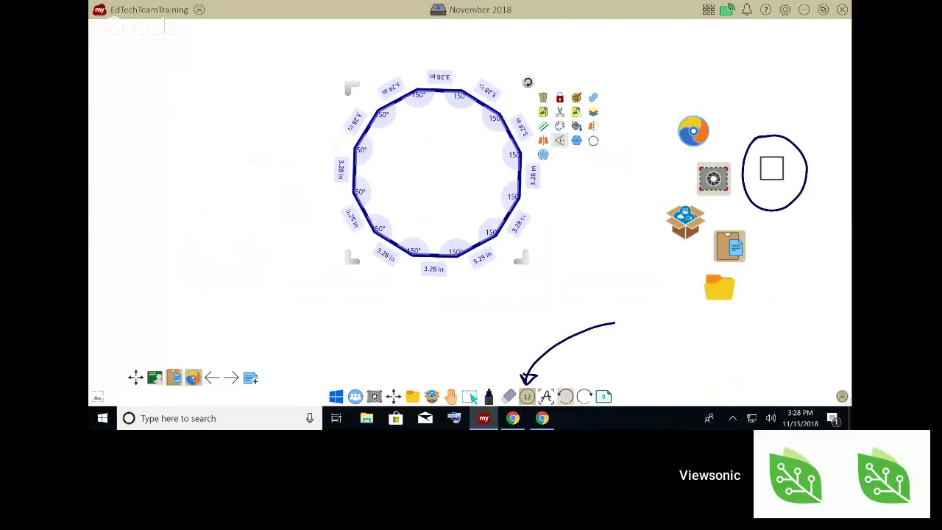
{"action": "left_click", "coordinate": [560, 139]}
{"action": "left_click", "coordinate": [576, 140]}
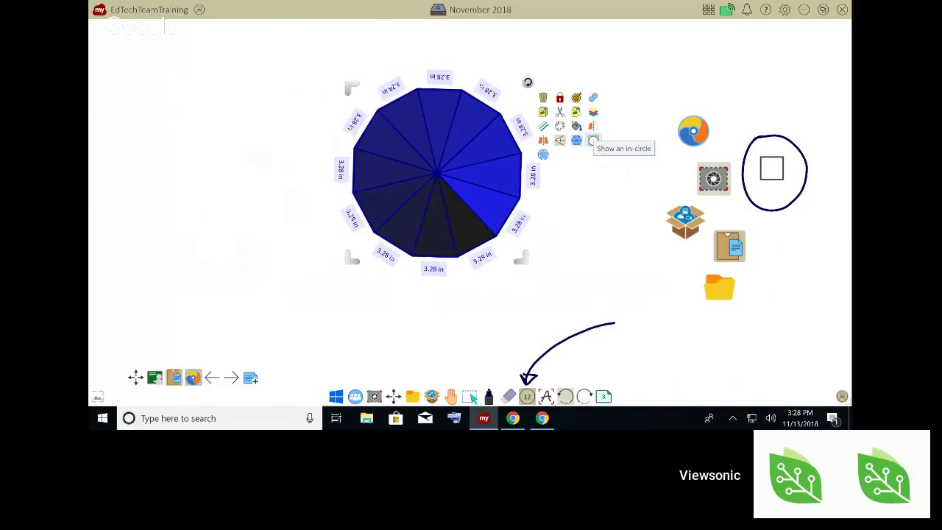
{"action": "left_click", "coordinate": [593, 141]}
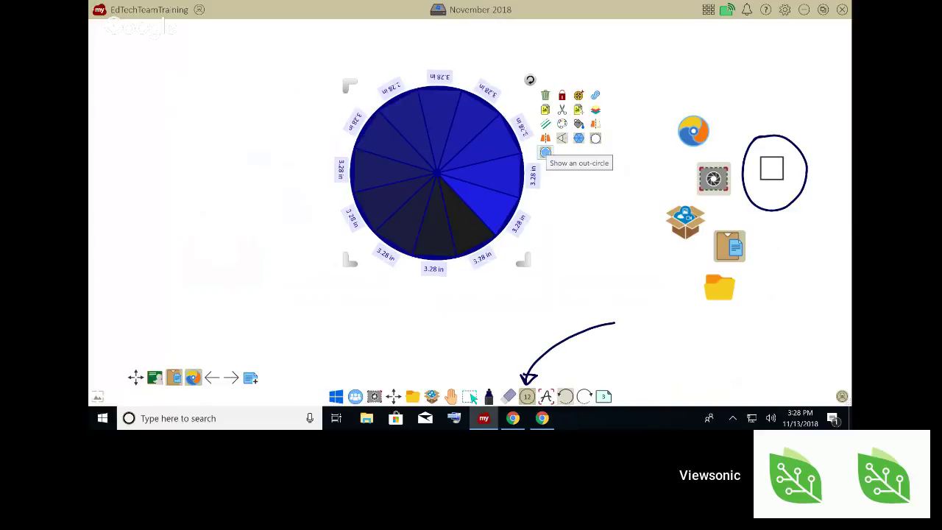
{"action": "left_click", "coordinate": [545, 153]}
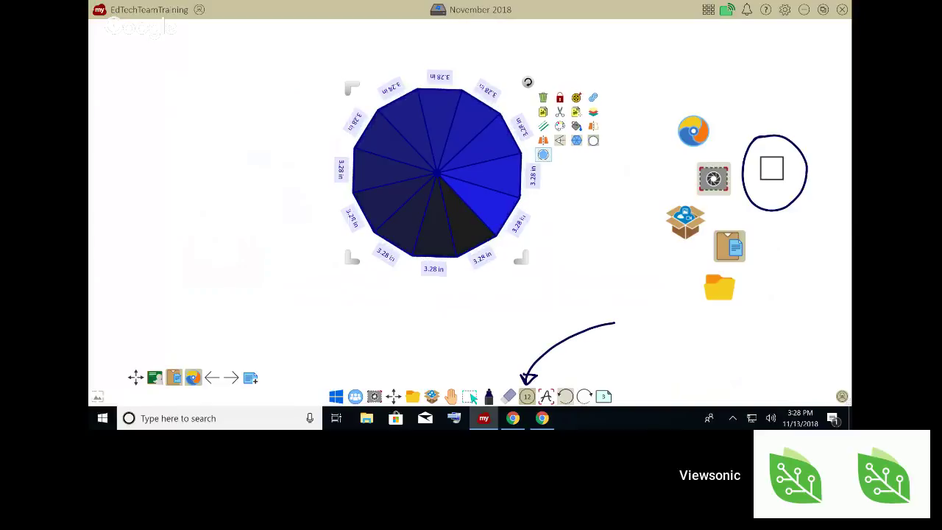
Turn off the measurements, coloured sectors and in-circle on the 12-sided polygon.
{"action": "left_click", "coordinate": [560, 141]}
{"action": "left_click", "coordinate": [576, 141]}
{"action": "left_click", "coordinate": [593, 140]}
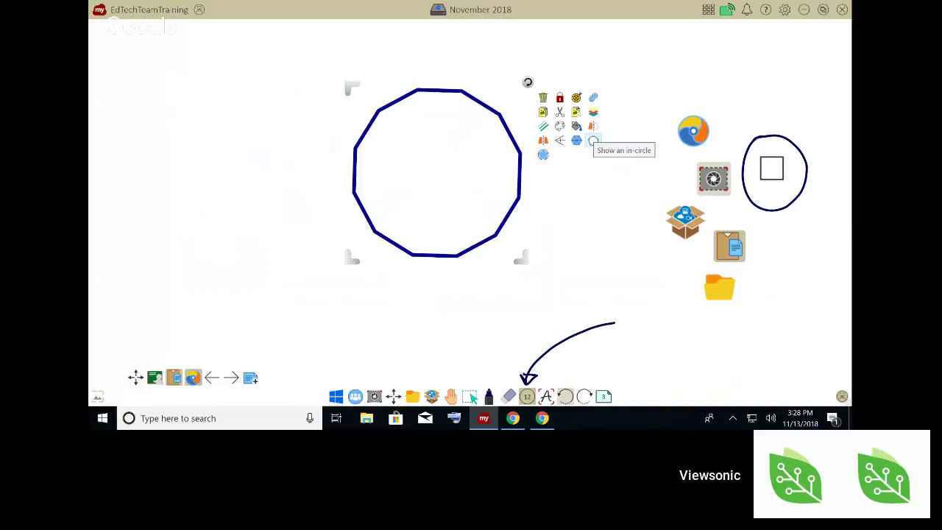
Fill the 12-sided polygon with yellow-green and delete the shape from the page.
{"action": "left_click", "coordinate": [576, 126]}
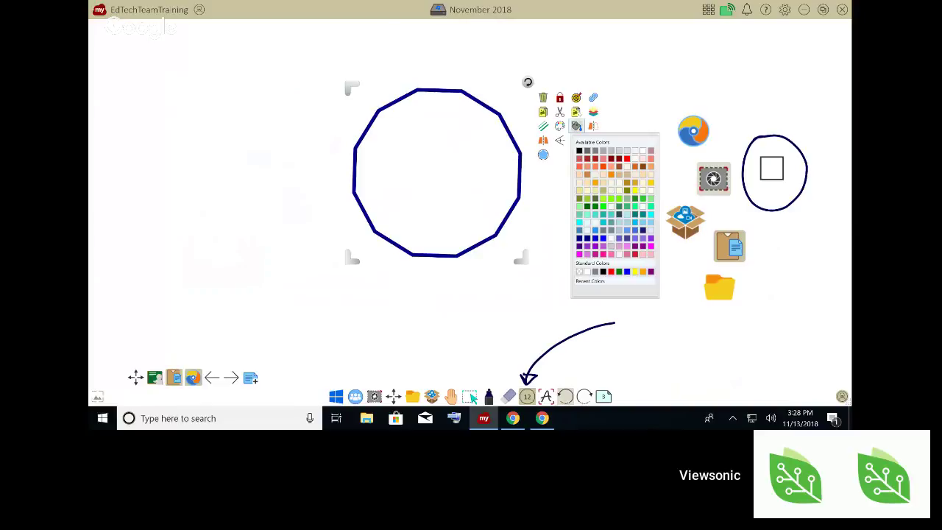
{"action": "left_click", "coordinate": [603, 199]}
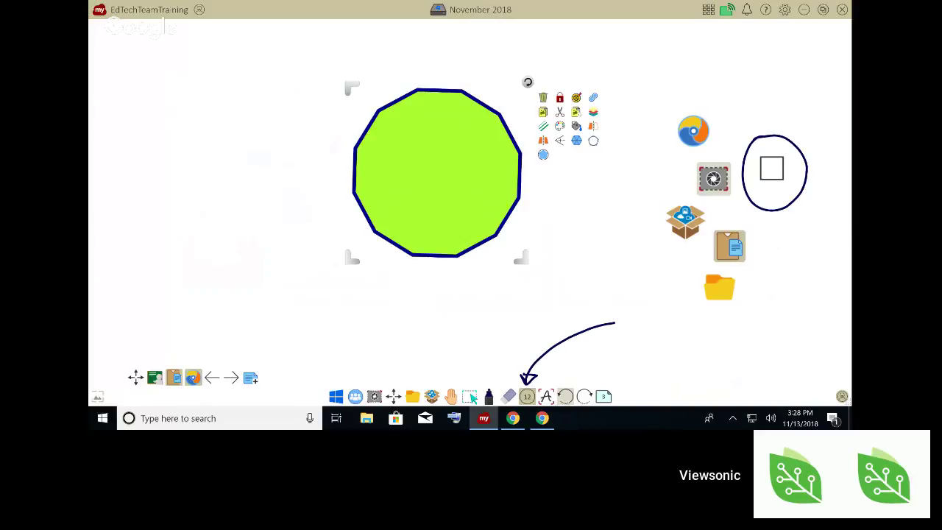
{"action": "left_click", "coordinate": [542, 98]}
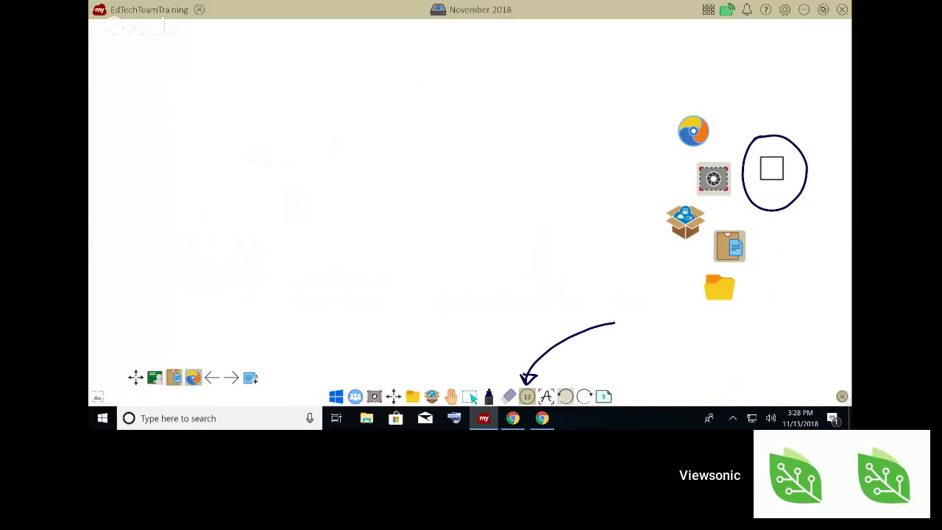
Open the shape options again.
{"action": "left_click", "coordinate": [526, 396]}
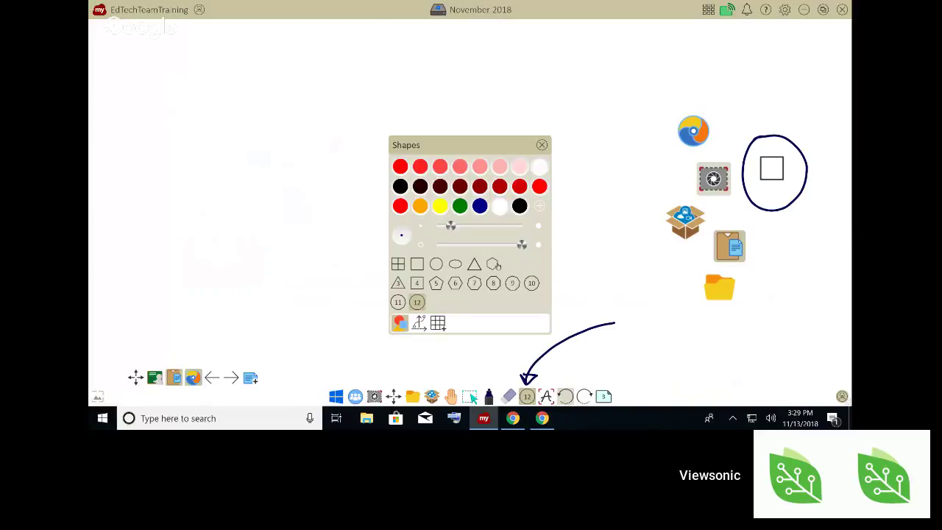
{"action": "left_click", "coordinate": [437, 323]}
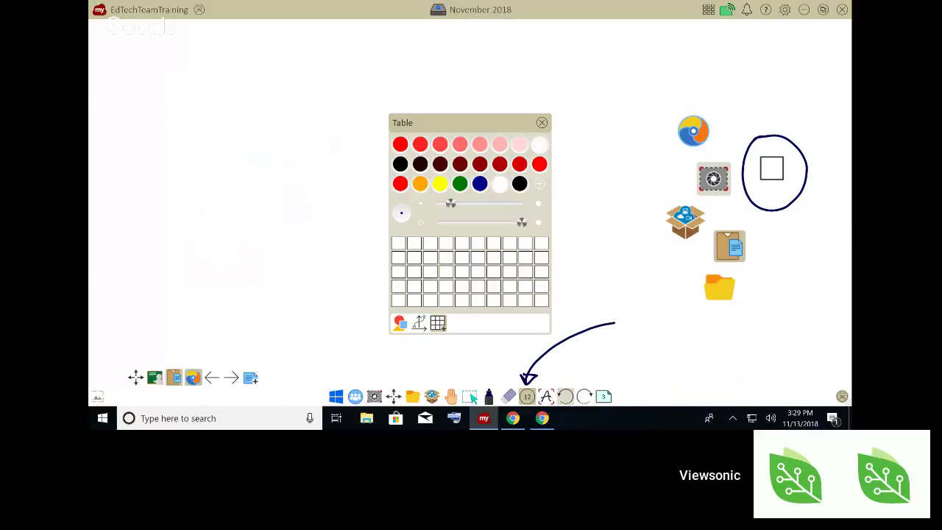
{"action": "left_click", "coordinate": [432, 300]}
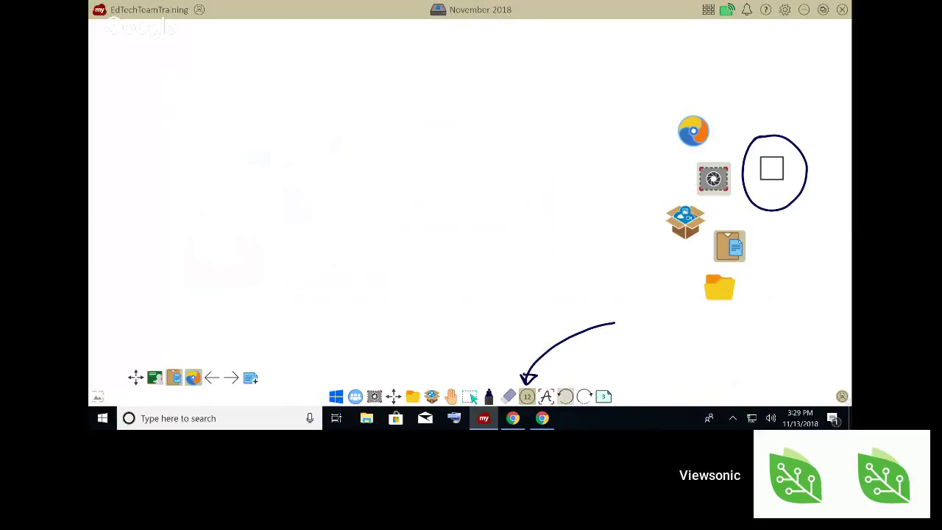
{"action": "mouse_move", "coordinate": [206, 82]}
{"action": "left_mouse_down"}
{"action": "mouse_move", "coordinate": [330, 185]}
{"action": "mouse_move", "coordinate": [246, 130]}
{"action": "left_mouse_up"}
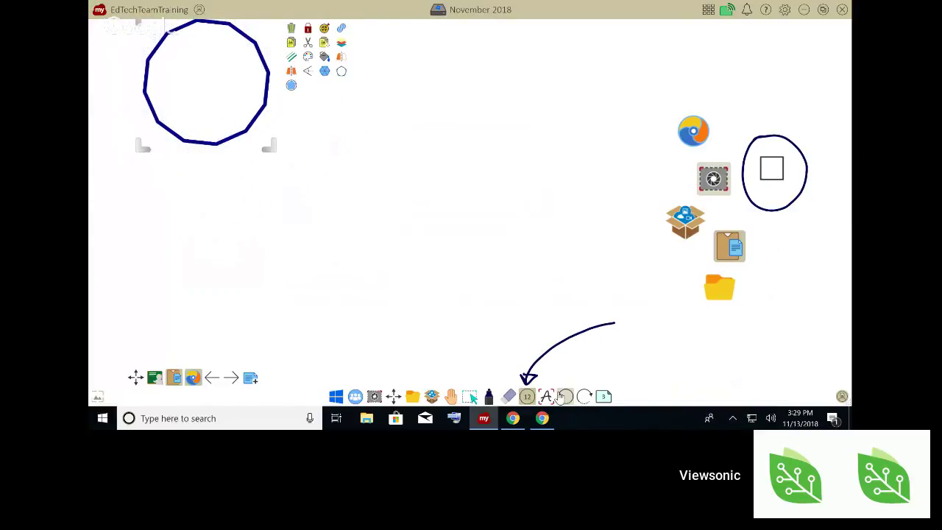
{"action": "left_click", "coordinate": [564, 397]}
Insert a black-lined table of three columns by five rows and move it to the upper-left area of the canvas.
{"action": "left_click", "coordinate": [527, 397]}
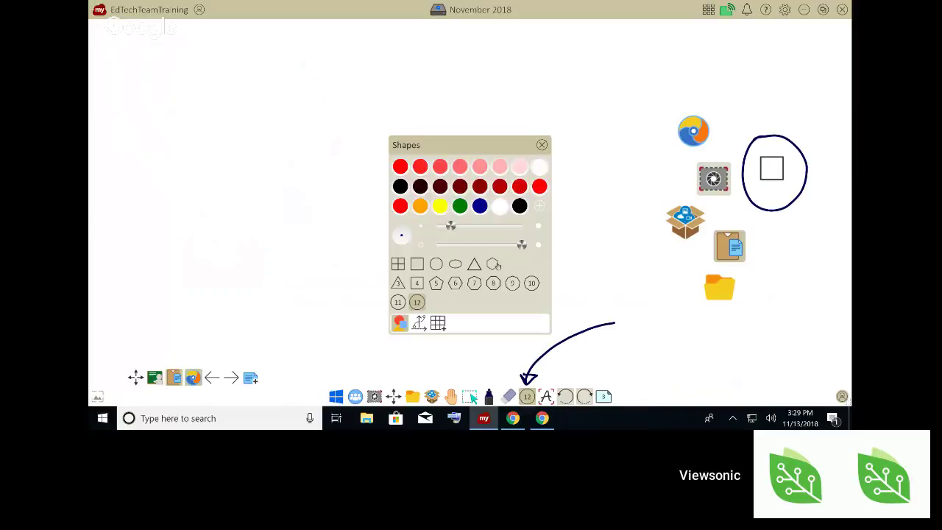
{"action": "left_click", "coordinate": [437, 323]}
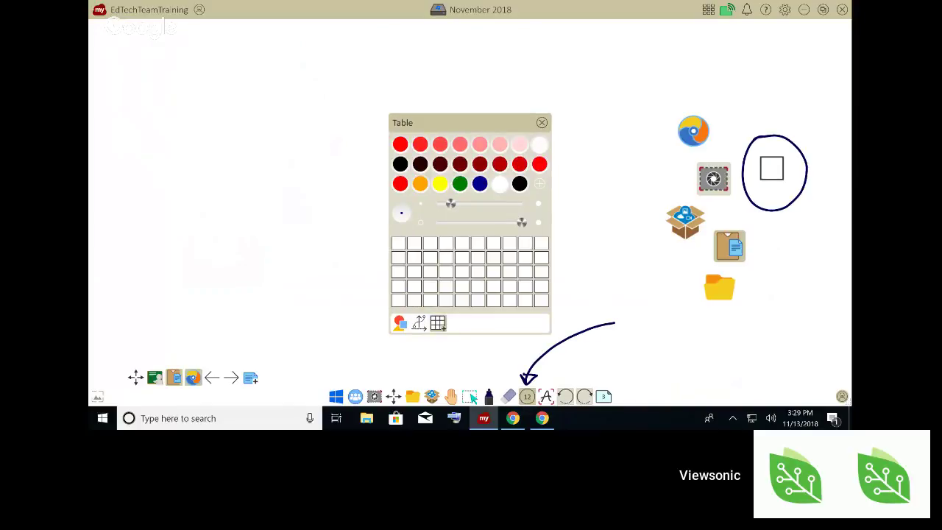
{"action": "left_click", "coordinate": [520, 184]}
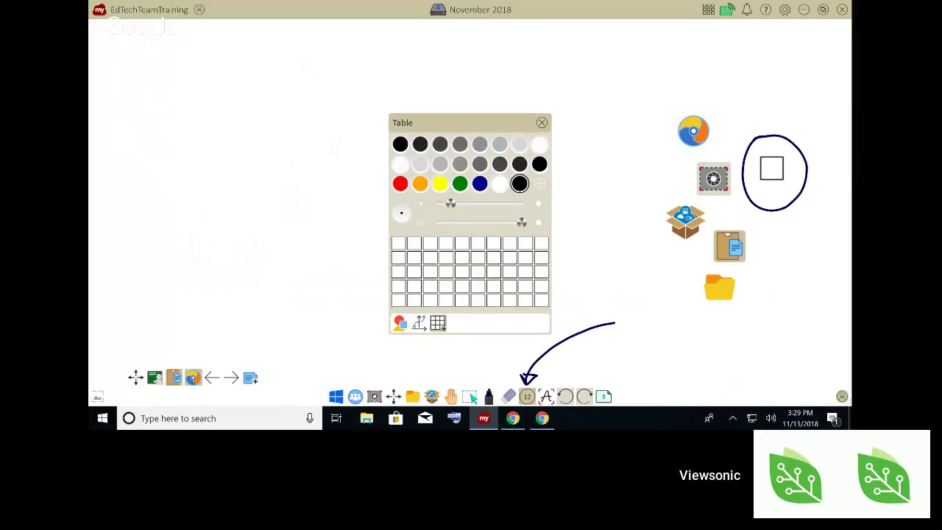
{"action": "left_click_drag", "start_coordinate": [398, 243], "coordinate": [429, 299]}
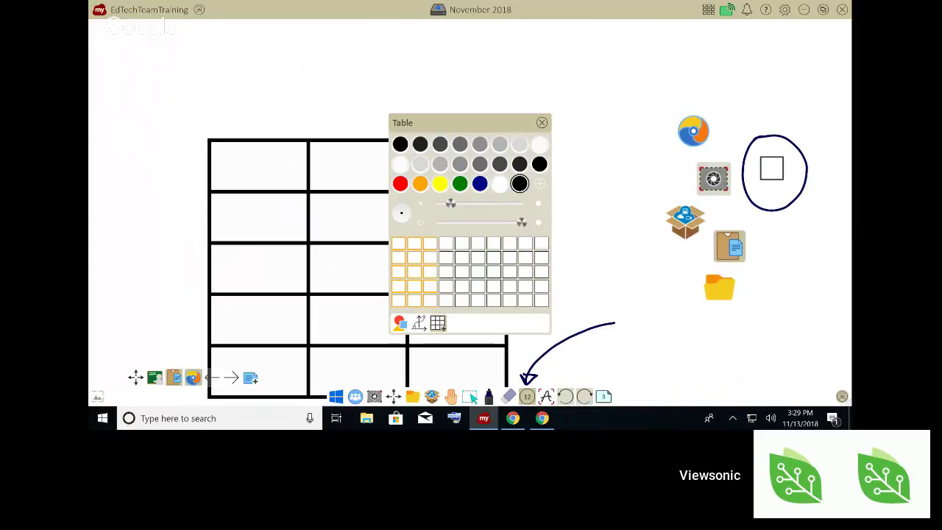
{"action": "left_click_drag", "start_coordinate": [430, 299], "coordinate": [430, 299]}
{"action": "left_click_drag", "start_coordinate": [357, 268], "coordinate": [281, 177]}
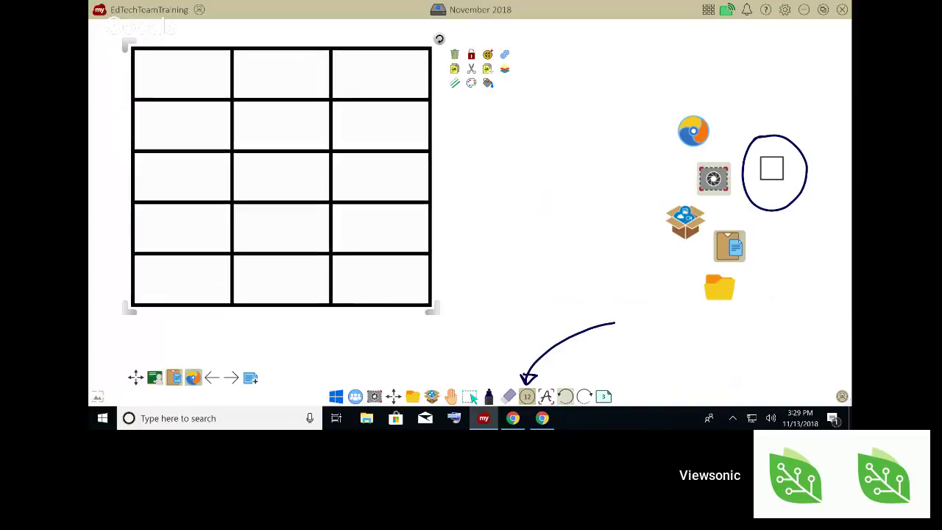
{"action": "left_click", "coordinate": [817, 310]}
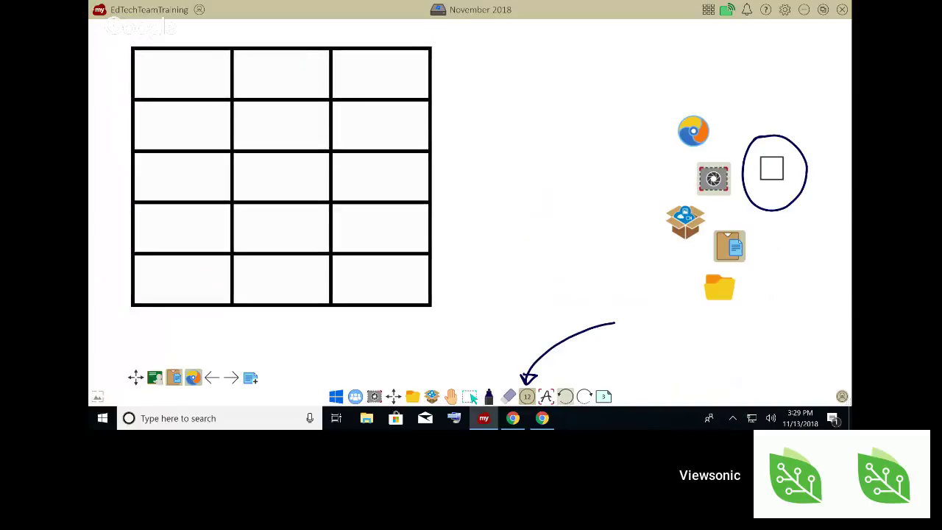
{"action": "right_click", "coordinate": [432, 194]}
{"action": "left_click", "coordinate": [565, 397]}
{"action": "left_click", "coordinate": [527, 397]}
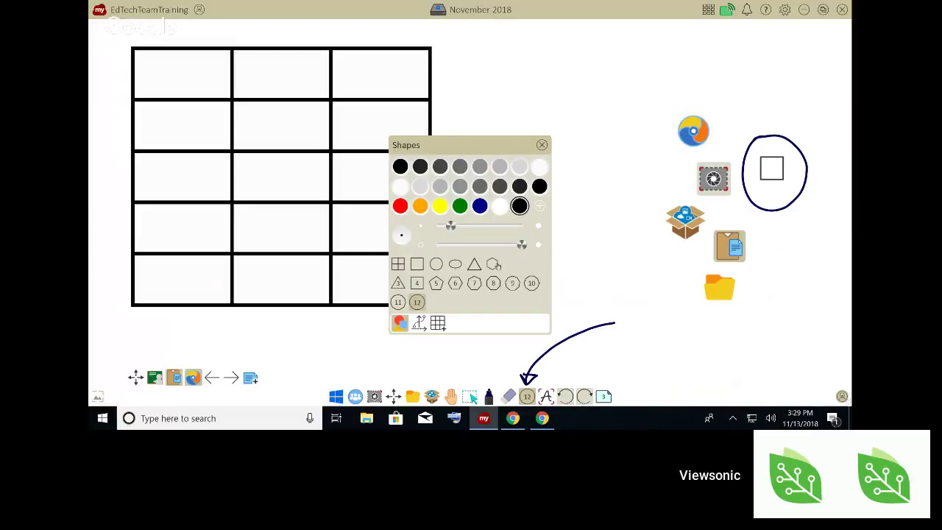
Widen the table's last column and shift the whole table slightly toward the canvas centre.
{"action": "left_click", "coordinate": [469, 396]}
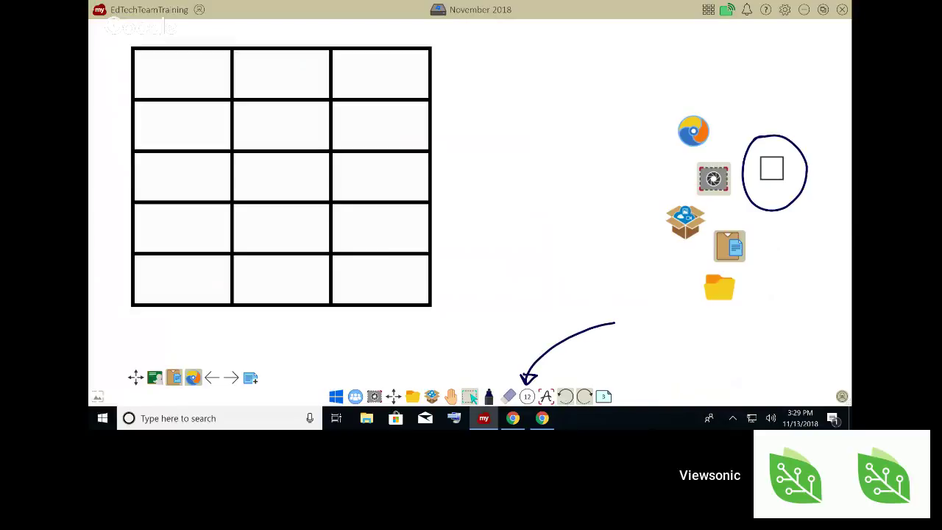
{"action": "left_click_drag", "start_coordinate": [431, 176], "coordinate": [493, 177]}
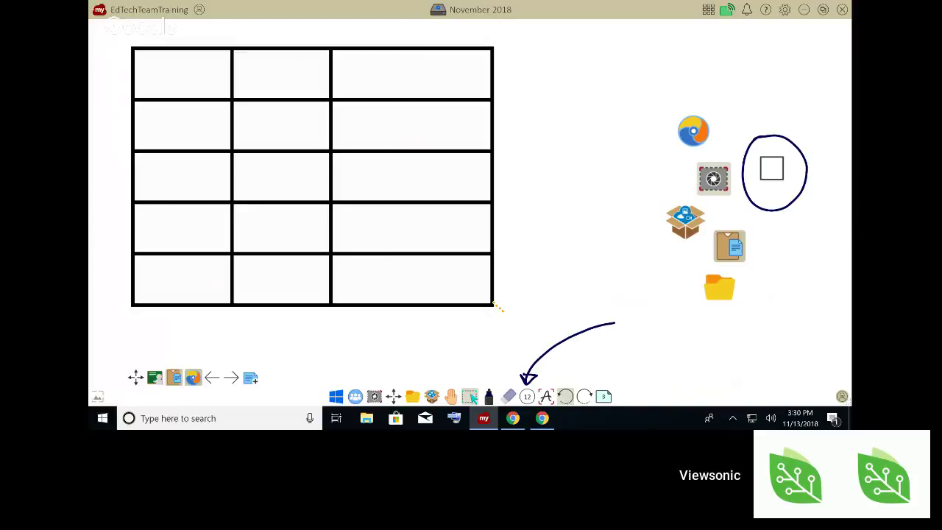
{"action": "left_click", "coordinate": [497, 307]}
{"action": "left_click_drag", "start_coordinate": [497, 308], "coordinate": [521, 318]}
{"action": "left_click", "coordinate": [574, 250]}
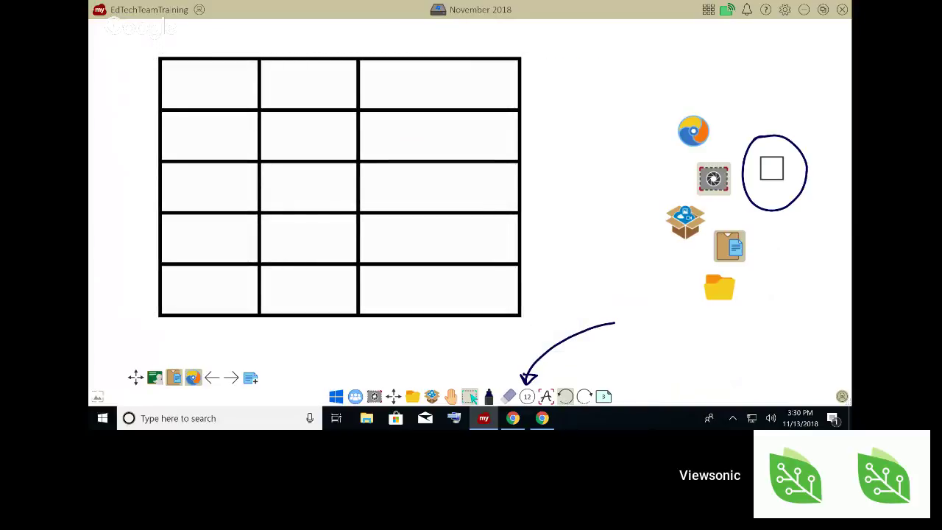
Narrow the table's last column slightly and widen its middle column.
{"action": "mouse_move", "coordinate": [519, 187]}
{"action": "left_mouse_down"}
{"action": "mouse_move", "coordinate": [550, 187]}
{"action": "mouse_move", "coordinate": [504, 187]}
{"action": "mouse_move", "coordinate": [598, 186]}
{"action": "mouse_move", "coordinate": [506, 188]}
{"action": "left_mouse_up"}
{"action": "mouse_move", "coordinate": [358, 187]}
{"action": "left_mouse_down"}
{"action": "mouse_move", "coordinate": [393, 188]}
{"action": "mouse_move", "coordinate": [368, 188]}
{"action": "left_mouse_up"}
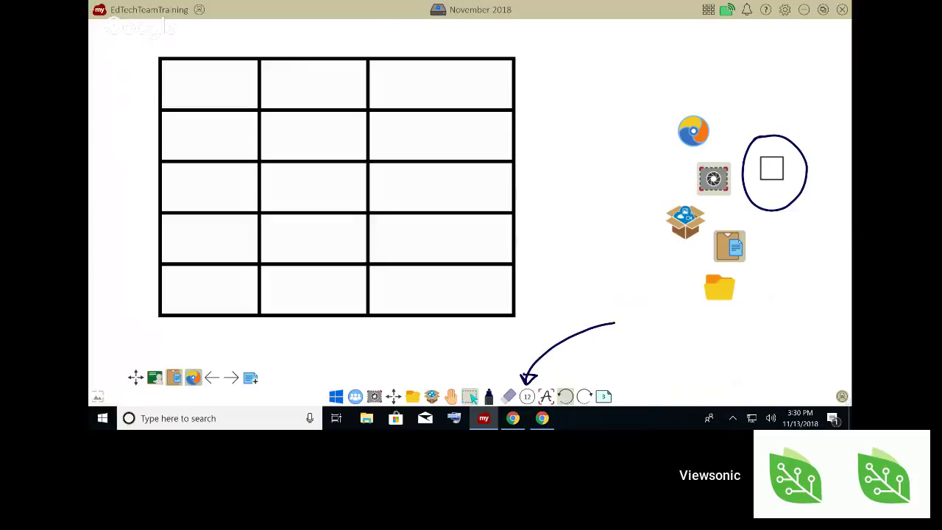
{"action": "left_click", "coordinate": [336, 187]}
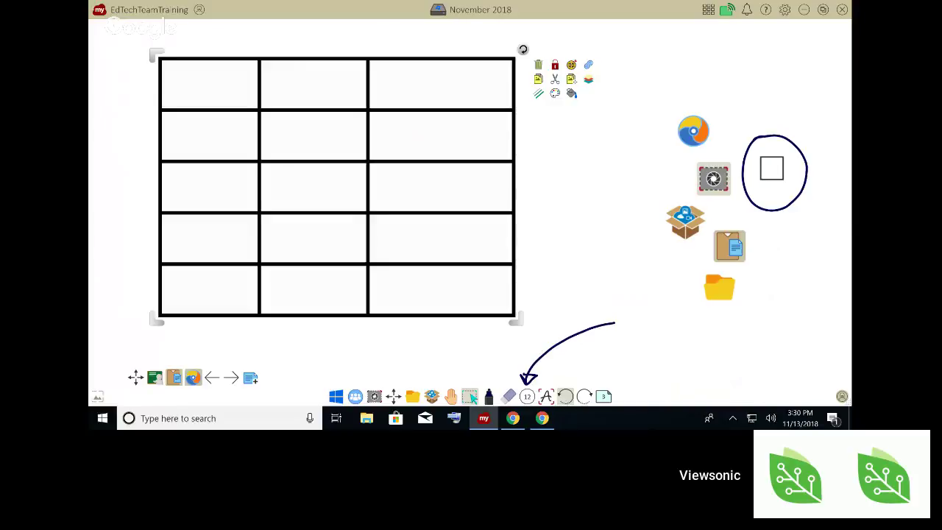
{"action": "left_click", "coordinate": [589, 221]}
Try filling all the table's cells with bright green and undo the fill.
{"action": "right_click", "coordinate": [480, 88]}
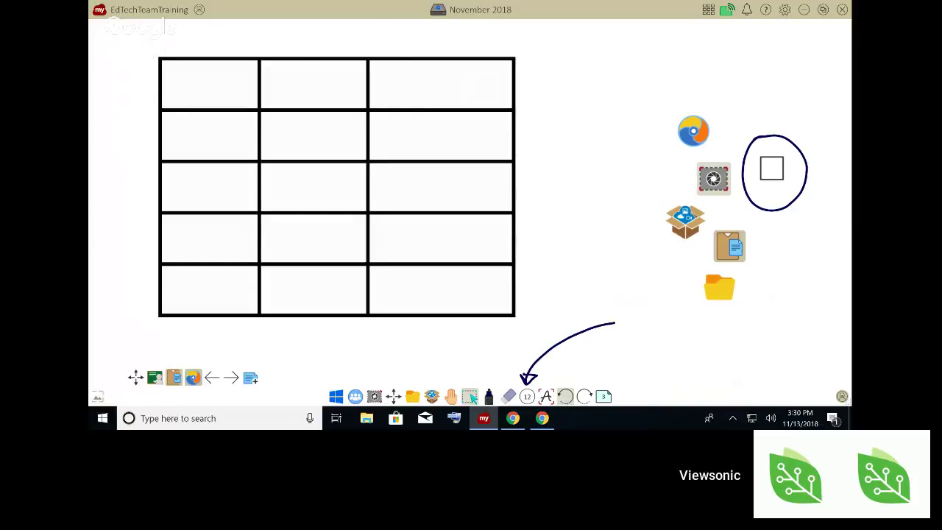
{"action": "left_click", "coordinate": [513, 225]}
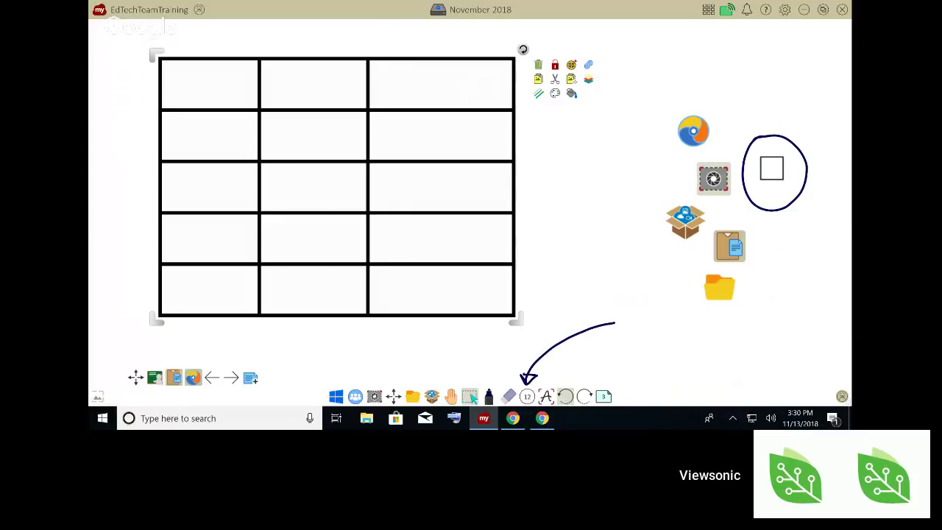
{"action": "left_click", "coordinate": [571, 93]}
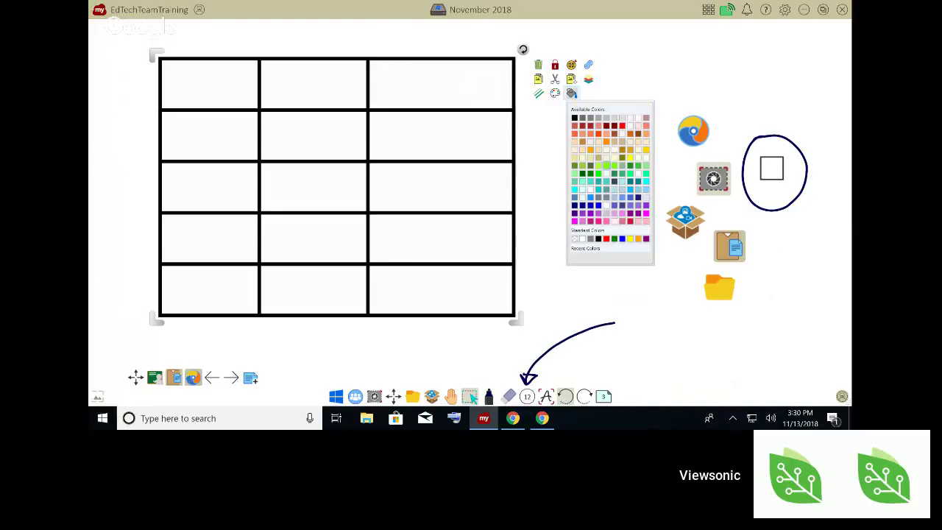
{"action": "left_click", "coordinate": [606, 166]}
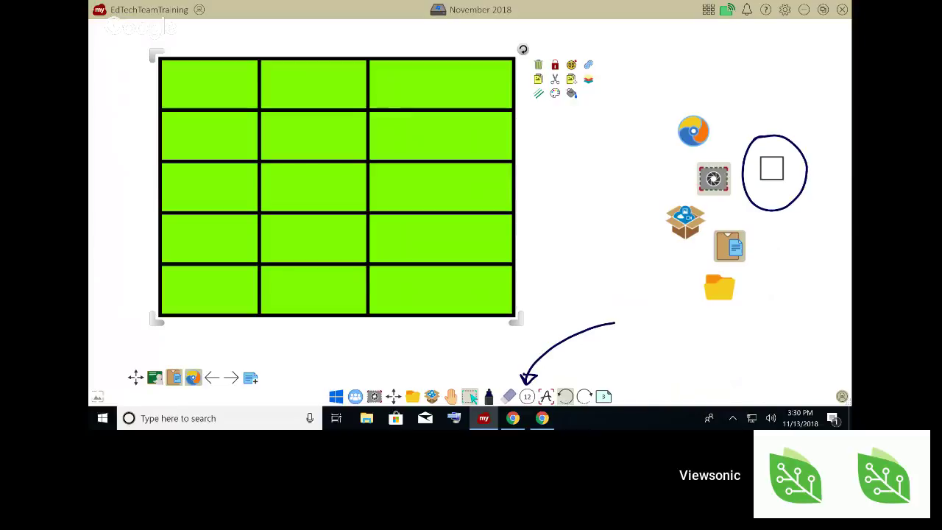
{"action": "left_click", "coordinate": [606, 191]}
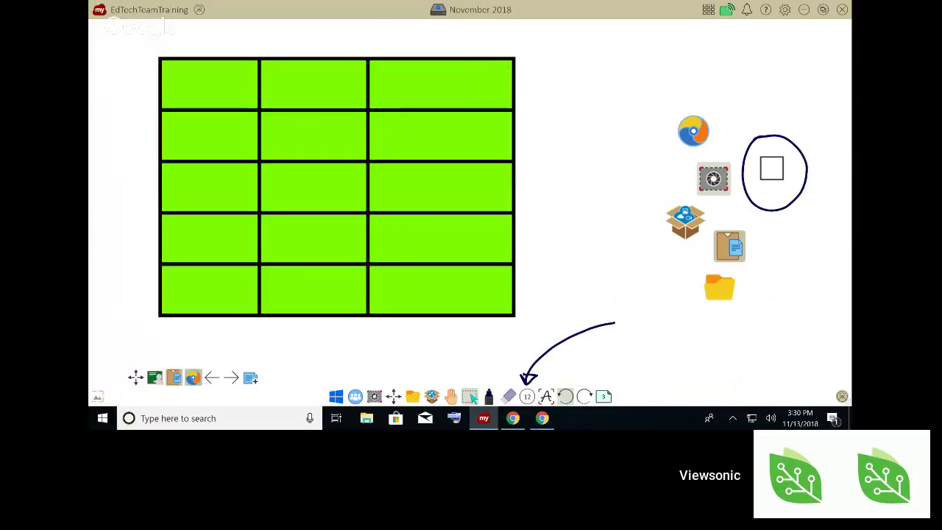
{"action": "left_click", "coordinate": [565, 396]}
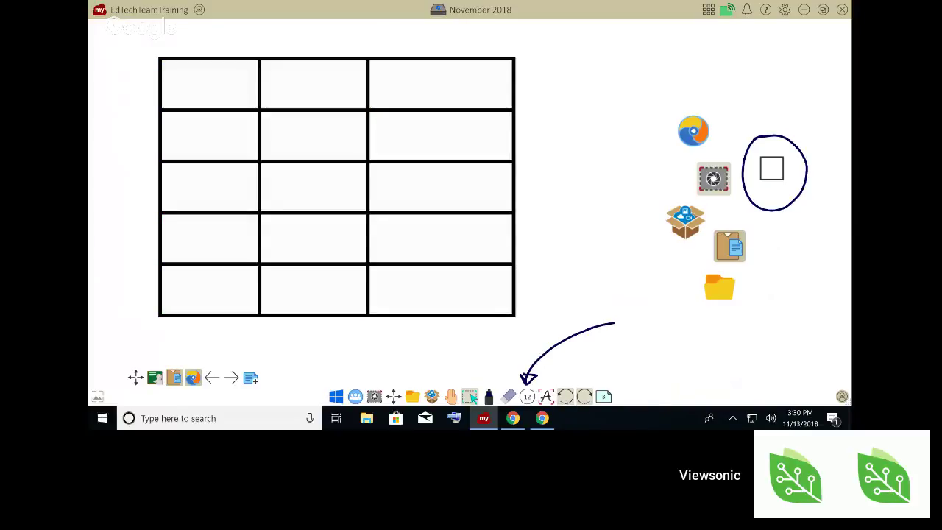
{"action": "left_click", "coordinate": [526, 397]}
{"action": "left_click", "coordinate": [527, 396]}
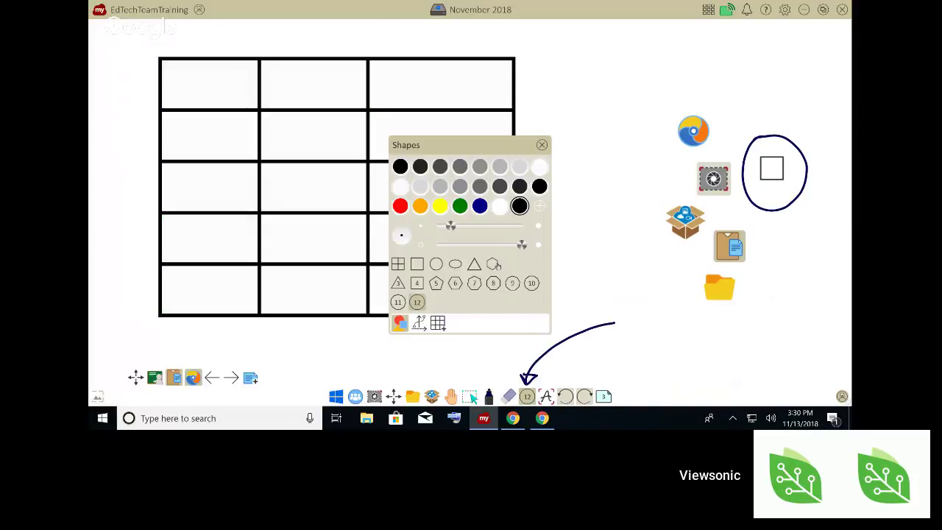
{"action": "left_click", "coordinate": [437, 323]}
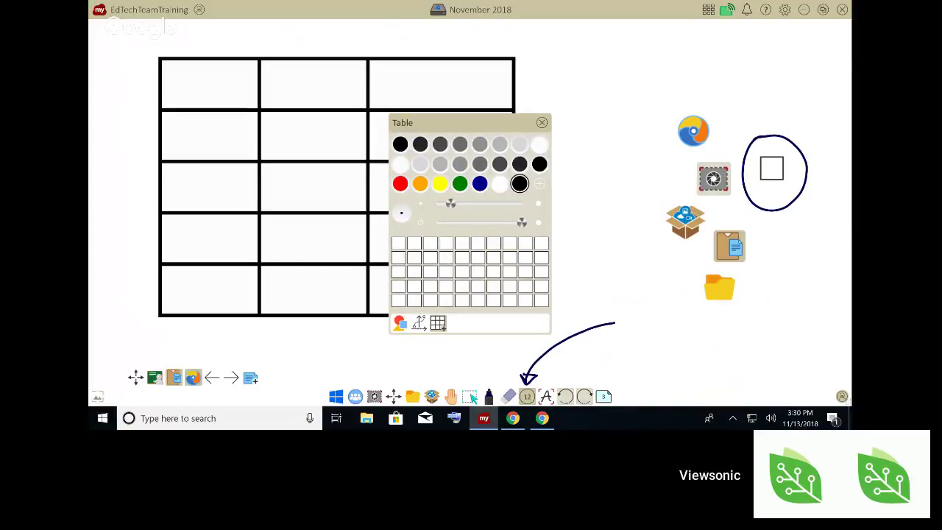
{"action": "left_click", "coordinate": [542, 123]}
Set the shape tool to the plain square.
{"action": "left_click", "coordinate": [527, 396]}
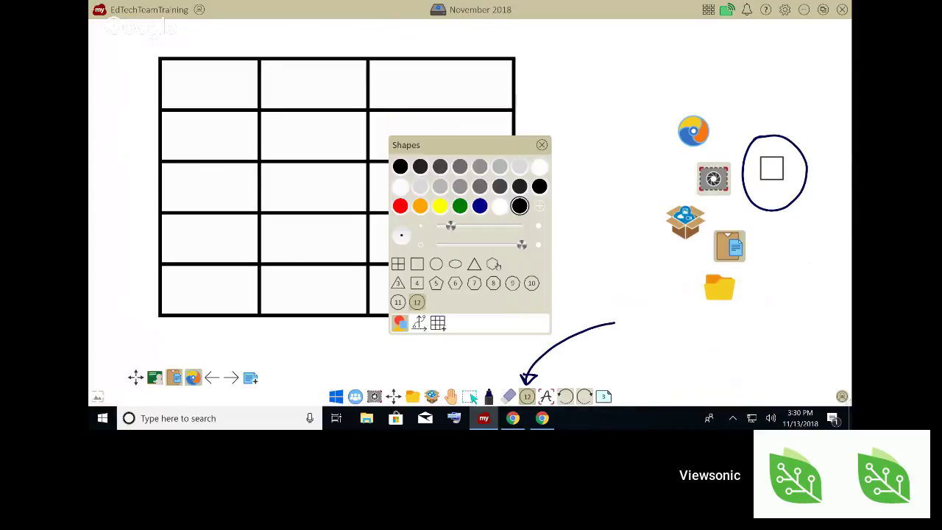
{"action": "left_click", "coordinate": [398, 264]}
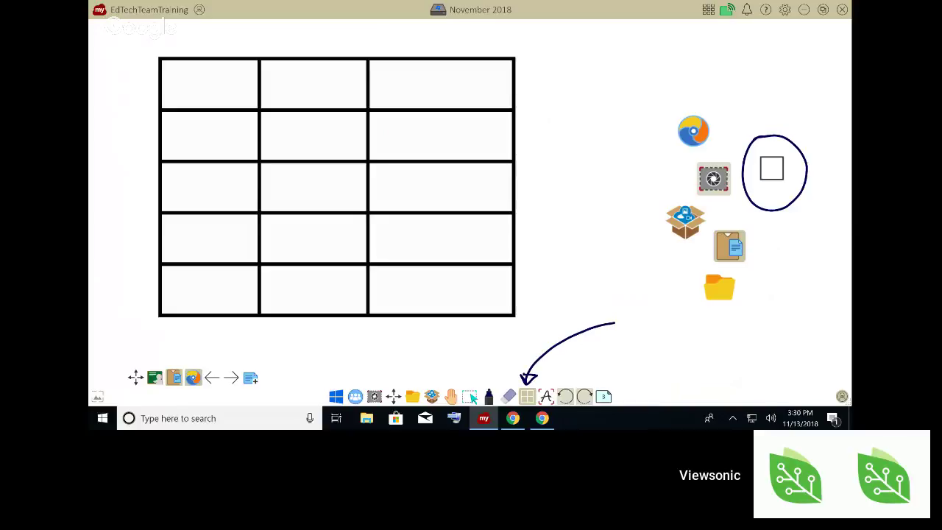
{"action": "left_click", "coordinate": [527, 397]}
{"action": "left_click", "coordinate": [418, 264]}
{"action": "left_click", "coordinate": [527, 397]}
{"action": "left_click", "coordinate": [526, 397]}
Widen the table's last column with the selection tool and reselect the table.
{"action": "left_click", "coordinate": [470, 397]}
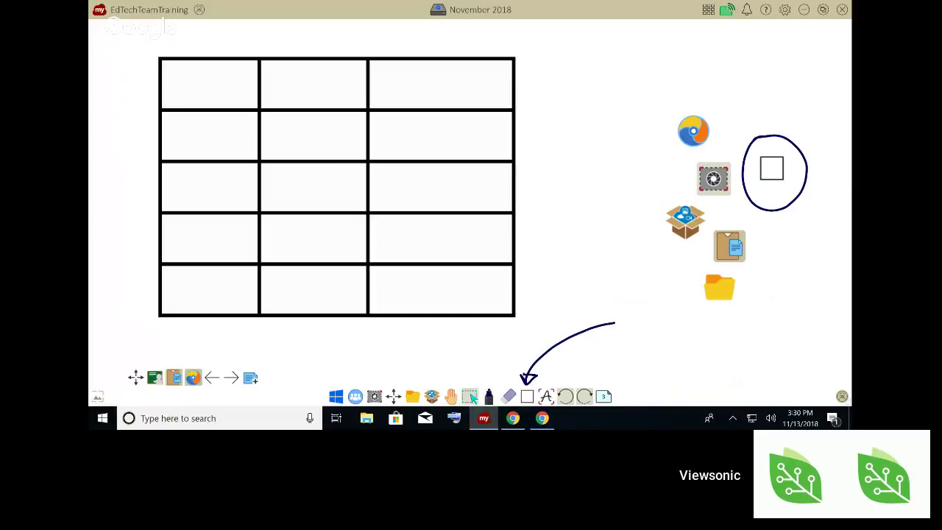
{"action": "left_click_drag", "start_coordinate": [514, 187], "coordinate": [546, 187]}
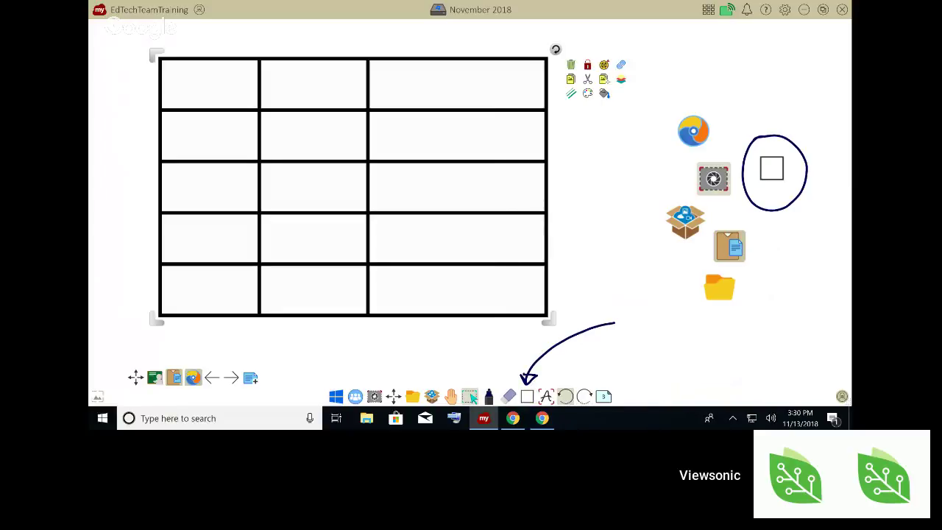
{"action": "left_click", "coordinate": [610, 221]}
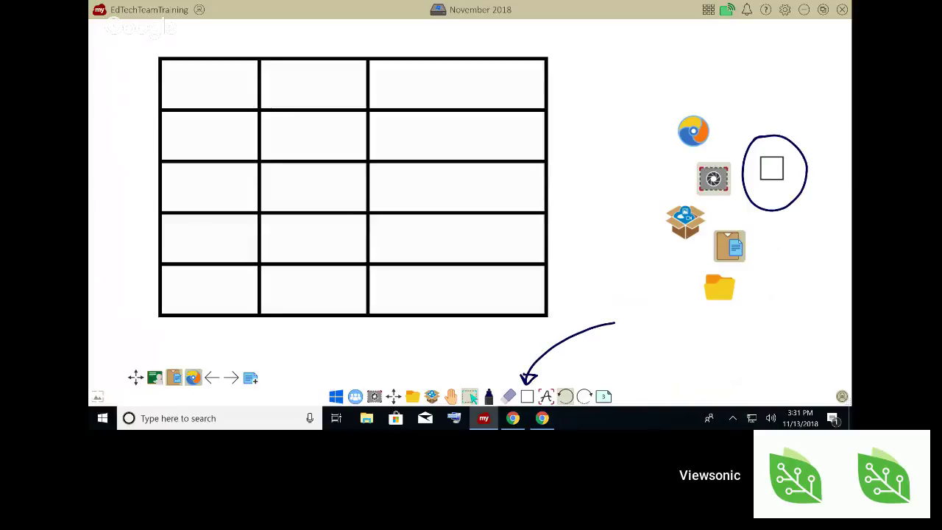
{"action": "left_click", "coordinate": [314, 147]}
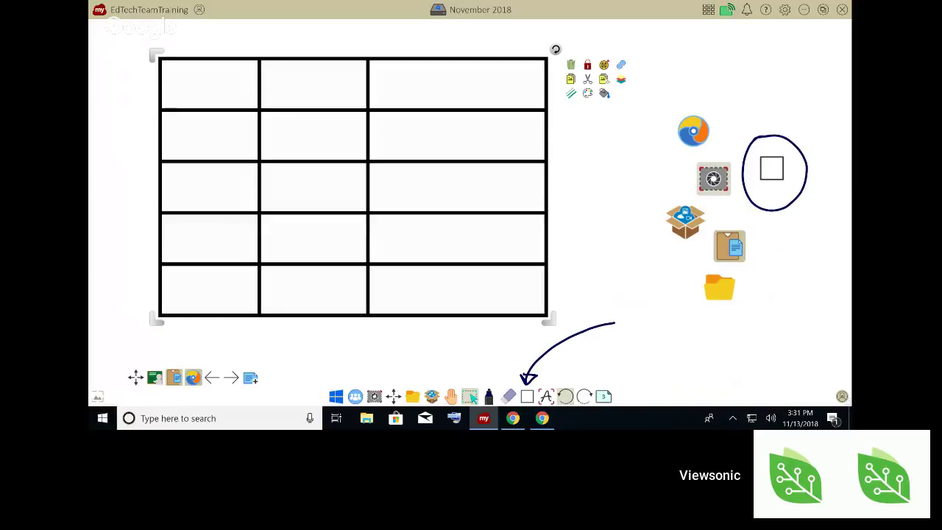
Move the square image from inside the hand-drawn circle into the middle cell of the table's first row.
{"action": "left_click", "coordinate": [771, 168]}
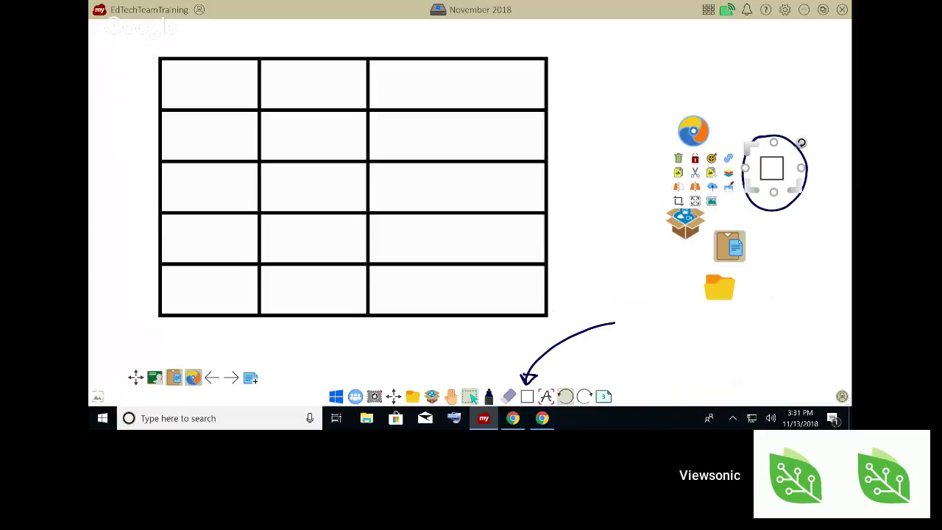
{"action": "left_click_drag", "start_coordinate": [771, 168], "coordinate": [330, 87]}
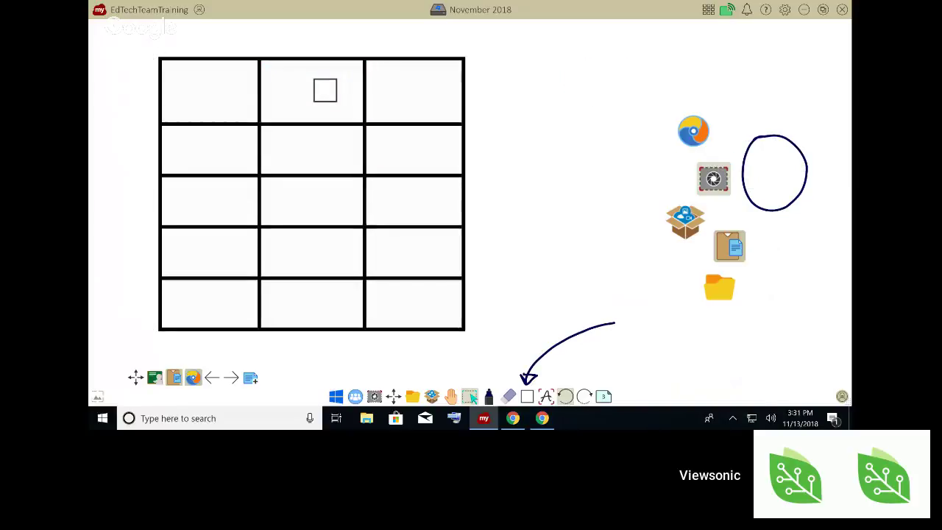
{"action": "left_click", "coordinate": [312, 200]}
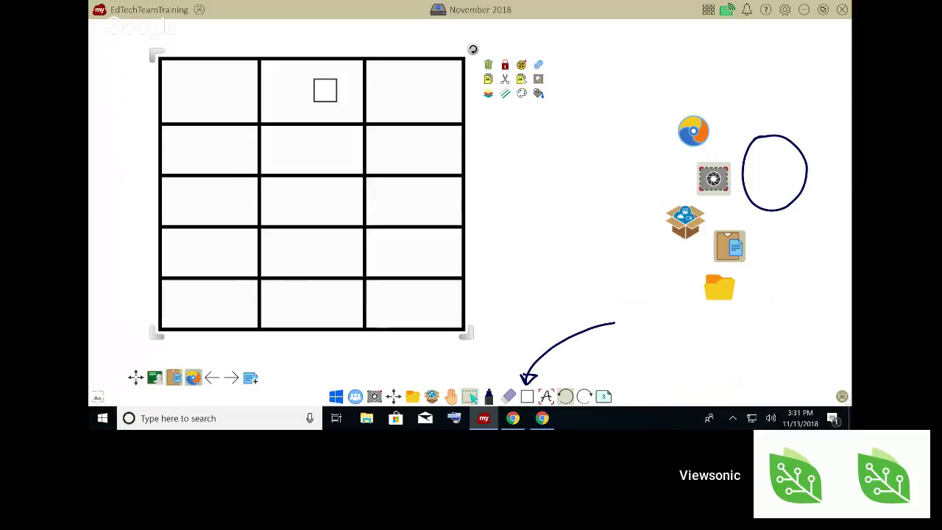
Handwrite "Shape" with the pen in the first cell of the table's top row.
{"action": "left_click", "coordinate": [488, 397]}
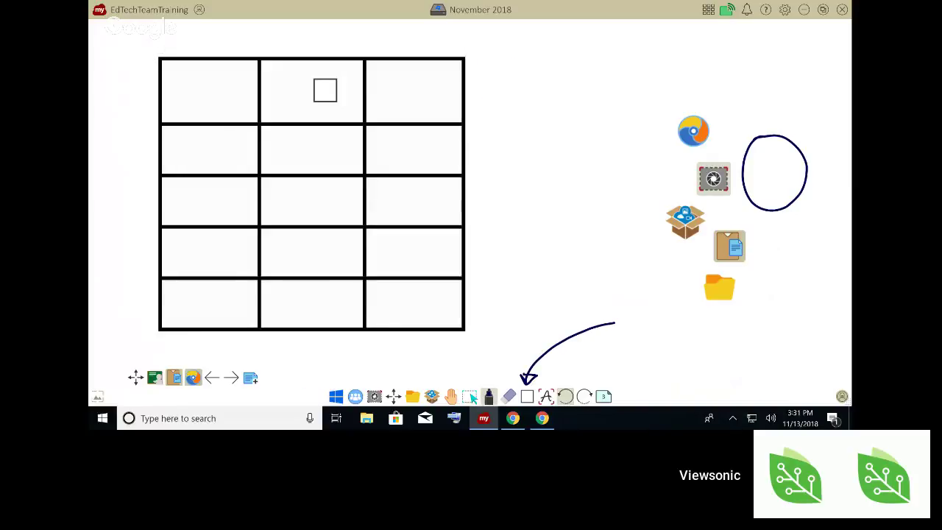
{"action": "mouse_move", "coordinate": [190, 79]}
{"action": "left_mouse_down"}
{"action": "mouse_move", "coordinate": [177, 109]}
{"action": "mouse_move", "coordinate": [245, 107]}
{"action": "mouse_move", "coordinate": [237, 101]}
{"action": "mouse_move", "coordinate": [258, 87]}
{"action": "left_mouse_up"}
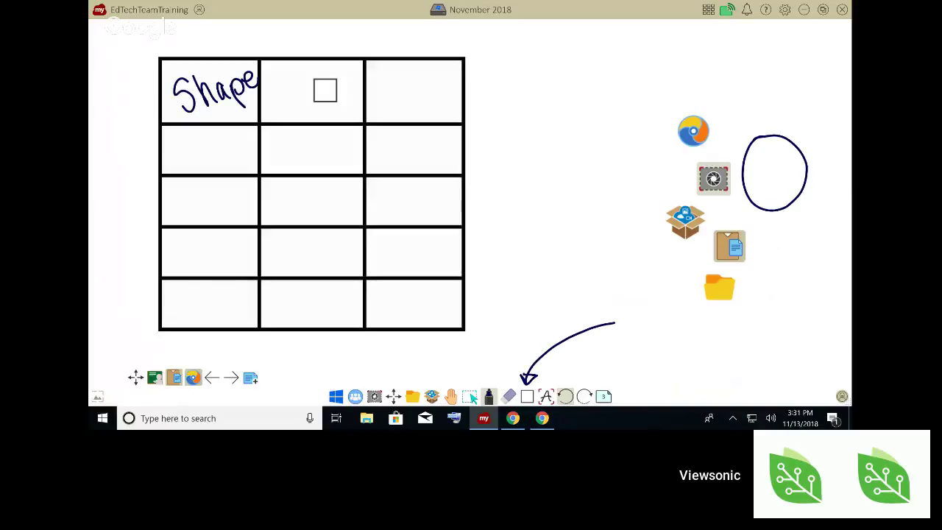
Browse the shape tool's line and table options and return to its shape options.
{"action": "left_click", "coordinate": [527, 395]}
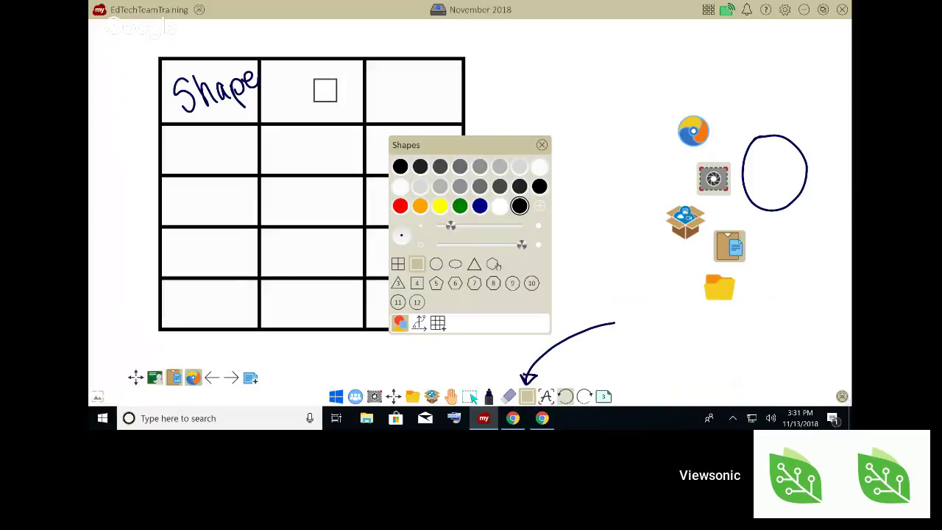
{"action": "left_click", "coordinate": [419, 323]}
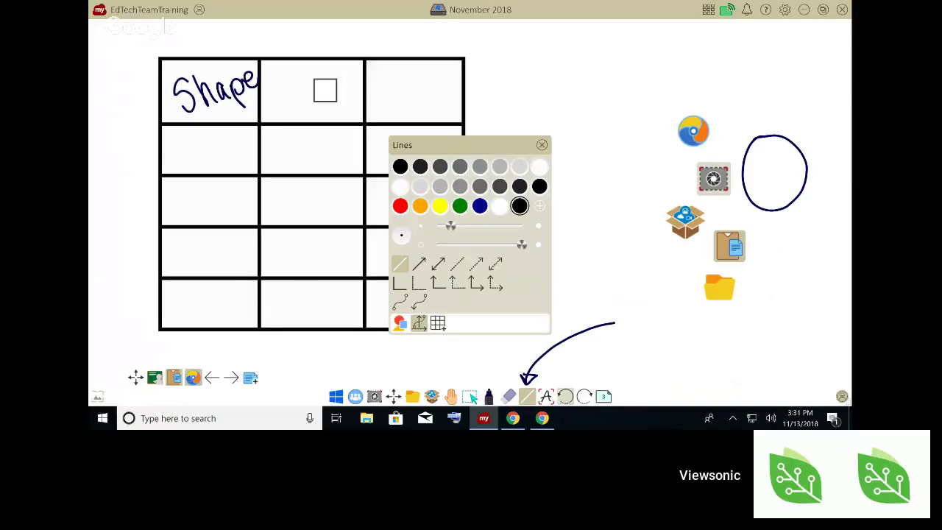
{"action": "left_click", "coordinate": [438, 323]}
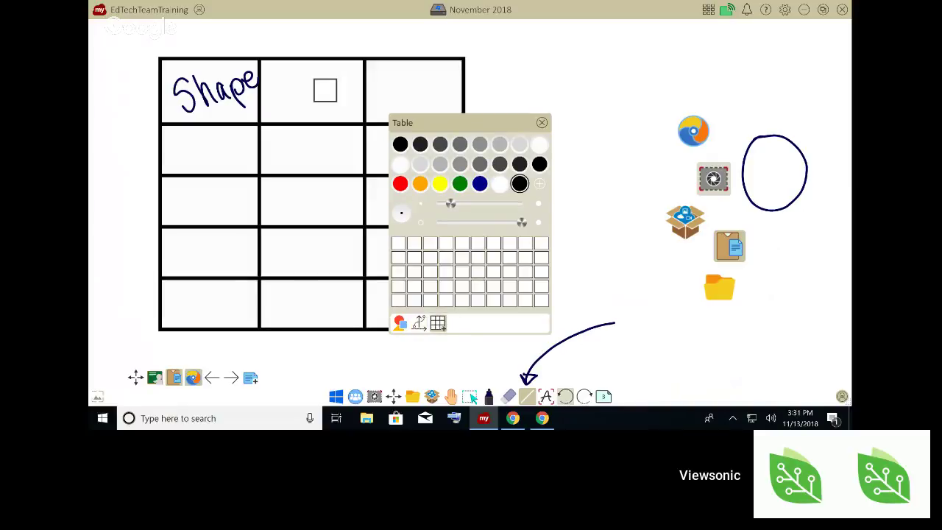
{"action": "left_click", "coordinate": [399, 323]}
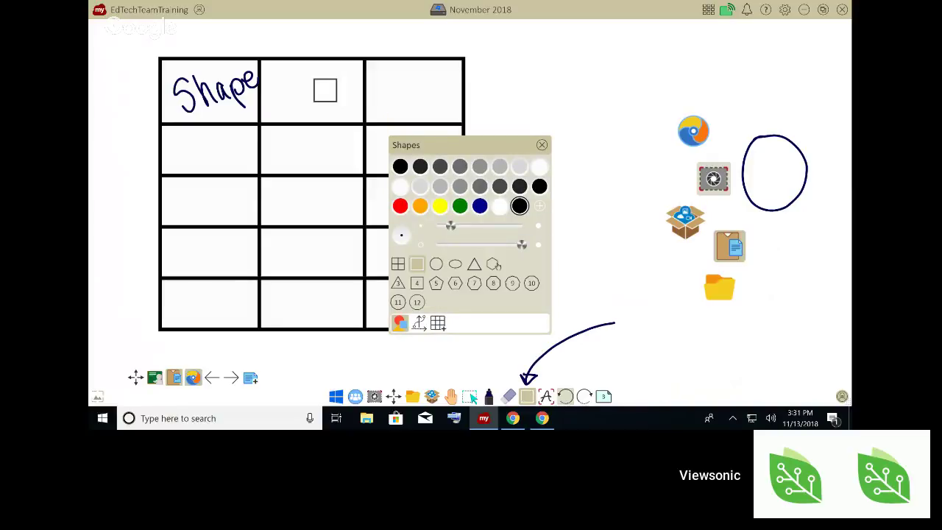
Set the shape tool to hand-drawn shape recognition and try sketching a shape in the blank area beside the table.
{"action": "left_click", "coordinate": [493, 263]}
{"action": "mouse_move", "coordinate": [550, 277]}
{"action": "left_mouse_down"}
{"action": "mouse_move", "coordinate": [633, 188]}
{"action": "mouse_move", "coordinate": [567, 145]}
{"action": "mouse_move", "coordinate": [512, 223]}
{"action": "left_mouse_up"}
{"action": "mouse_move", "coordinate": [524, 164]}
{"action": "left_mouse_down"}
{"action": "mouse_move", "coordinate": [488, 253]}
{"action": "mouse_move", "coordinate": [548, 309]}
{"action": "mouse_move", "coordinate": [617, 246]}
{"action": "mouse_move", "coordinate": [652, 130]}
{"action": "mouse_move", "coordinate": [567, 81]}
{"action": "mouse_move", "coordinate": [524, 164]}
{"action": "left_mouse_up"}
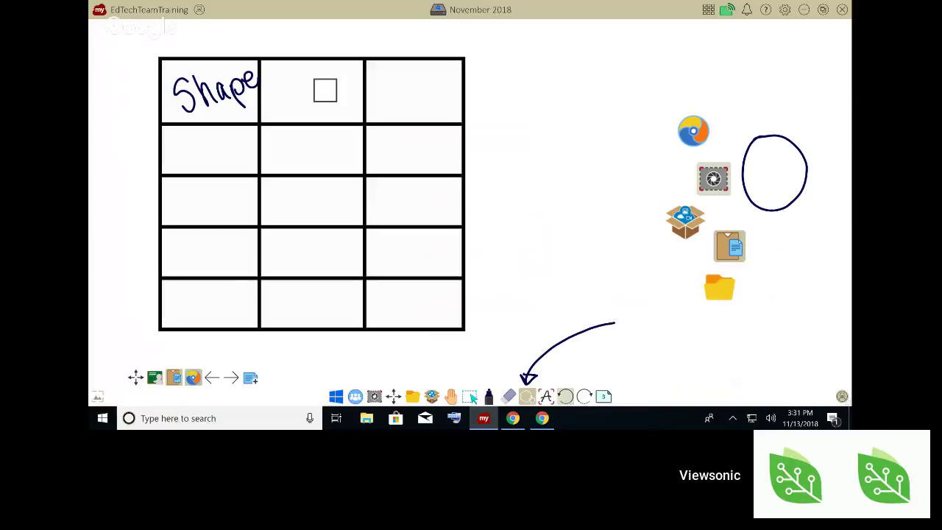
{"action": "mouse_move", "coordinate": [553, 210]}
{"action": "left_mouse_down"}
{"action": "mouse_move", "coordinate": [559, 285]}
{"action": "mouse_move", "coordinate": [611, 253]}
{"action": "mouse_move", "coordinate": [550, 129]}
{"action": "mouse_move", "coordinate": [549, 219]}
{"action": "left_mouse_up"}
{"action": "left_click", "coordinate": [527, 397]}
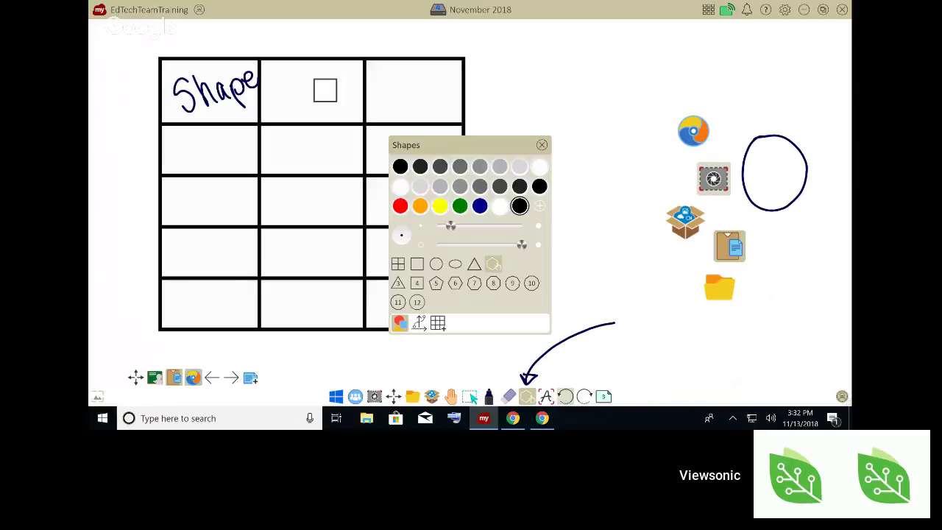
{"action": "key", "text": "Escape"}
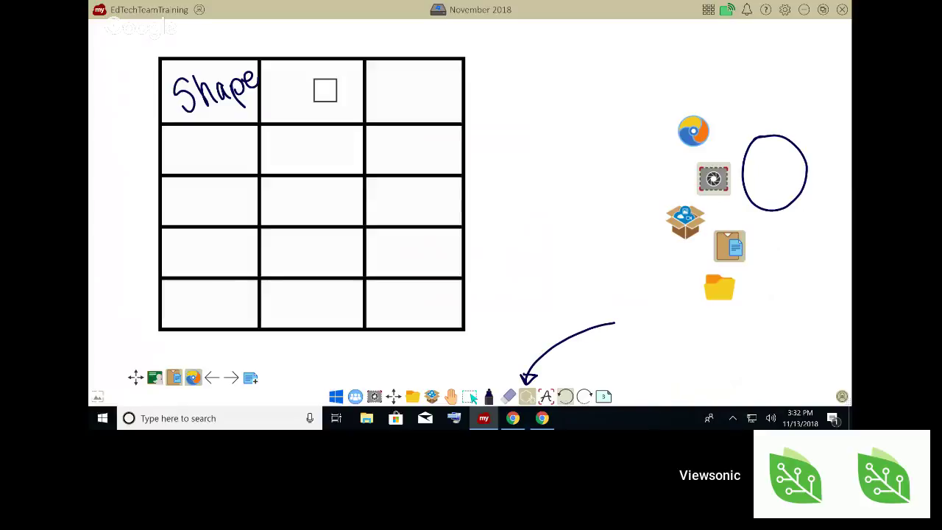
Shift the table slightly to the right and widen its last column to about twice its width.
{"action": "left_click", "coordinate": [489, 397]}
{"action": "left_click", "coordinate": [469, 396]}
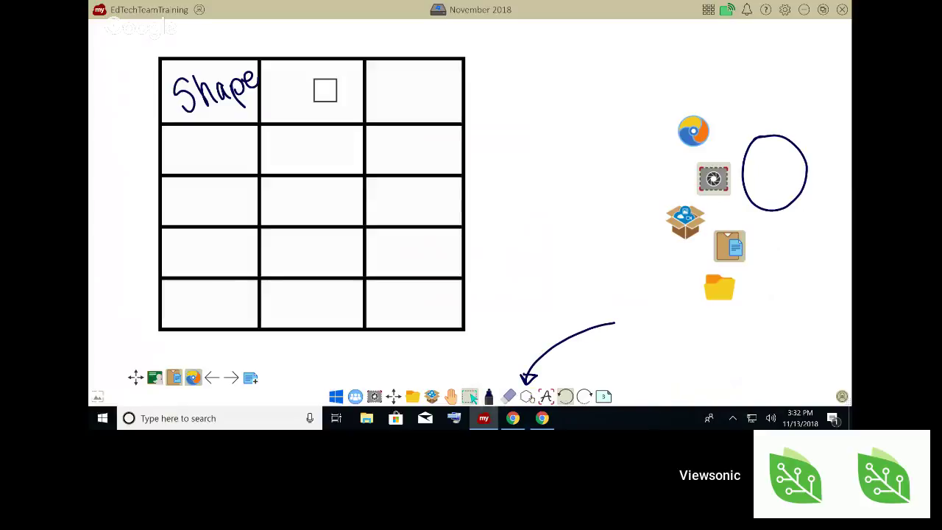
{"action": "left_click", "coordinate": [312, 195]}
{"action": "mouse_move", "coordinate": [312, 194]}
{"action": "left_mouse_down"}
{"action": "mouse_move", "coordinate": [334, 194]}
{"action": "mouse_move", "coordinate": [318, 195]}
{"action": "left_mouse_up"}
{"action": "left_click", "coordinate": [511, 65]}
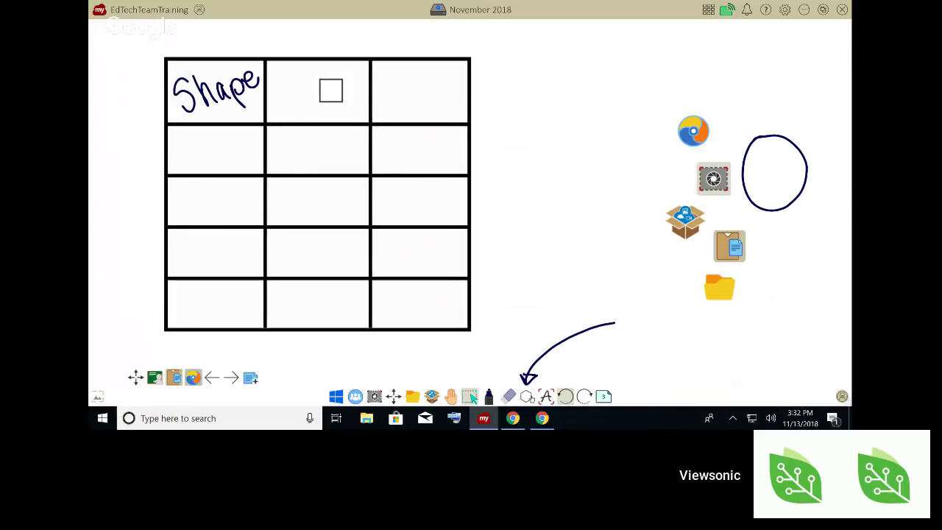
{"action": "left_click_drag", "start_coordinate": [469, 191], "coordinate": [585, 191]}
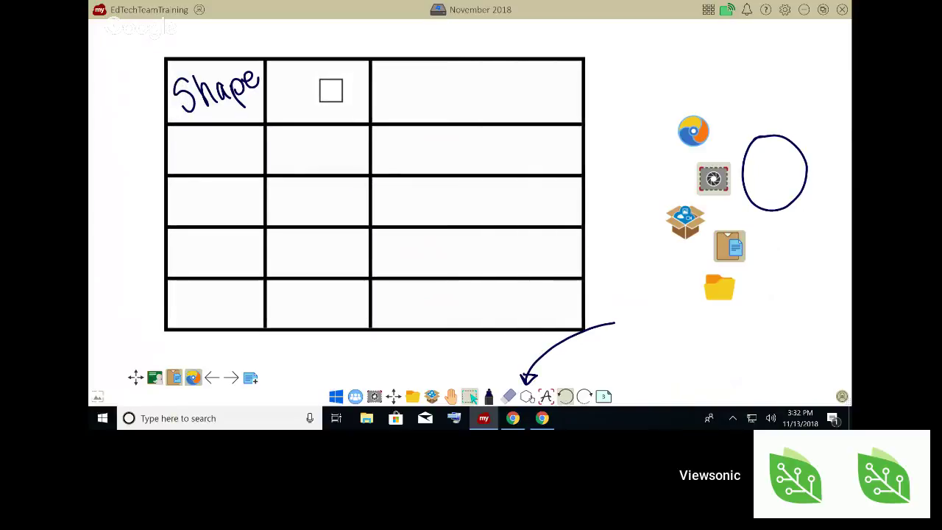
Handwrite "Multifunction shapes & lines" with the pen in the last cell of the table's top row.
{"action": "left_click", "coordinate": [489, 397]}
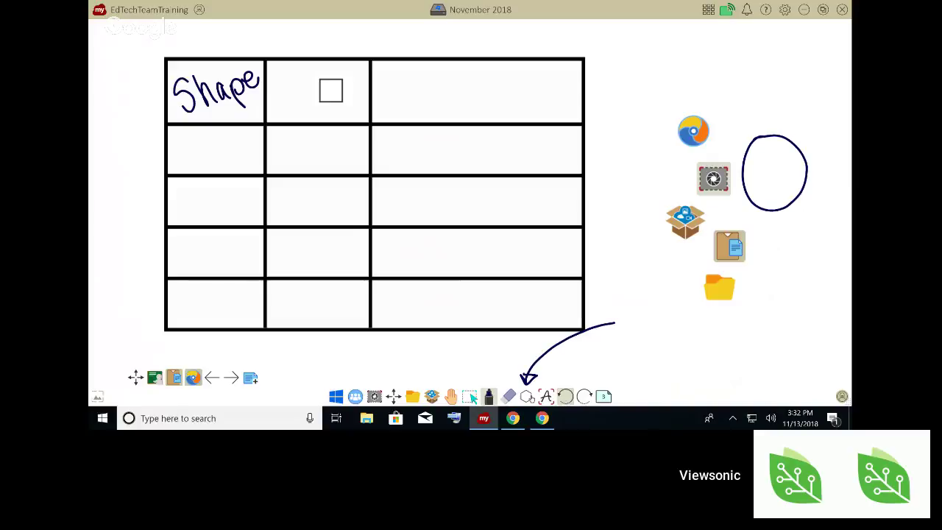
{"action": "mouse_move", "coordinate": [378, 114]}
{"action": "left_mouse_down"}
{"action": "mouse_move", "coordinate": [440, 108]}
{"action": "mouse_move", "coordinate": [455, 81]}
{"action": "mouse_move", "coordinate": [463, 107]}
{"action": "mouse_move", "coordinate": [527, 110]}
{"action": "left_mouse_up"}
{"action": "left_click", "coordinate": [535, 88]}
{"action": "mouse_move", "coordinate": [545, 81]}
{"action": "left_mouse_down"}
{"action": "mouse_move", "coordinate": [543, 109]}
{"action": "mouse_move", "coordinate": [555, 109]}
{"action": "left_mouse_up"}
{"action": "left_click_drag", "start_coordinate": [560, 94], "coordinate": [562, 107]}
{"action": "mouse_move", "coordinate": [565, 93]}
{"action": "left_mouse_down"}
{"action": "mouse_move", "coordinate": [565, 117]}
{"action": "mouse_move", "coordinate": [568, 106]}
{"action": "left_mouse_up"}
{"action": "mouse_move", "coordinate": [571, 102]}
{"action": "left_mouse_down"}
{"action": "mouse_move", "coordinate": [581, 104]}
{"action": "mouse_move", "coordinate": [588, 90]}
{"action": "left_mouse_up"}
{"action": "left_click_drag", "start_coordinate": [589, 90], "coordinate": [593, 107]}
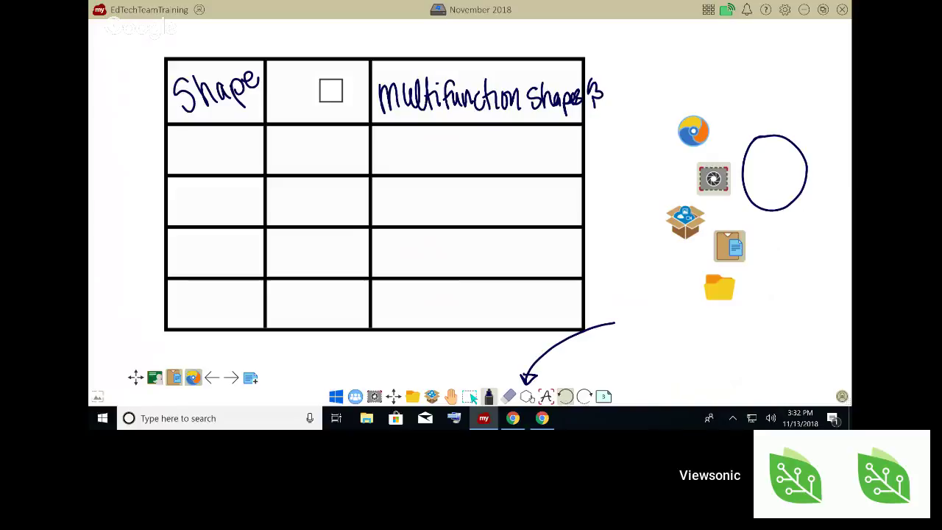
{"action": "left_click_drag", "start_coordinate": [475, 110], "coordinate": [476, 123]}
{"action": "left_click_drag", "start_coordinate": [481, 116], "coordinate": [499, 122]}
{"action": "left_click_drag", "start_coordinate": [497, 115], "coordinate": [518, 124]}
Widen the table's last column to enclose the handwriting and erase the hand-drawn circle beside the icon images.
{"action": "left_click", "coordinate": [471, 397]}
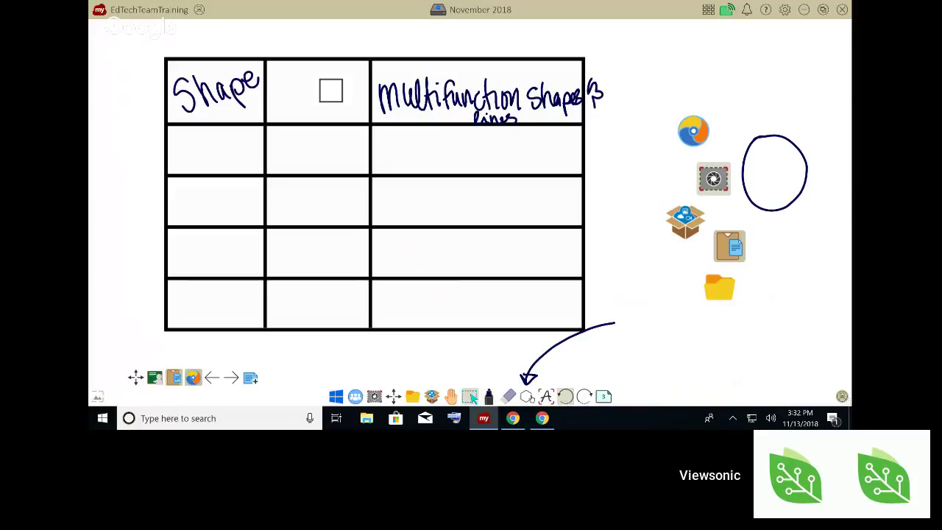
{"action": "left_click_drag", "start_coordinate": [585, 194], "coordinate": [630, 194]}
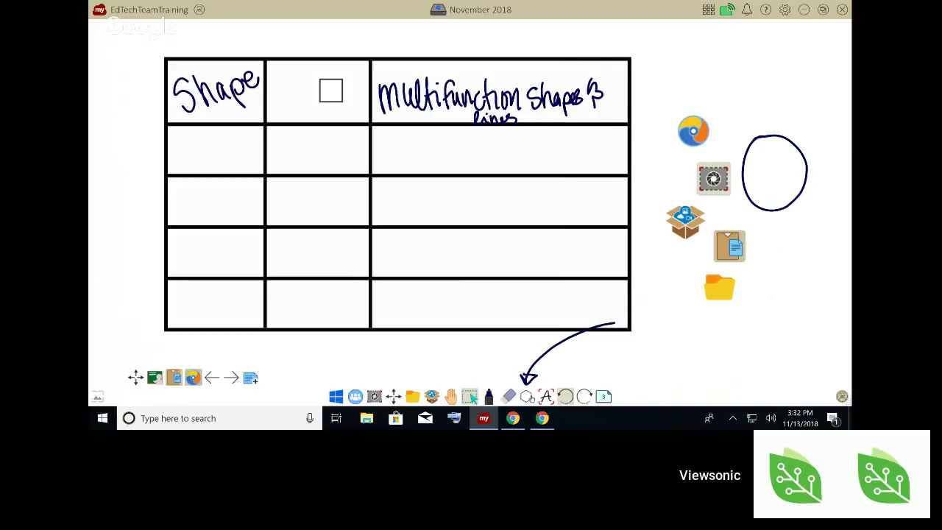
{"action": "left_click", "coordinate": [509, 397]}
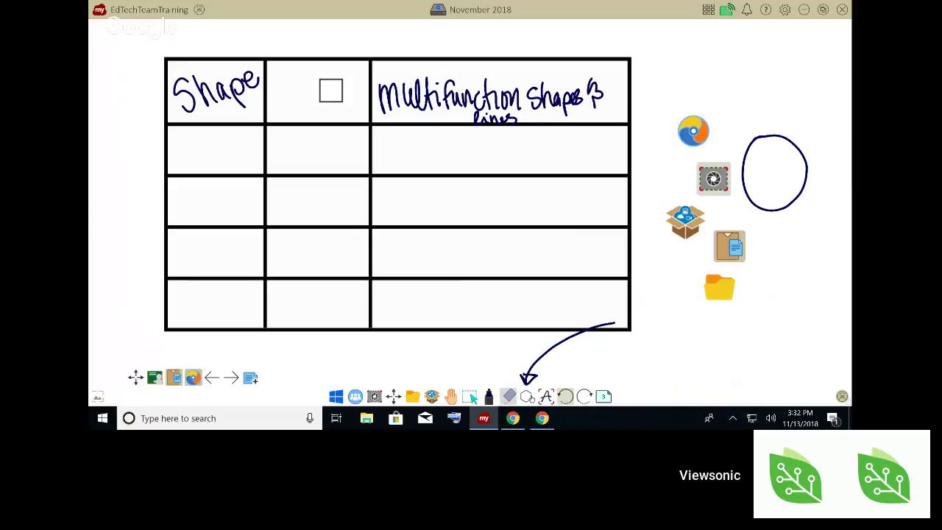
{"action": "mouse_move", "coordinate": [786, 137]}
{"action": "left_mouse_down"}
{"action": "mouse_move", "coordinate": [743, 176]}
{"action": "mouse_move", "coordinate": [777, 211]}
{"action": "mouse_move", "coordinate": [789, 140]}
{"action": "left_mouse_up"}
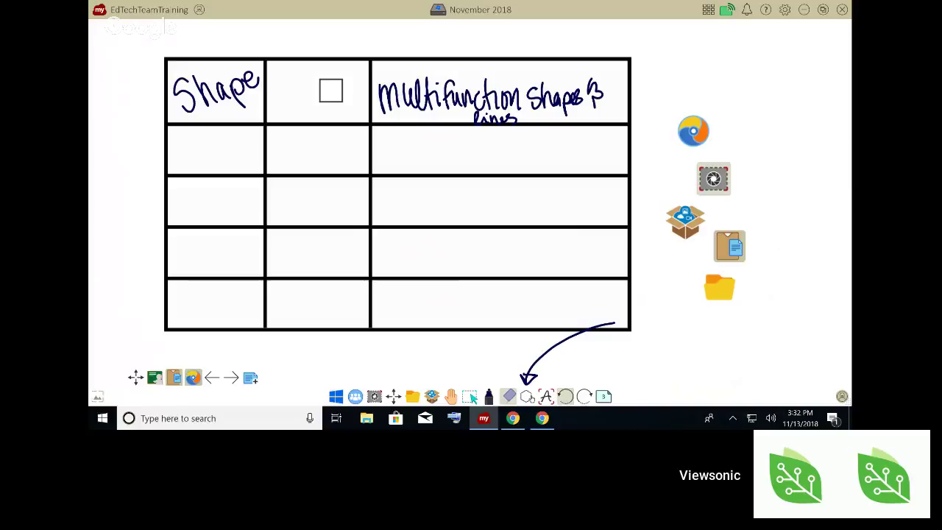
Move the clipboard image into the second row's middle cell and draw a curved arrow pointing to the paste tool.
{"action": "left_click", "coordinate": [471, 397]}
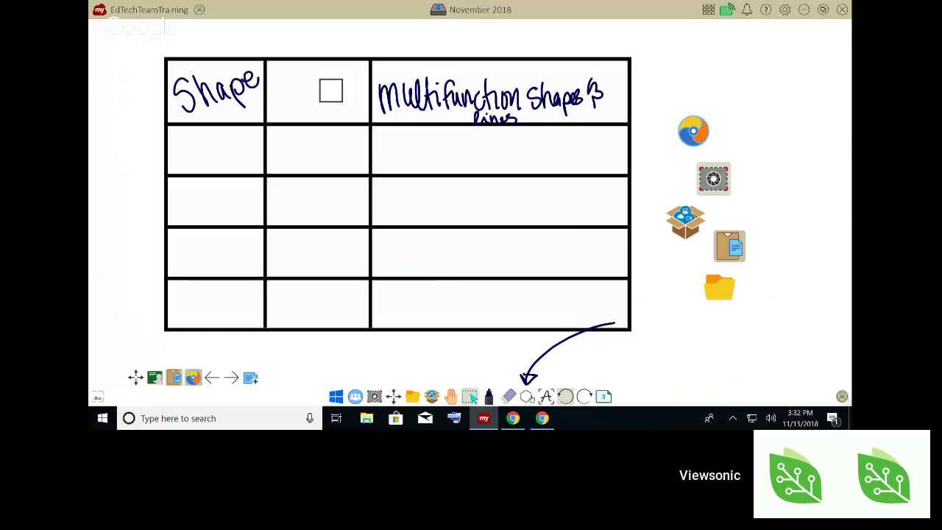
{"action": "left_click_drag", "start_coordinate": [729, 246], "coordinate": [330, 150]}
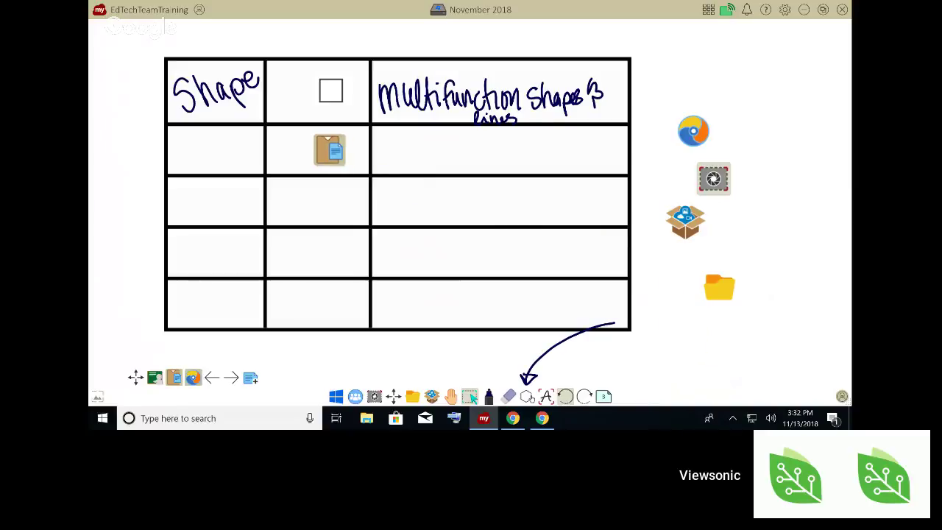
{"action": "left_click", "coordinate": [398, 201]}
{"action": "mouse_move", "coordinate": [397, 201]}
{"action": "left_mouse_down"}
{"action": "mouse_move", "coordinate": [382, 204]}
{"action": "mouse_move", "coordinate": [396, 200]}
{"action": "left_mouse_up"}
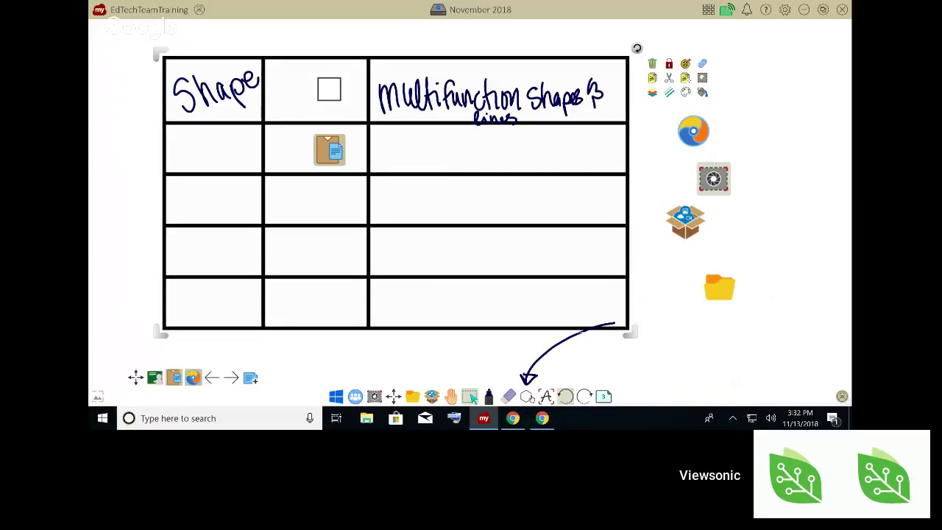
{"action": "left_click", "coordinate": [488, 396]}
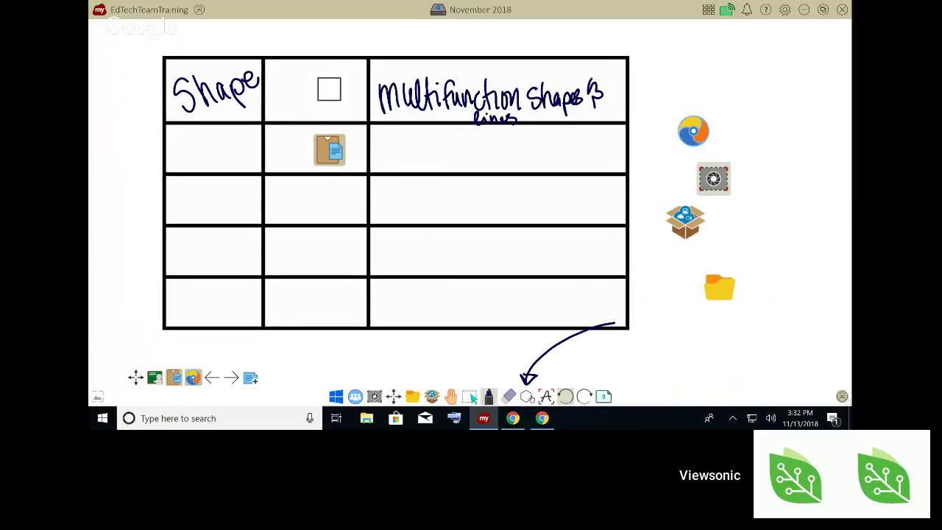
{"action": "mouse_move", "coordinate": [252, 349]}
{"action": "left_mouse_down"}
{"action": "mouse_move", "coordinate": [172, 355]}
{"action": "mouse_move", "coordinate": [182, 355]}
{"action": "left_mouse_up"}
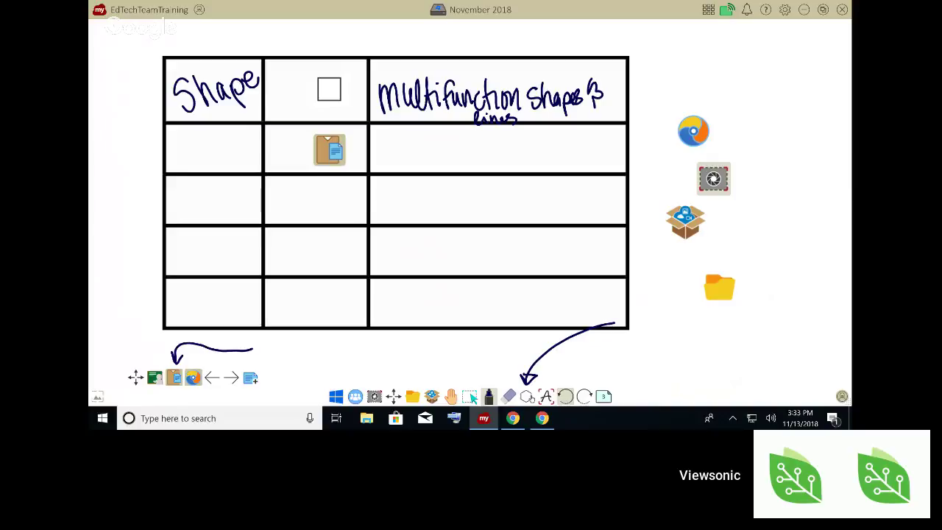
Paste a copy of the four remaining icon images beside the originals and delete the pasted copies.
{"action": "left_click", "coordinate": [470, 396]}
{"action": "mouse_move", "coordinate": [736, 319]}
{"action": "left_mouse_down"}
{"action": "mouse_move", "coordinate": [692, 308]}
{"action": "mouse_move", "coordinate": [670, 100]}
{"action": "mouse_move", "coordinate": [782, 245]}
{"action": "mouse_move", "coordinate": [734, 321]}
{"action": "left_mouse_up"}
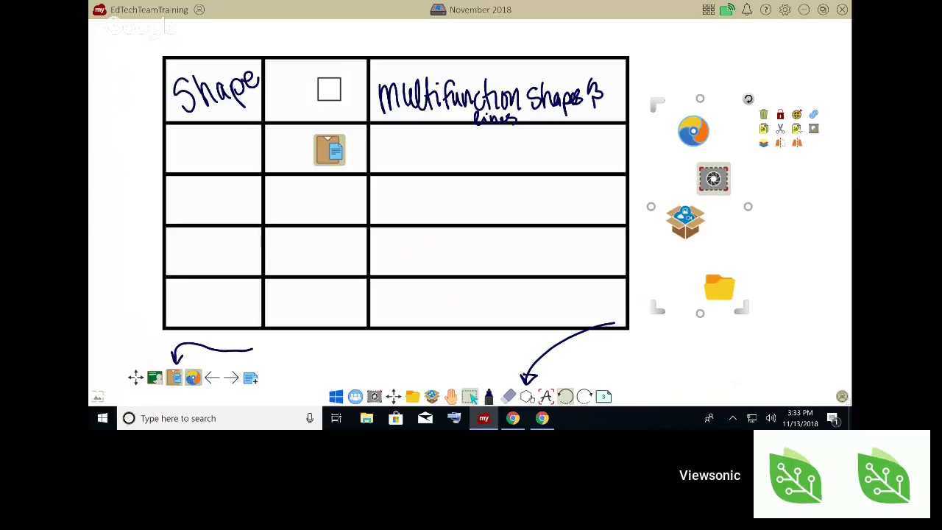
{"action": "left_click", "coordinate": [763, 128]}
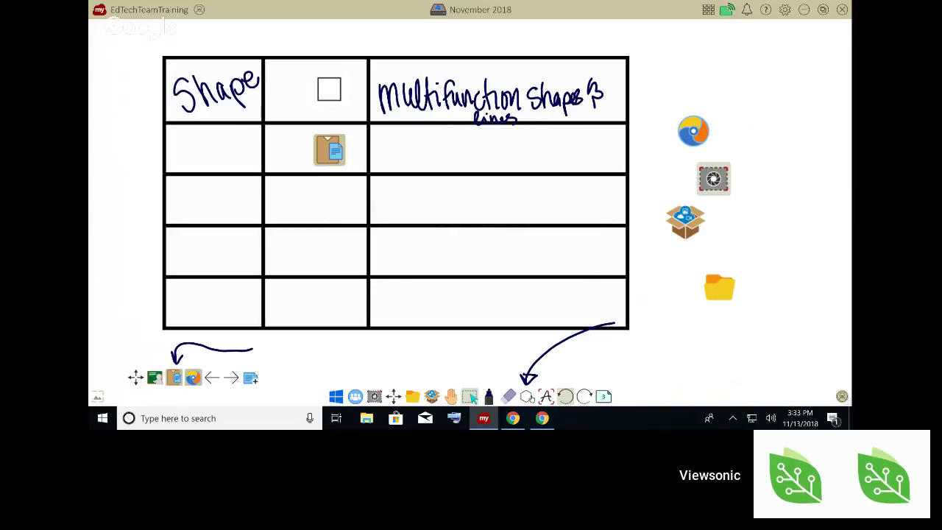
{"action": "key", "text": "ctrl+v"}
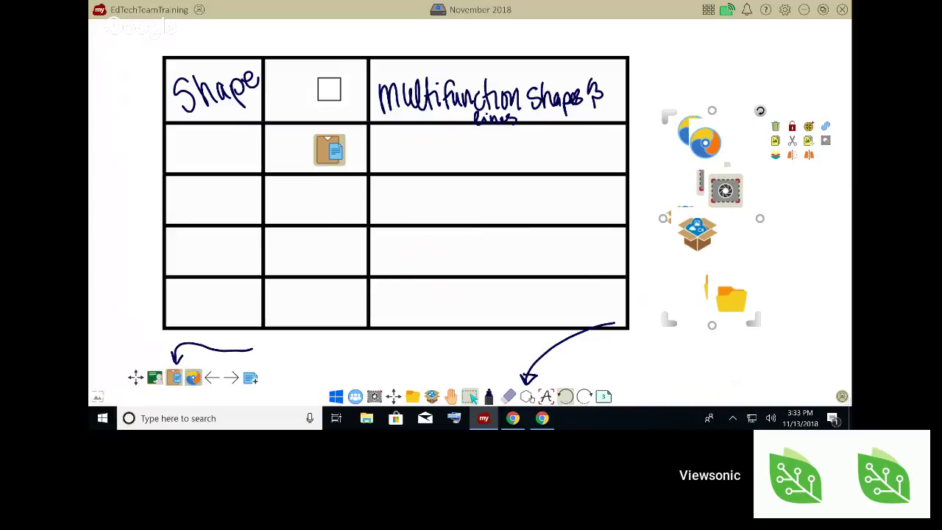
{"action": "left_click_drag", "start_coordinate": [726, 191], "coordinate": [799, 163]}
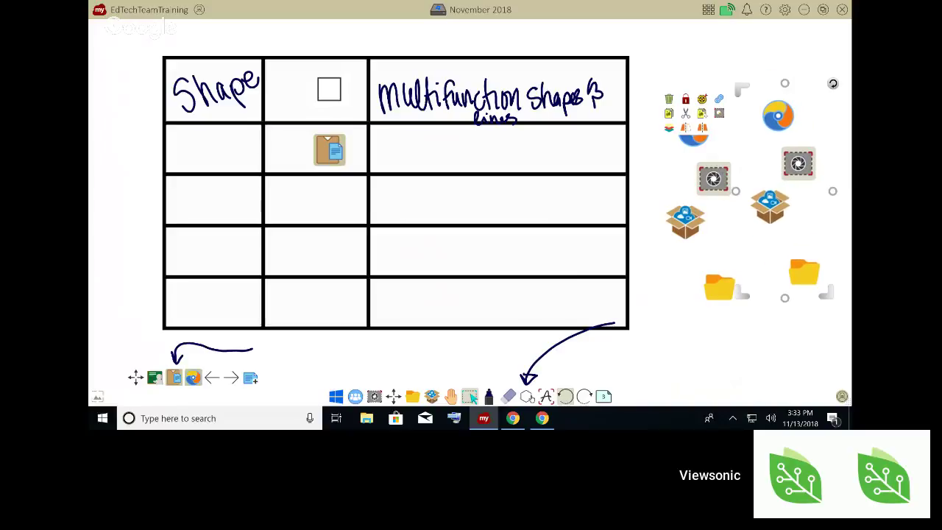
{"action": "key", "text": "Delete"}
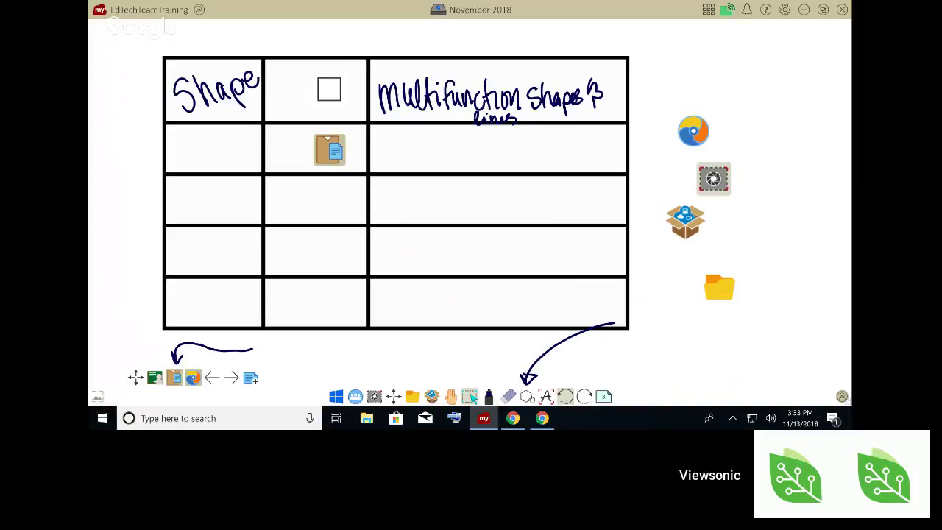
Handwrite "Paste" with the pen in the first cell of the table's second row.
{"action": "left_click", "coordinate": [489, 397]}
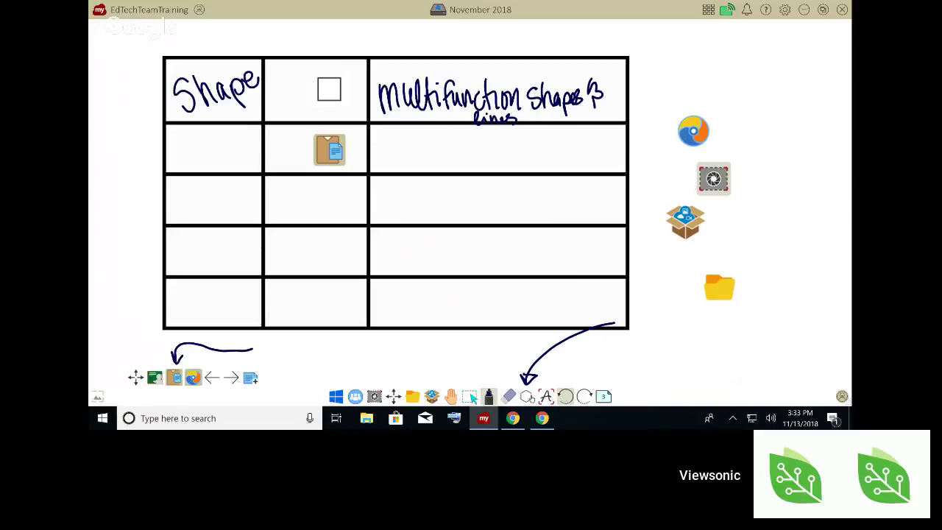
{"action": "mouse_move", "coordinate": [177, 131]}
{"action": "left_mouse_down"}
{"action": "mouse_move", "coordinate": [177, 168]}
{"action": "mouse_move", "coordinate": [180, 151]}
{"action": "mouse_move", "coordinate": [206, 164]}
{"action": "left_mouse_up"}
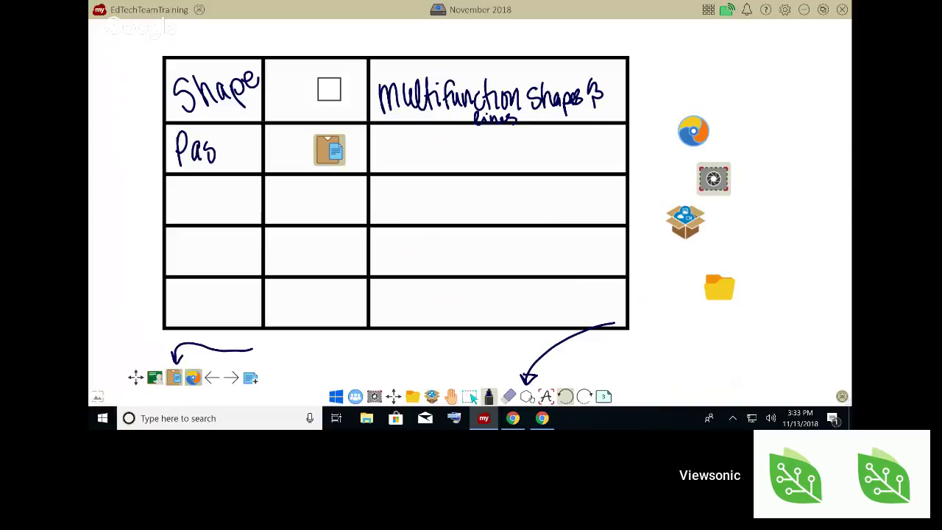
{"action": "mouse_move", "coordinate": [218, 131]}
{"action": "left_mouse_down"}
{"action": "mouse_move", "coordinate": [221, 159]}
{"action": "mouse_move", "coordinate": [240, 161]}
{"action": "mouse_move", "coordinate": [230, 138]}
{"action": "left_mouse_up"}
Handwrite "Paste from Clipboard" in the last cell of the table's second row.
{"action": "mouse_move", "coordinate": [386, 138]}
{"action": "left_mouse_down"}
{"action": "mouse_move", "coordinate": [387, 164]}
{"action": "mouse_move", "coordinate": [390, 150]}
{"action": "mouse_move", "coordinate": [429, 161]}
{"action": "left_mouse_up"}
{"action": "mouse_move", "coordinate": [437, 152]}
{"action": "left_mouse_down"}
{"action": "mouse_move", "coordinate": [445, 147]}
{"action": "mouse_move", "coordinate": [448, 160]}
{"action": "left_mouse_up"}
{"action": "left_click_drag", "start_coordinate": [457, 152], "coordinate": [459, 163]}
{"action": "left_click_drag", "start_coordinate": [460, 154], "coordinate": [510, 166]}
{"action": "mouse_move", "coordinate": [523, 141]}
{"action": "left_mouse_down"}
{"action": "mouse_move", "coordinate": [521, 167]}
{"action": "mouse_move", "coordinate": [543, 169]}
{"action": "left_mouse_up"}
{"action": "left_click_drag", "start_coordinate": [543, 151], "coordinate": [579, 163]}
{"action": "mouse_move", "coordinate": [582, 162]}
{"action": "left_mouse_down"}
{"action": "mouse_move", "coordinate": [592, 152]}
{"action": "mouse_move", "coordinate": [596, 161]}
{"action": "left_mouse_up"}
{"action": "left_click_drag", "start_coordinate": [605, 134], "coordinate": [607, 164]}
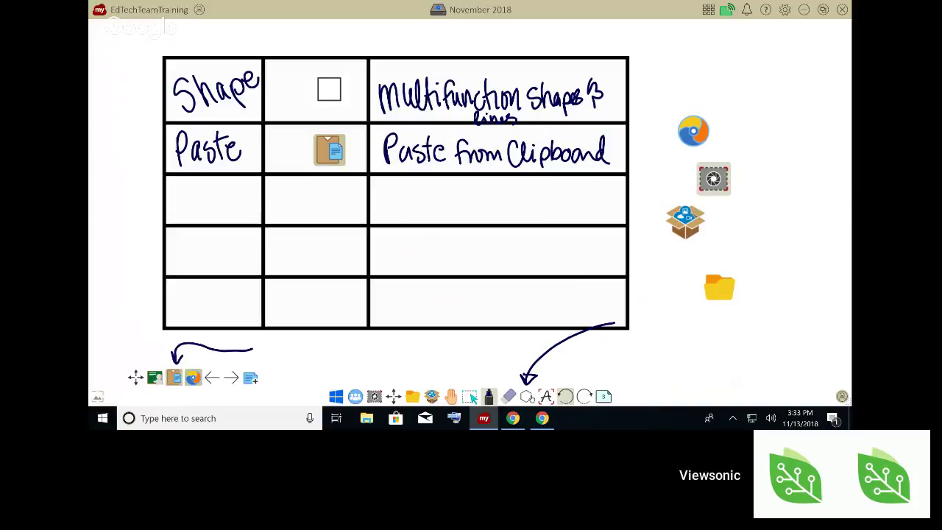
Move the camera snapshot image into the third row's middle cell and widen the table's last column.
{"action": "left_click", "coordinate": [470, 396]}
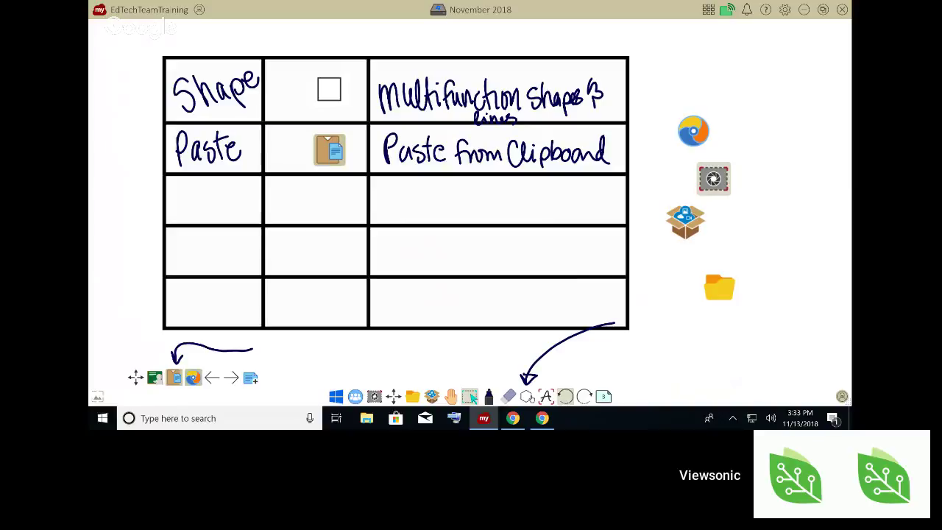
{"action": "left_click_drag", "start_coordinate": [713, 178], "coordinate": [793, 222]}
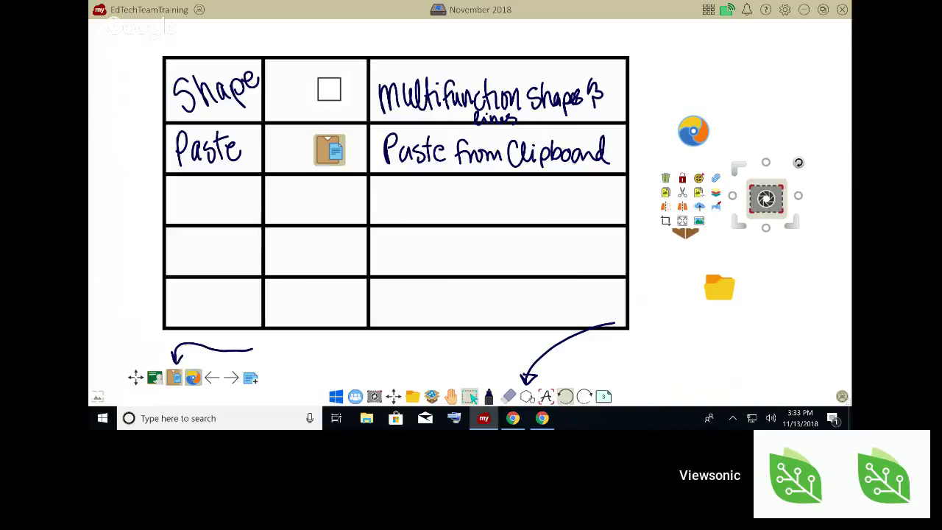
{"action": "mouse_move", "coordinate": [766, 199]}
{"action": "left_mouse_down"}
{"action": "mouse_move", "coordinate": [800, 136]}
{"action": "mouse_move", "coordinate": [773, 213]}
{"action": "left_mouse_up"}
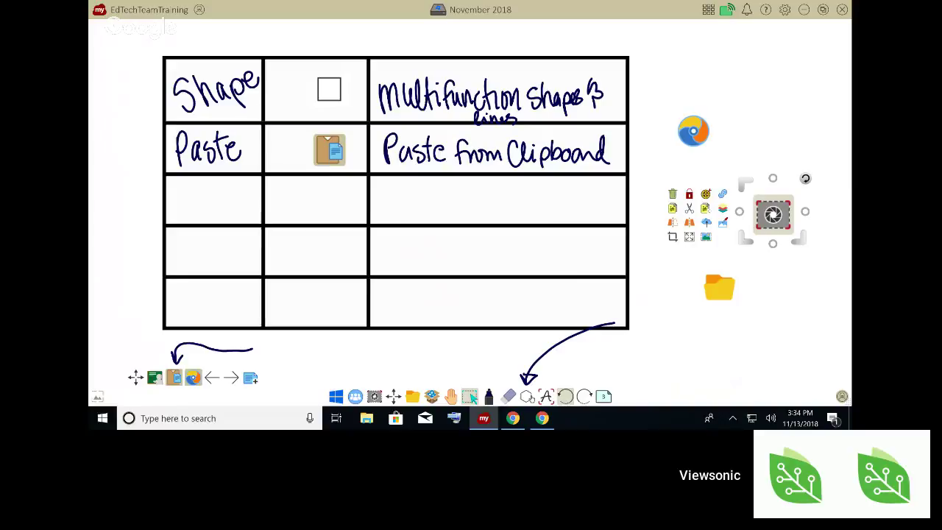
{"action": "left_click_drag", "start_coordinate": [799, 238], "coordinate": [320, 199]}
{"action": "left_click_drag", "start_coordinate": [468, 211], "coordinate": [655, 211]}
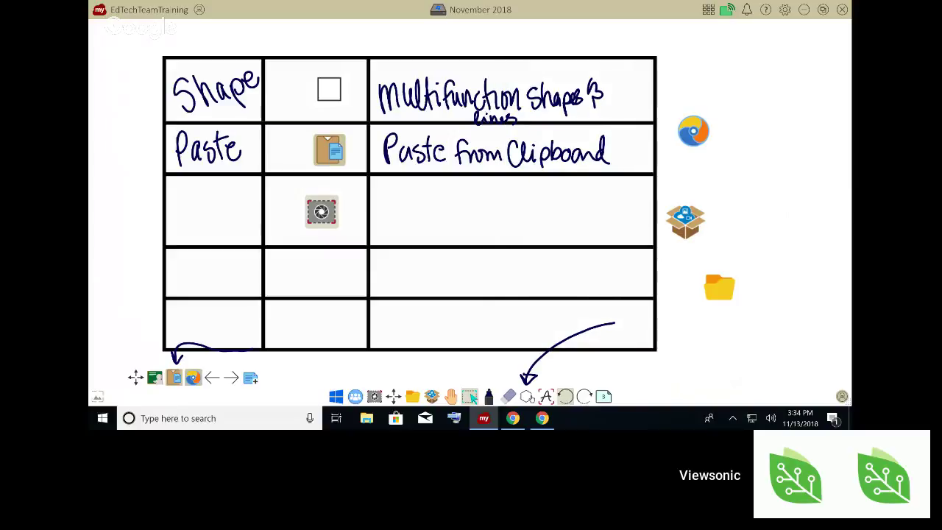
Open the snapshot tool's capture options and close them again.
{"action": "left_click", "coordinate": [374, 397]}
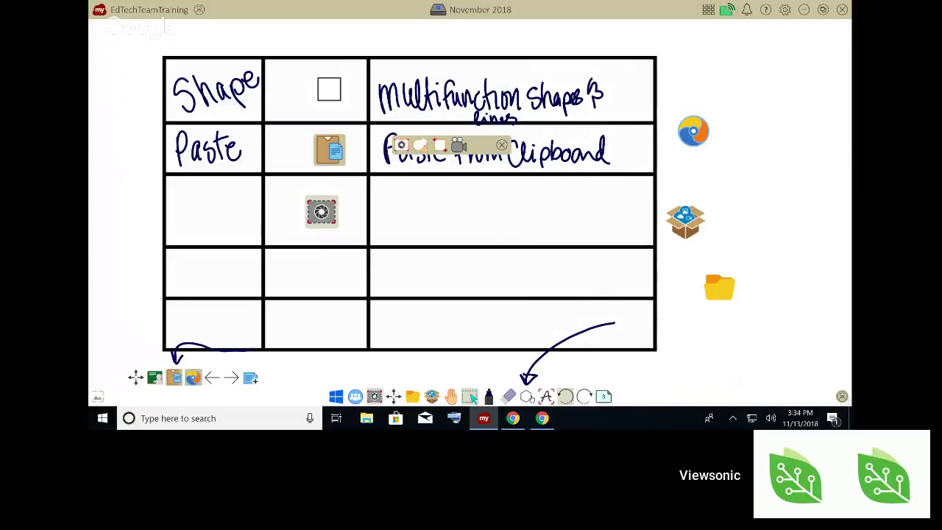
{"action": "left_click", "coordinate": [376, 397]}
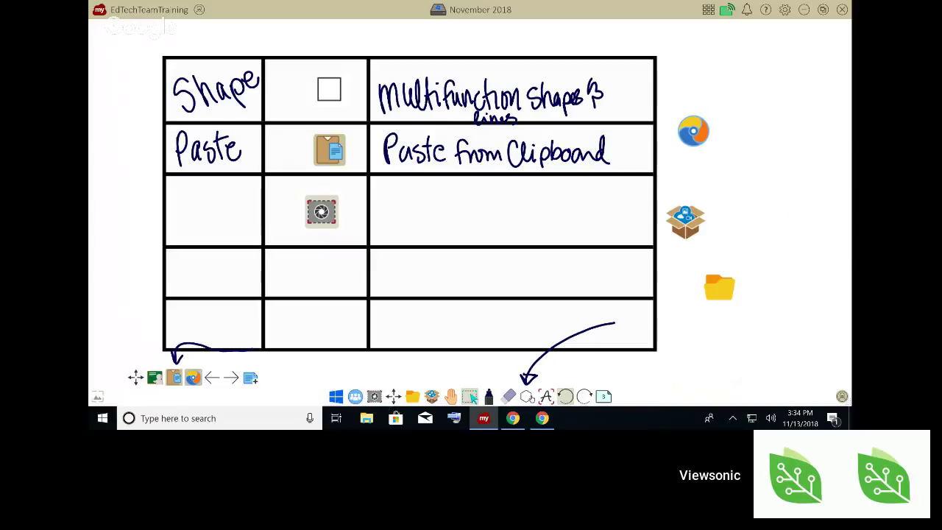
Take a region snapshot of the selection tool's icon in the main toolbar.
{"action": "left_click", "coordinate": [374, 396]}
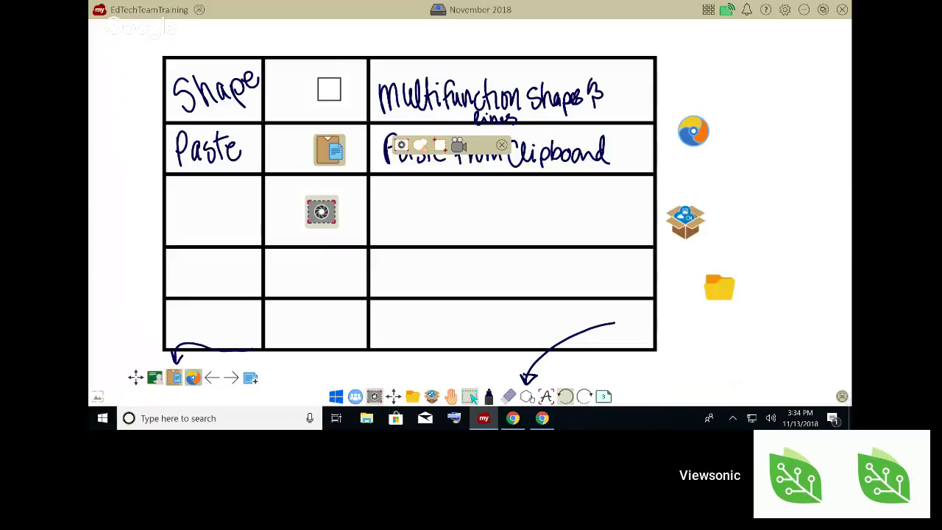
{"action": "left_click_drag", "start_coordinate": [482, 145], "coordinate": [501, 217]}
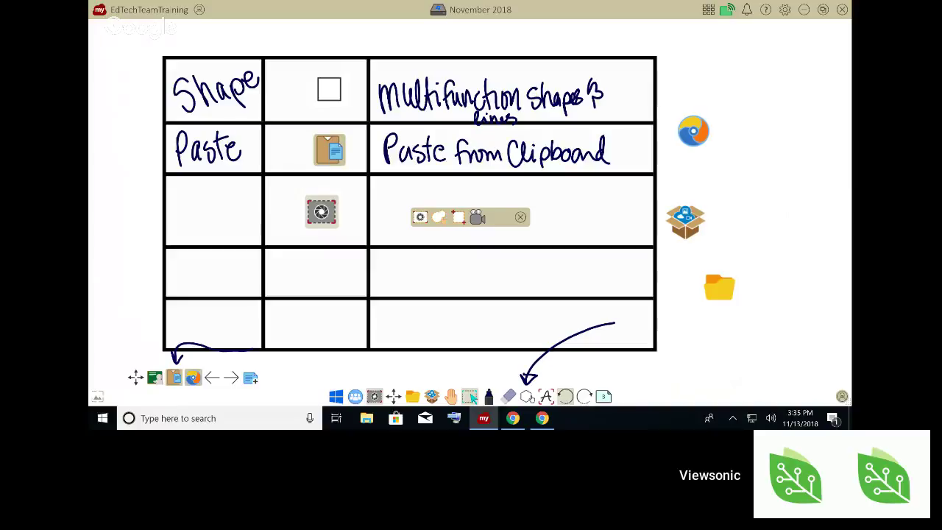
{"action": "left_click_drag", "start_coordinate": [501, 216], "coordinate": [786, 174]}
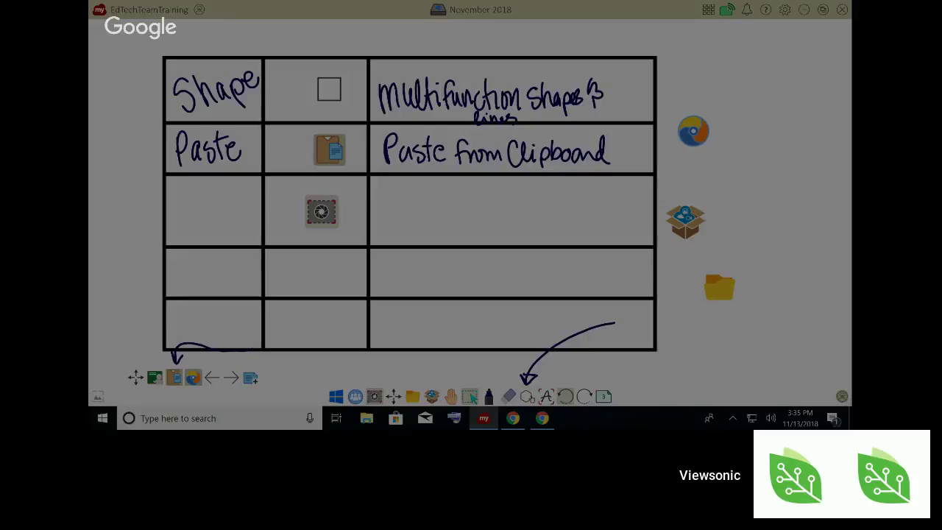
{"action": "left_click_drag", "start_coordinate": [458, 382], "coordinate": [482, 407]}
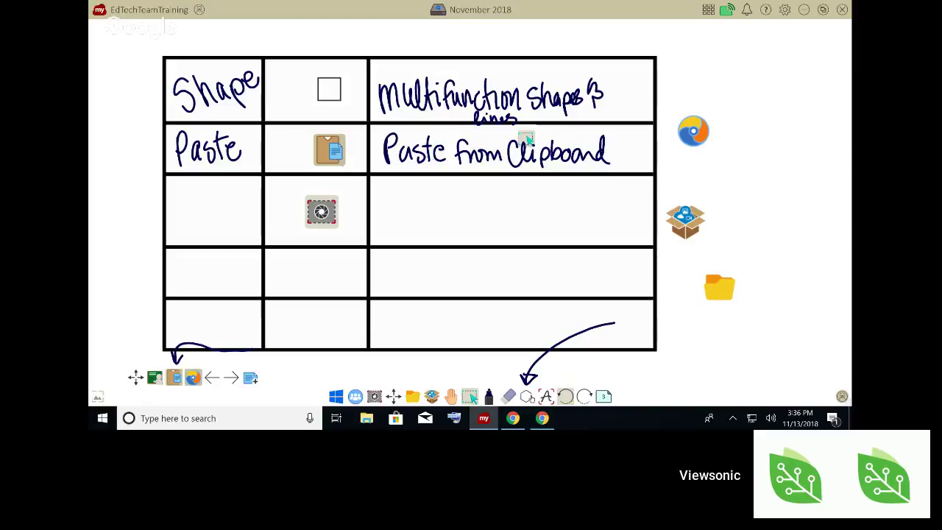
Enlarge the selection tool snapshot and place it in the empty area beside the table, near the browser icon image.
{"action": "left_click", "coordinate": [764, 184]}
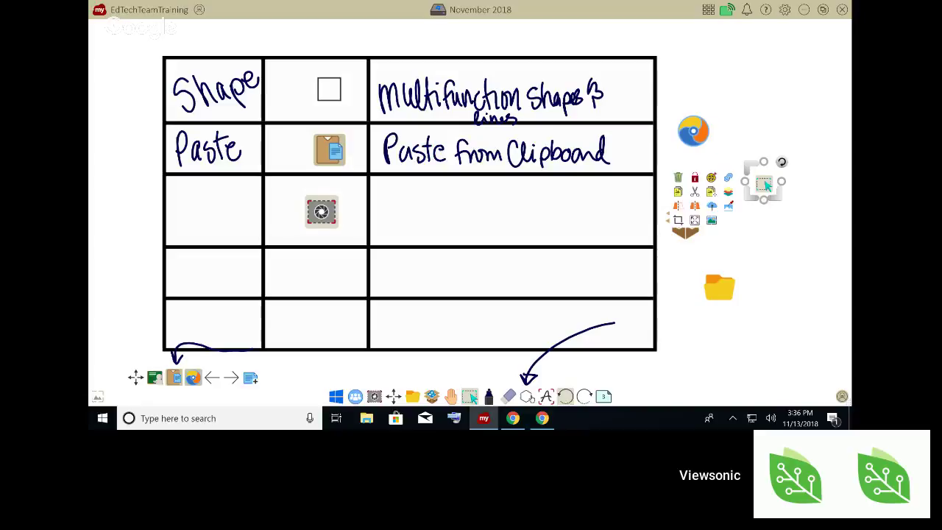
{"action": "left_click_drag", "start_coordinate": [765, 186], "coordinate": [768, 150]}
{"action": "left_click", "coordinate": [771, 213]}
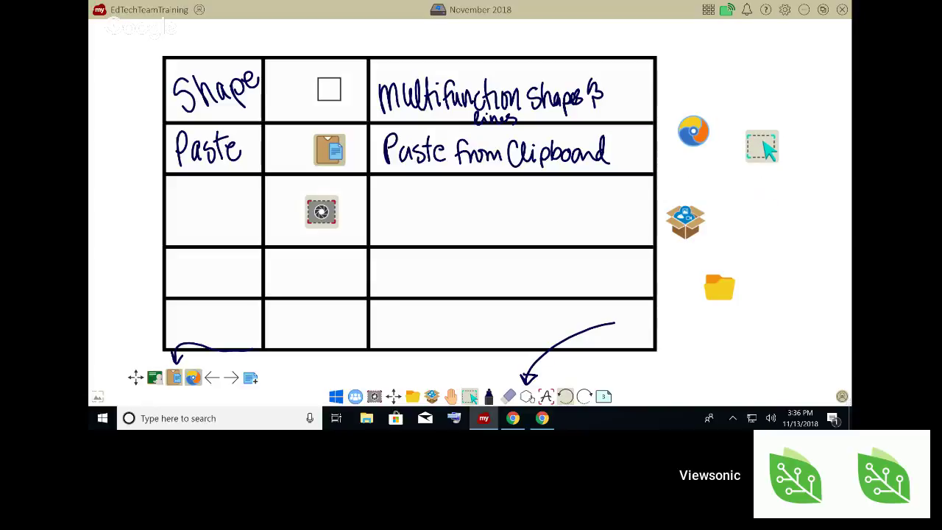
Handwrite "Screen Capture" with the pen in the first cell of the table's third row.
{"action": "left_click", "coordinate": [488, 396]}
{"action": "mouse_move", "coordinate": [195, 183]}
{"action": "left_mouse_down"}
{"action": "mouse_move", "coordinate": [178, 205]}
{"action": "mouse_move", "coordinate": [208, 204]}
{"action": "mouse_move", "coordinate": [216, 191]}
{"action": "mouse_move", "coordinate": [253, 196]}
{"action": "left_mouse_up"}
{"action": "mouse_move", "coordinate": [194, 216]}
{"action": "left_mouse_down"}
{"action": "mouse_move", "coordinate": [200, 235]}
{"action": "mouse_move", "coordinate": [212, 233]}
{"action": "left_mouse_up"}
{"action": "mouse_move", "coordinate": [217, 219]}
{"action": "left_mouse_down"}
{"action": "mouse_move", "coordinate": [219, 240]}
{"action": "mouse_move", "coordinate": [233, 214]}
{"action": "left_mouse_up"}
{"action": "mouse_move", "coordinate": [231, 214]}
{"action": "left_mouse_down"}
{"action": "mouse_move", "coordinate": [243, 225]}
{"action": "mouse_move", "coordinate": [249, 212]}
{"action": "mouse_move", "coordinate": [262, 225]}
{"action": "left_mouse_up"}
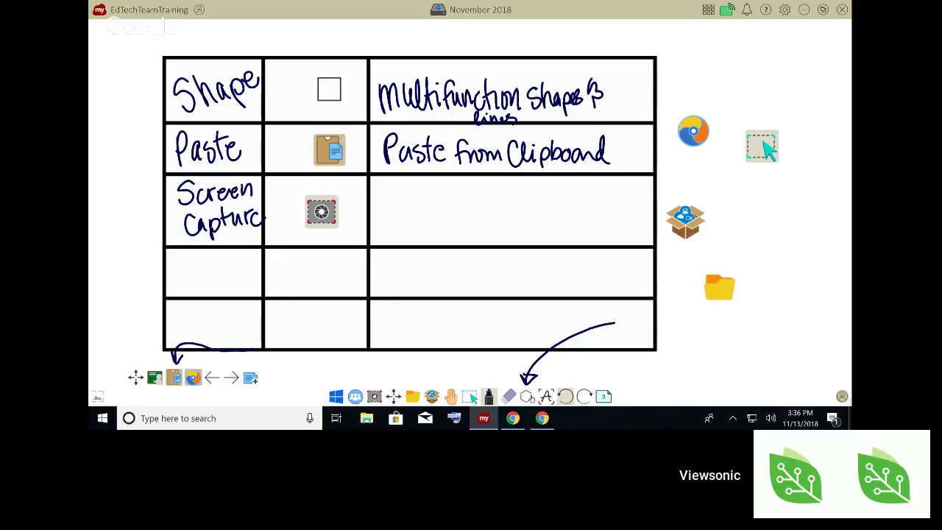
Handwrite "Multifunction Screenshot screencast" in the last cell of the table's third row.
{"action": "mouse_move", "coordinate": [379, 220]}
{"action": "left_mouse_down"}
{"action": "mouse_move", "coordinate": [404, 221]}
{"action": "mouse_move", "coordinate": [422, 194]}
{"action": "mouse_move", "coordinate": [426, 219]}
{"action": "left_mouse_up"}
{"action": "mouse_move", "coordinate": [431, 192]}
{"action": "left_mouse_down"}
{"action": "mouse_move", "coordinate": [433, 218]}
{"action": "mouse_move", "coordinate": [450, 218]}
{"action": "left_mouse_up"}
{"action": "left_click_drag", "start_coordinate": [448, 206], "coordinate": [480, 215]}
{"action": "left_click_drag", "start_coordinate": [487, 202], "coordinate": [483, 215]}
{"action": "mouse_move", "coordinate": [495, 193]}
{"action": "left_mouse_down"}
{"action": "mouse_move", "coordinate": [494, 214]}
{"action": "mouse_move", "coordinate": [503, 201]}
{"action": "mouse_move", "coordinate": [509, 212]}
{"action": "left_mouse_up"}
{"action": "mouse_move", "coordinate": [518, 200]}
{"action": "left_mouse_down"}
{"action": "mouse_move", "coordinate": [532, 213]}
{"action": "mouse_move", "coordinate": [569, 209]}
{"action": "mouse_move", "coordinate": [581, 197]}
{"action": "mouse_move", "coordinate": [593, 207]}
{"action": "mouse_move", "coordinate": [633, 206]}
{"action": "left_mouse_up"}
{"action": "left_click_drag", "start_coordinate": [658, 298], "coordinate": [665, 293]}
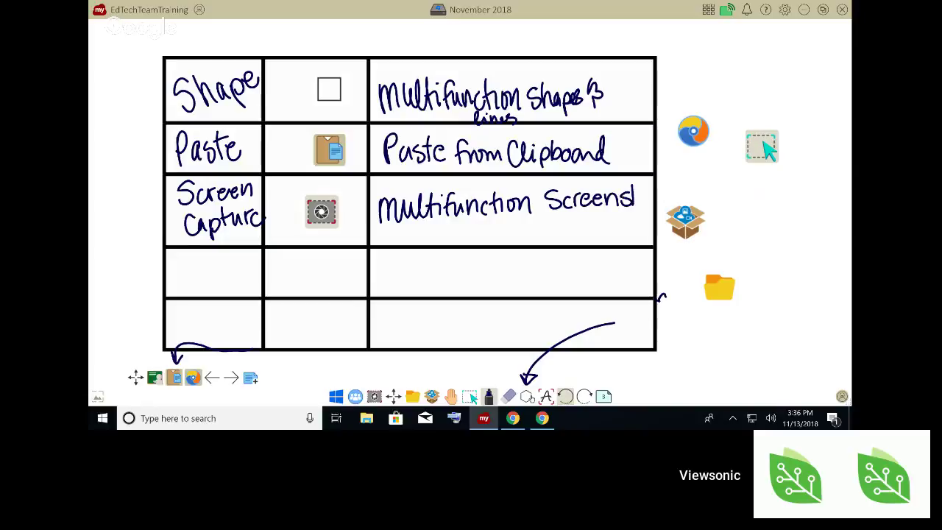
{"action": "left_click_drag", "start_coordinate": [634, 199], "coordinate": [642, 206]}
{"action": "left_click_drag", "start_coordinate": [645, 196], "coordinate": [650, 209]}
{"action": "left_click_drag", "start_coordinate": [644, 193], "coordinate": [654, 191]}
{"action": "mouse_move", "coordinate": [409, 229]}
{"action": "left_mouse_down"}
{"action": "mouse_move", "coordinate": [419, 238]}
{"action": "mouse_move", "coordinate": [516, 237]}
{"action": "left_mouse_up"}
{"action": "left_click_drag", "start_coordinate": [509, 226], "coordinate": [527, 225]}
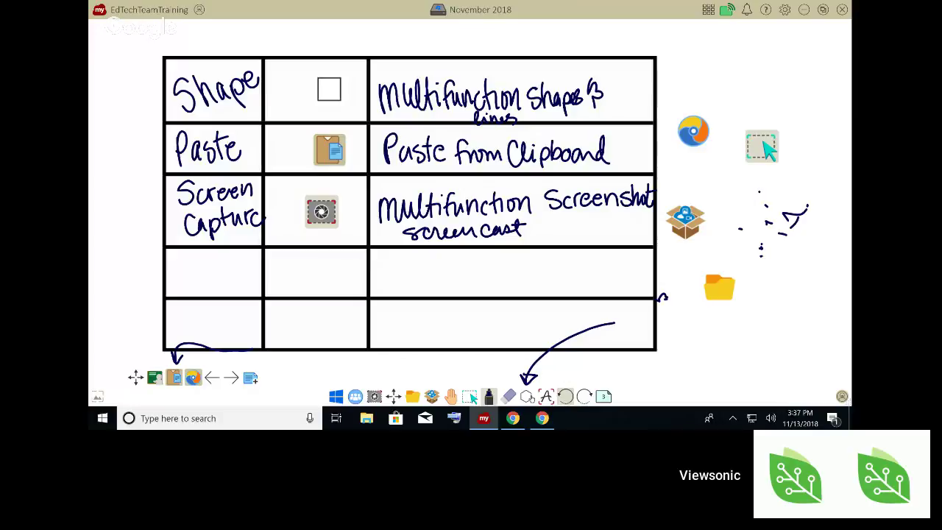
Erase the stray pen marks outside the table, near the folder image and beside the table's edge.
{"action": "left_click", "coordinate": [508, 396]}
{"action": "mouse_move", "coordinate": [782, 234]}
{"action": "left_mouse_down"}
{"action": "mouse_move", "coordinate": [759, 192]}
{"action": "mouse_move", "coordinate": [803, 212]}
{"action": "left_mouse_up"}
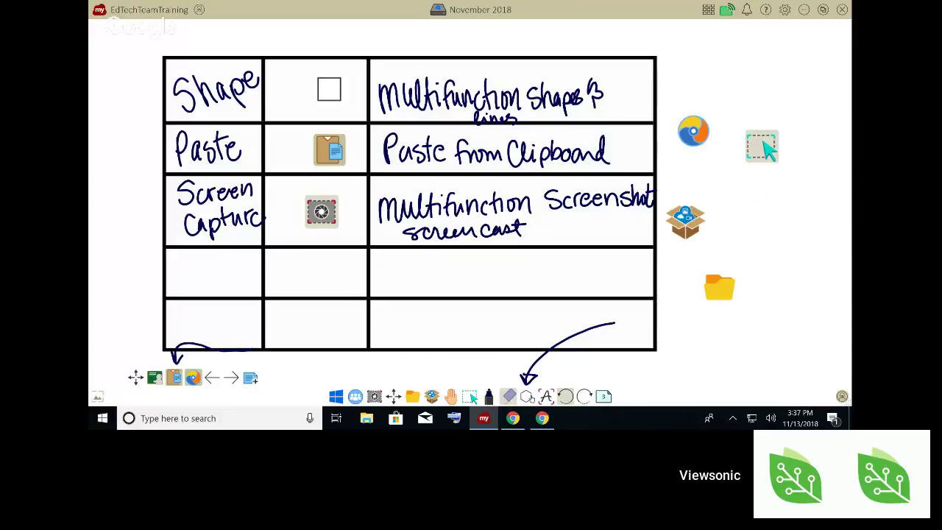
{"action": "left_click_drag", "start_coordinate": [659, 298], "coordinate": [667, 294]}
{"action": "left_click", "coordinate": [489, 396]}
Move the browser icon image into the middle cell of the table's fourth row.
{"action": "left_click", "coordinate": [470, 396]}
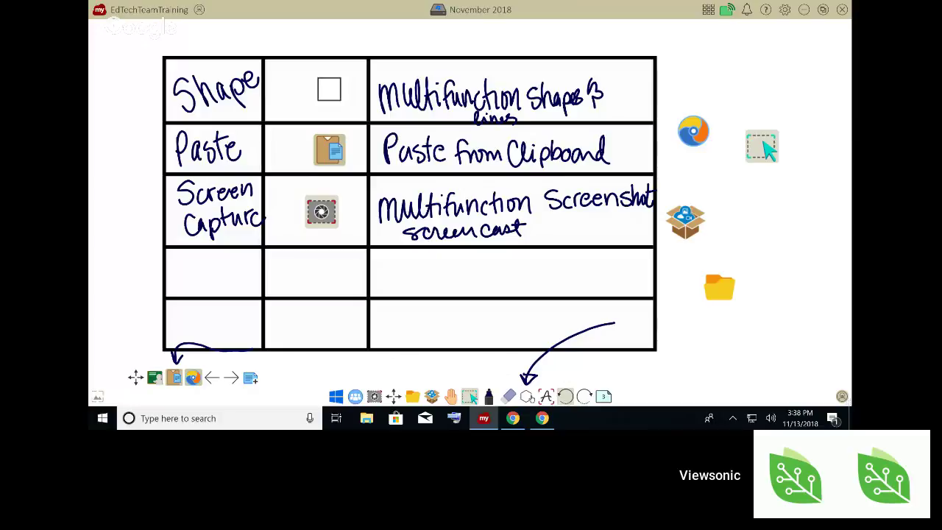
{"action": "left_click_drag", "start_coordinate": [694, 131], "coordinate": [307, 269]}
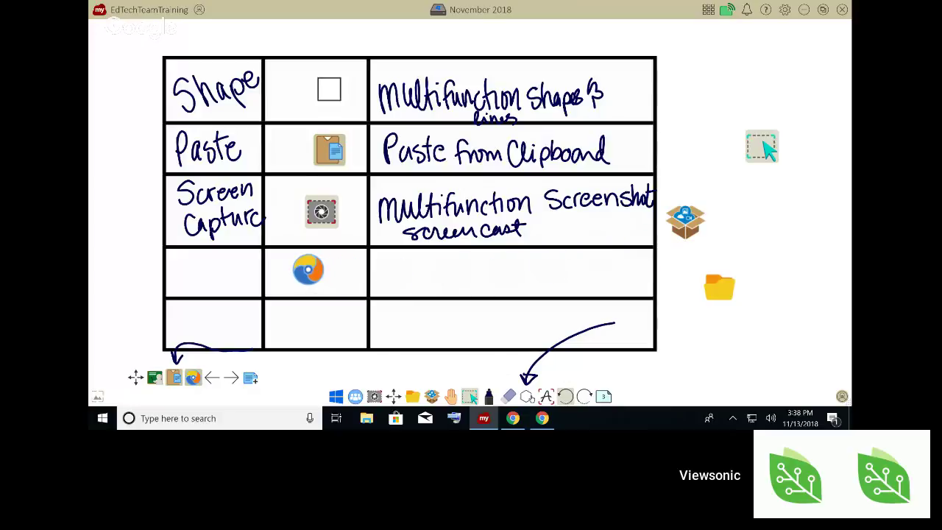
{"action": "left_click", "coordinate": [321, 213]}
{"action": "mouse_move", "coordinate": [322, 214]}
{"action": "left_mouse_down"}
{"action": "mouse_move", "coordinate": [325, 220]}
{"action": "mouse_move", "coordinate": [321, 213]}
{"action": "left_mouse_up"}
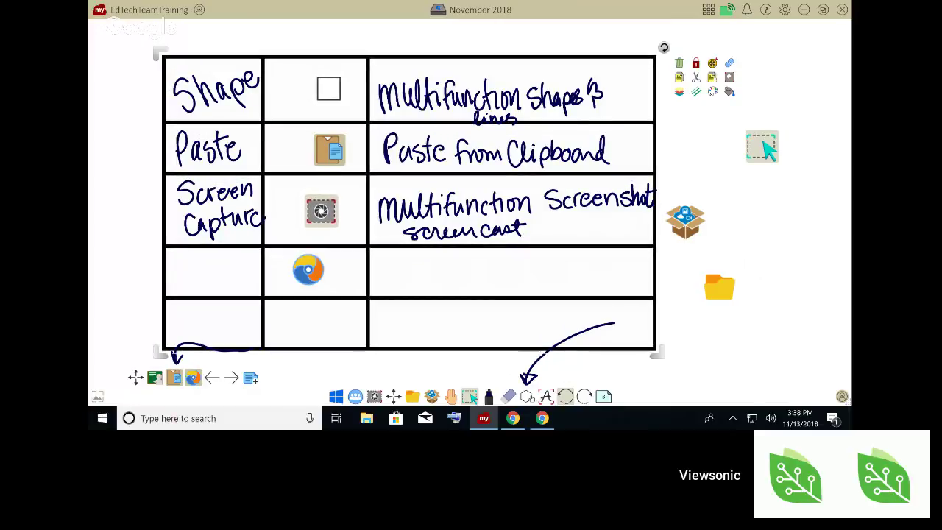
Shrink the whiteboard window to reveal the desktop and return it to full size.
{"action": "left_click", "coordinate": [823, 11]}
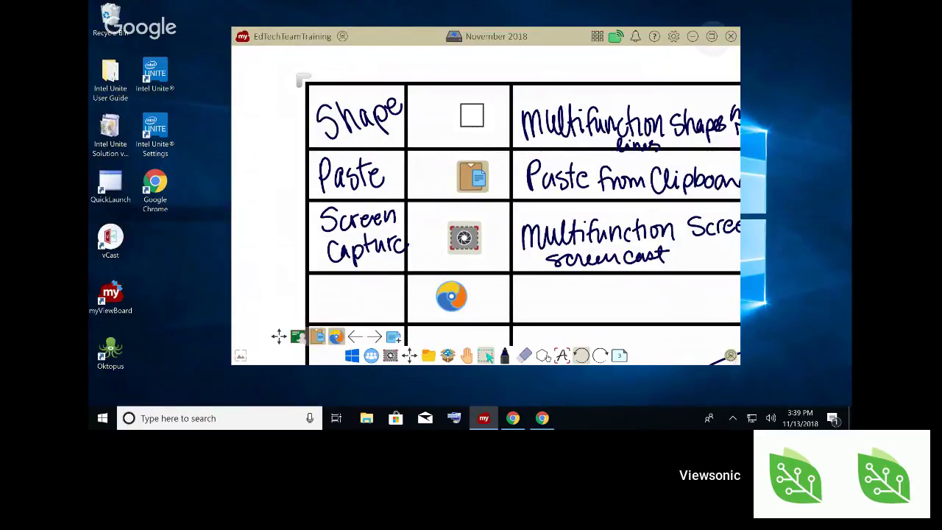
{"action": "left_click", "coordinate": [712, 36]}
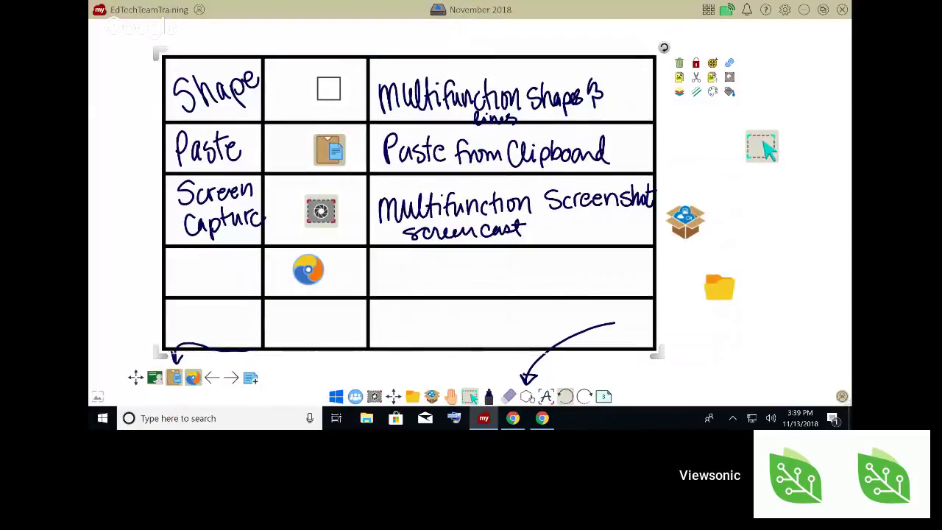
Open the embedded web browser over the whiteboard and enlarge its window to show the full Drive page.
{"action": "left_click", "coordinate": [192, 377]}
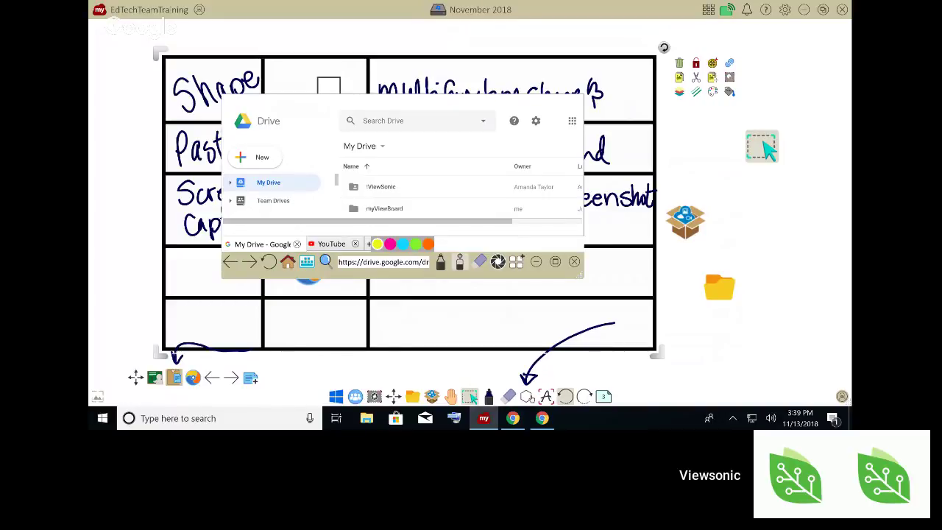
{"action": "left_click_drag", "start_coordinate": [582, 275], "coordinate": [616, 298]}
{"action": "left_click_drag", "start_coordinate": [657, 331], "coordinate": [675, 339]}
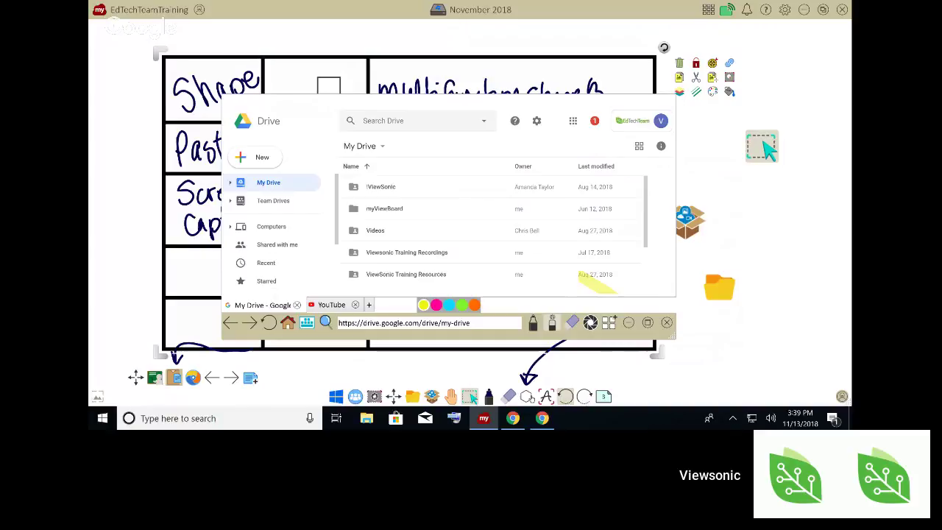
Open a new tab in the embedded browser and look through the education bookmark page.
{"action": "left_click", "coordinate": [331, 304]}
{"action": "left_click", "coordinate": [369, 304]}
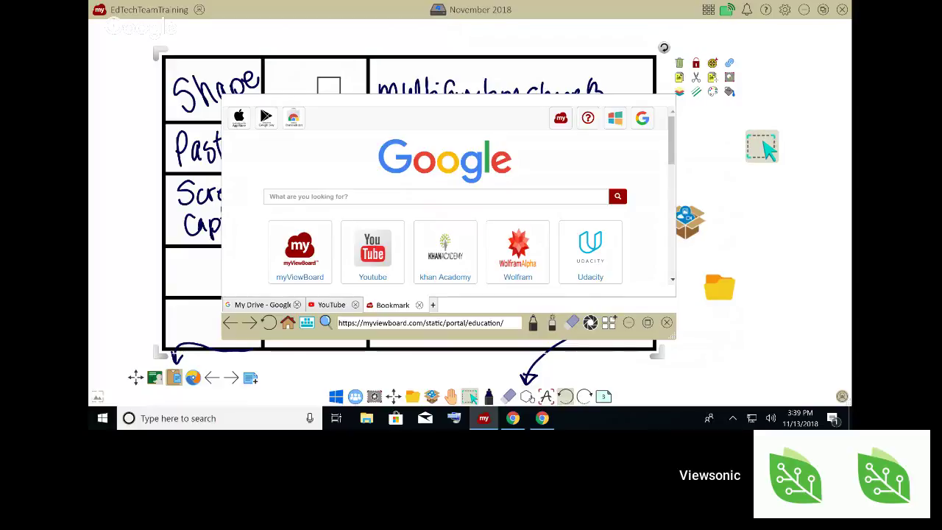
{"action": "scroll", "coordinate": [450, 196], "scroll_direction": "down", "scroll_amount": 3}
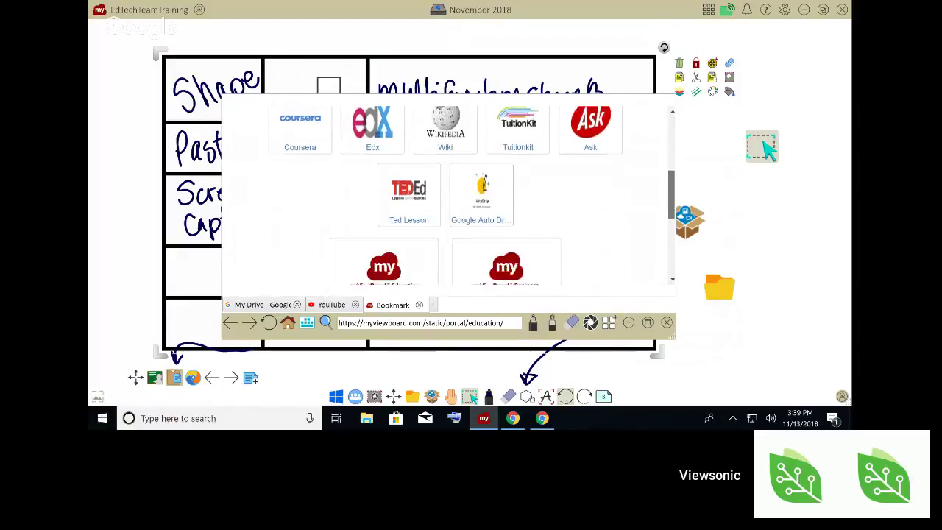
{"action": "scroll", "coordinate": [450, 196], "scroll_direction": "down", "scroll_amount": 4}
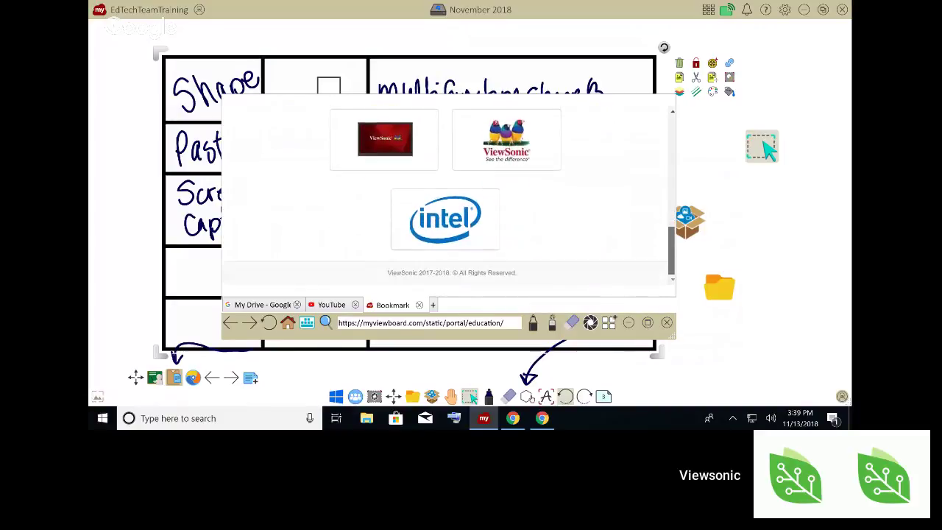
{"action": "scroll", "coordinate": [449, 196], "scroll_direction": "up", "scroll_amount": 7}
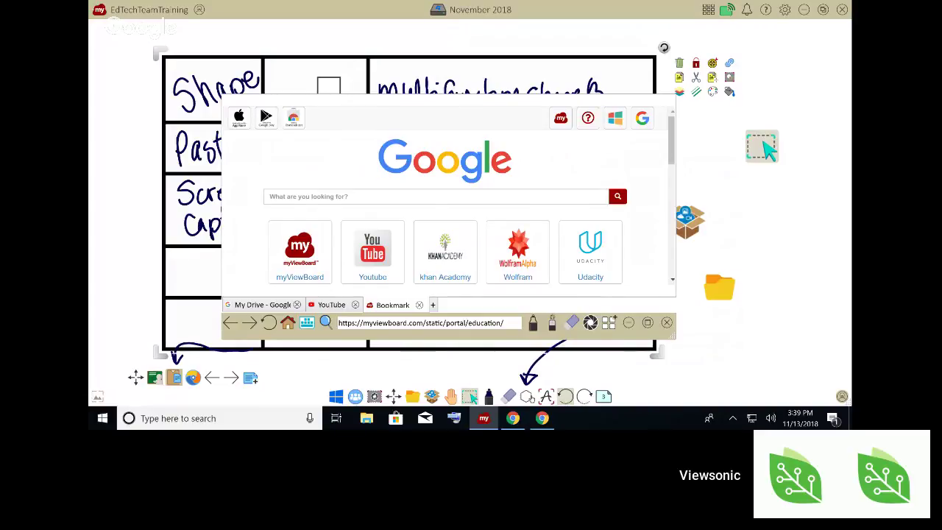
Return to My Drive in an enlarged browser window and open the "4 Kinds of Sentences" presentation.
{"action": "left_click", "coordinate": [262, 305]}
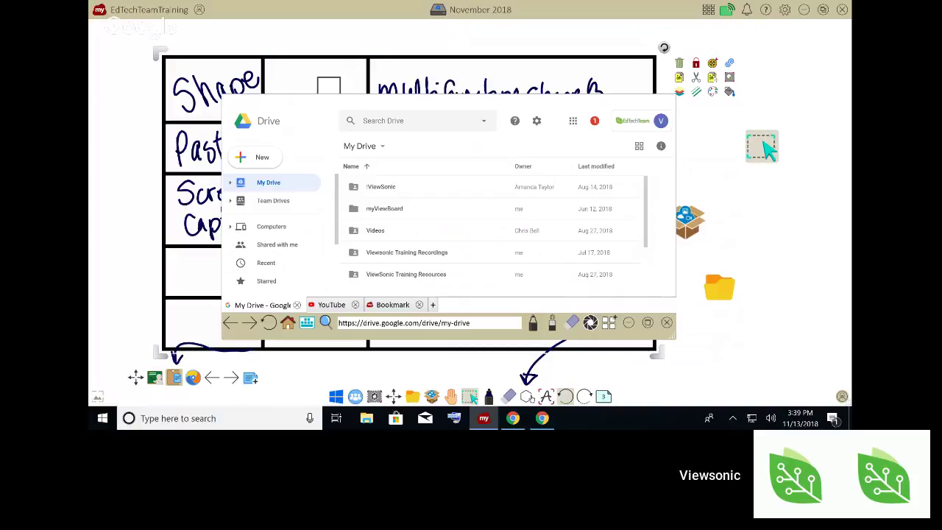
{"action": "left_click_drag", "start_coordinate": [672, 336], "coordinate": [715, 386]}
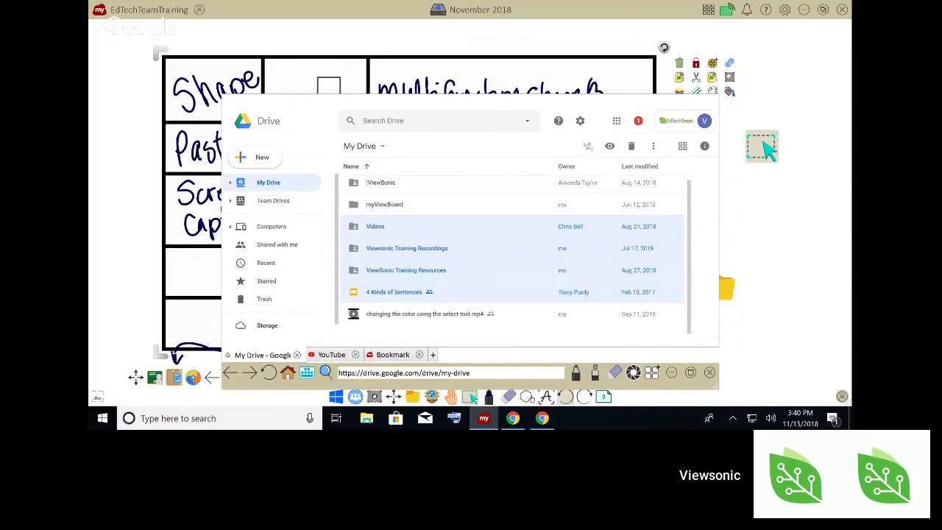
{"action": "left_click", "coordinate": [425, 314]}
{"action": "left_click", "coordinate": [455, 293]}
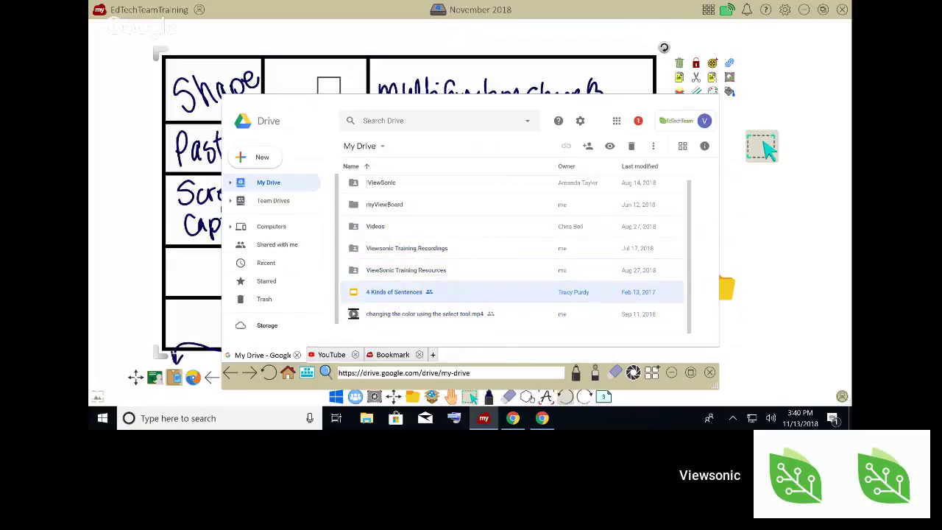
{"action": "key", "text": "Return"}
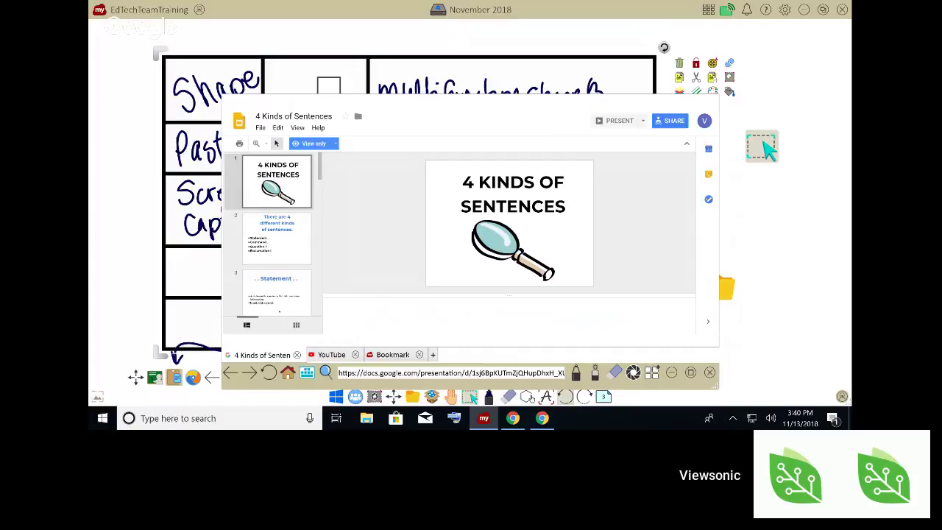
Find slide 9, "The sky is very cloudy", present it in the embedded browser and dismiss the captions tip.
{"action": "left_click", "coordinate": [277, 292]}
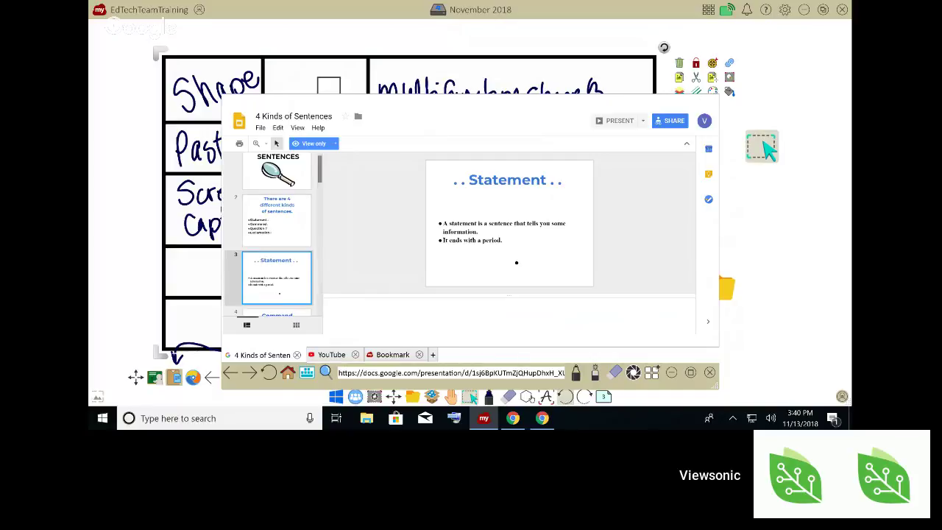
{"action": "scroll", "coordinate": [277, 236], "scroll_direction": "down", "scroll_amount": 5}
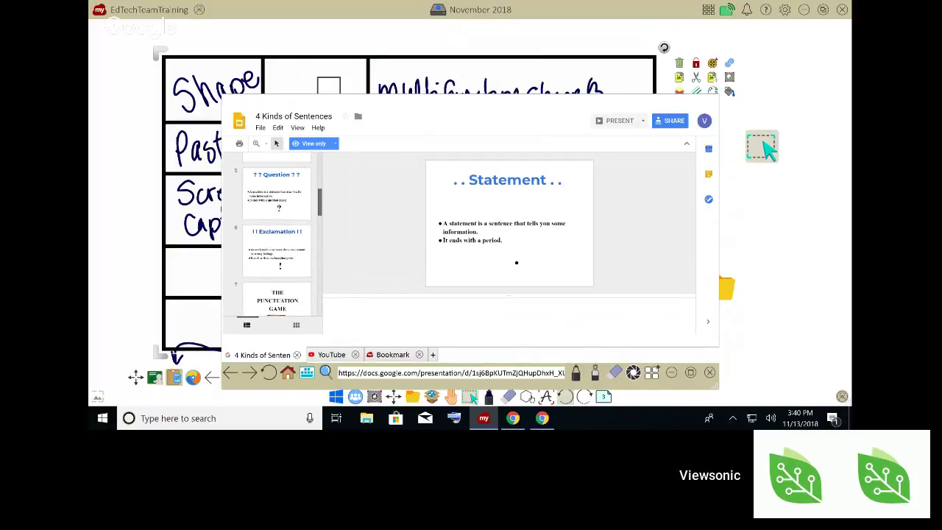
{"action": "scroll", "coordinate": [277, 235], "scroll_direction": "down", "scroll_amount": 5}
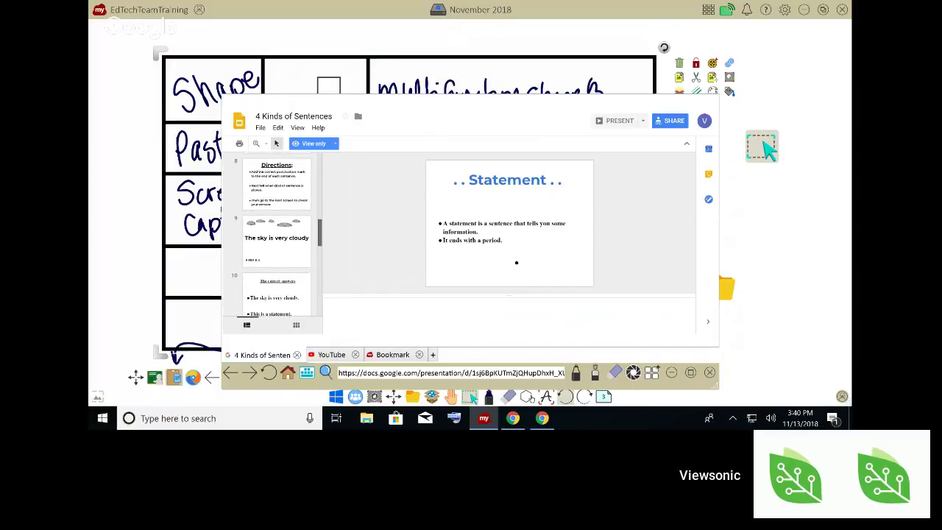
{"action": "scroll", "coordinate": [277, 236], "scroll_direction": "down", "scroll_amount": 1}
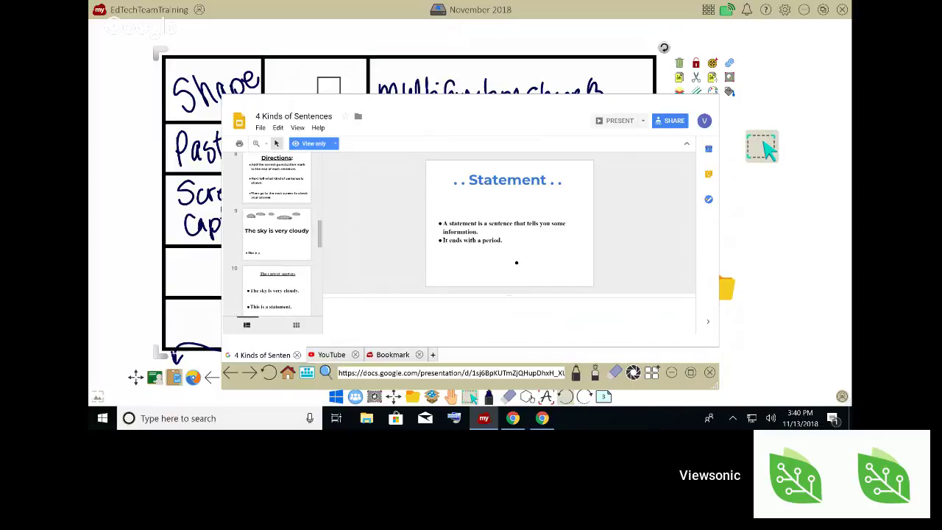
{"action": "left_click", "coordinate": [278, 237]}
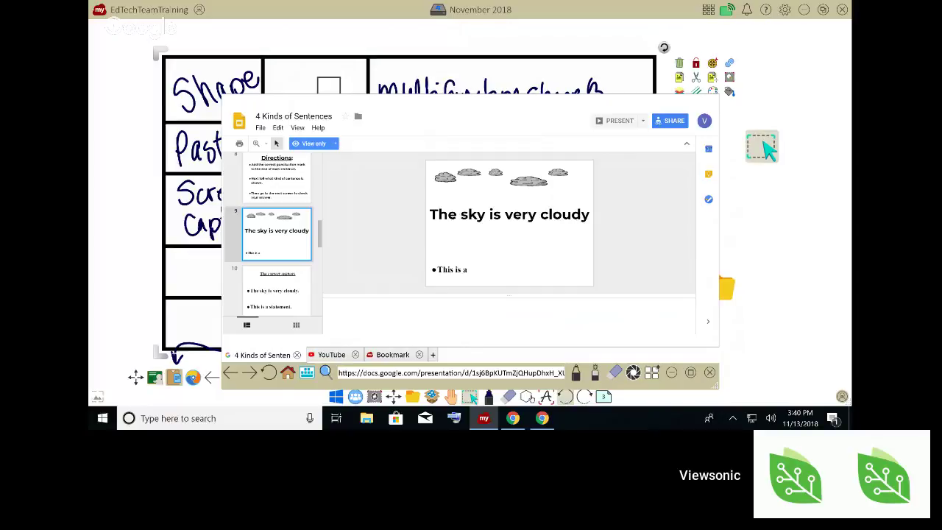
{"action": "left_click", "coordinate": [624, 121]}
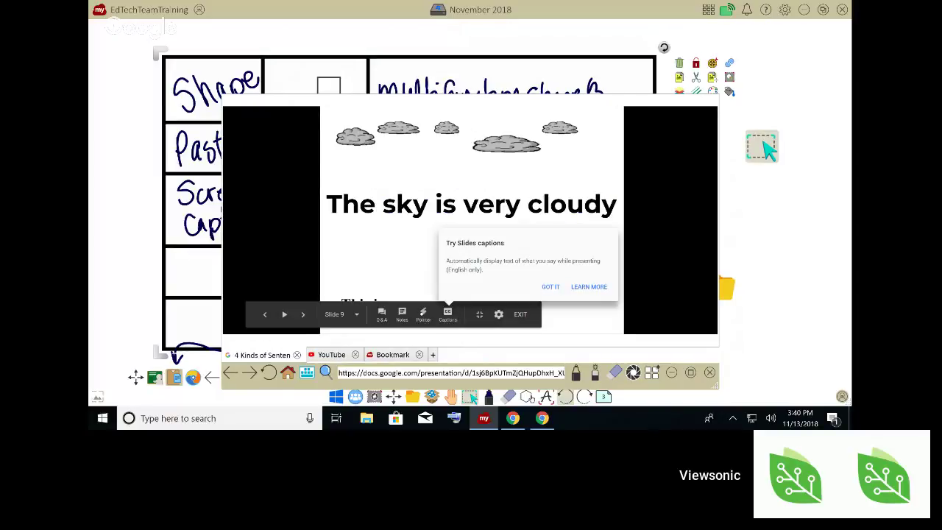
{"action": "left_click", "coordinate": [550, 287]}
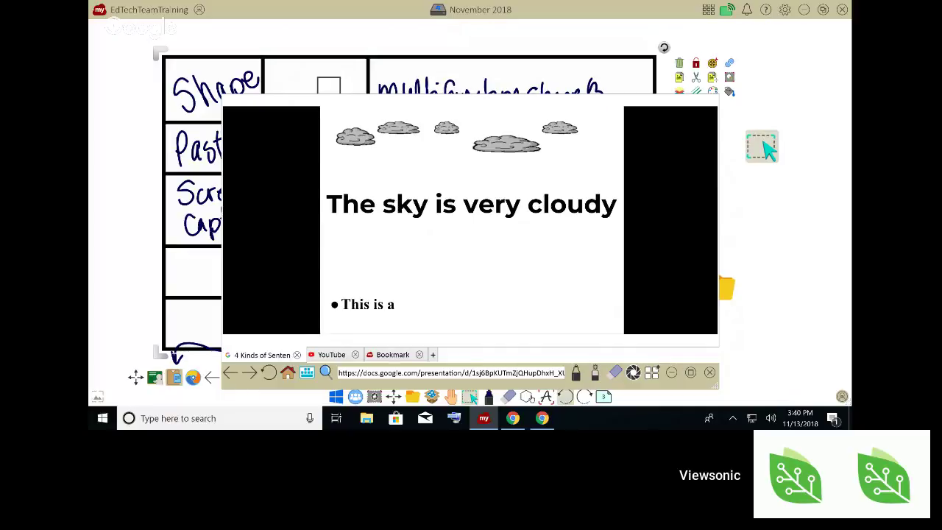
Embed the presentation page as a movable object over the table and start its slideshow at slide 9.
{"action": "left_click", "coordinate": [709, 373]}
{"action": "left_click", "coordinate": [192, 377]}
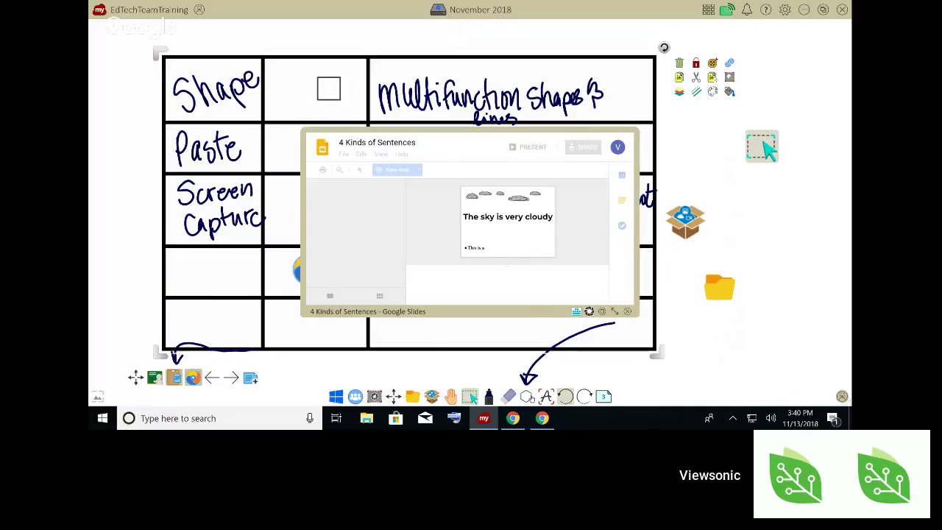
{"action": "left_click_drag", "start_coordinate": [491, 311], "coordinate": [423, 329]}
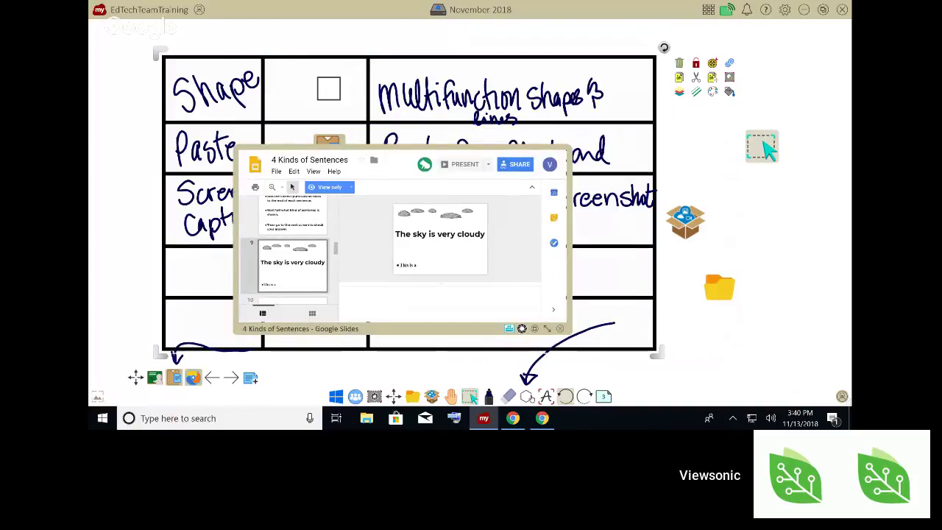
{"action": "left_click", "coordinate": [464, 164]}
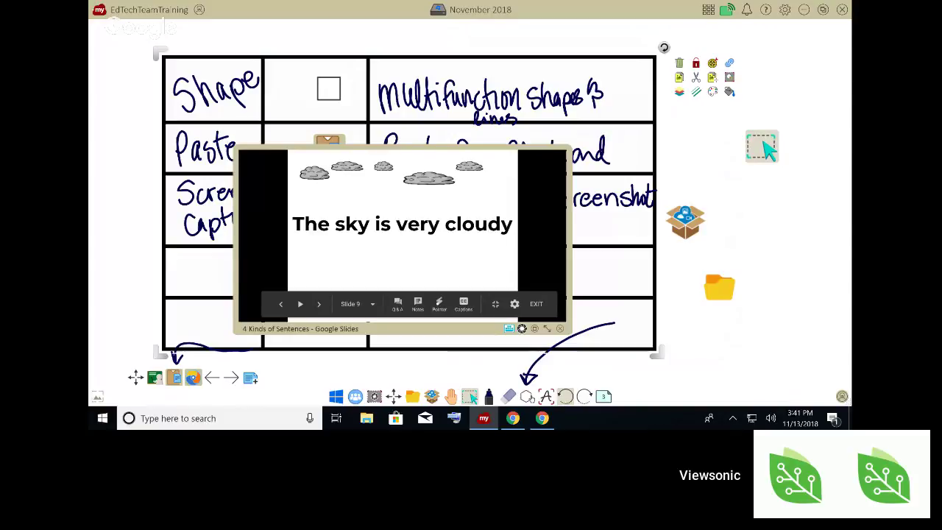
Move the embedded slide presentation to the table's upper-right corner and undo its insertion on the whiteboard.
{"action": "left_click_drag", "start_coordinate": [427, 329], "coordinate": [707, 211]}
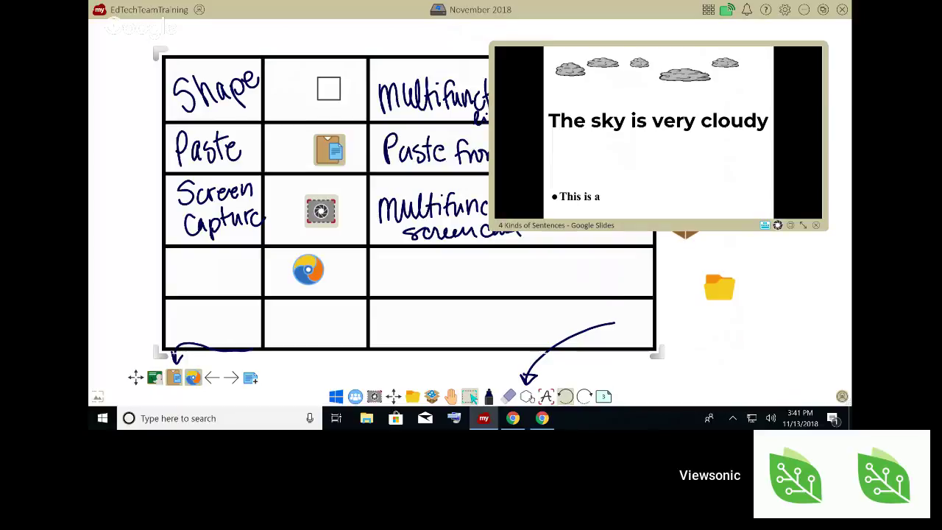
{"action": "left_click", "coordinate": [488, 396]}
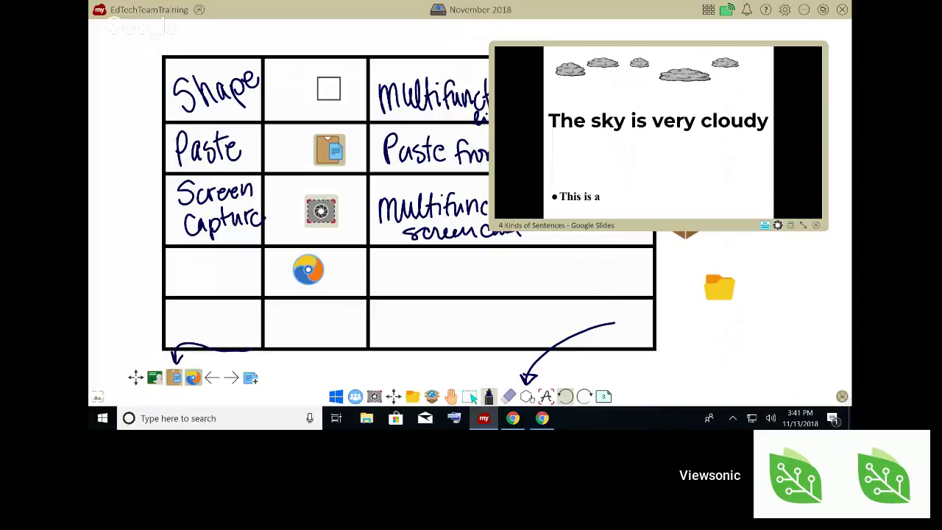
{"action": "left_click", "coordinate": [565, 396]}
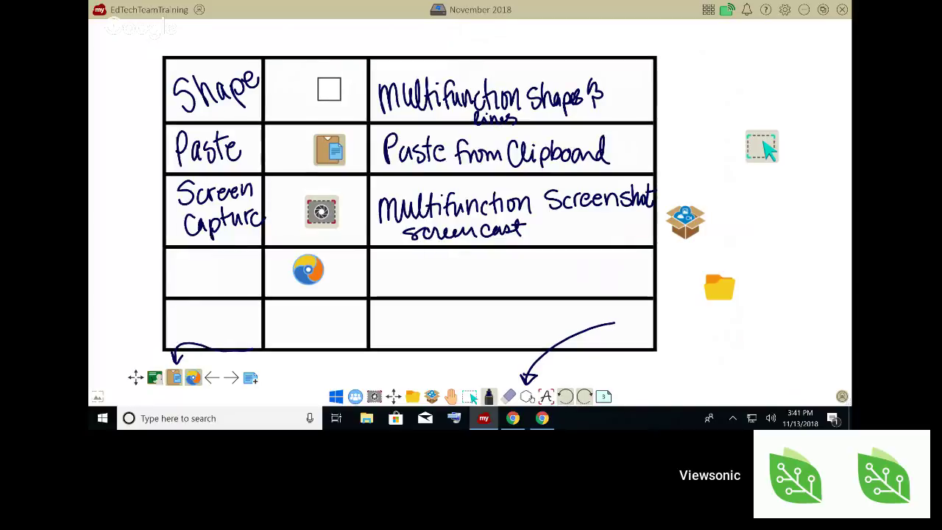
Reopen the embedded browser and annotate the slide with a yellow line, an orange squiggle after "This is a" and a period after "cloudy".
{"action": "left_click", "coordinate": [193, 377]}
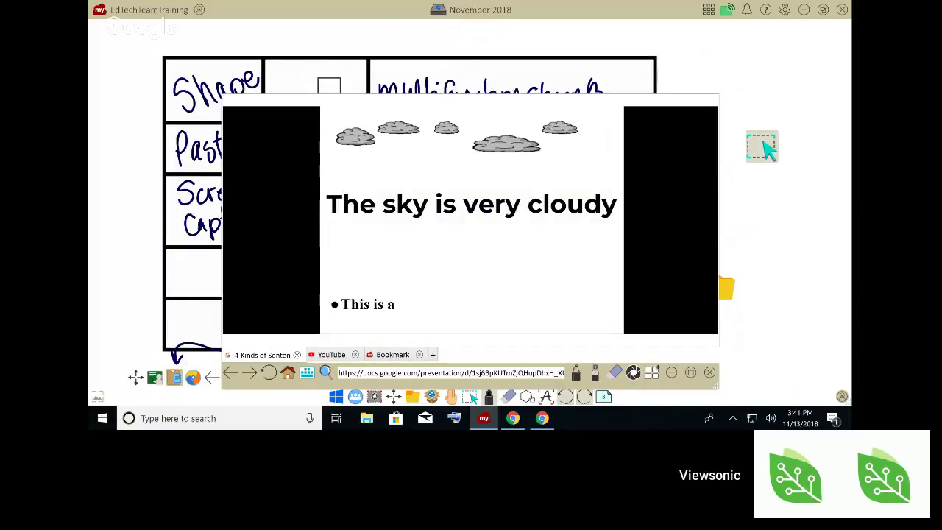
{"action": "left_click", "coordinate": [576, 373]}
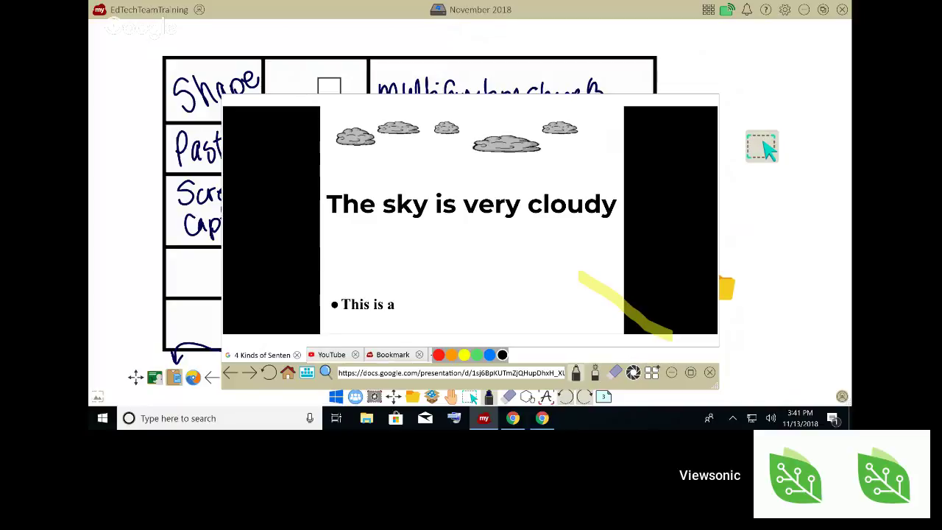
{"action": "left_click", "coordinate": [576, 373]}
{"action": "left_click_drag", "start_coordinate": [410, 303], "coordinate": [544, 298]}
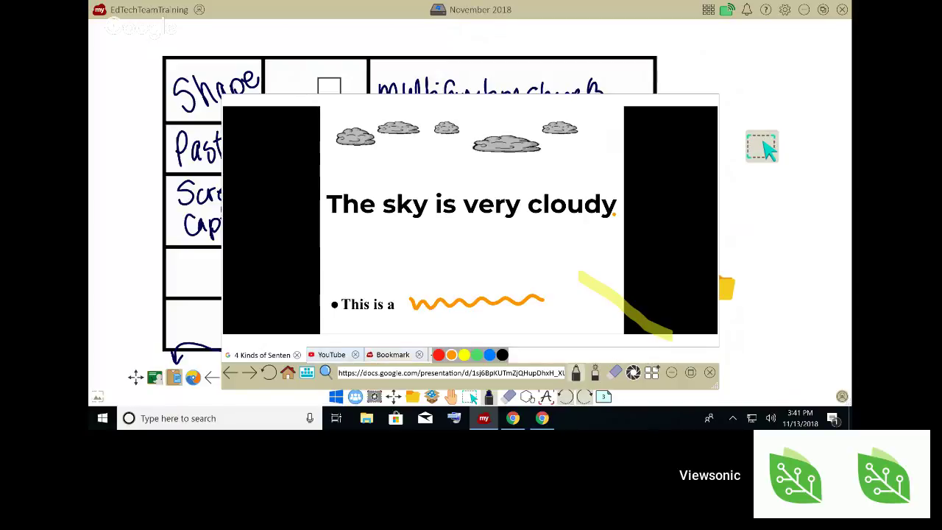
Clear the annotations over the YouTube page and embed the "6 Hours Mozart for Studying, Concentration, Relaxation" video on the whiteboard.
{"action": "left_click", "coordinate": [331, 355]}
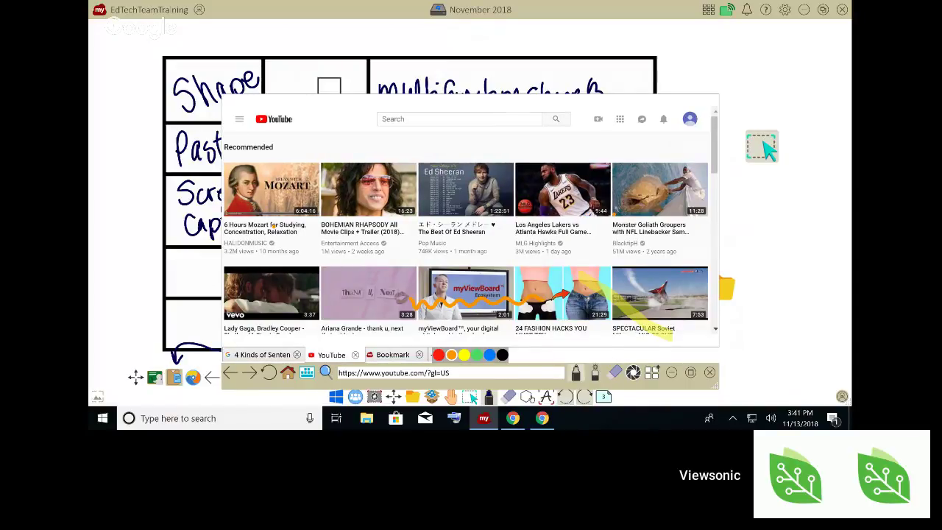
{"action": "left_click", "coordinate": [615, 372]}
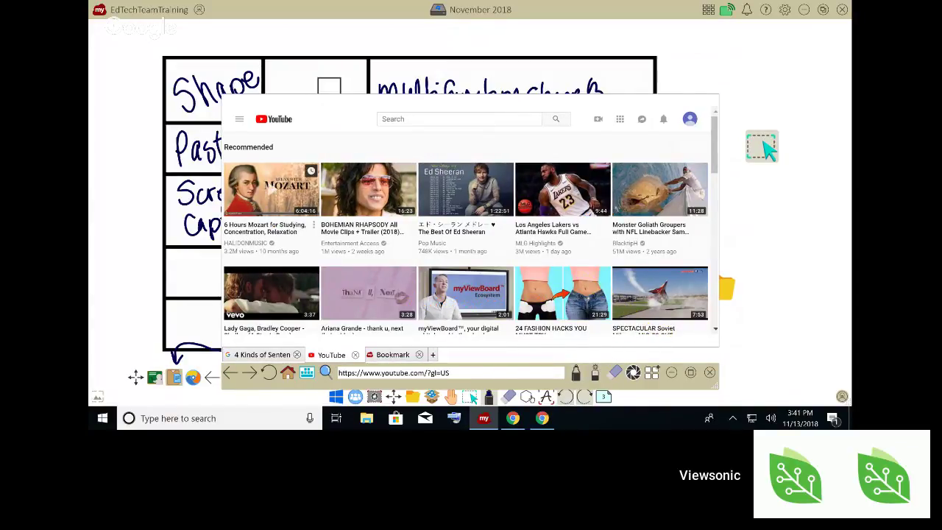
{"action": "left_click", "coordinate": [271, 190]}
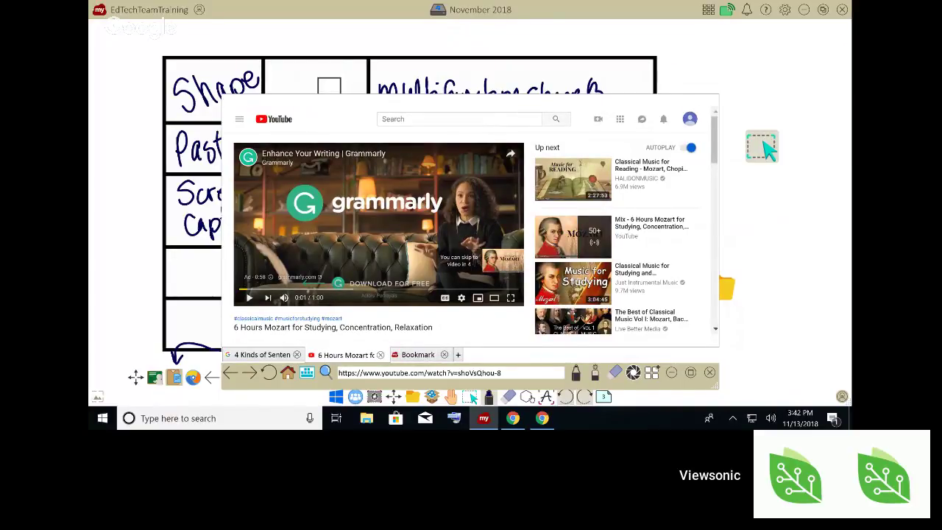
{"action": "key", "text": "alt+Left"}
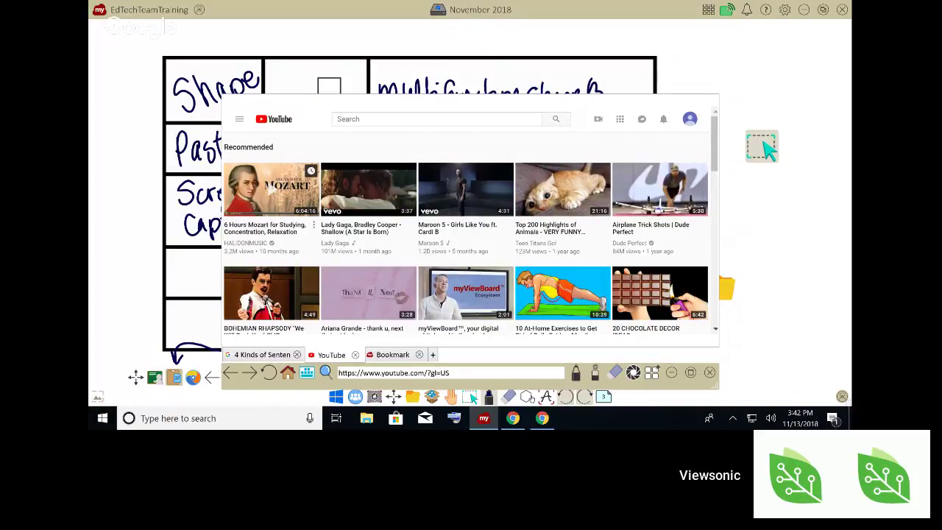
{"action": "left_click", "coordinate": [271, 189]}
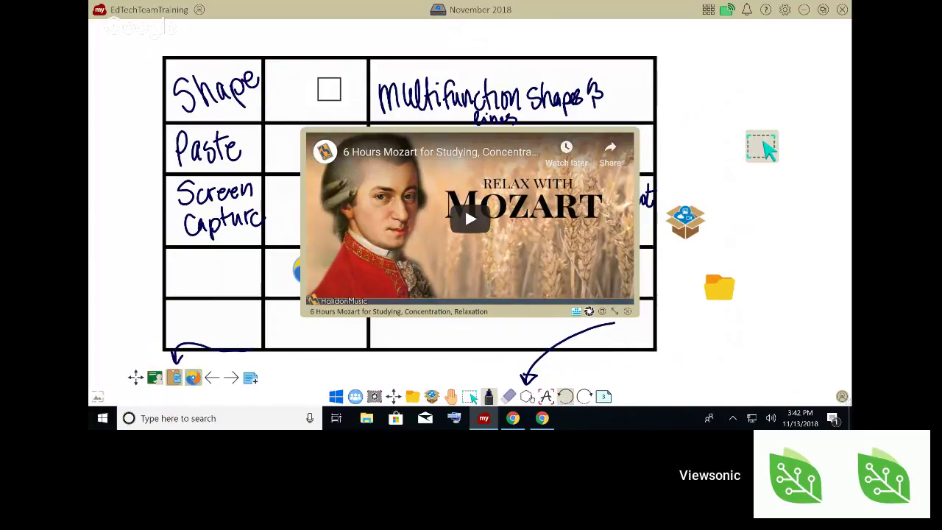
Shrink the embedded Mozart video and position it over the upper-right part of the table.
{"action": "left_click_drag", "start_coordinate": [614, 311], "coordinate": [551, 279]}
{"action": "left_click_drag", "start_coordinate": [471, 280], "coordinate": [742, 193]}
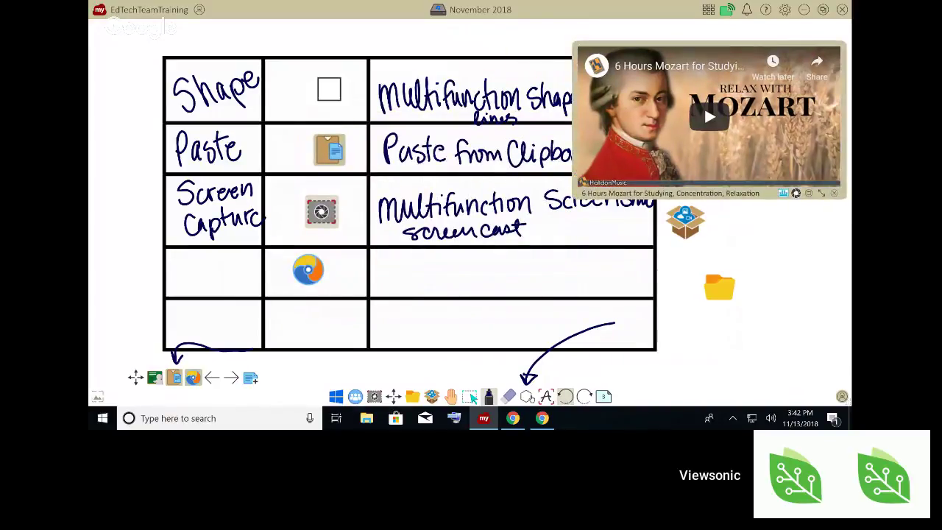
{"action": "left_click_drag", "start_coordinate": [821, 193], "coordinate": [821, 152]}
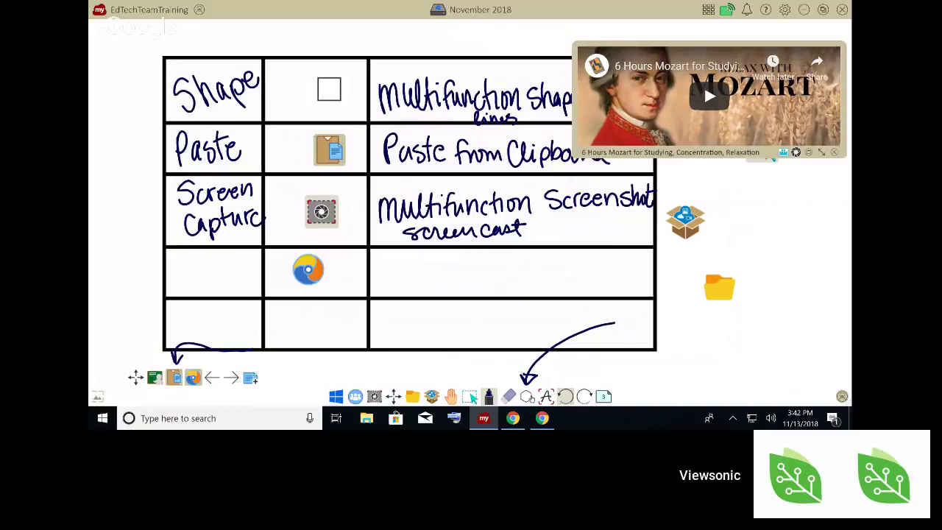
{"action": "left_click_drag", "start_coordinate": [669, 152], "coordinate": [607, 158]}
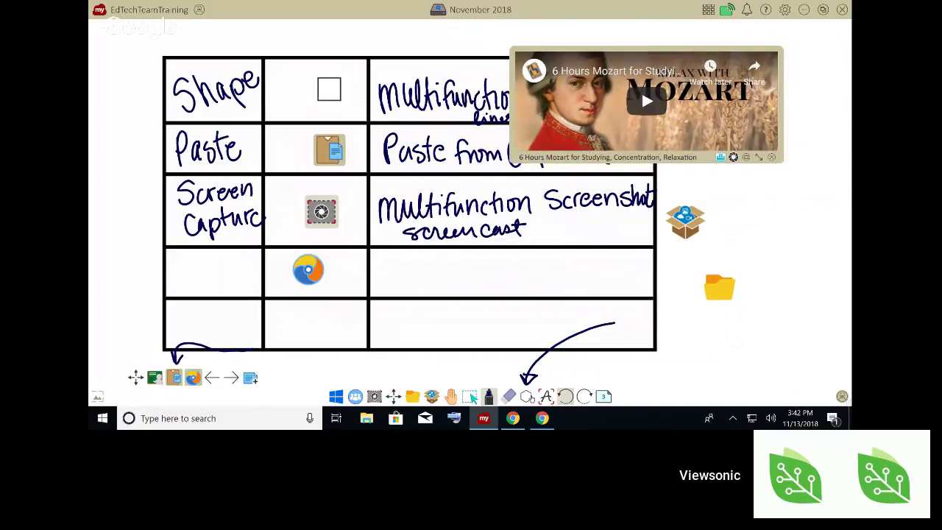
{"action": "left_click_drag", "start_coordinate": [759, 157], "coordinate": [672, 155]}
Play and pause the embedded Mozart video, move it lower, and remove it from the whiteboard.
{"action": "left_click", "coordinate": [602, 101]}
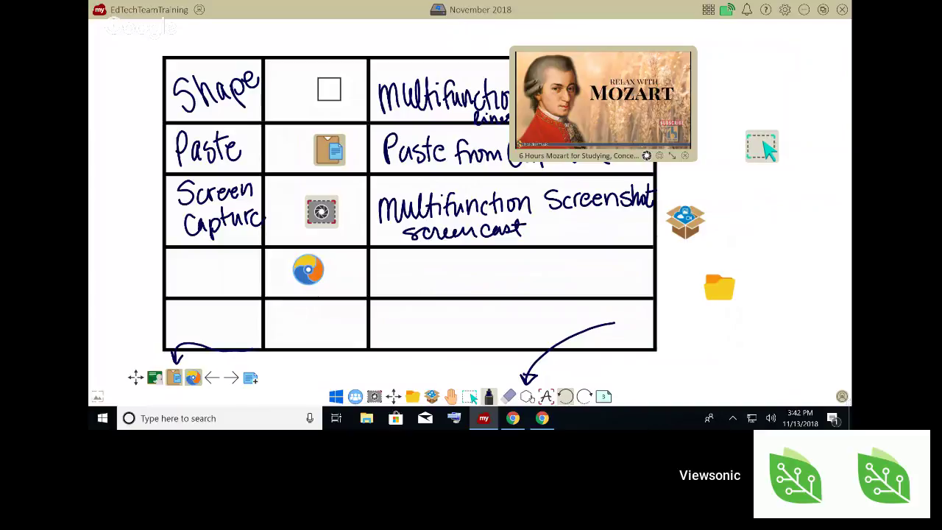
{"action": "left_click", "coordinate": [603, 101]}
{"action": "left_click", "coordinate": [536, 138]}
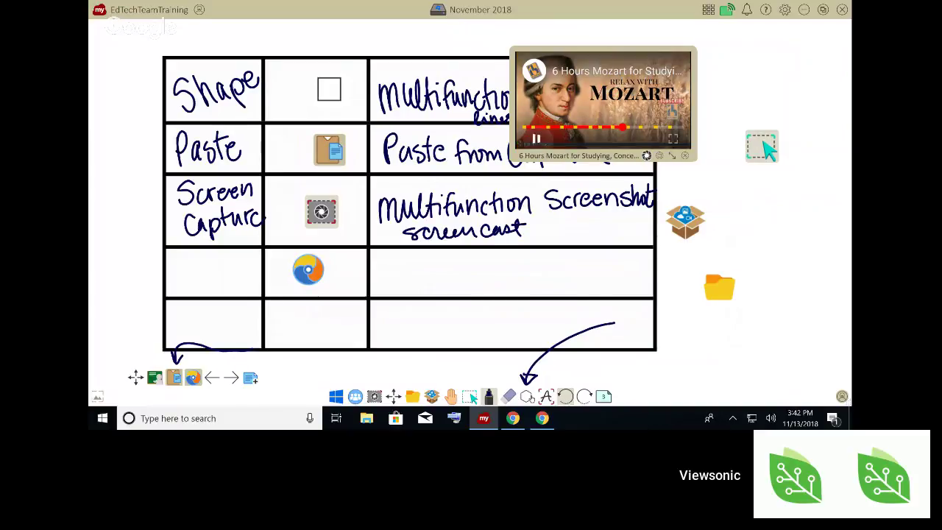
{"action": "left_click_drag", "start_coordinate": [577, 155], "coordinate": [646, 210]}
{"action": "left_click", "coordinate": [753, 210]}
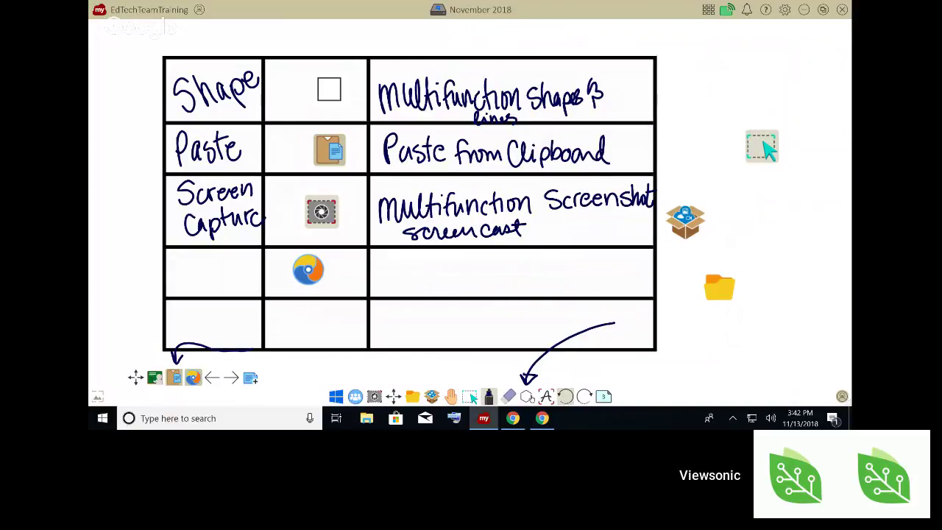
Handwrite "Browser" and the description "in program Browser" in the table's fourth row using the pen.
{"action": "left_click", "coordinate": [488, 396]}
{"action": "left_click", "coordinate": [542, 145]}
{"action": "left_click_drag", "start_coordinate": [181, 280], "coordinate": [181, 288]}
{"action": "mouse_move", "coordinate": [179, 262]}
{"action": "left_mouse_down"}
{"action": "mouse_move", "coordinate": [182, 286]}
{"action": "mouse_move", "coordinate": [230, 272]}
{"action": "mouse_move", "coordinate": [234, 284]}
{"action": "mouse_move", "coordinate": [256, 284]}
{"action": "mouse_move", "coordinate": [262, 265]}
{"action": "left_mouse_up"}
{"action": "mouse_move", "coordinate": [389, 263]}
{"action": "left_mouse_down"}
{"action": "mouse_move", "coordinate": [390, 282]}
{"action": "mouse_move", "coordinate": [427, 290]}
{"action": "mouse_move", "coordinate": [436, 275]}
{"action": "left_mouse_up"}
{"action": "mouse_move", "coordinate": [440, 277]}
{"action": "left_mouse_down"}
{"action": "mouse_move", "coordinate": [455, 265]}
{"action": "mouse_move", "coordinate": [461, 293]}
{"action": "mouse_move", "coordinate": [481, 265]}
{"action": "mouse_move", "coordinate": [511, 276]}
{"action": "mouse_move", "coordinate": [536, 262]}
{"action": "mouse_move", "coordinate": [526, 284]}
{"action": "mouse_move", "coordinate": [561, 268]}
{"action": "mouse_move", "coordinate": [597, 281]}
{"action": "left_mouse_up"}
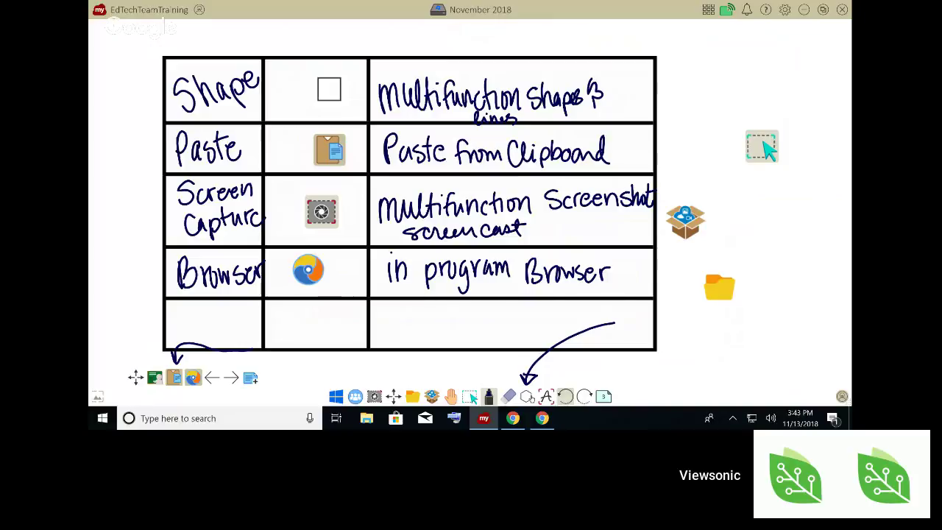
Rearrange the folder and open-box icons beside the table and place the open box in the last row's icon cell.
{"action": "left_click", "coordinate": [451, 397]}
{"action": "left_click", "coordinate": [470, 397]}
{"action": "left_click_drag", "start_coordinate": [685, 222], "coordinate": [703, 286]}
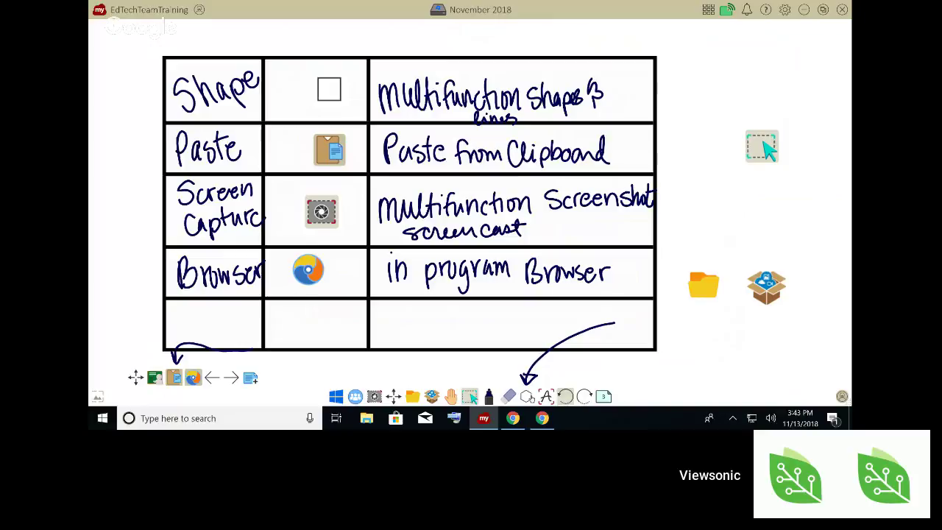
{"action": "left_click_drag", "start_coordinate": [767, 287], "coordinate": [326, 320]}
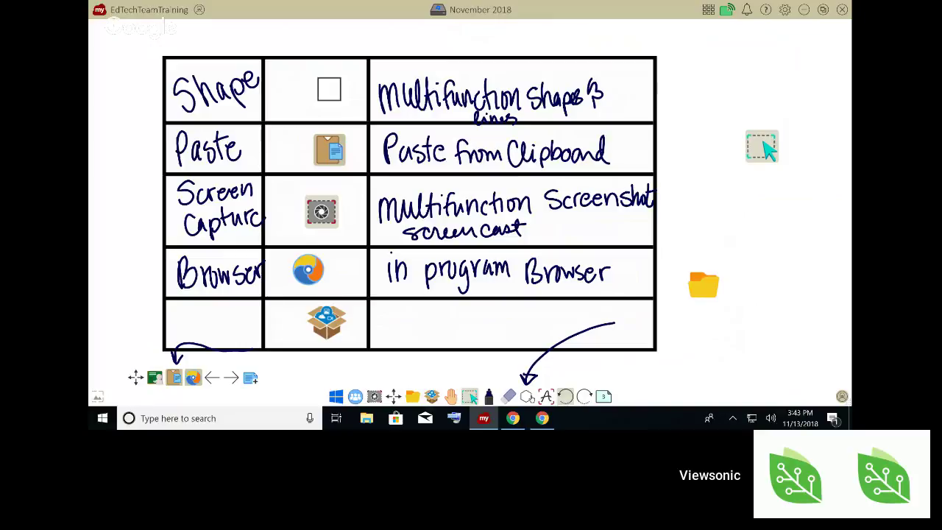
Open the media toolbox beside the table and look through its local files, cloud media, sticky notes, tools, animal clipart and cameras.
{"action": "left_click", "coordinate": [432, 396]}
{"action": "left_click_drag", "start_coordinate": [536, 144], "coordinate": [743, 67]}
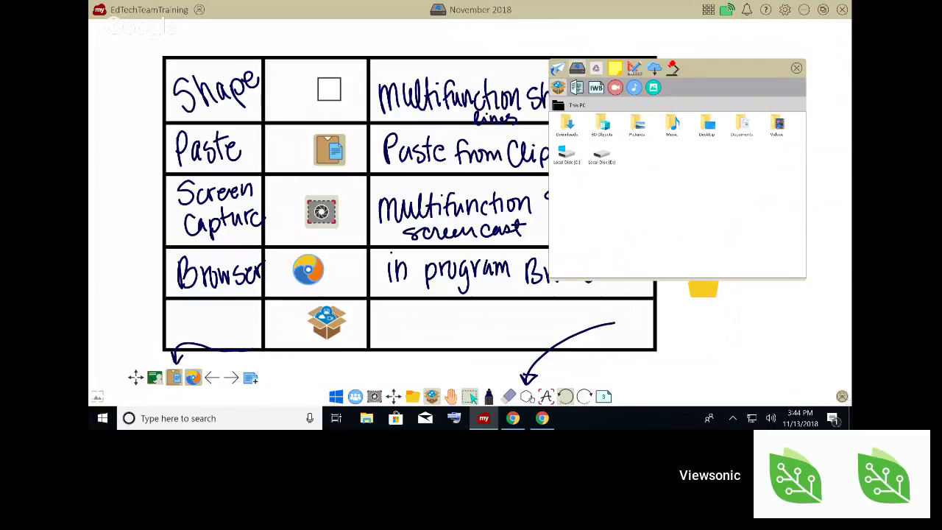
{"action": "left_click", "coordinate": [596, 68]}
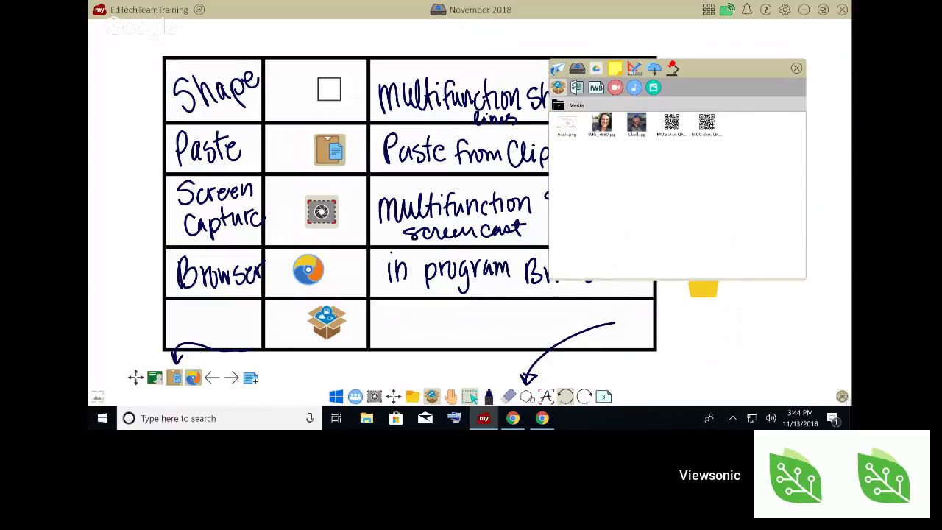
{"action": "left_click", "coordinate": [616, 67]}
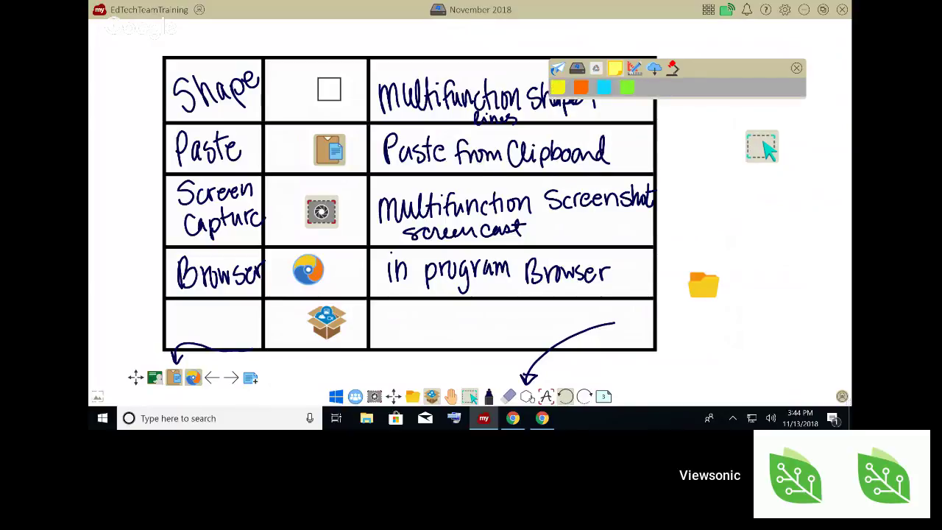
{"action": "left_click", "coordinate": [634, 69]}
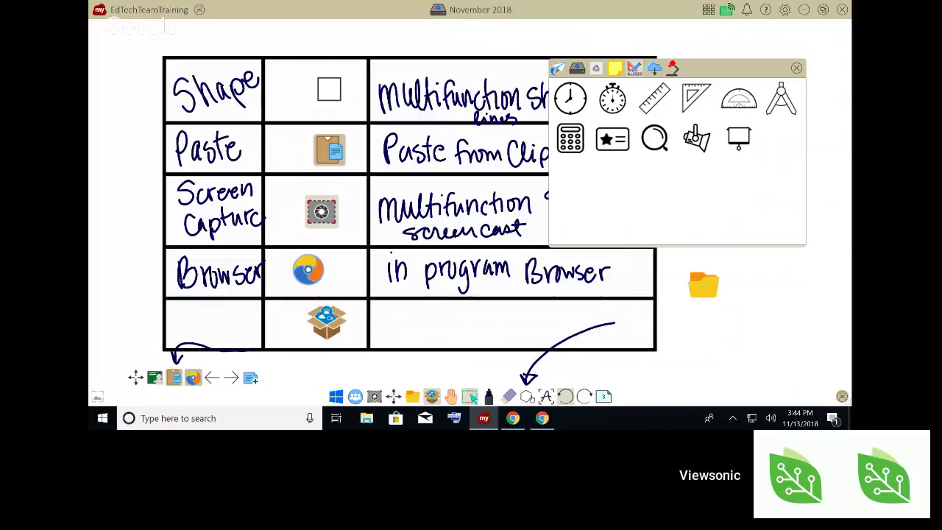
{"action": "left_click", "coordinate": [654, 68]}
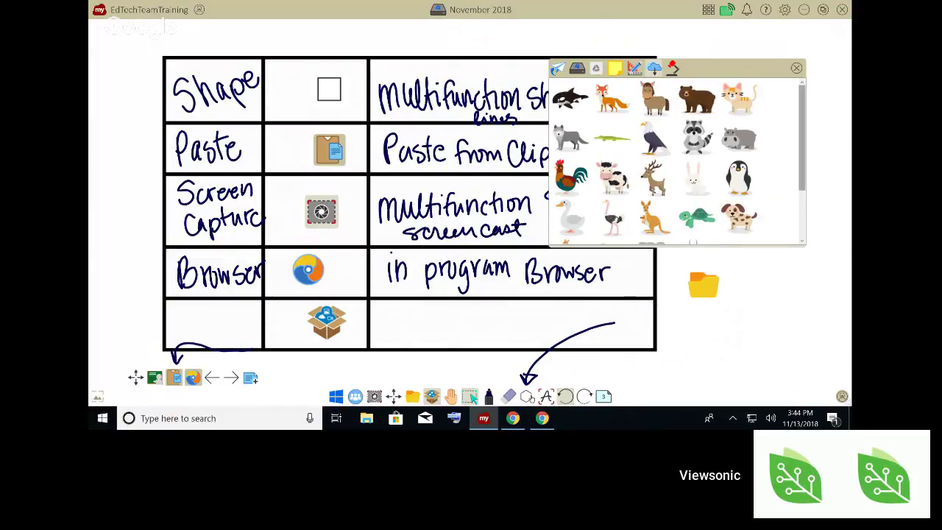
{"action": "scroll", "coordinate": [676, 162], "scroll_direction": "down", "scroll_amount": 3}
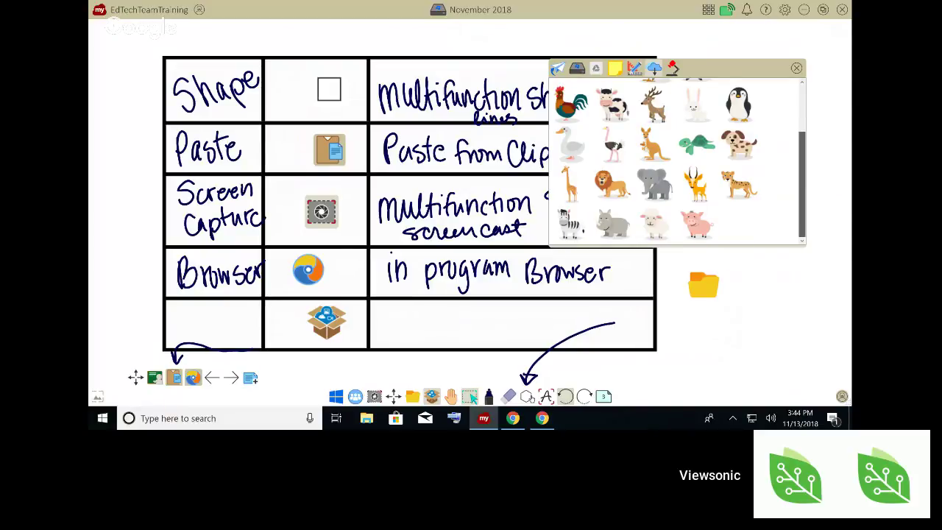
{"action": "scroll", "coordinate": [677, 162], "scroll_direction": "up", "scroll_amount": 3}
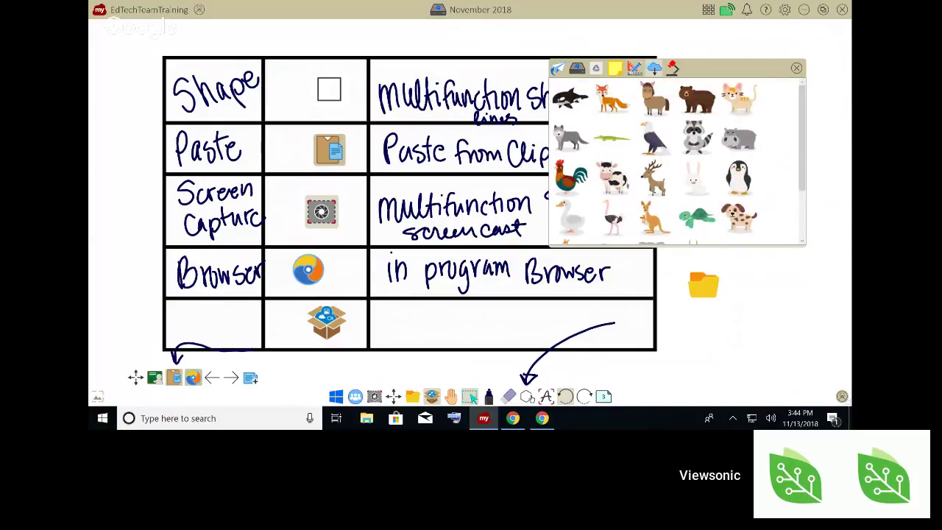
{"action": "left_click", "coordinate": [672, 68]}
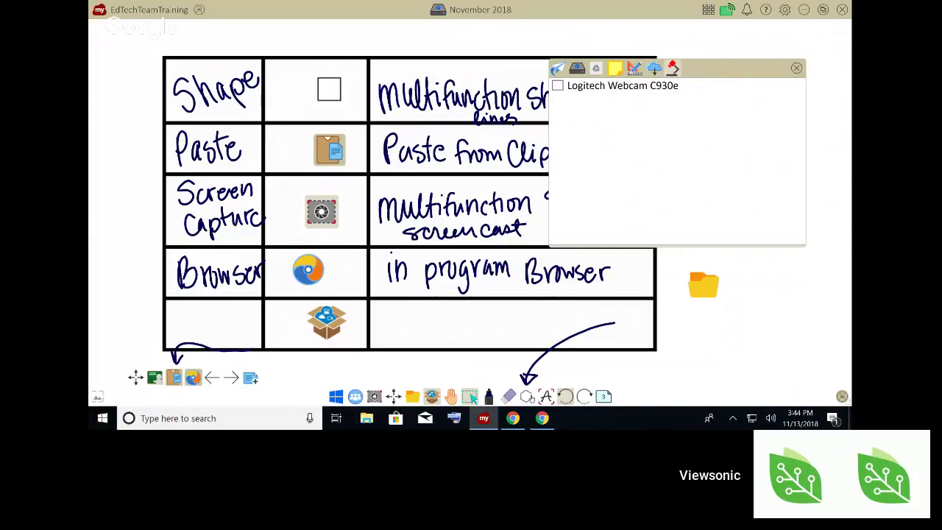
Open the Logitech Webcam C930e feed, draw a black heart around the can, erase it and close the feed.
{"action": "left_click", "coordinate": [622, 85]}
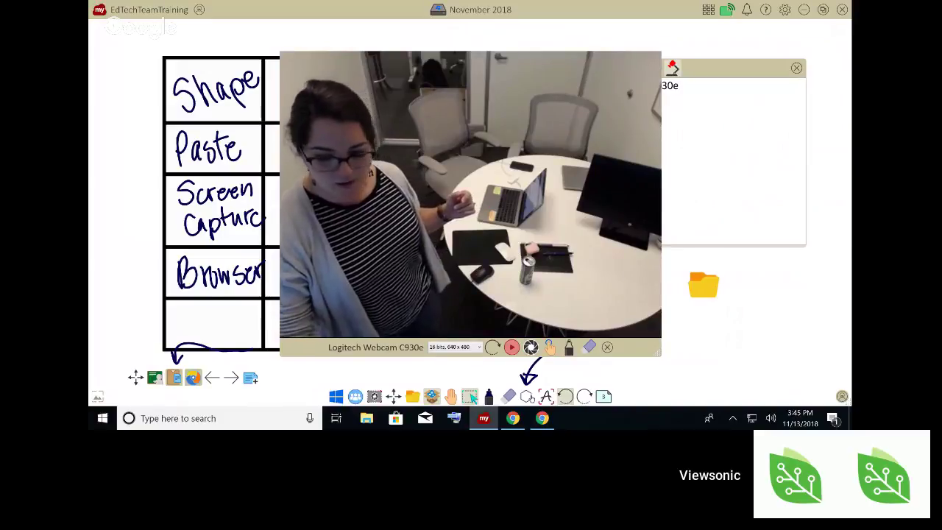
{"action": "left_click", "coordinate": [568, 347]}
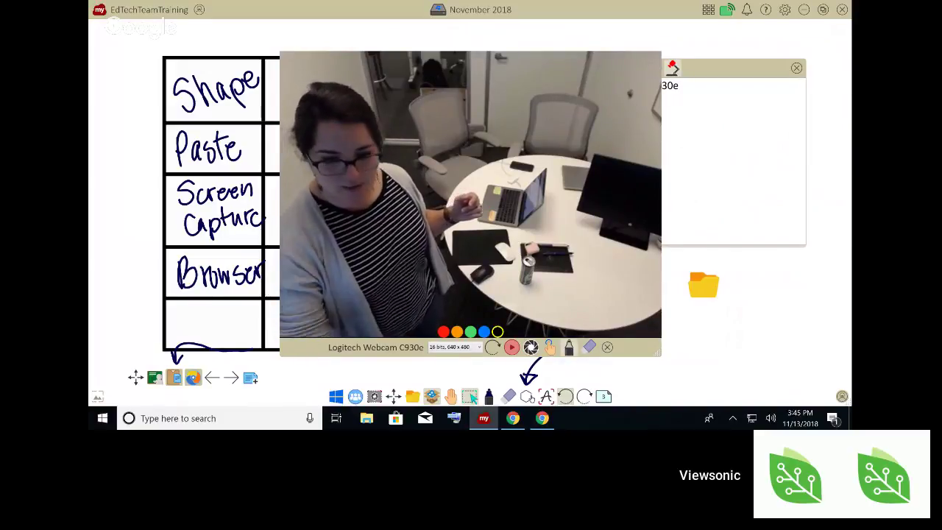
{"action": "mouse_move", "coordinate": [530, 247]}
{"action": "left_mouse_down"}
{"action": "mouse_move", "coordinate": [558, 222]}
{"action": "mouse_move", "coordinate": [534, 308]}
{"action": "left_mouse_up"}
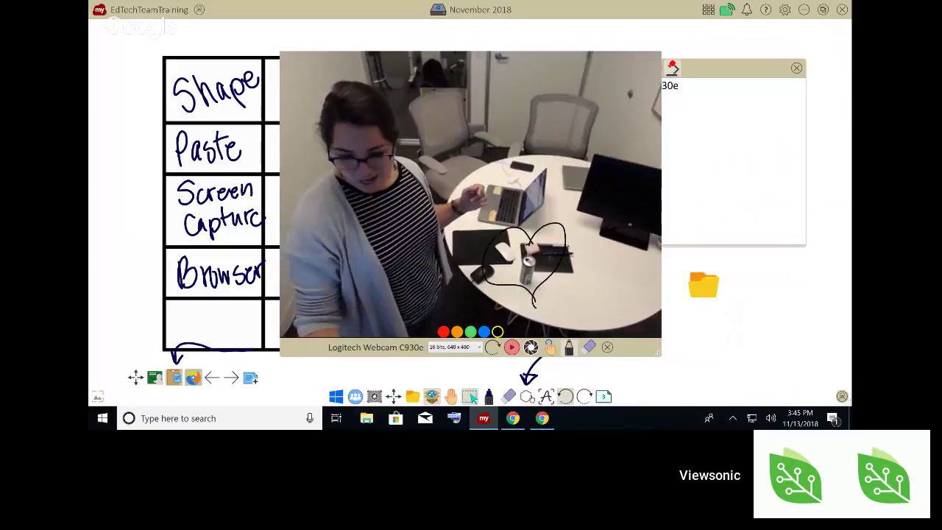
{"action": "left_click", "coordinate": [589, 346]}
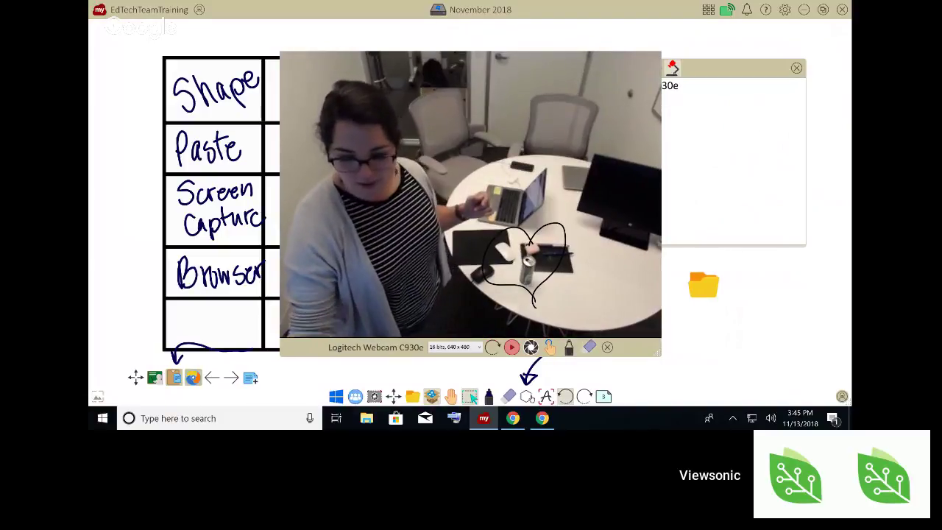
{"action": "left_click", "coordinate": [589, 346]}
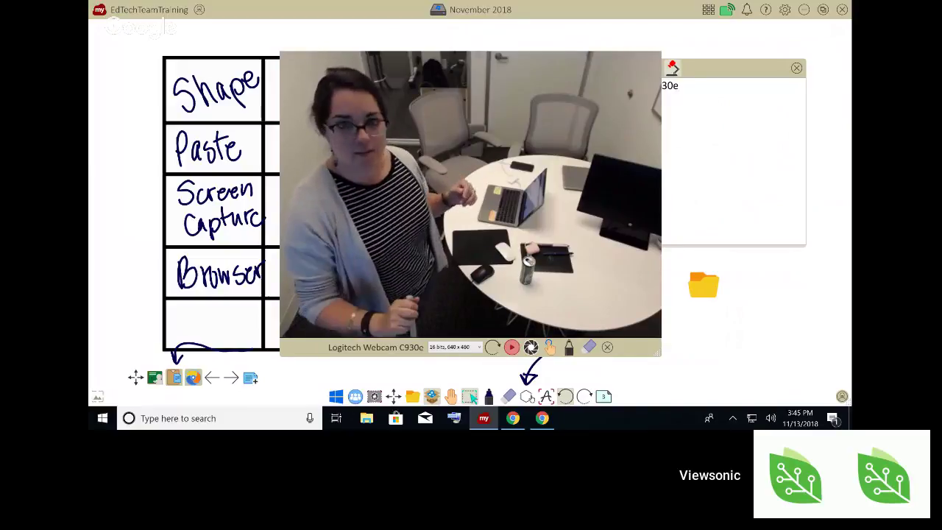
{"action": "left_click", "coordinate": [607, 346]}
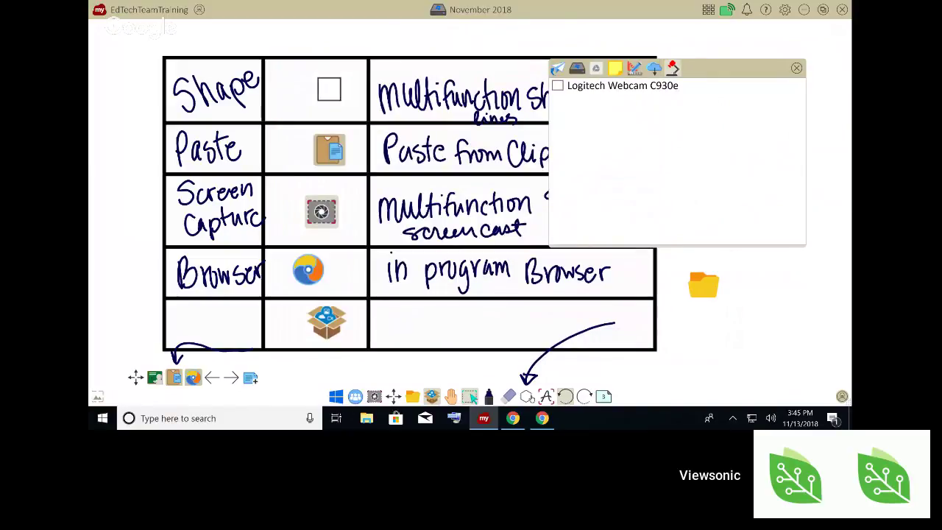
Add the photo IMG_7980.jpg from the Google Drive Media folder to the canvas beside the table and close the media toolbox.
{"action": "left_click", "coordinate": [596, 67]}
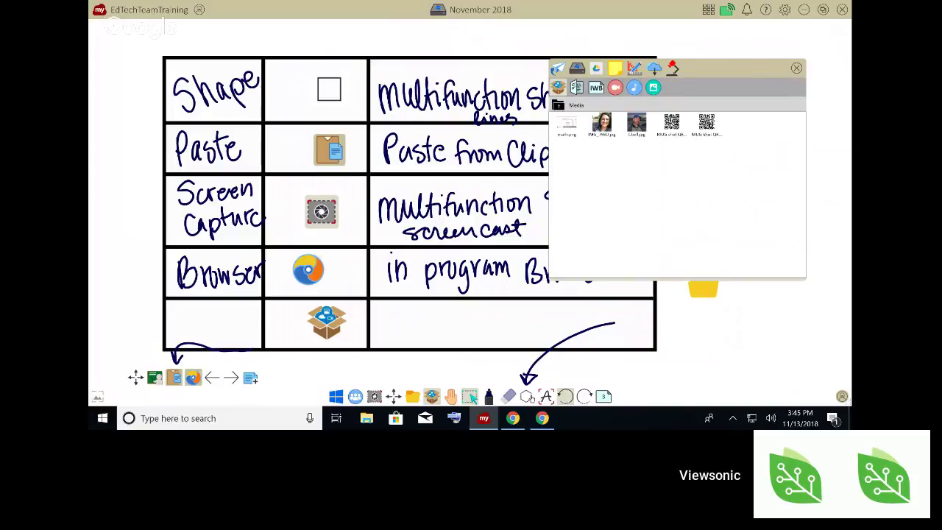
{"action": "left_click", "coordinate": [602, 123]}
{"action": "left_click_drag", "start_coordinate": [602, 124], "coordinate": [734, 321]}
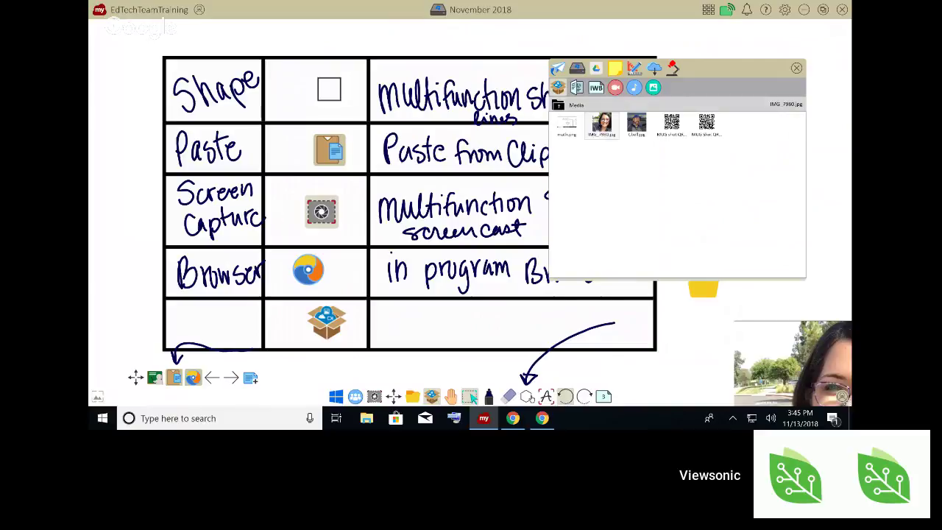
{"action": "left_click", "coordinate": [796, 67]}
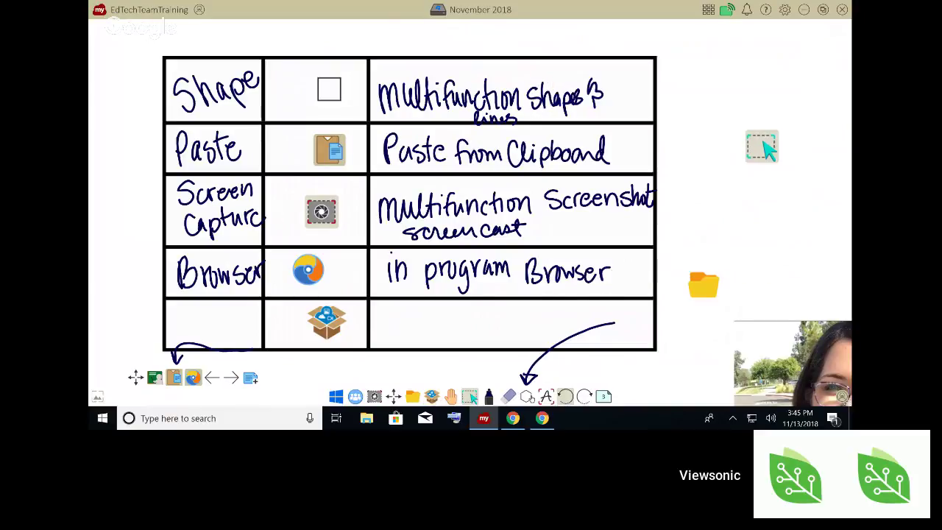
Shrink the portrait photo to a thumbnail and place it beside the table, above the selection-tool icon.
{"action": "left_click", "coordinate": [793, 364]}
{"action": "left_click_drag", "start_coordinate": [792, 367], "coordinate": [618, 187]}
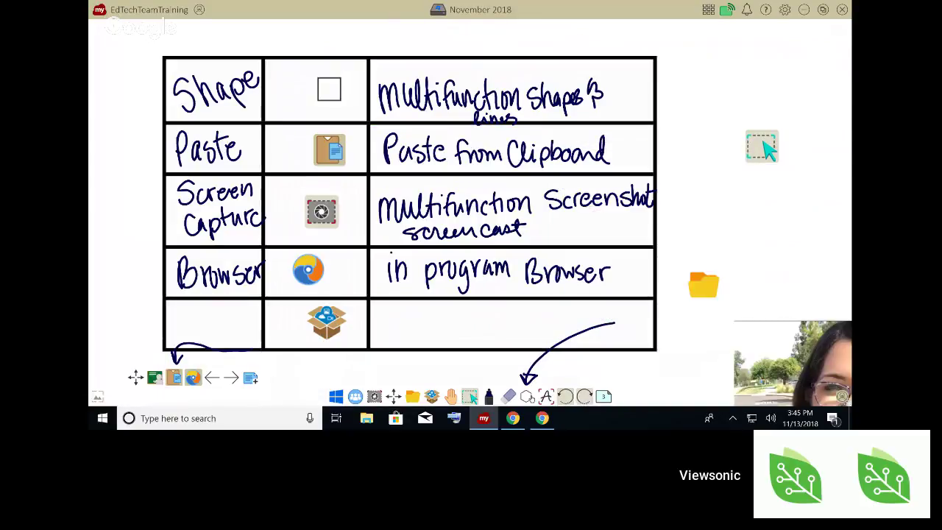
{"action": "left_click_drag", "start_coordinate": [798, 368], "coordinate": [771, 256]}
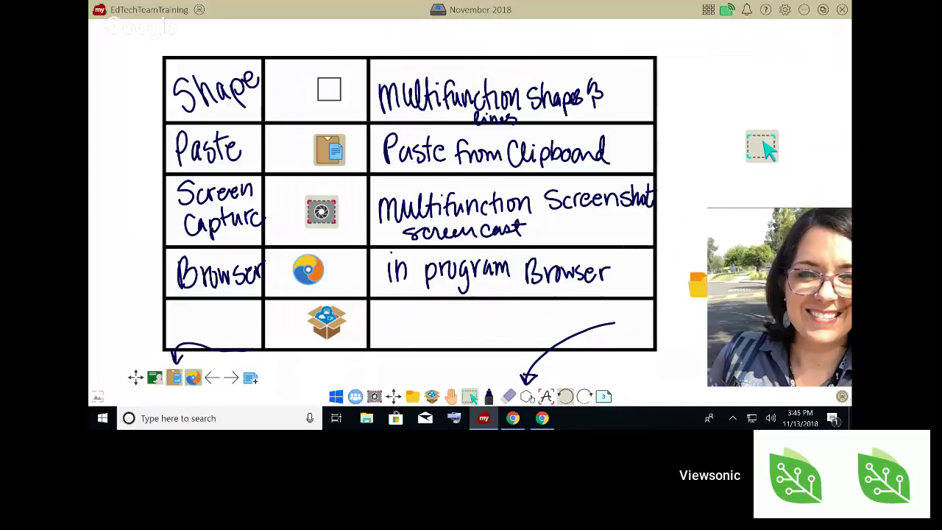
{"action": "left_click_drag", "start_coordinate": [706, 206], "coordinate": [813, 314]}
{"action": "left_click_drag", "start_coordinate": [836, 348], "coordinate": [714, 65]}
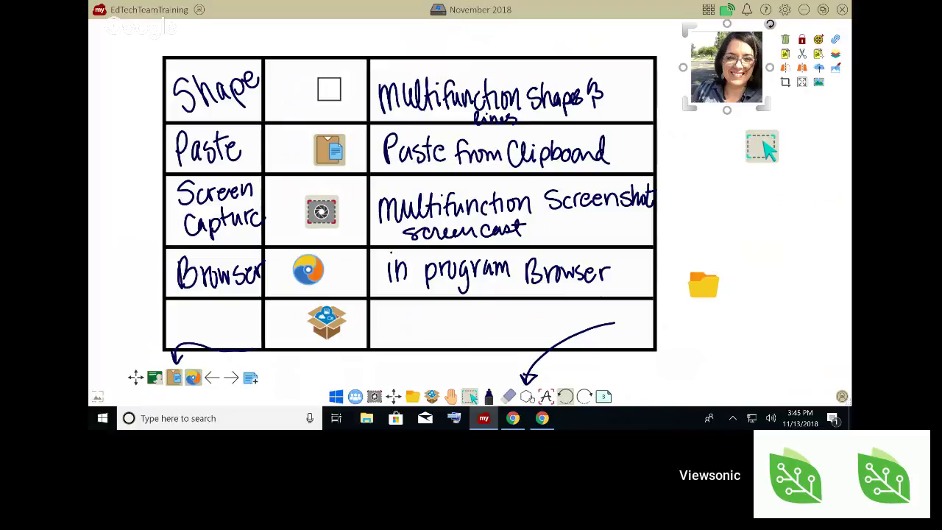
Open the casting window and delete the portrait photo from the canvas.
{"action": "left_click", "coordinate": [355, 396]}
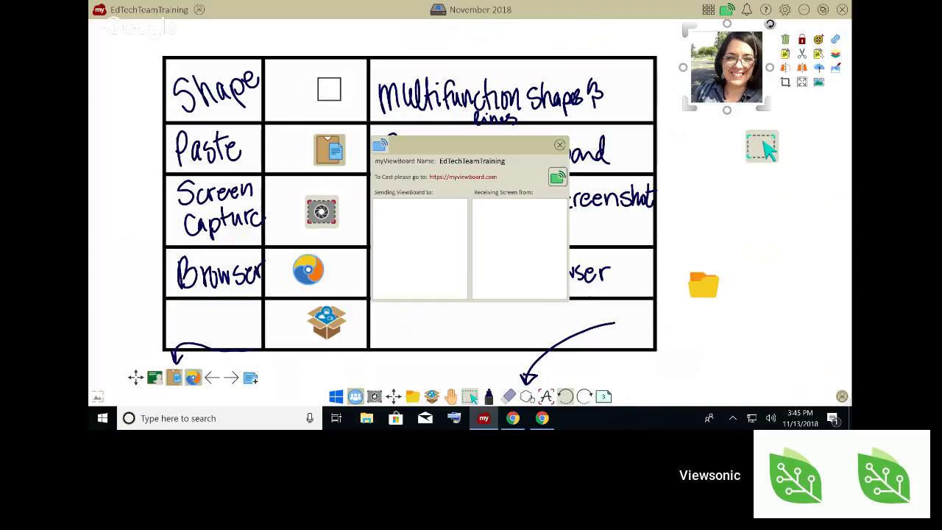
{"action": "left_click_drag", "start_coordinate": [726, 68], "coordinate": [764, 246]}
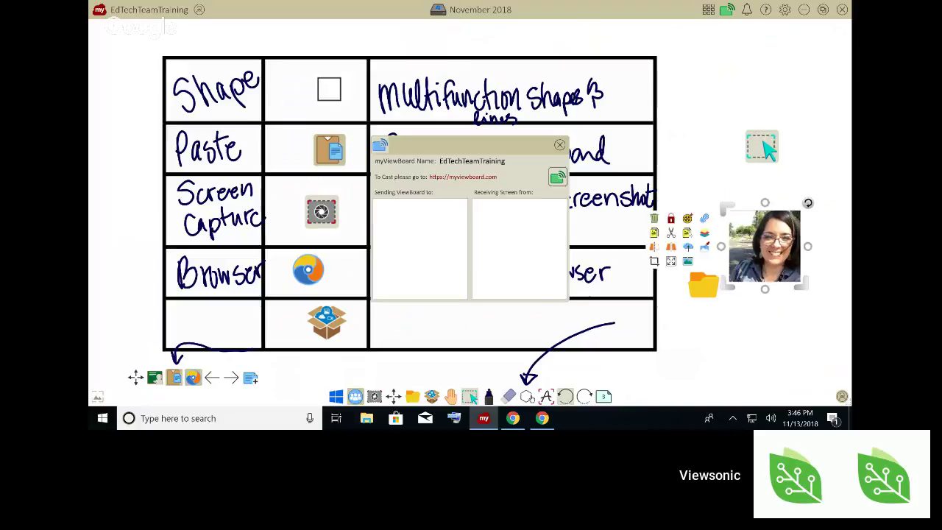
{"action": "key", "text": "Delete"}
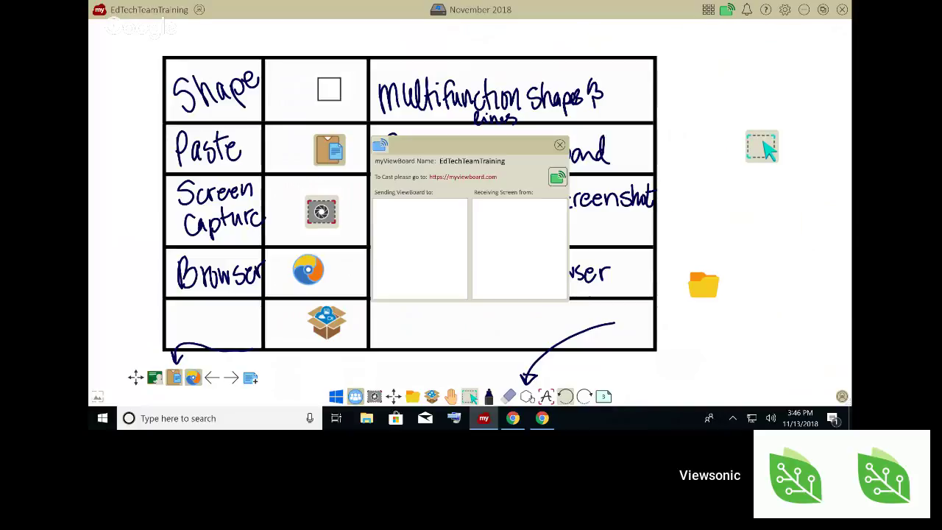
Draw a curved arrow with the pen from beside the table up to the green casting icon.
{"action": "left_click", "coordinate": [488, 397]}
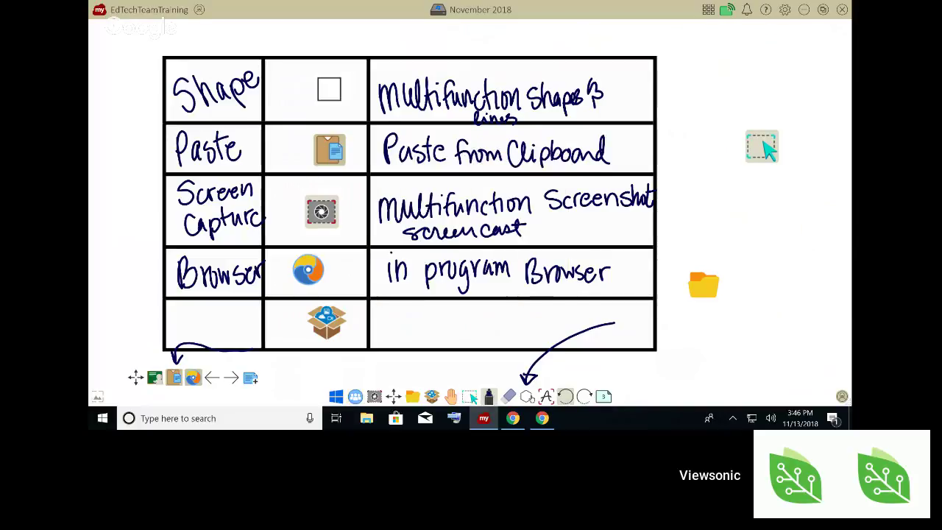
{"action": "mouse_move", "coordinate": [752, 226]}
{"action": "left_mouse_down"}
{"action": "mouse_move", "coordinate": [734, 229]}
{"action": "mouse_move", "coordinate": [712, 63]}
{"action": "mouse_move", "coordinate": [719, 29]}
{"action": "mouse_move", "coordinate": [738, 46]}
{"action": "mouse_move", "coordinate": [721, 28]}
{"action": "left_mouse_up"}
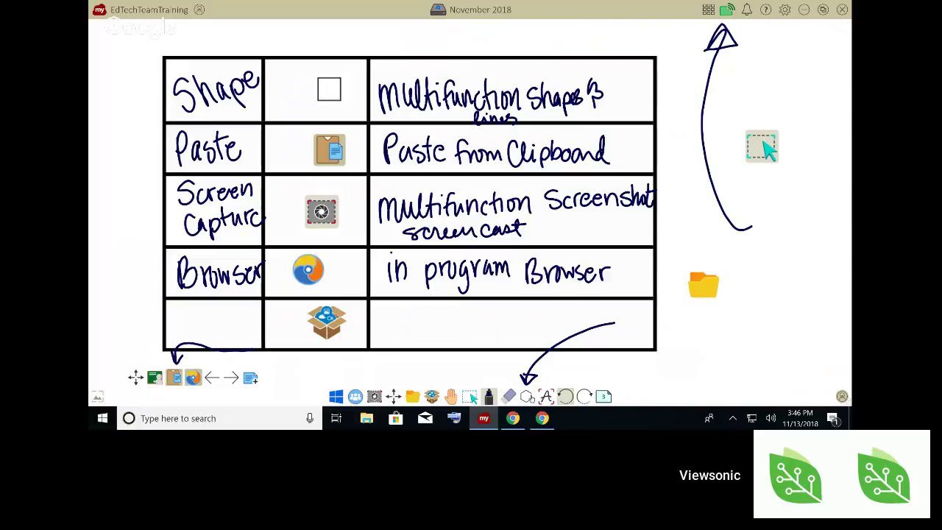
Look at the casting details, the settings help links and the notifications, closing each one.
{"action": "left_click", "coordinate": [355, 396]}
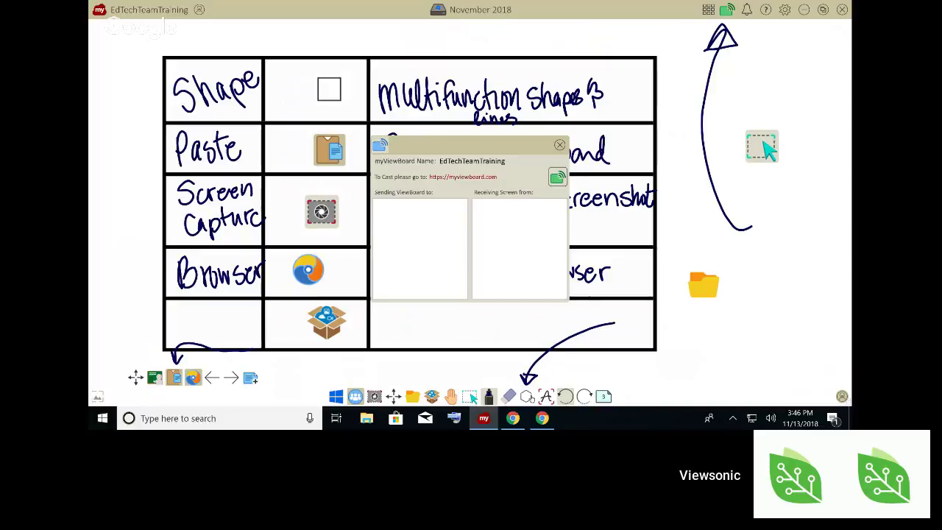
{"action": "key", "text": "Escape"}
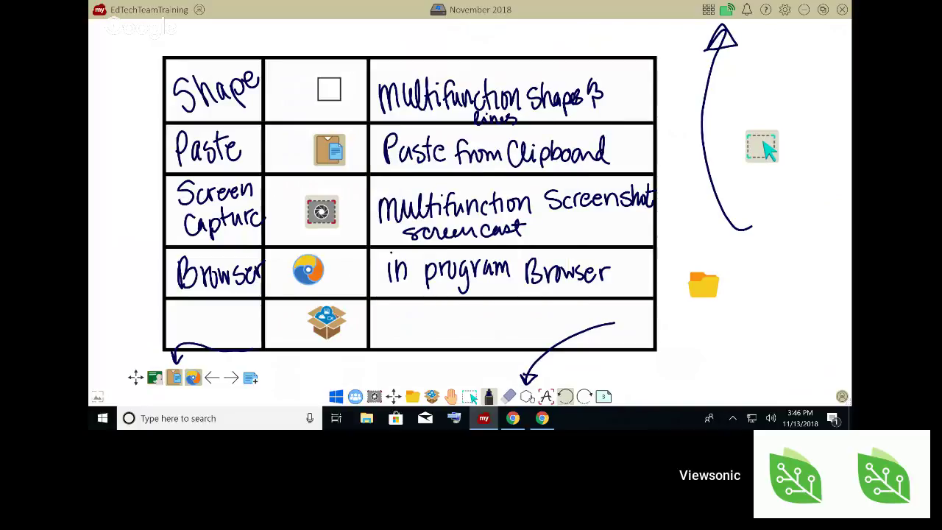
{"action": "left_click", "coordinate": [784, 10]}
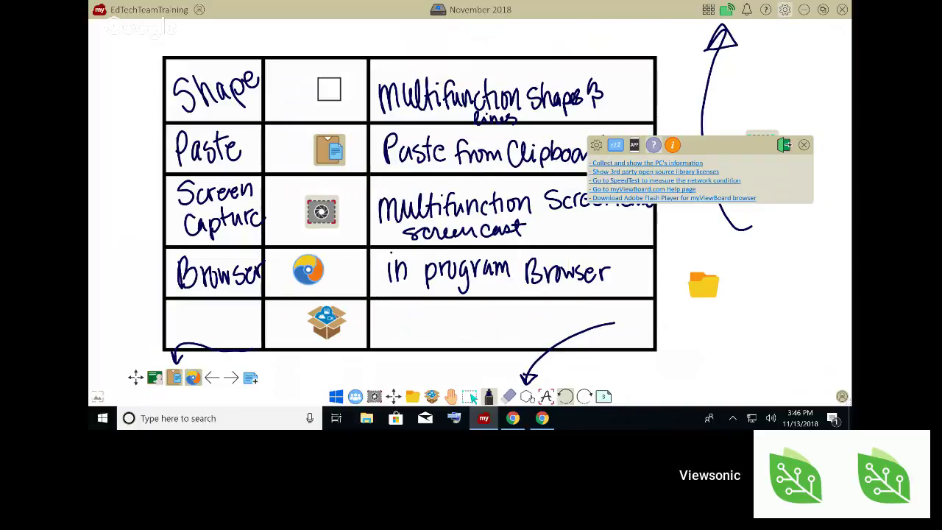
{"action": "left_click", "coordinate": [804, 145]}
{"action": "left_click", "coordinate": [746, 10]}
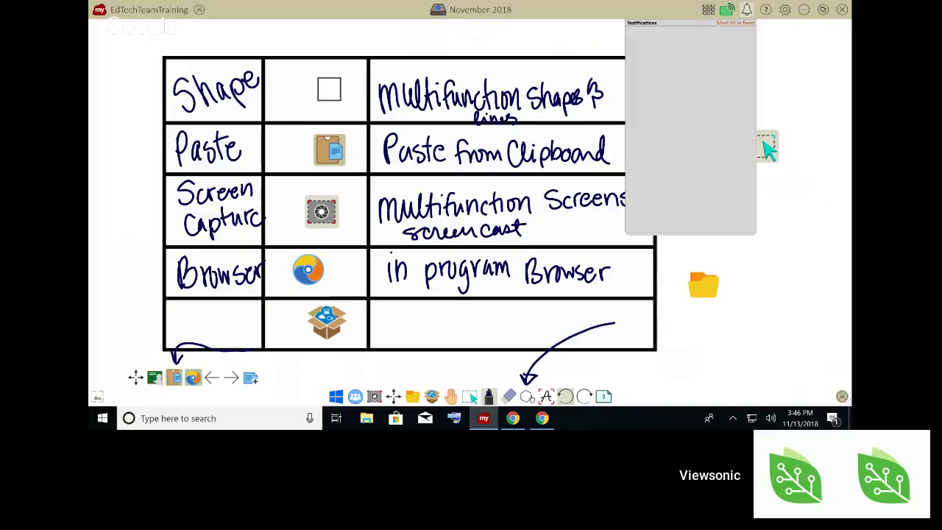
{"action": "left_click", "coordinate": [747, 9]}
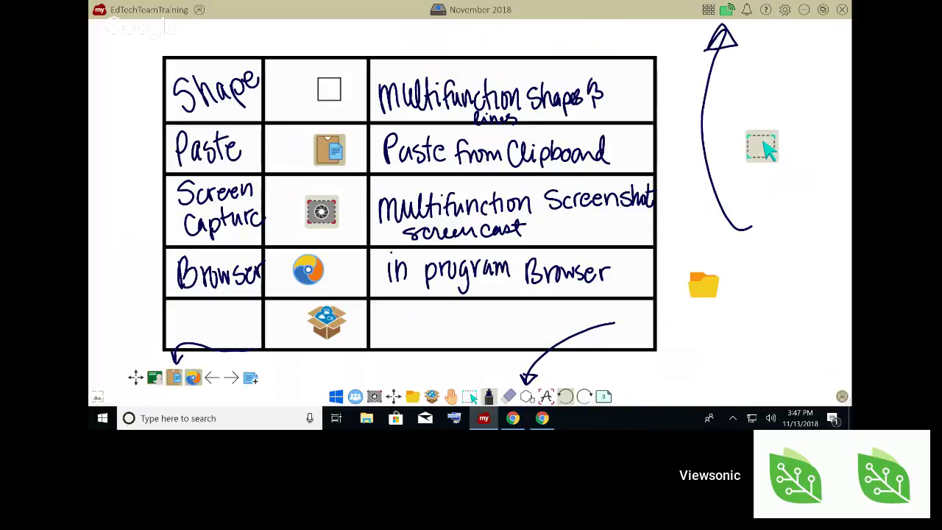
Open the media toolbox, view its myViewBoard Throw resources and close it.
{"action": "left_click", "coordinate": [431, 396]}
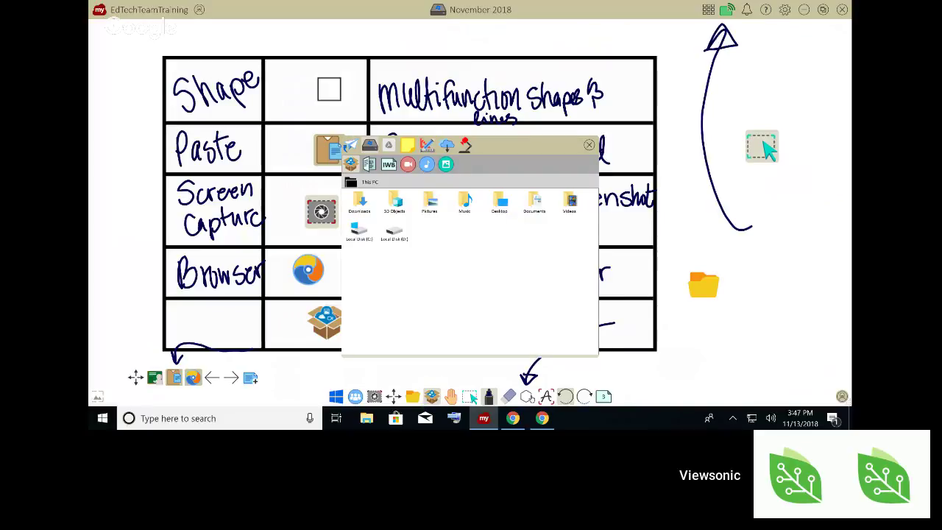
{"action": "left_click", "coordinate": [351, 145]}
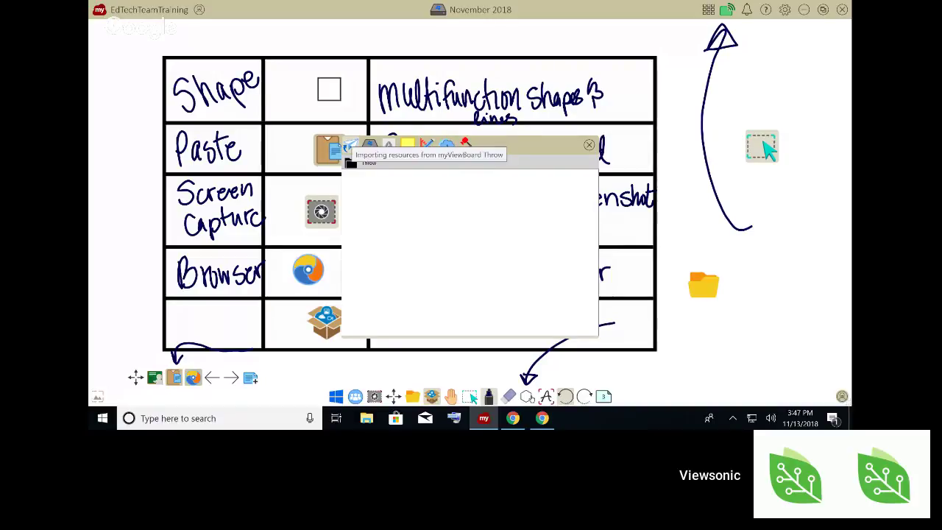
{"action": "left_click", "coordinate": [588, 145]}
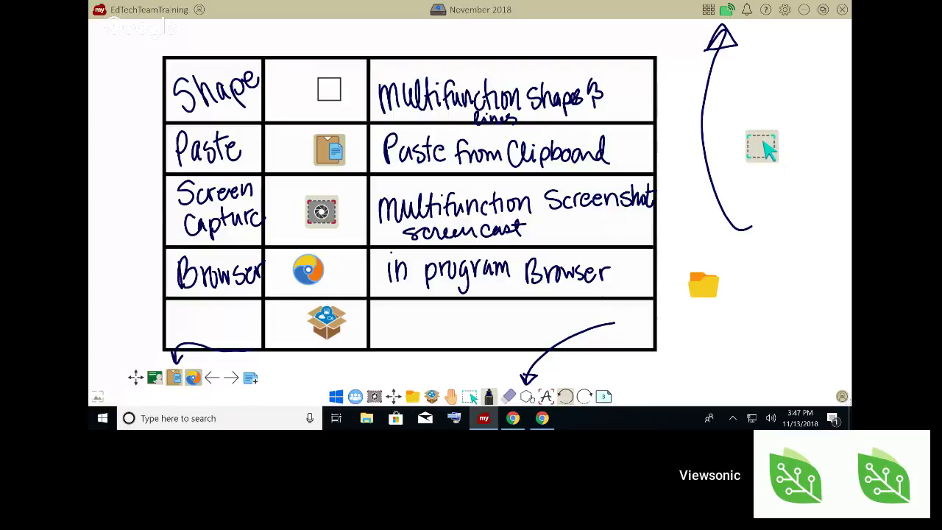
Handwrite "Resource" and the description "Importing Resources" in the table's last row with the marker.
{"action": "left_click", "coordinate": [490, 397]}
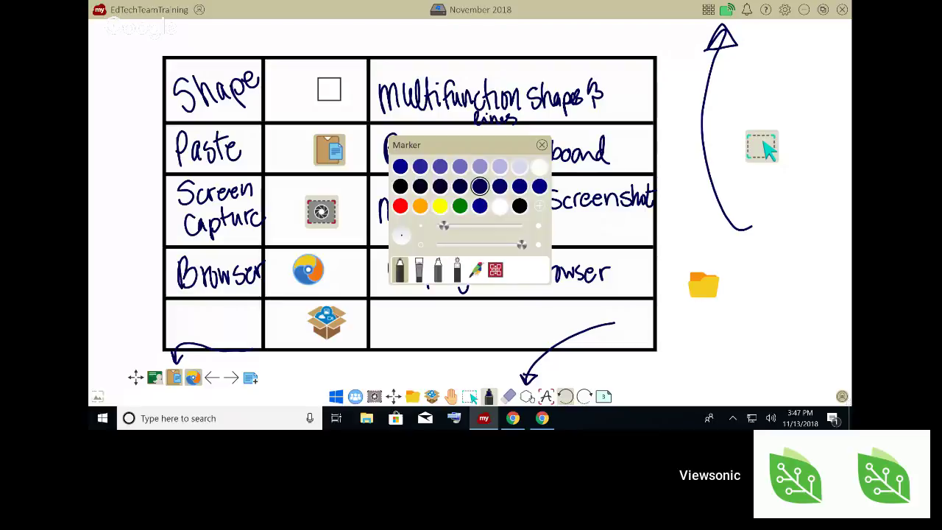
{"action": "left_click", "coordinate": [490, 396]}
{"action": "mouse_move", "coordinate": [176, 313]}
{"action": "left_mouse_down"}
{"action": "mouse_move", "coordinate": [185, 339]}
{"action": "mouse_move", "coordinate": [210, 339]}
{"action": "mouse_move", "coordinate": [230, 324]}
{"action": "mouse_move", "coordinate": [258, 335]}
{"action": "left_mouse_up"}
{"action": "mouse_move", "coordinate": [388, 312]}
{"action": "left_mouse_down"}
{"action": "mouse_move", "coordinate": [387, 341]}
{"action": "mouse_move", "coordinate": [407, 315]}
{"action": "mouse_move", "coordinate": [423, 343]}
{"action": "mouse_move", "coordinate": [460, 315]}
{"action": "mouse_move", "coordinate": [487, 328]}
{"action": "mouse_move", "coordinate": [484, 342]}
{"action": "left_mouse_up"}
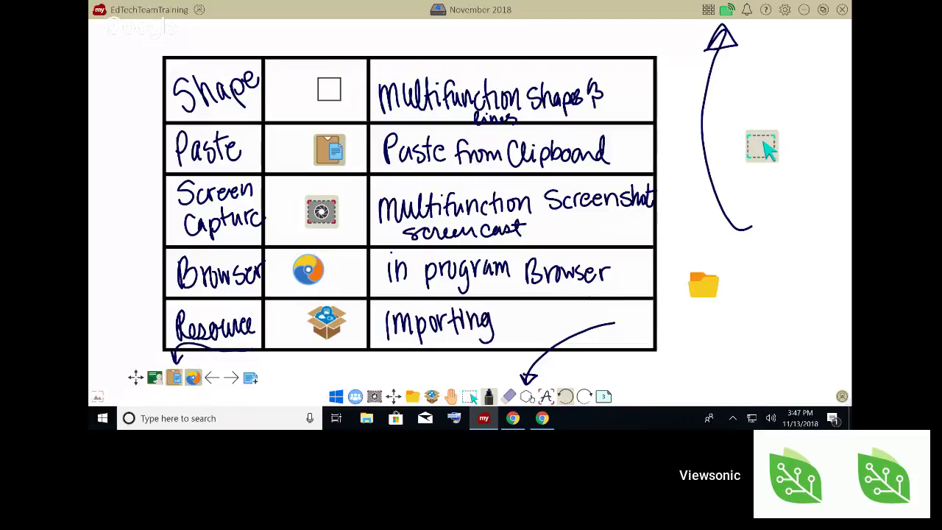
{"action": "mouse_move", "coordinate": [510, 309]}
{"action": "left_mouse_down"}
{"action": "mouse_move", "coordinate": [510, 332]}
{"action": "mouse_move", "coordinate": [567, 326]}
{"action": "mouse_move", "coordinate": [582, 313]}
{"action": "mouse_move", "coordinate": [592, 326]}
{"action": "left_mouse_up"}
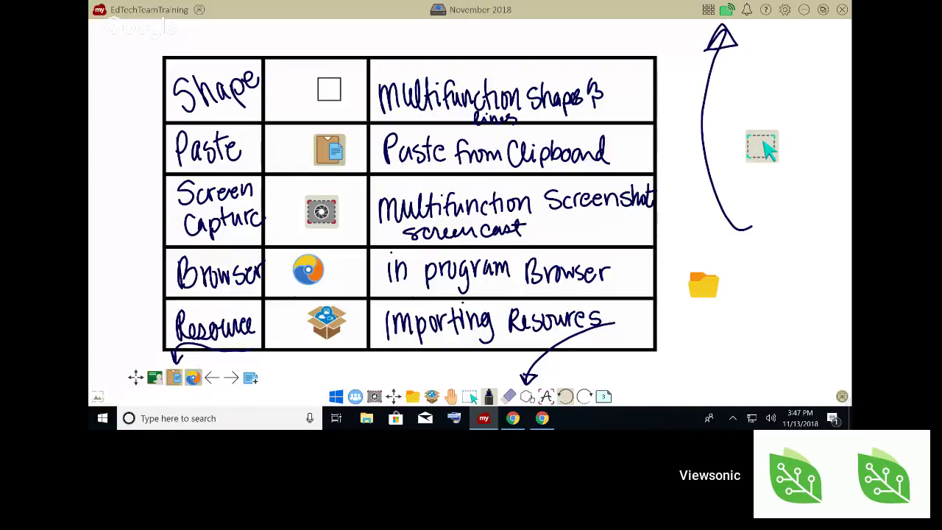
Circle the folder icon beside the table with the pen and show the file management tools.
{"action": "mouse_move", "coordinate": [705, 244]}
{"action": "left_mouse_down"}
{"action": "mouse_move", "coordinate": [699, 332]}
{"action": "mouse_move", "coordinate": [715, 238]}
{"action": "mouse_move", "coordinate": [683, 265]}
{"action": "left_mouse_up"}
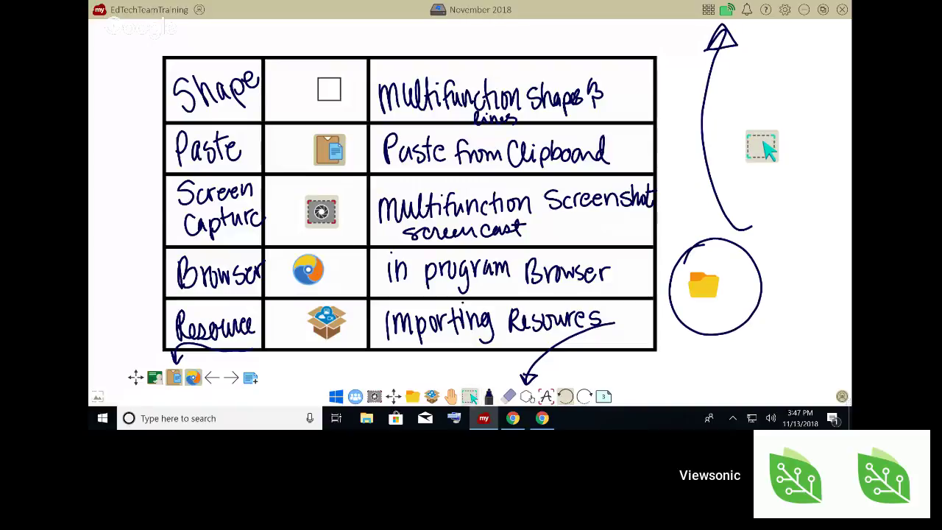
{"action": "left_click", "coordinate": [412, 396]}
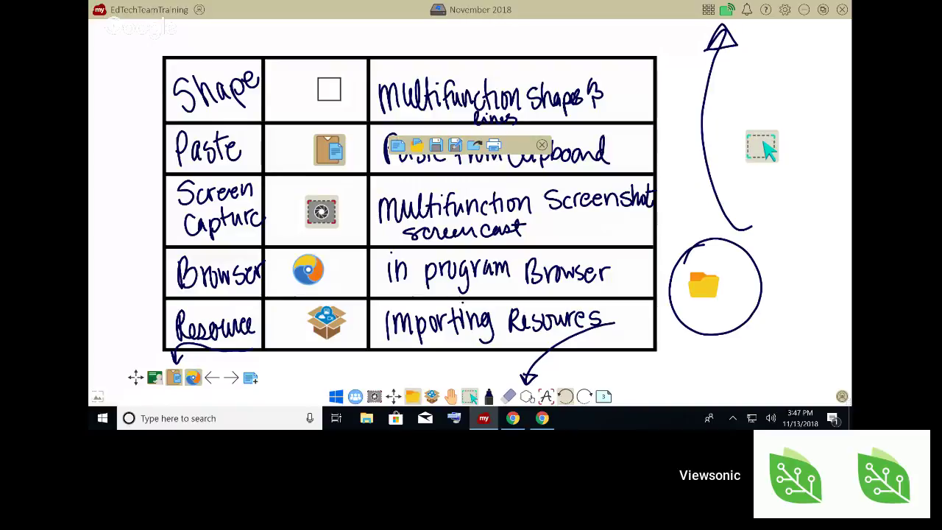
{"action": "left_click_drag", "start_coordinate": [519, 145], "coordinate": [784, 108]}
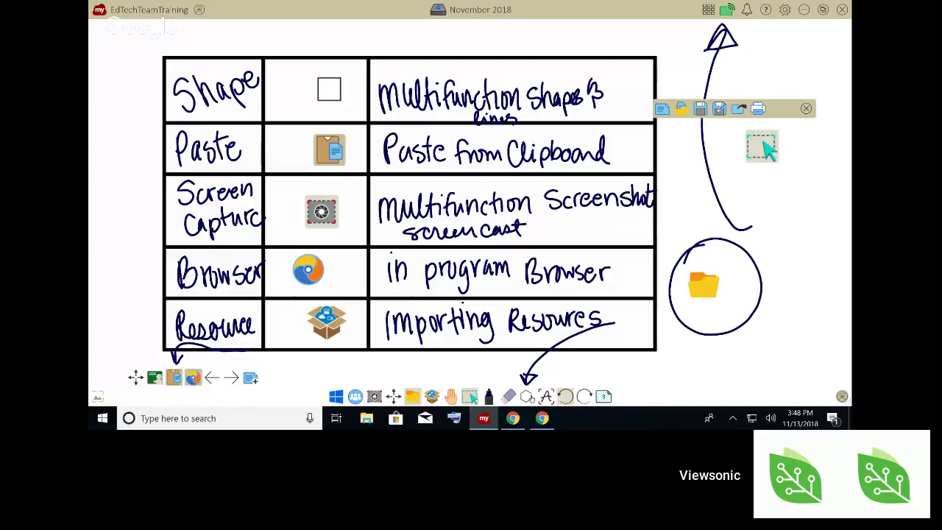
{"action": "left_click", "coordinate": [805, 108]}
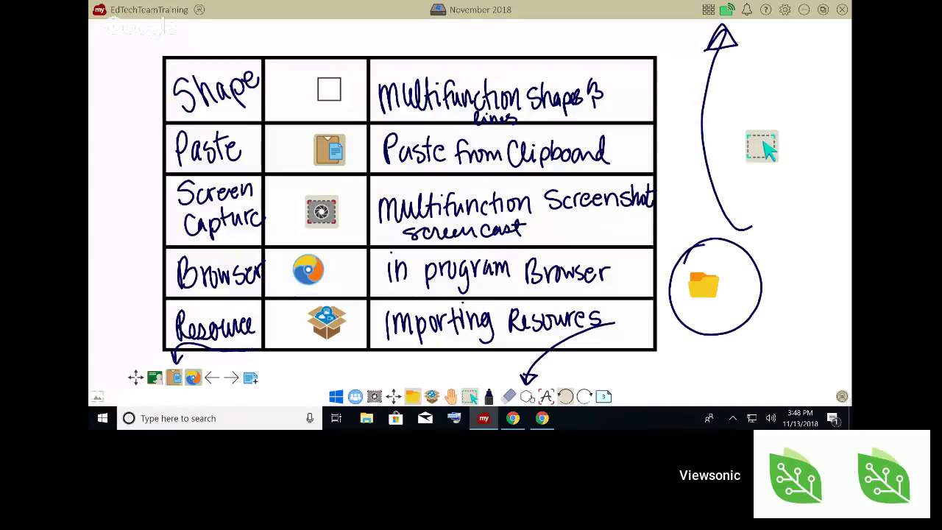
{"action": "left_click", "coordinate": [702, 147]}
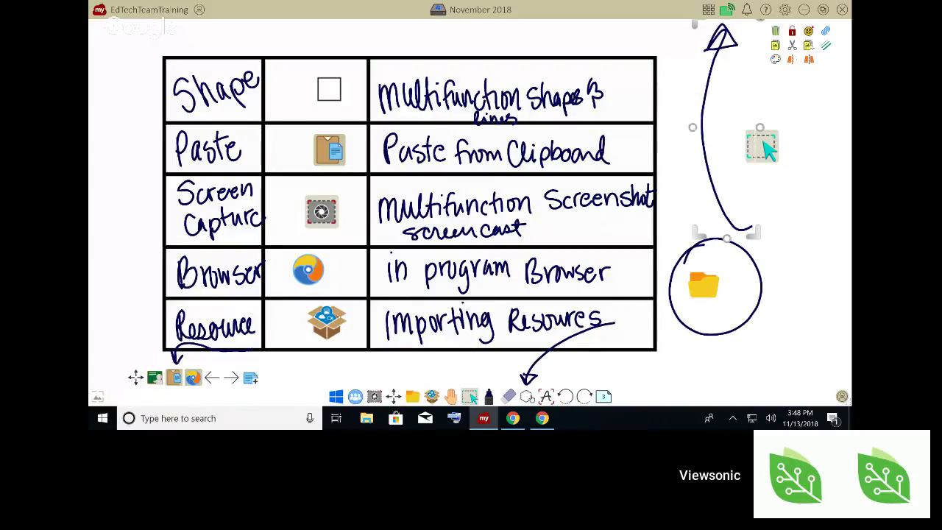
{"action": "left_click", "coordinate": [805, 191]}
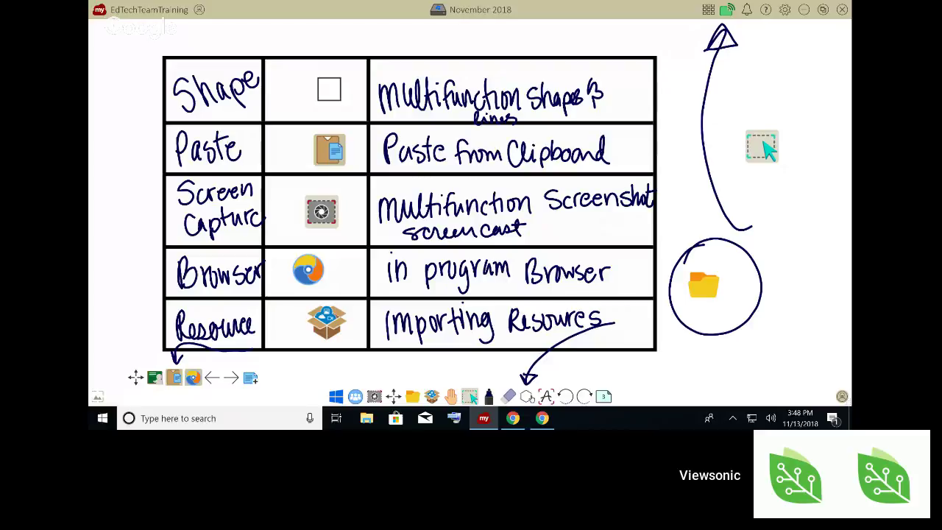
Save the board as "November 2018" in the myViewBoard folder on Google Drive.
{"action": "left_click", "coordinate": [413, 397]}
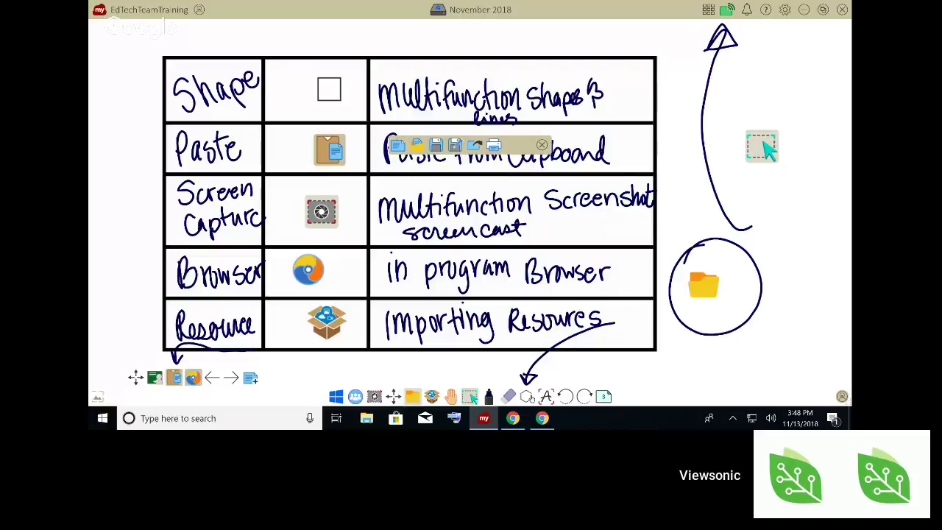
{"action": "left_click", "coordinate": [456, 144]}
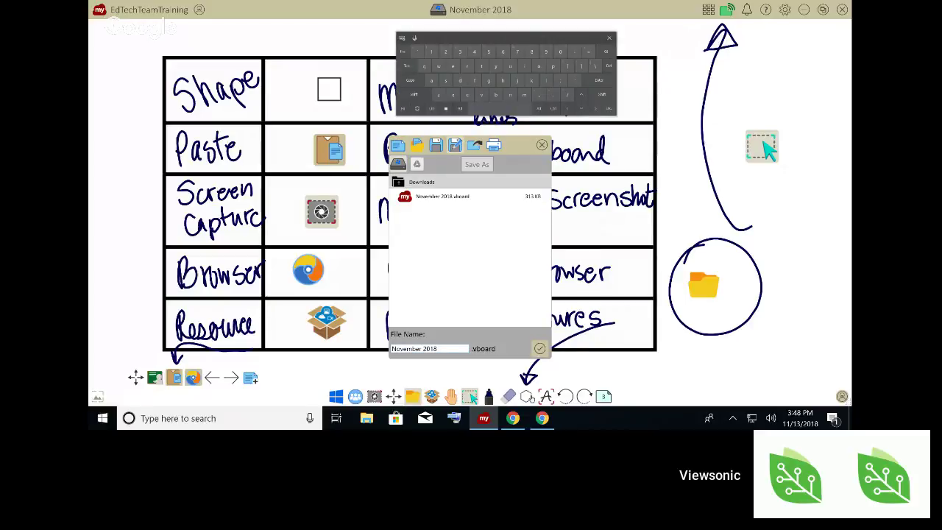
{"action": "left_click", "coordinate": [417, 164]}
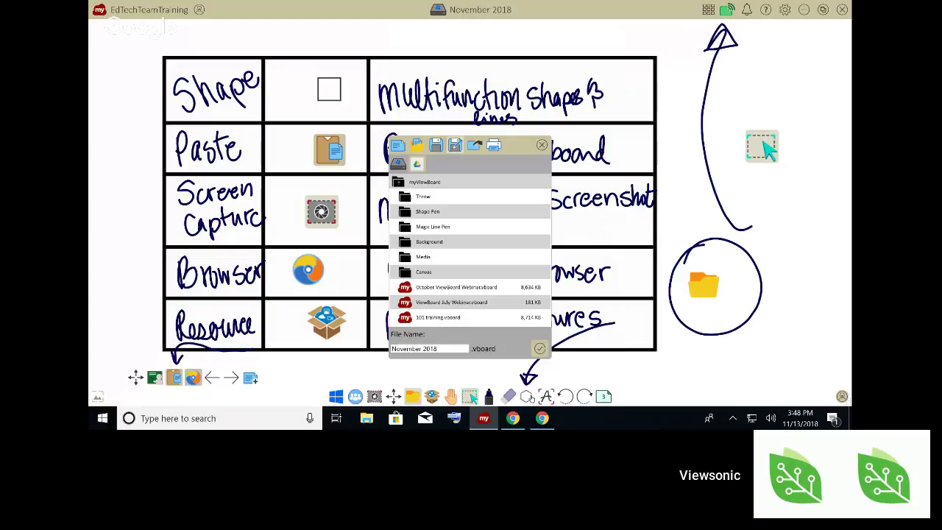
{"action": "left_click", "coordinate": [539, 348]}
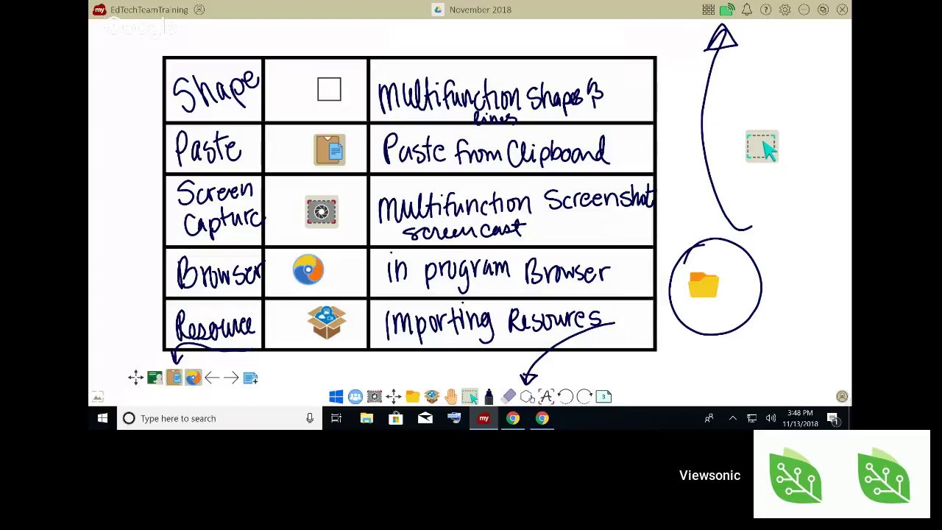
Exit myViewBoard and start it again from the Windows desktop.
{"action": "left_click", "coordinate": [841, 10]}
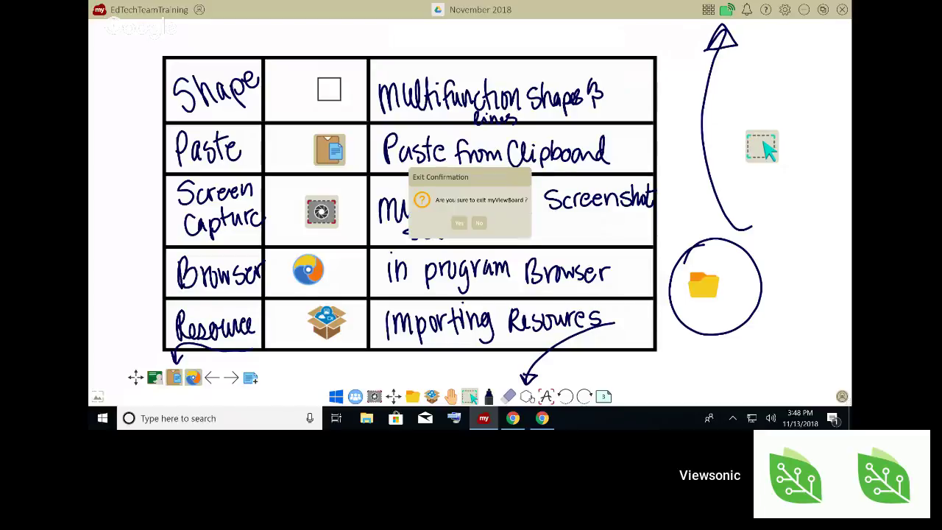
{"action": "left_click", "coordinate": [459, 223]}
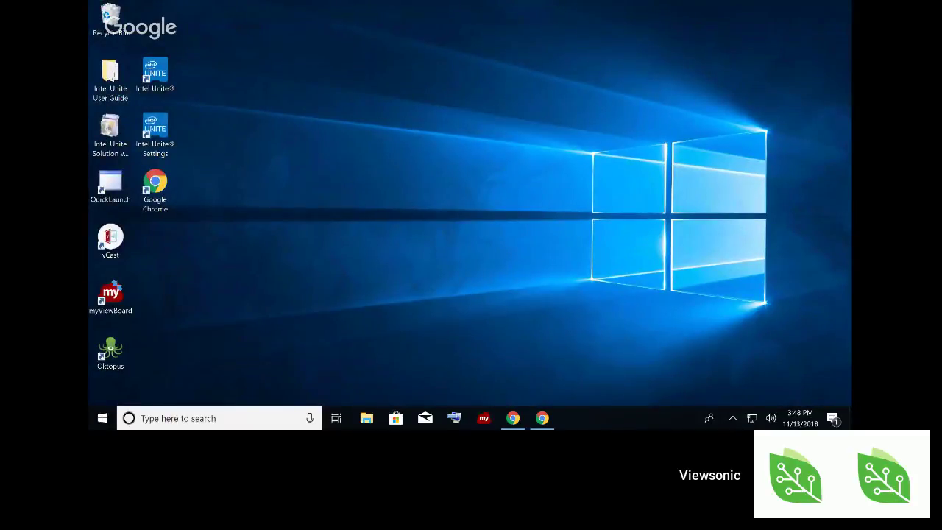
{"action": "double_click", "coordinate": [111, 294]}
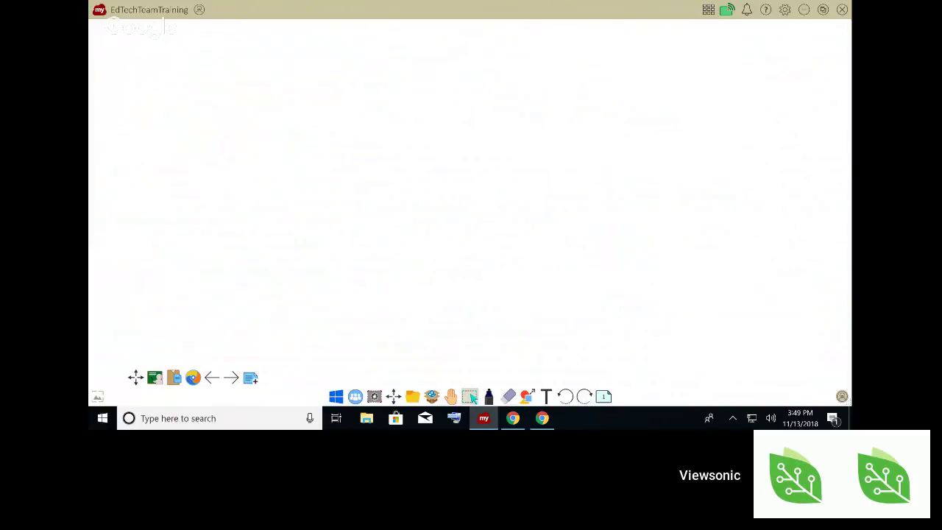
Open the saved "November 2018" board from Google Drive.
{"action": "left_click", "coordinate": [412, 396]}
{"action": "left_click", "coordinate": [417, 145]}
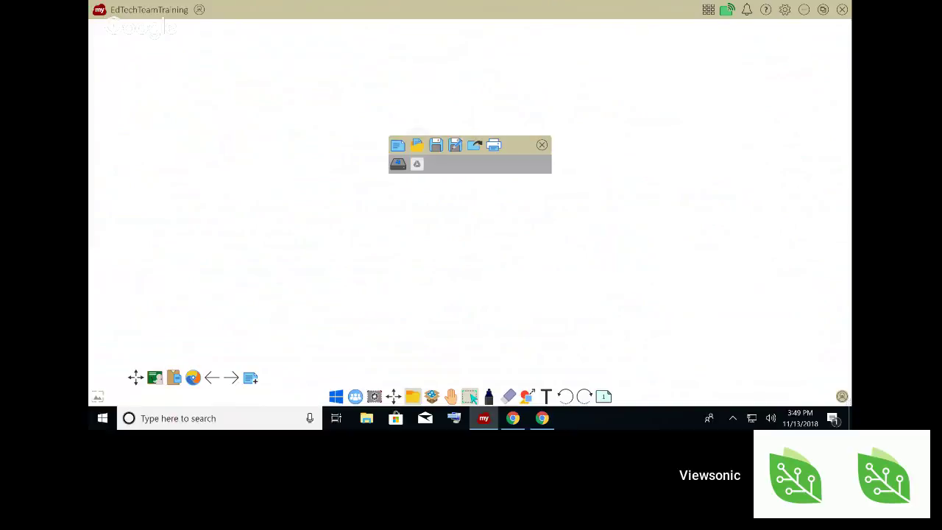
{"action": "left_click", "coordinate": [417, 164]}
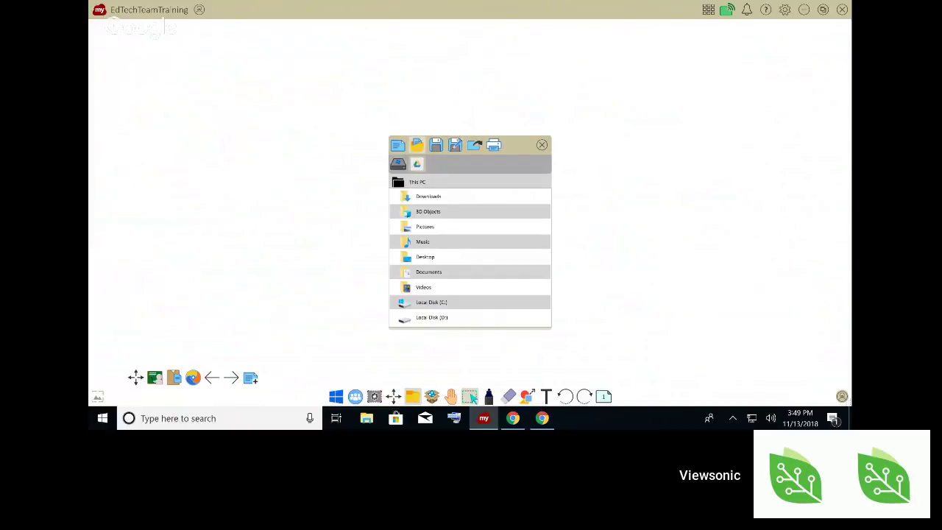
{"action": "left_click", "coordinate": [443, 287]}
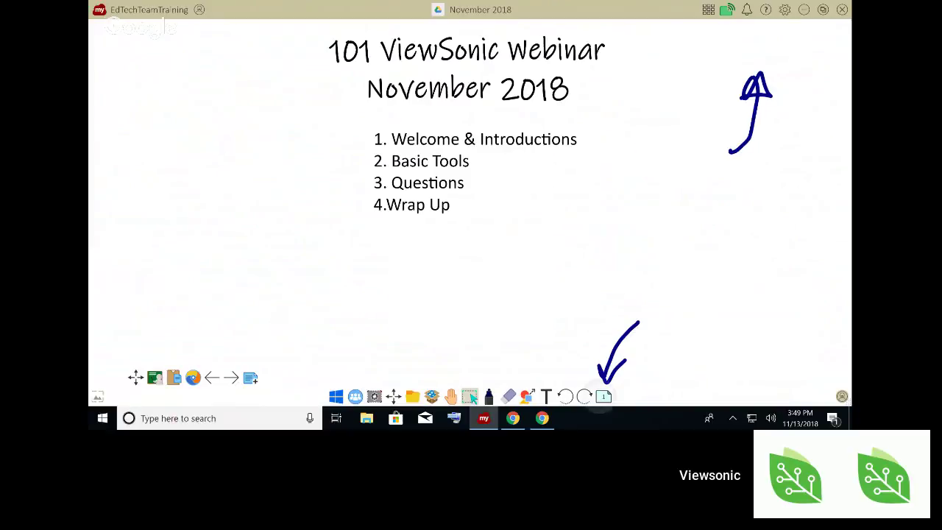
Go to page 3 of the board with the tools table and activate the shape tool.
{"action": "left_click", "coordinate": [603, 396]}
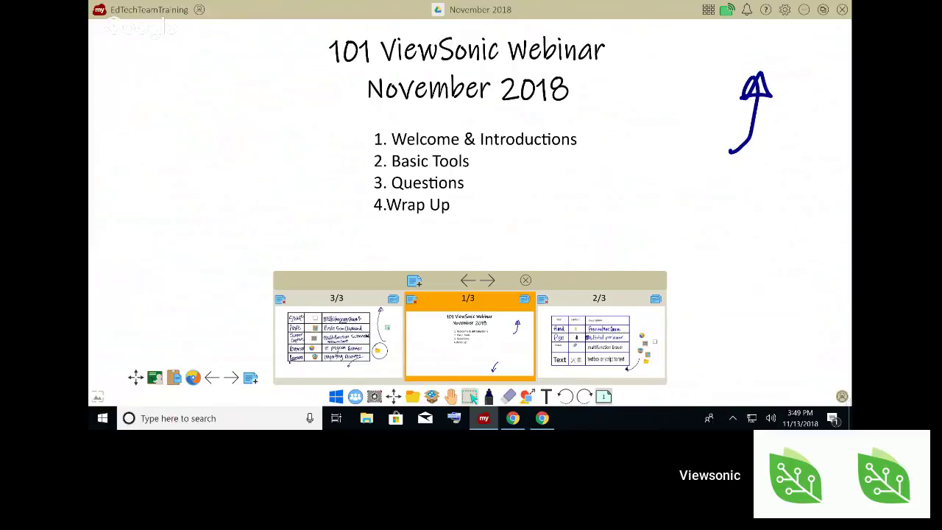
{"action": "left_click", "coordinate": [468, 281]}
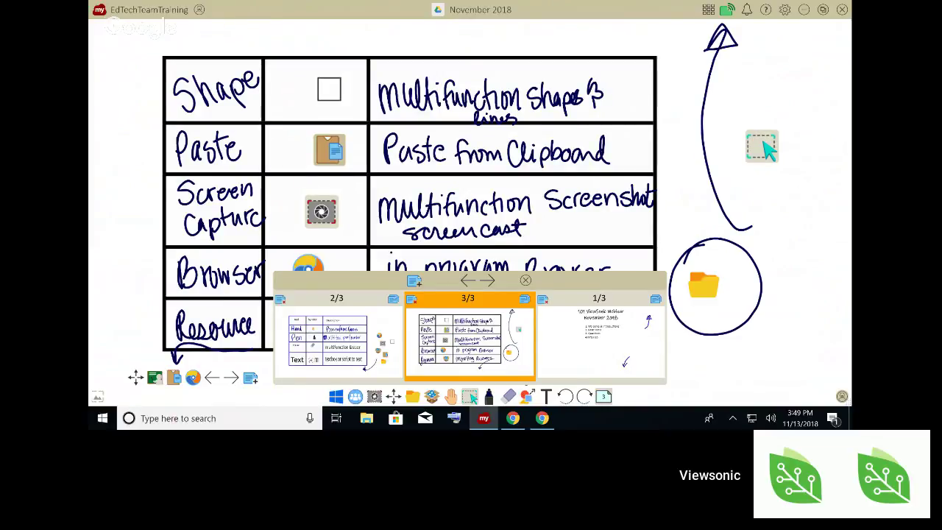
{"action": "left_click", "coordinate": [604, 397]}
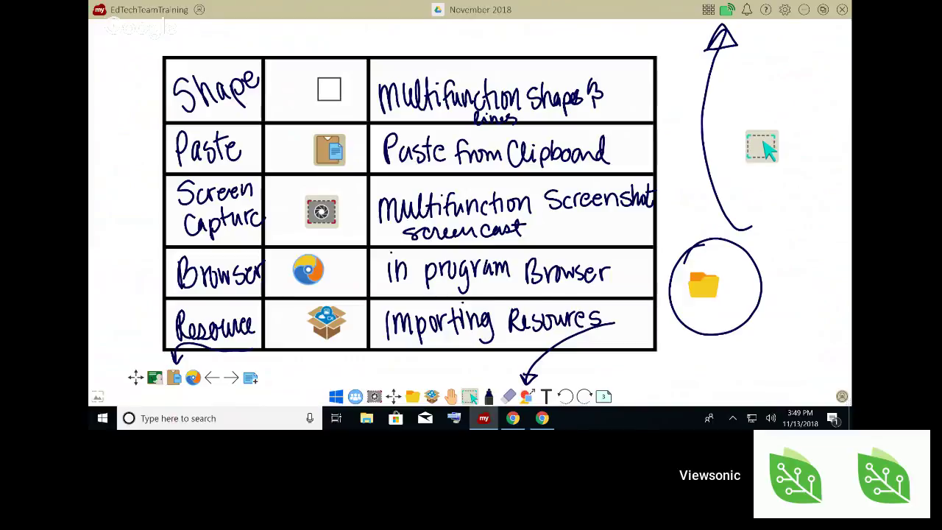
{"action": "left_click", "coordinate": [527, 397]}
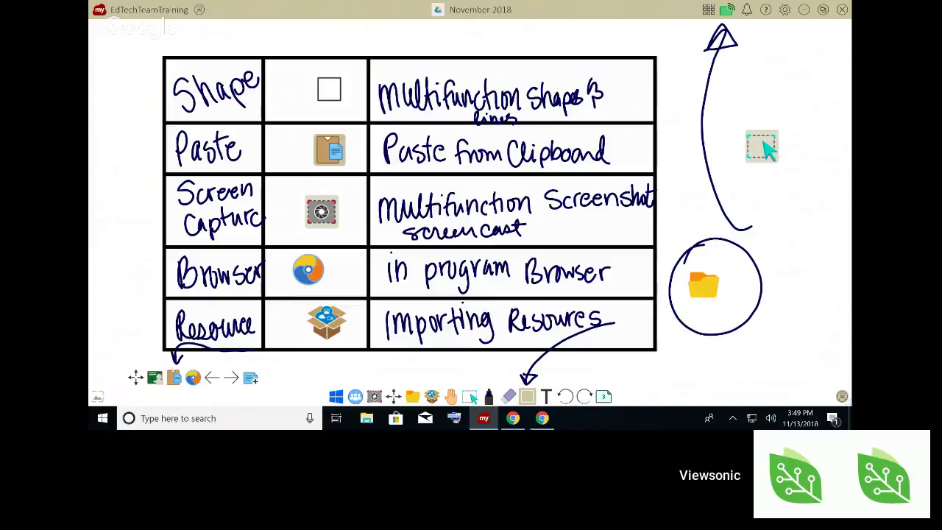
Add a blank page after page 3 of the board and close the page overview.
{"action": "left_click", "coordinate": [604, 396]}
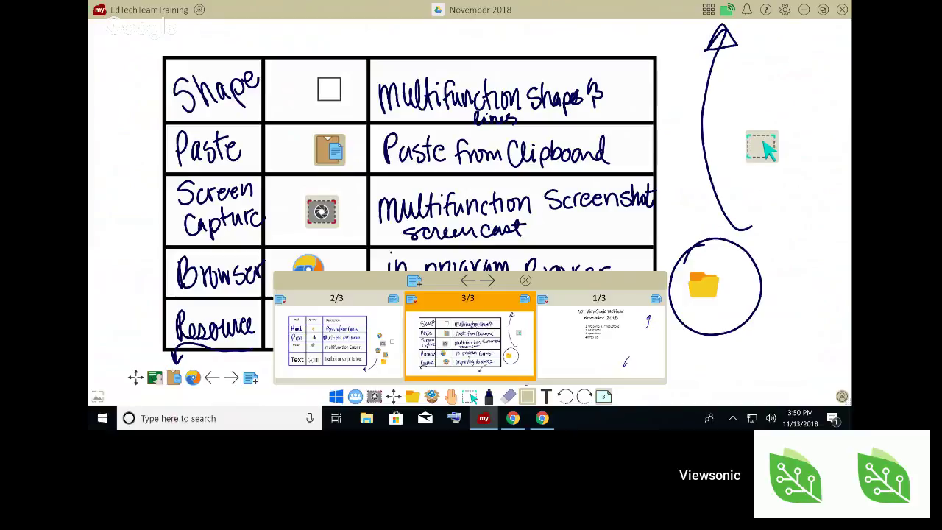
{"action": "left_click", "coordinate": [414, 281]}
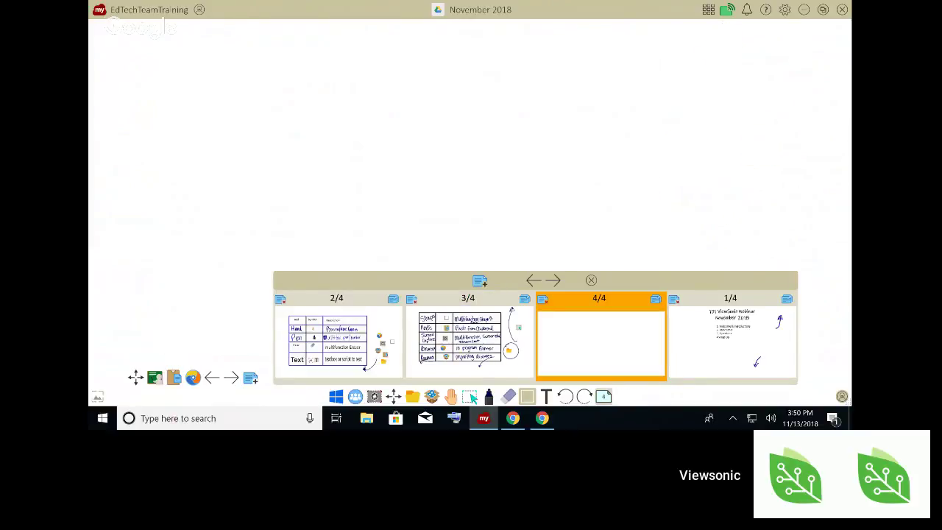
{"action": "left_click", "coordinate": [591, 280]}
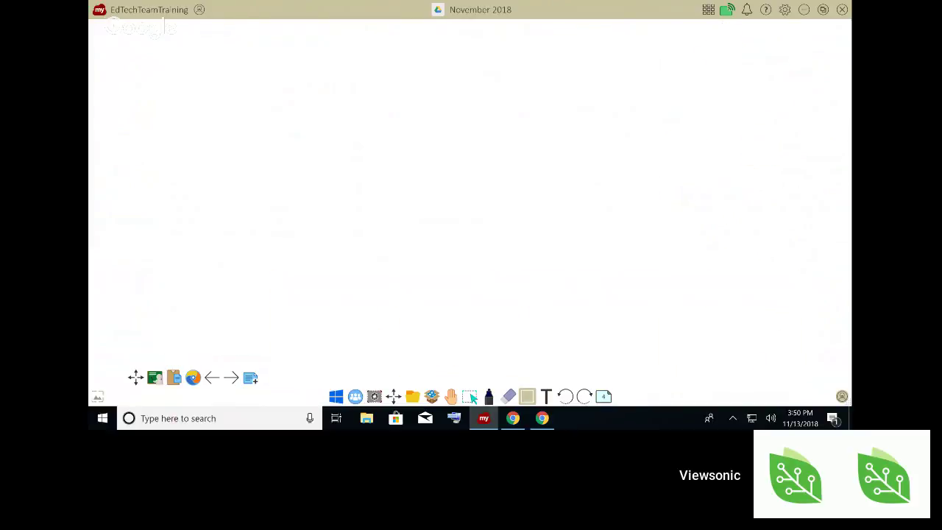
Draw a curved pen arrow on the blank page pointing to the background management icon, and return to the selection tool.
{"action": "left_click", "coordinate": [488, 396]}
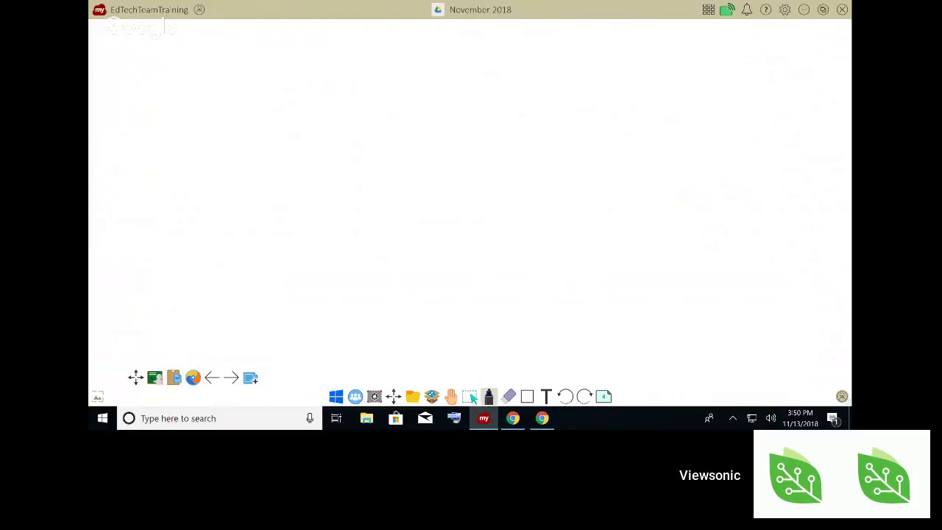
{"action": "mouse_move", "coordinate": [315, 199]}
{"action": "left_mouse_down"}
{"action": "mouse_move", "coordinate": [271, 200]}
{"action": "mouse_move", "coordinate": [130, 318]}
{"action": "mouse_move", "coordinate": [104, 383]}
{"action": "mouse_move", "coordinate": [124, 371]}
{"action": "mouse_move", "coordinate": [112, 382]}
{"action": "left_mouse_up"}
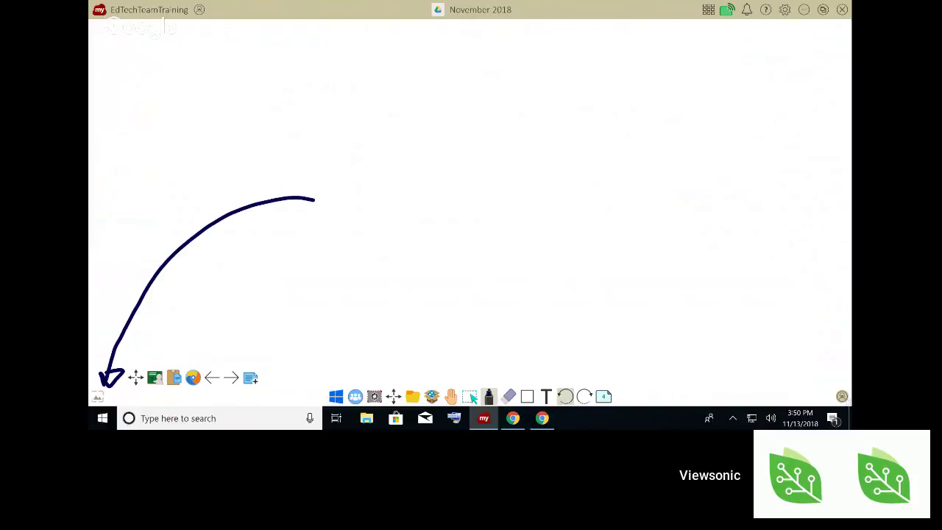
{"action": "left_click", "coordinate": [470, 396]}
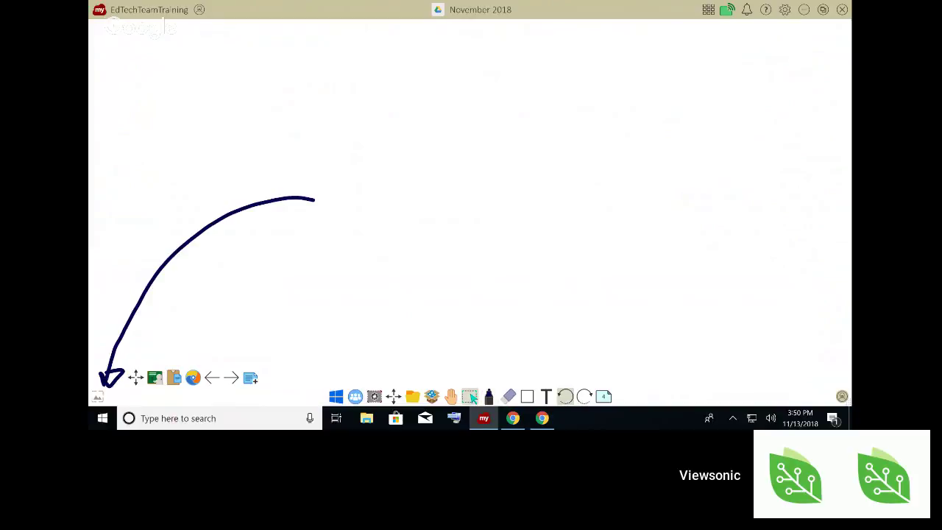
Examine the background options: solid colours, preset images, custom backgrounds and the file dialog for adding custom backgrounds.
{"action": "left_click", "coordinate": [97, 396]}
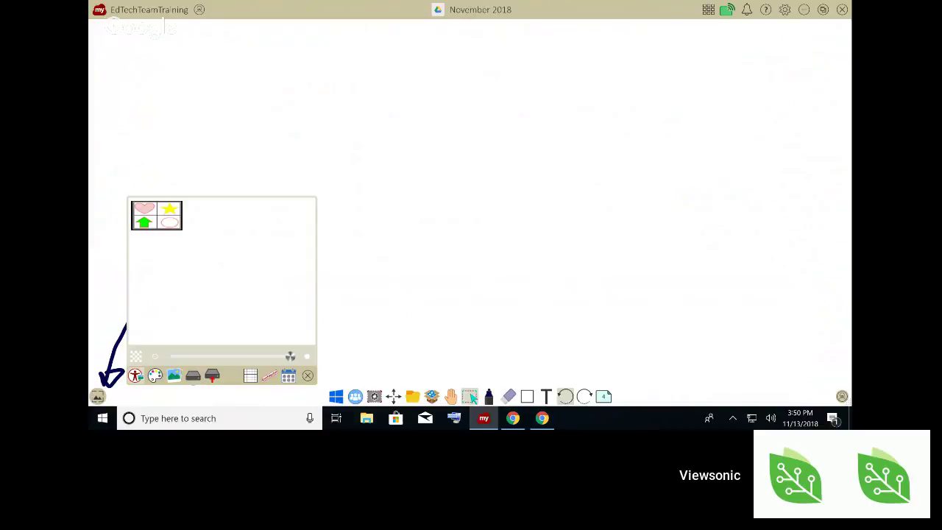
{"action": "left_click", "coordinate": [155, 375]}
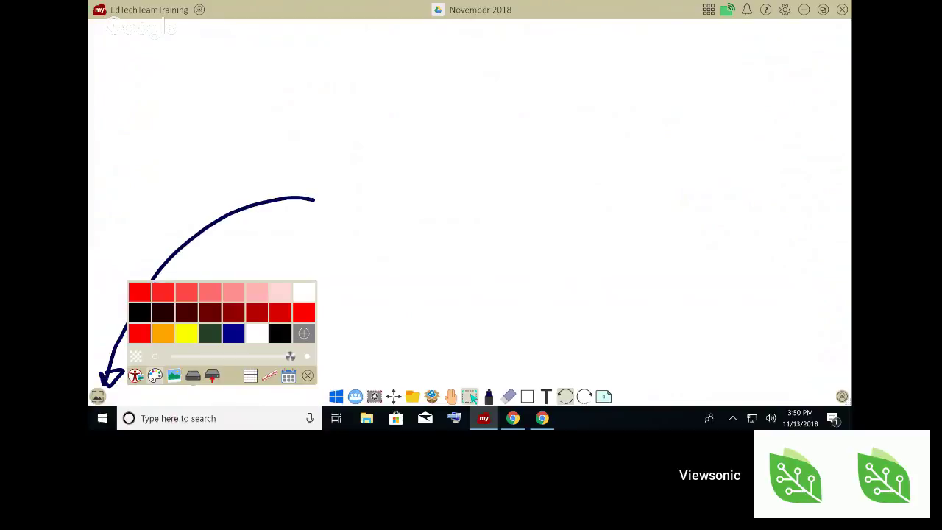
{"action": "left_click", "coordinate": [173, 375]}
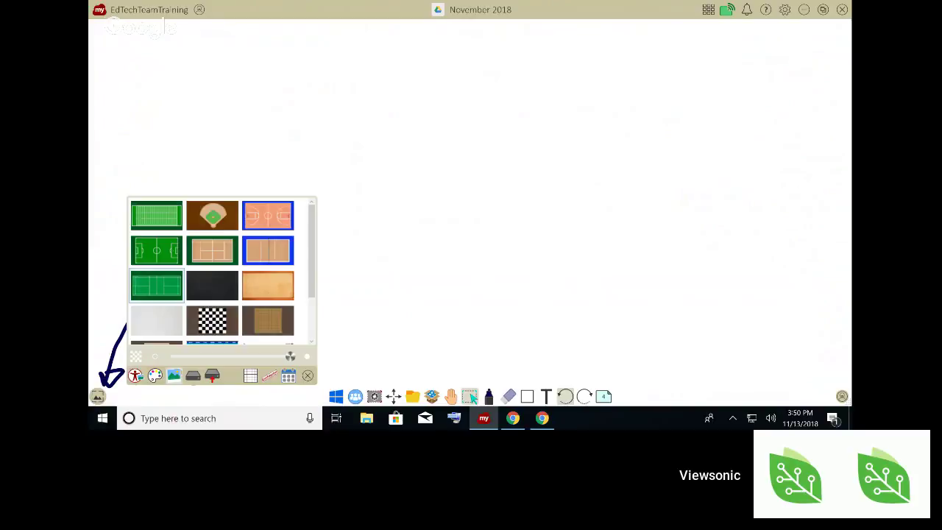
{"action": "scroll", "coordinate": [220, 271], "scroll_direction": "down", "scroll_amount": 1}
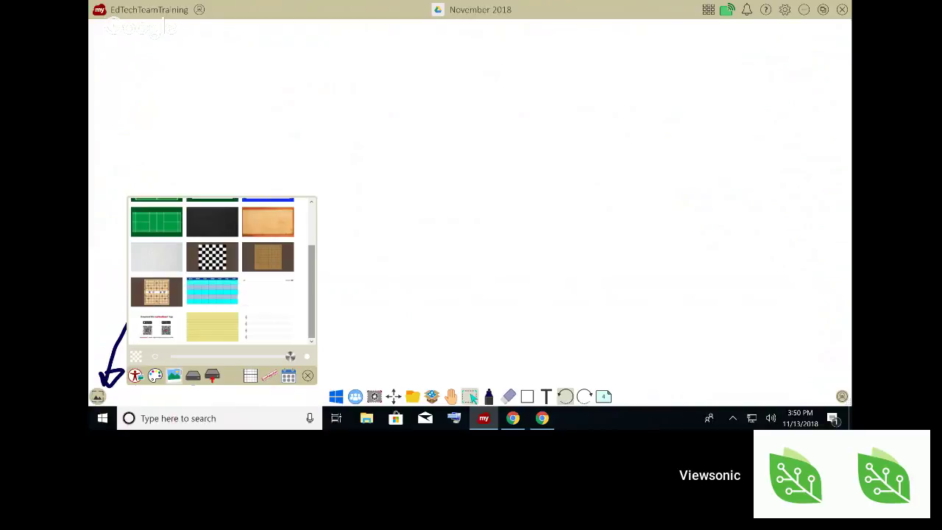
{"action": "scroll", "coordinate": [221, 271], "scroll_direction": "up", "scroll_amount": 2}
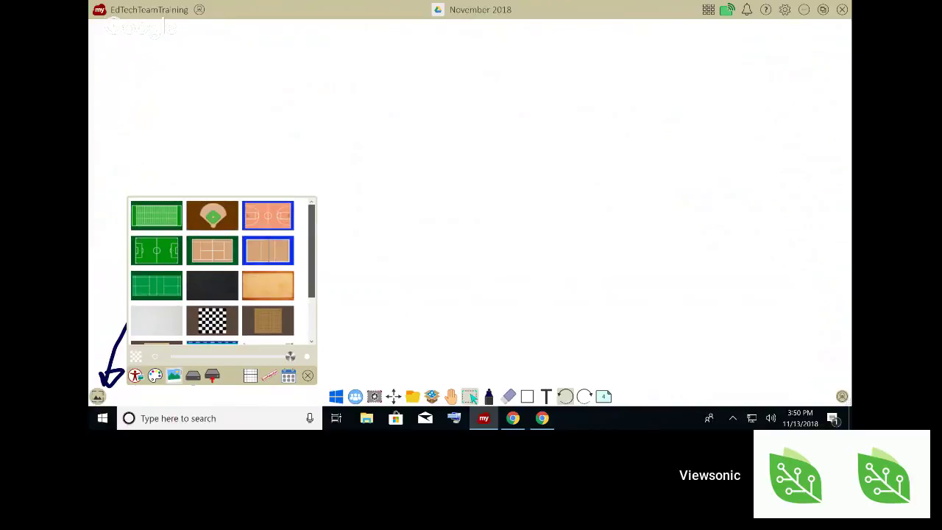
{"action": "scroll", "coordinate": [222, 270], "scroll_direction": "down", "scroll_amount": 2}
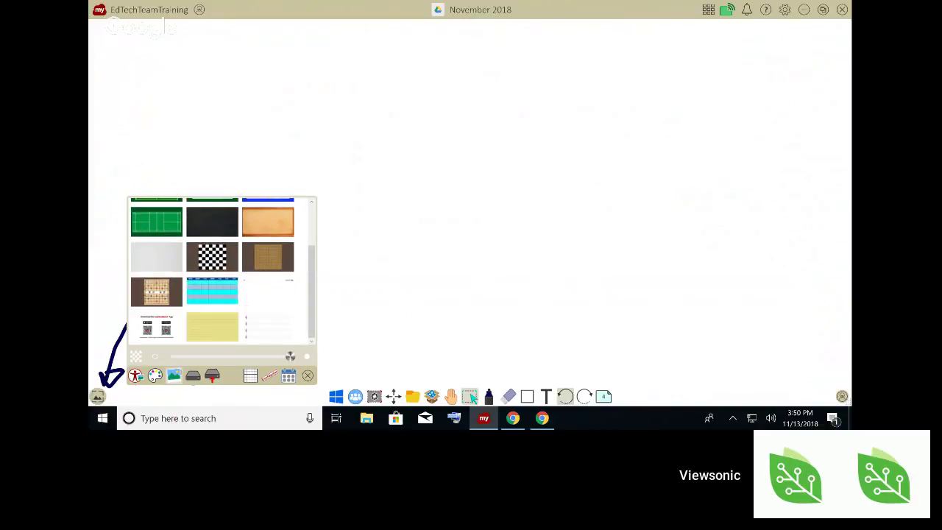
{"action": "left_click", "coordinate": [192, 376]}
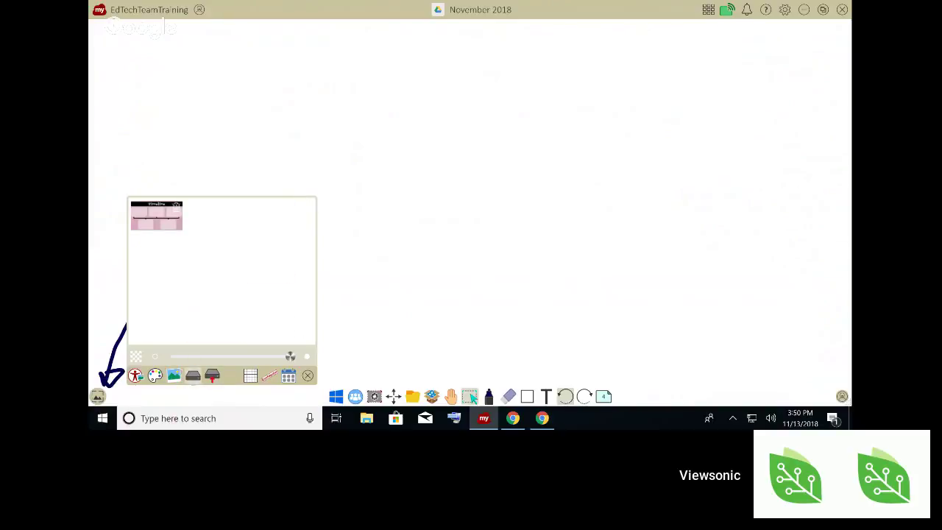
{"action": "left_click", "coordinate": [213, 376]}
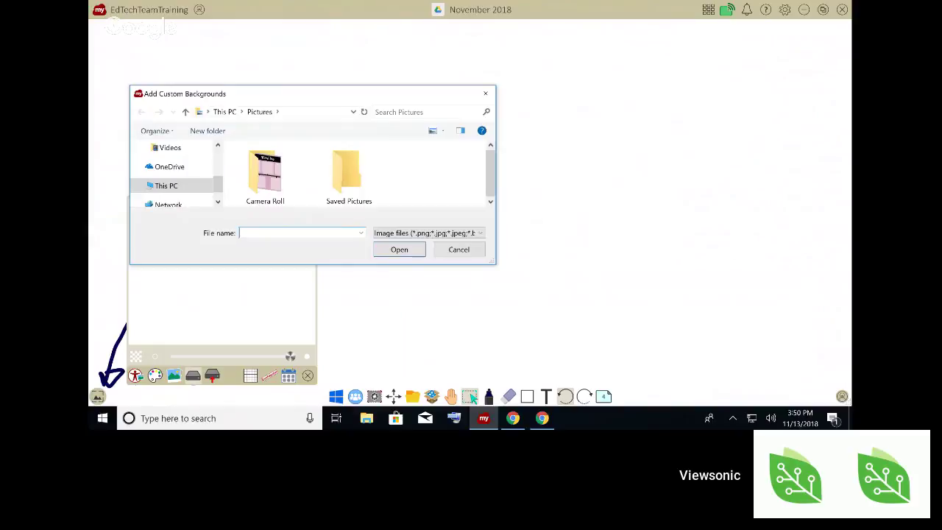
{"action": "key", "text": "Escape"}
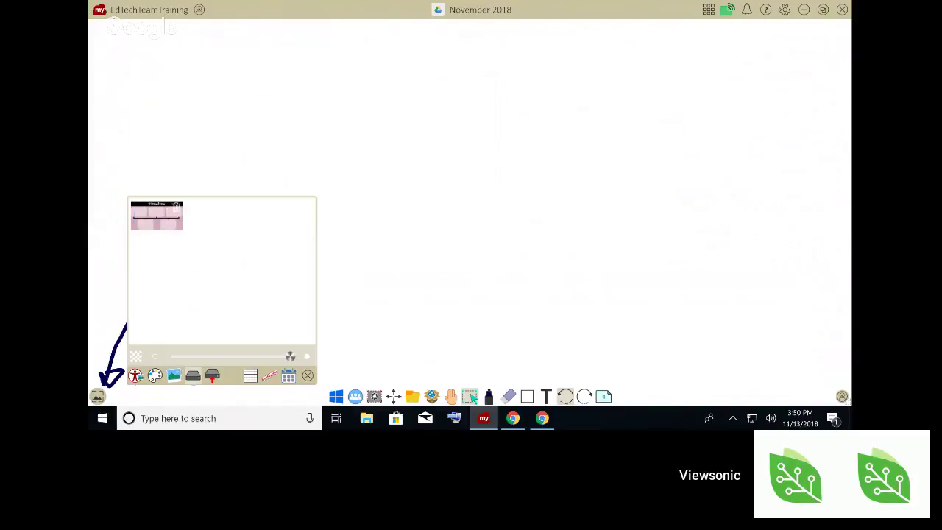
Apply the custom Timeline background to this page only and close the background options.
{"action": "left_click", "coordinate": [157, 215]}
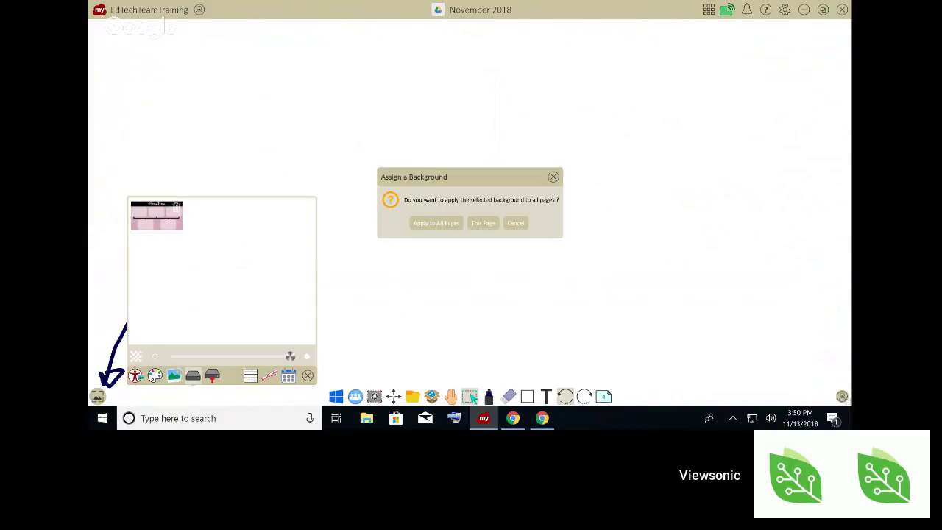
{"action": "left_click", "coordinate": [482, 223]}
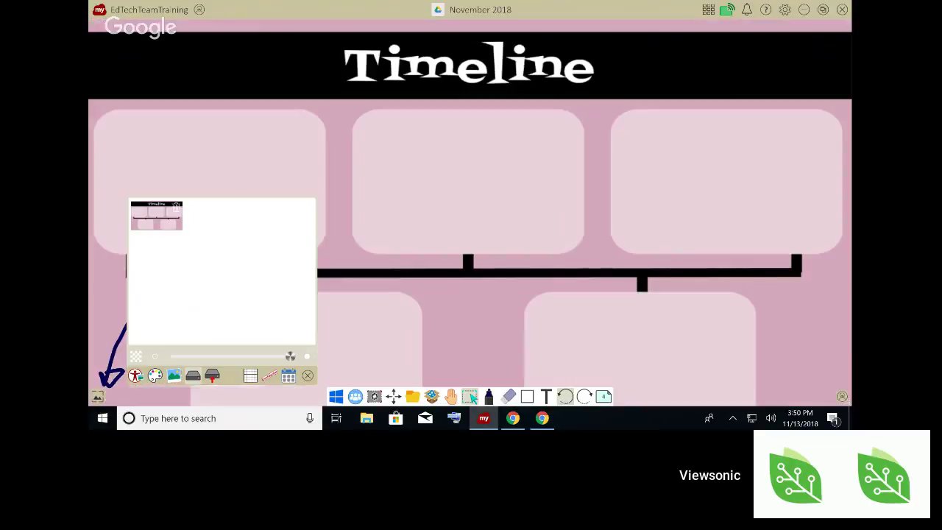
{"action": "left_click", "coordinate": [307, 376]}
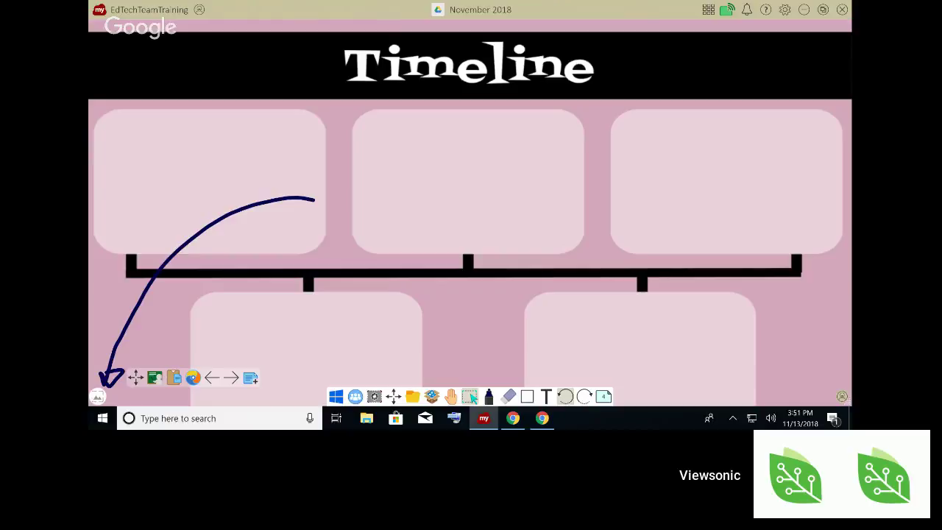
Erase the curved pen arrow from the Timeline page.
{"action": "left_click", "coordinate": [489, 397]}
{"action": "left_click", "coordinate": [509, 396]}
{"action": "mouse_move", "coordinate": [328, 204]}
{"action": "left_mouse_down"}
{"action": "mouse_move", "coordinate": [239, 219]}
{"action": "mouse_move", "coordinate": [135, 316]}
{"action": "left_mouse_up"}
{"action": "left_click", "coordinate": [112, 364]}
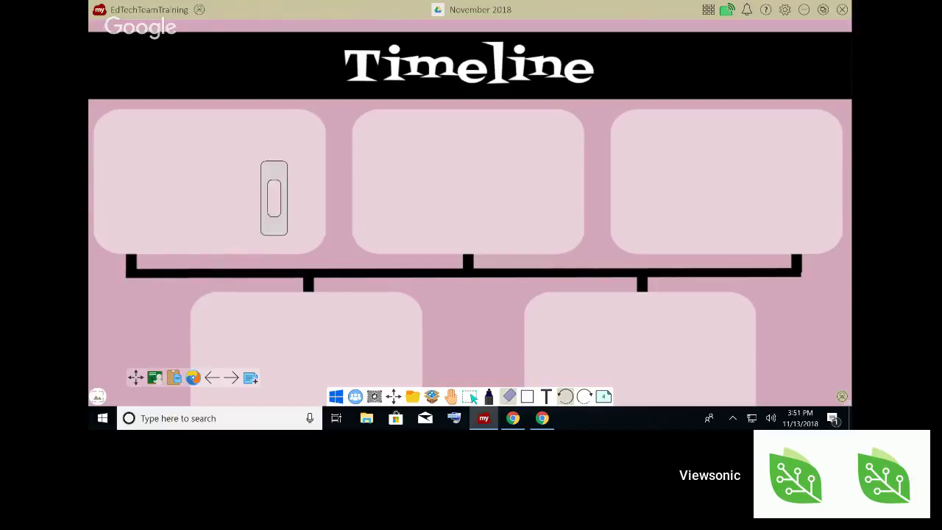
Handwrite "1776?" in the first upper Timeline box with the handwriting recognition text tool.
{"action": "left_click", "coordinate": [488, 397]}
{"action": "left_click", "coordinate": [545, 397]}
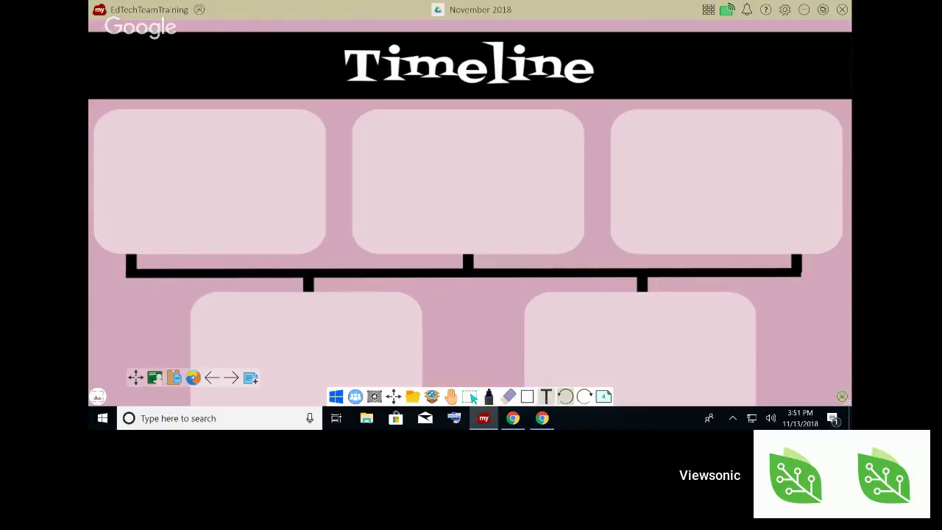
{"action": "left_click", "coordinate": [546, 397]}
{"action": "mouse_move", "coordinate": [148, 121]}
{"action": "left_mouse_down"}
{"action": "mouse_move", "coordinate": [147, 158]}
{"action": "mouse_move", "coordinate": [195, 157]}
{"action": "left_mouse_up"}
{"action": "mouse_move", "coordinate": [214, 126]}
{"action": "left_mouse_down"}
{"action": "mouse_move", "coordinate": [215, 145]}
{"action": "mouse_move", "coordinate": [249, 146]}
{"action": "left_mouse_up"}
{"action": "left_click", "coordinate": [248, 155]}
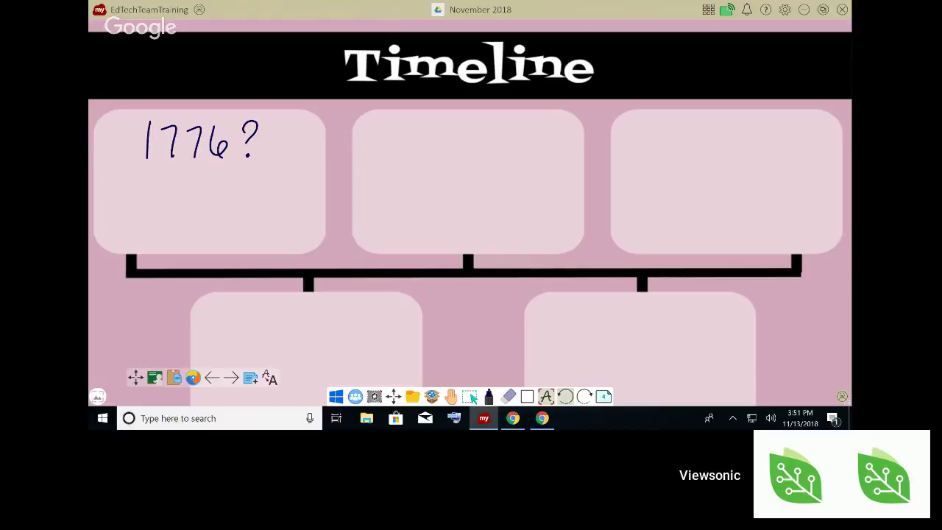